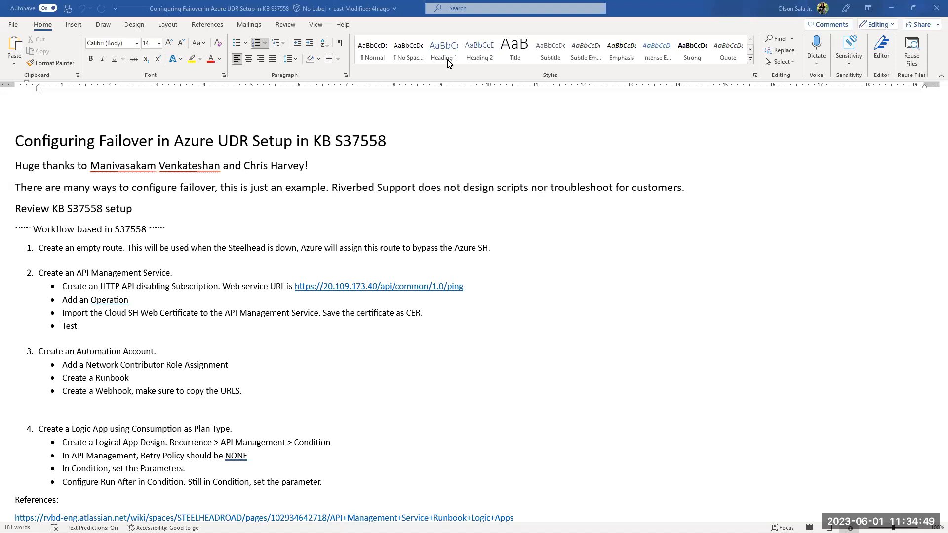
Step: Highlight the KB number S37558 in the failover outline and bring up the matching Riverbed Support article in the browser
click(68, 210)
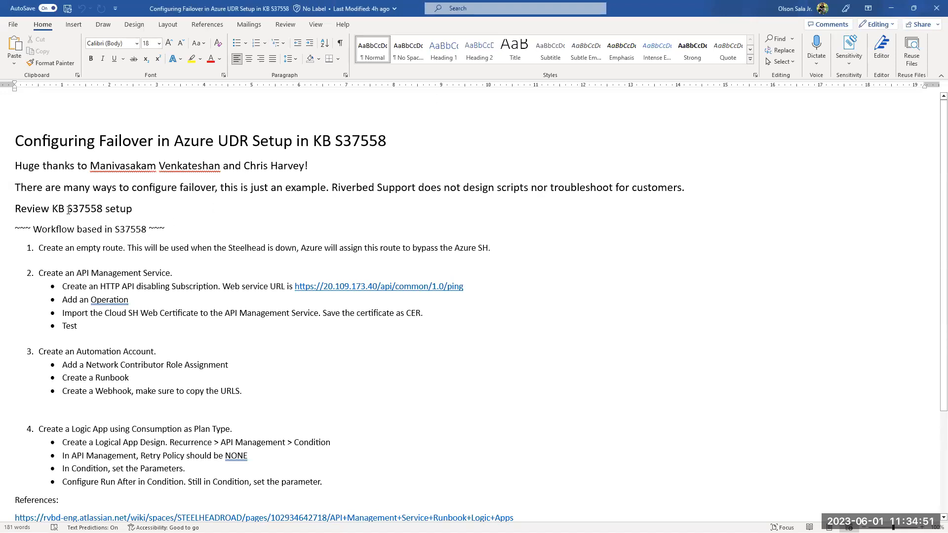
shift+click(102, 208)
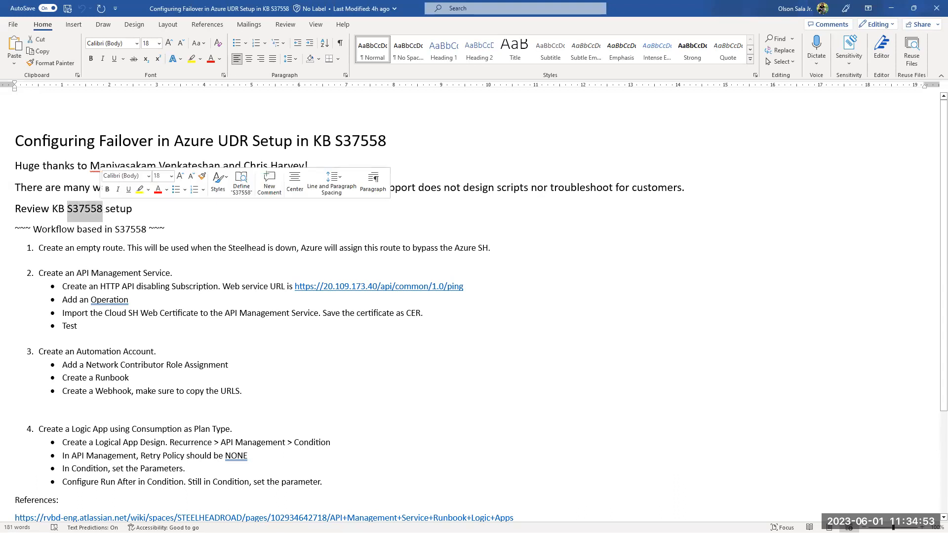
key(alt+Tab)
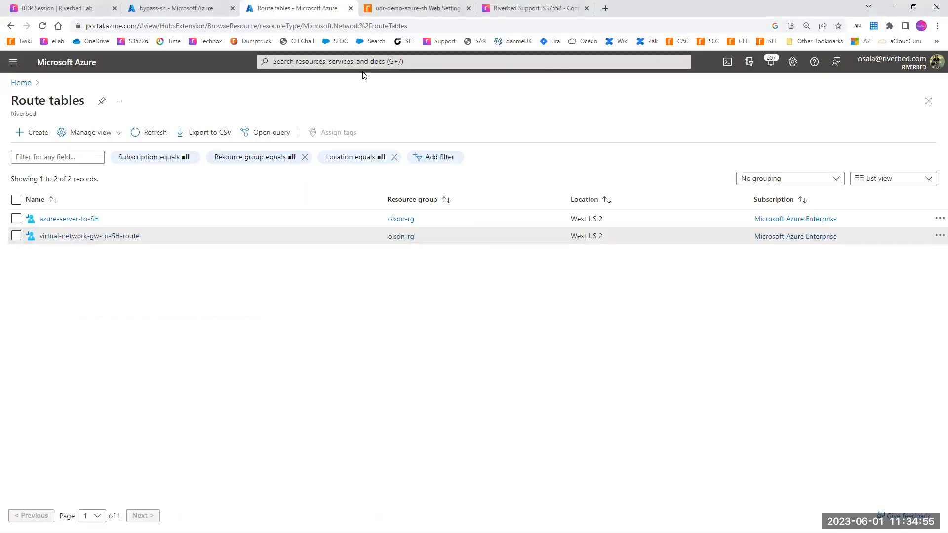
click(517, 8)
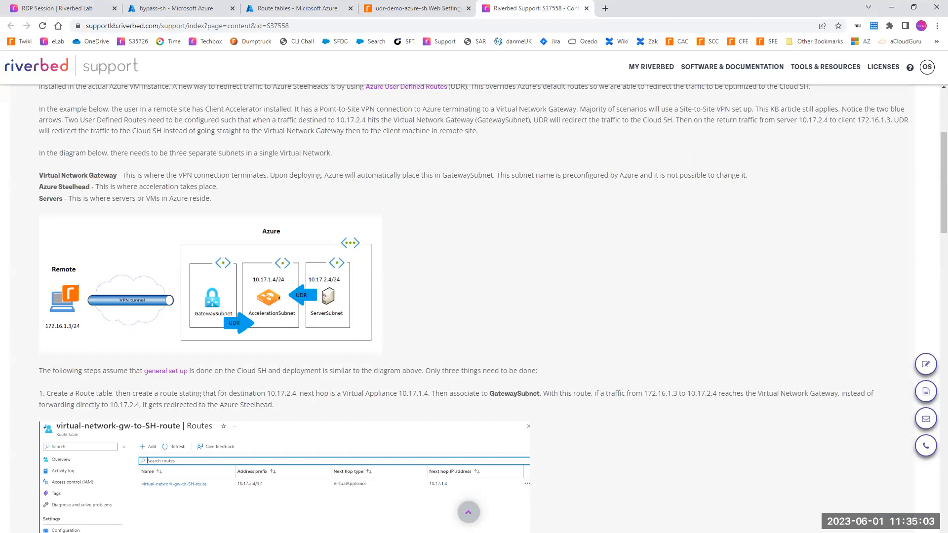
Step: Mark up the network diagram with red strokes tracing the remote client, VPN tunnel, subnets and redirected traffic paths, and clear the markup
mouse_move(78, 261)
mouse_down()
mouse_move(54, 251)
mouse_move(28, 319)
mouse_move(57, 354)
mouse_move(82, 264)
mouse_move(75, 255)
mouse_up()
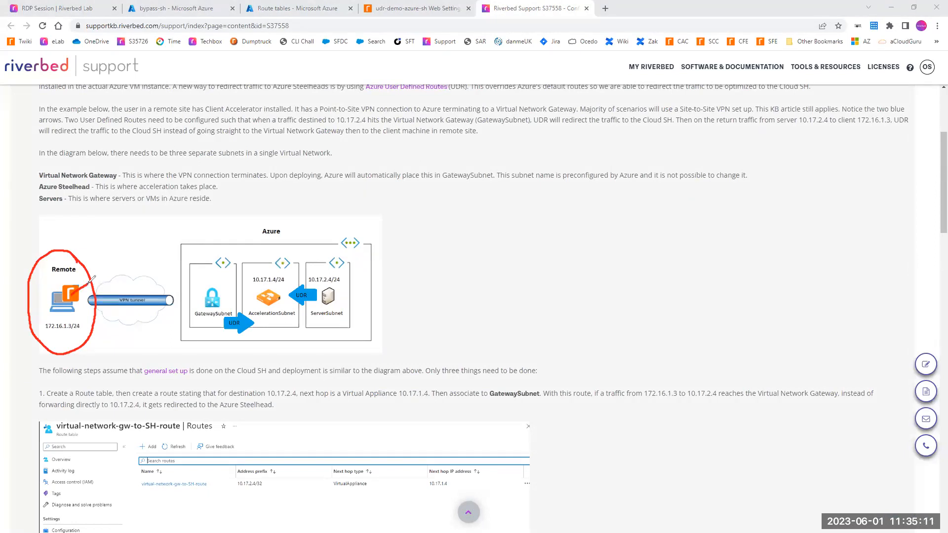
mouse_move(57, 288)
mouse_down()
mouse_move(57, 266)
mouse_move(180, 291)
mouse_up()
drag(102, 318, 164, 319)
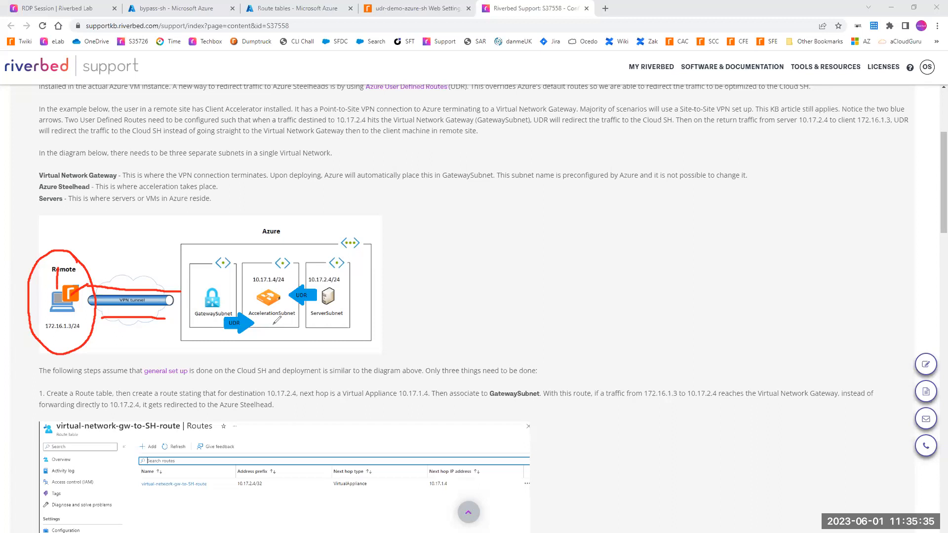
drag(264, 321, 283, 319)
mouse_move(318, 320)
mouse_down()
mouse_move(342, 319)
mouse_move(351, 280)
mouse_up()
drag(172, 340, 218, 323)
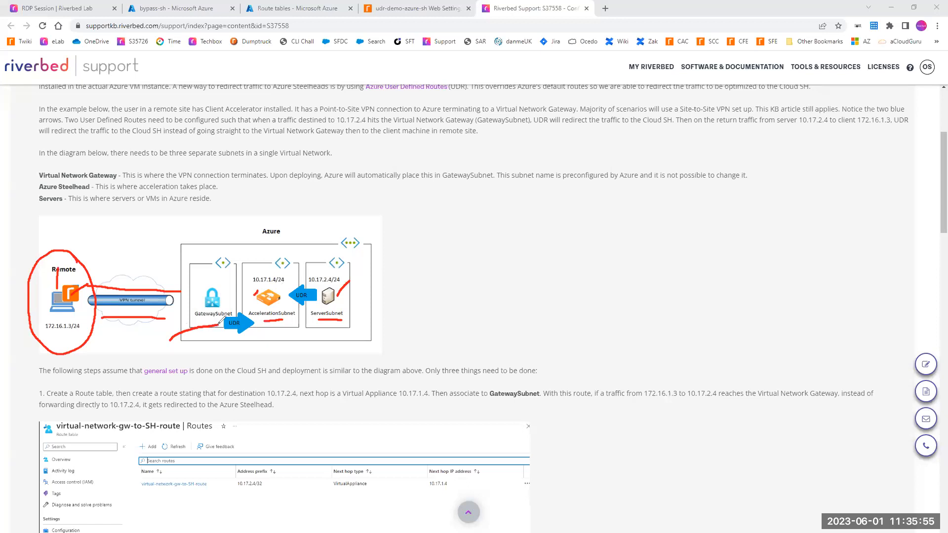
drag(218, 324, 347, 325)
mouse_move(218, 322)
mouse_down()
mouse_move(245, 343)
mouse_move(278, 318)
mouse_up()
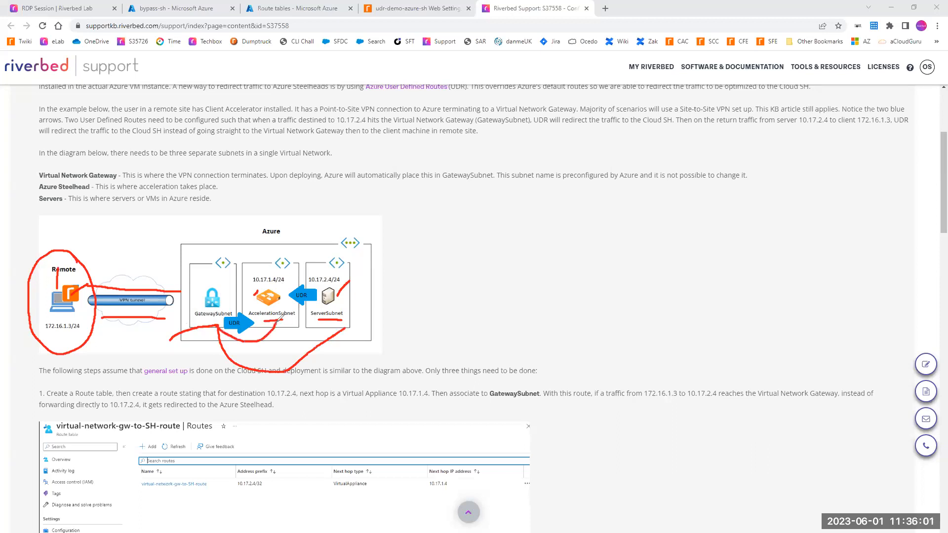
mouse_move(326, 266)
mouse_down()
mouse_move(105, 225)
mouse_move(73, 243)
mouse_up()
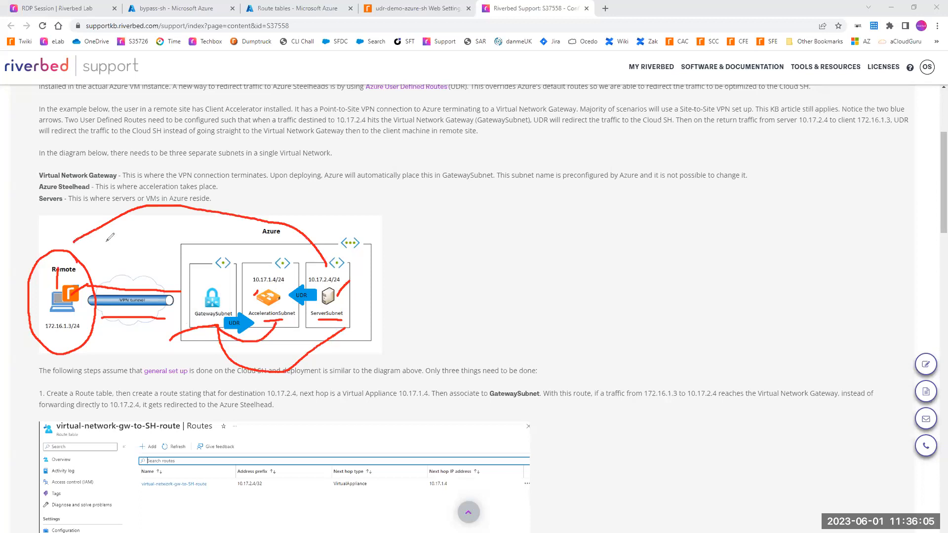
mouse_move(326, 265)
mouse_down()
mouse_move(298, 247)
mouse_move(279, 276)
mouse_move(279, 299)
mouse_up()
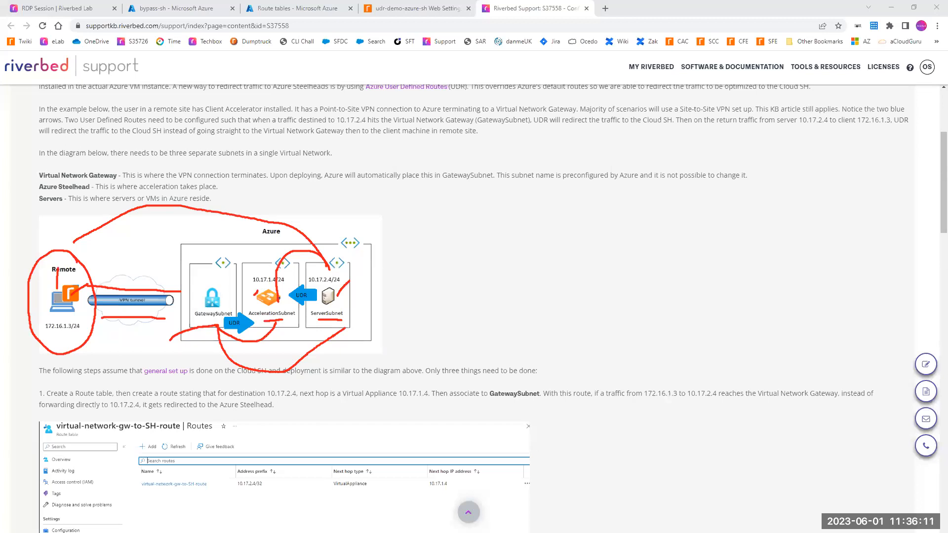
key(Escape)
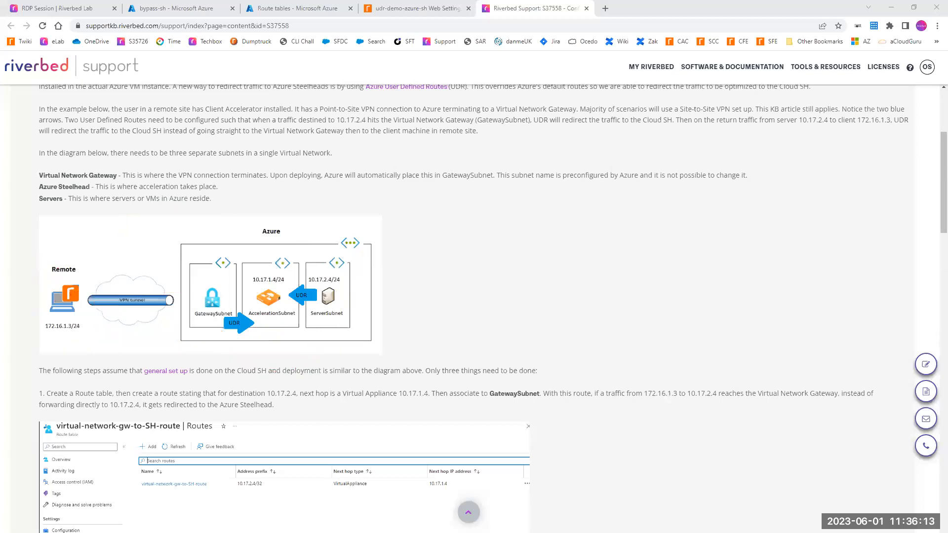
Step: In the remote lab session's Command Prompt, run a continuous ping to 10.17.2.4 and stop it
click(50, 11)
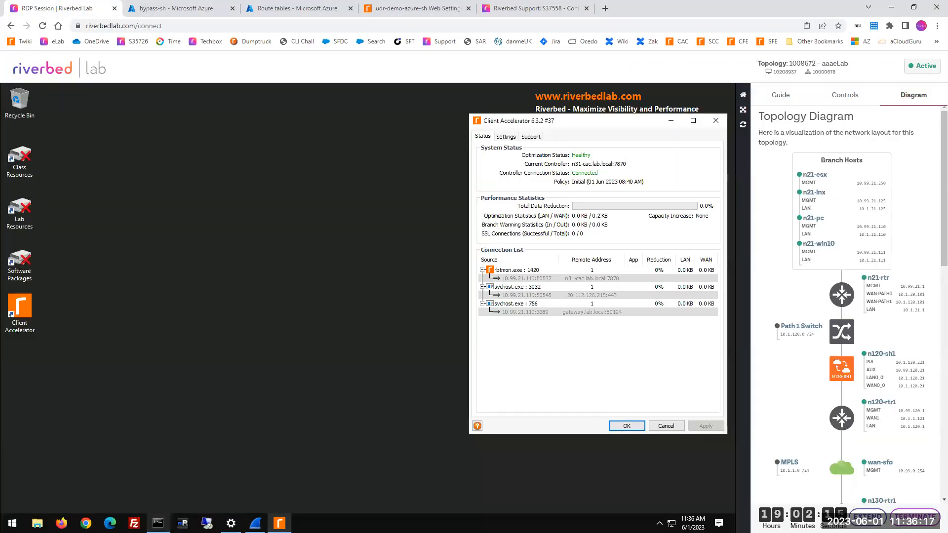
click(158, 523)
click(167, 331)
key(Up)
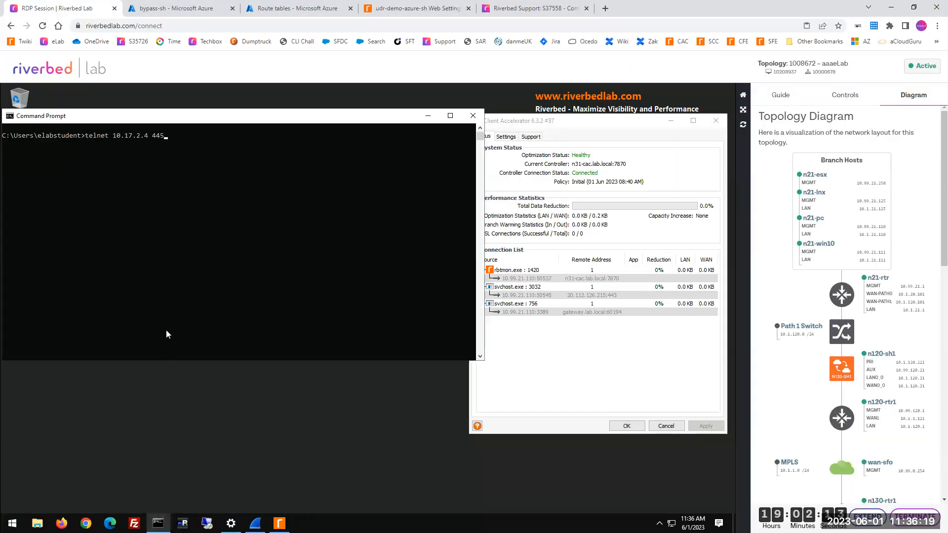
key(Up)
key(Up)
key(Return)
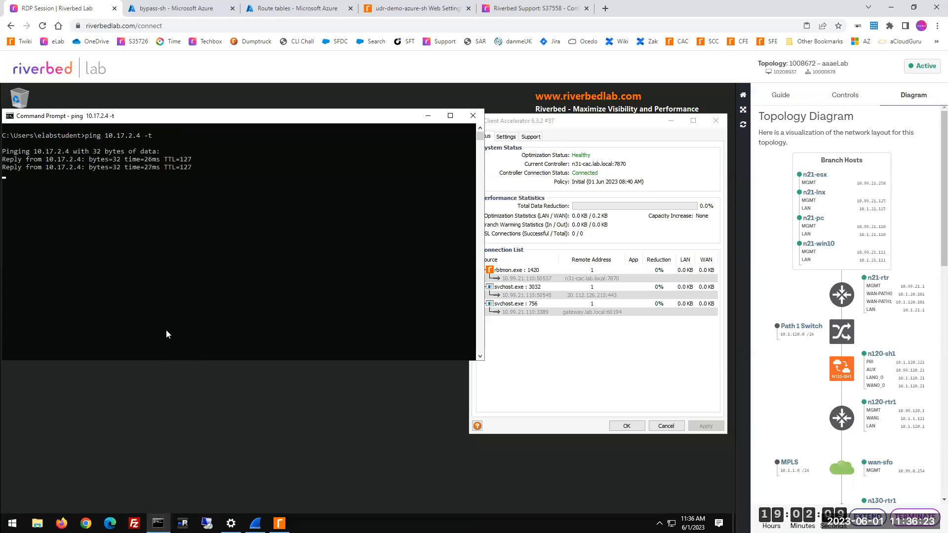
key(ctrl+c)
Step: Start a telnet connection to 10.17.2.4 on port 445 from the Command Prompt
key(Up)
key(Up)
key(Up)
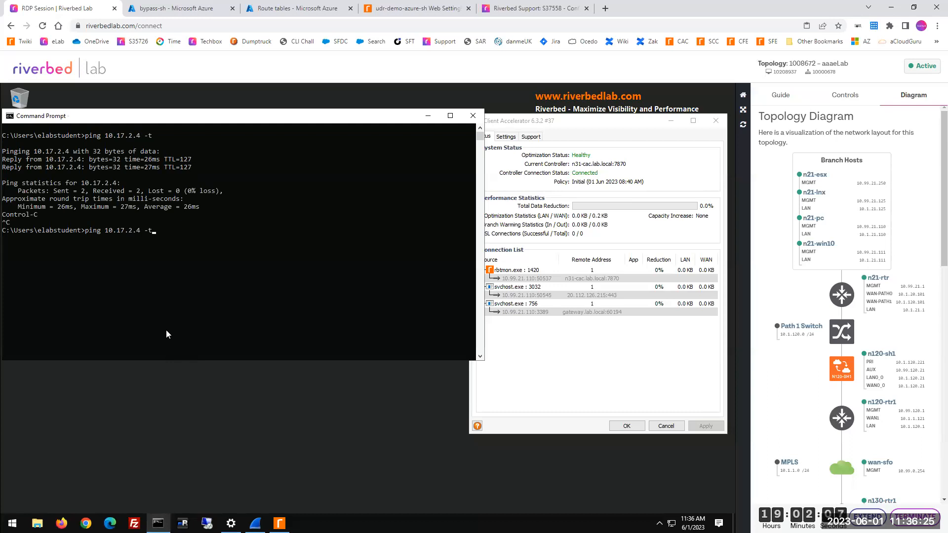
key(Return)
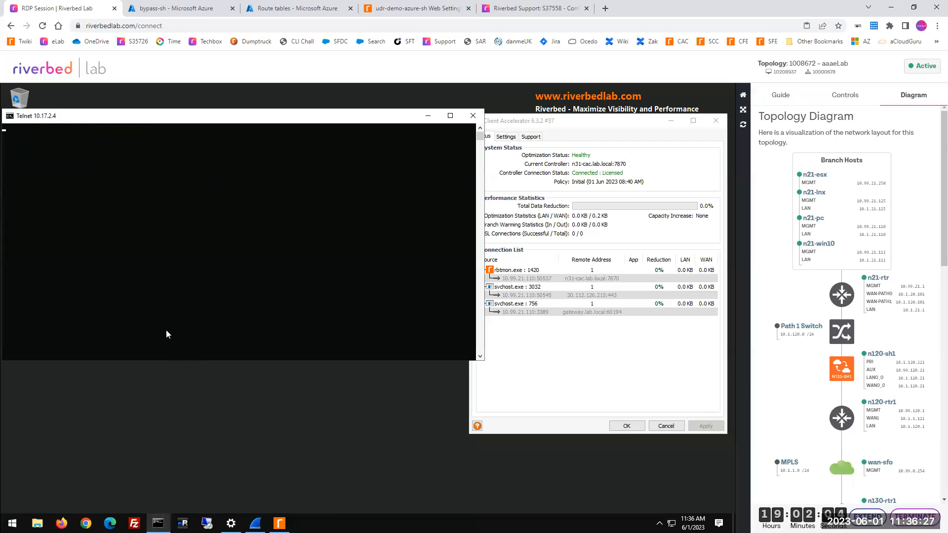
Step: Examine the details of the connection to 10.17.2.4:445 in the Azure SteelHead's Current Connections report
click(403, 12)
click(728, 97)
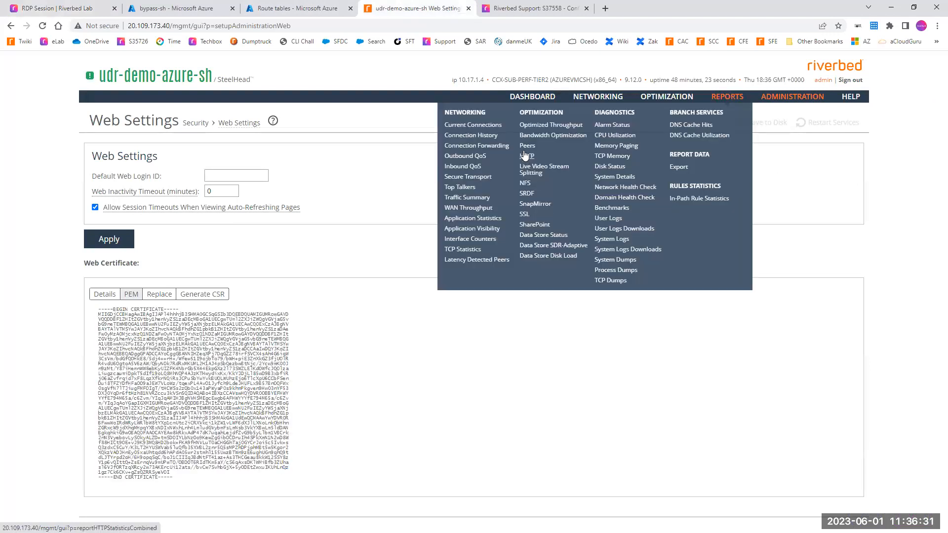
click(490, 130)
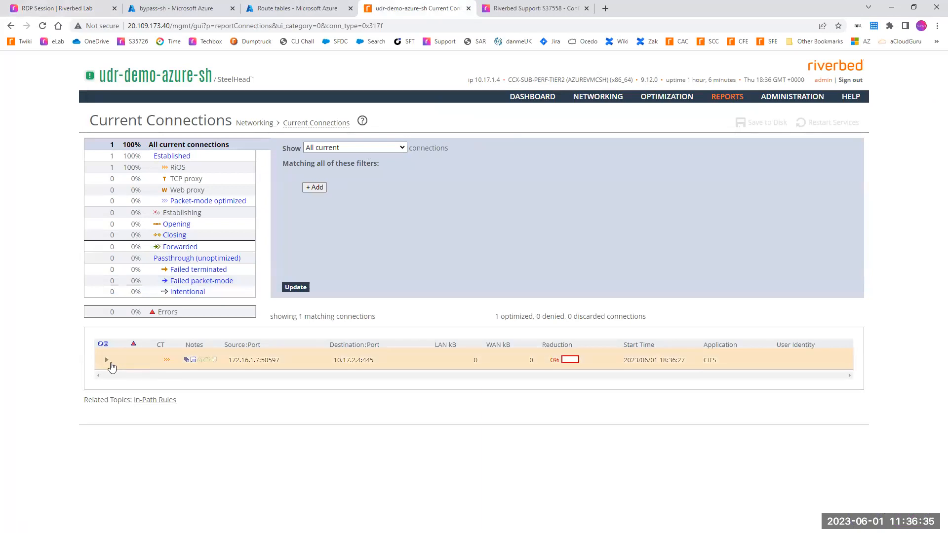
click(106, 361)
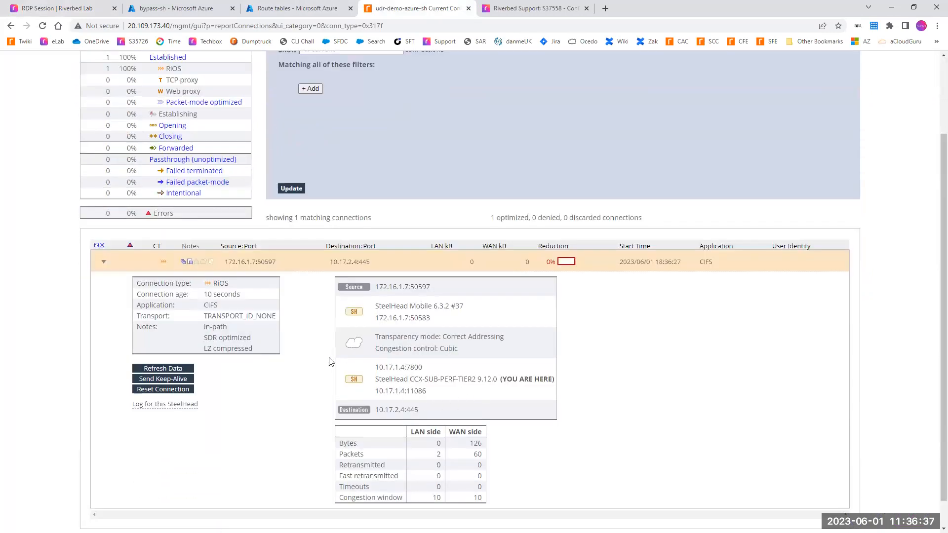
drag(406, 367, 446, 371)
click(497, 138)
Step: Switch to the Word outline and review the S37558 workflow and its empty-route step, checking the KB article's network diagram
key(alt+Tab)
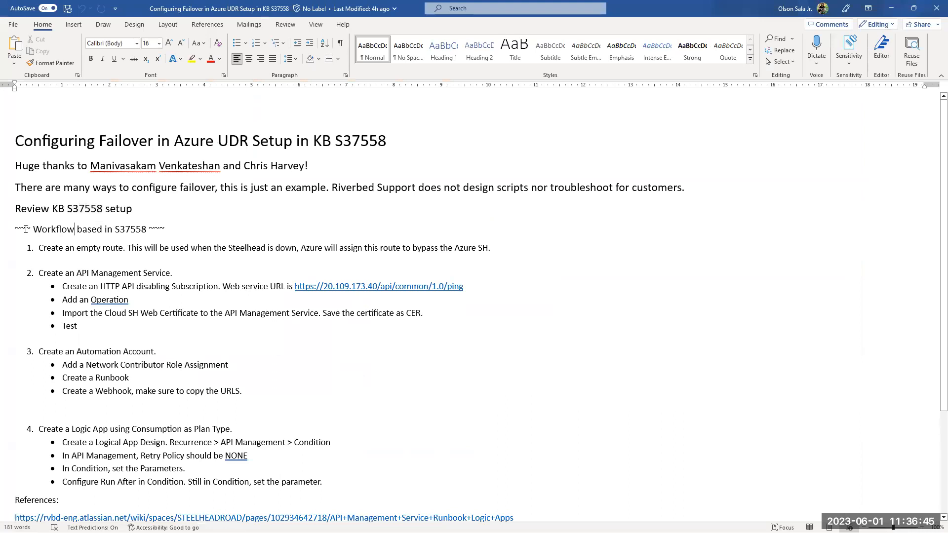
drag(19, 228, 481, 483)
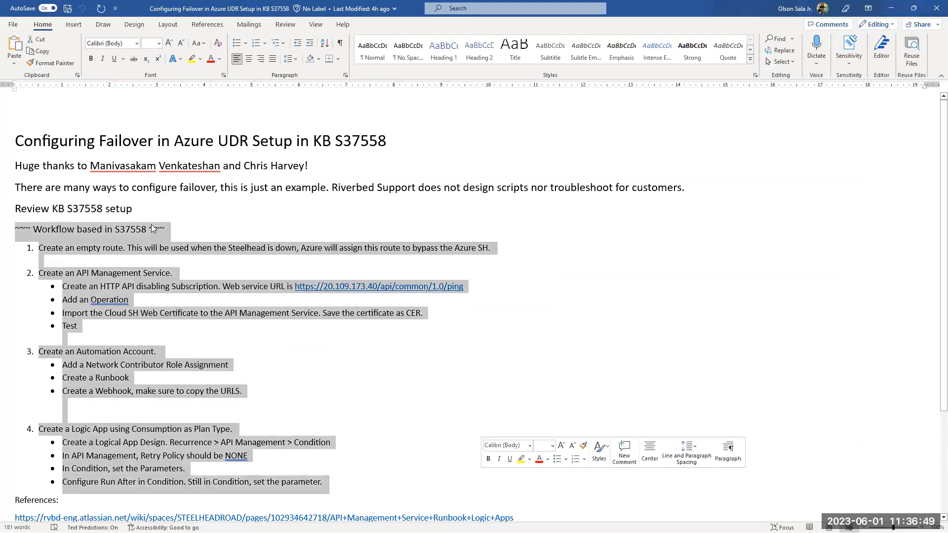
drag(78, 207, 119, 208)
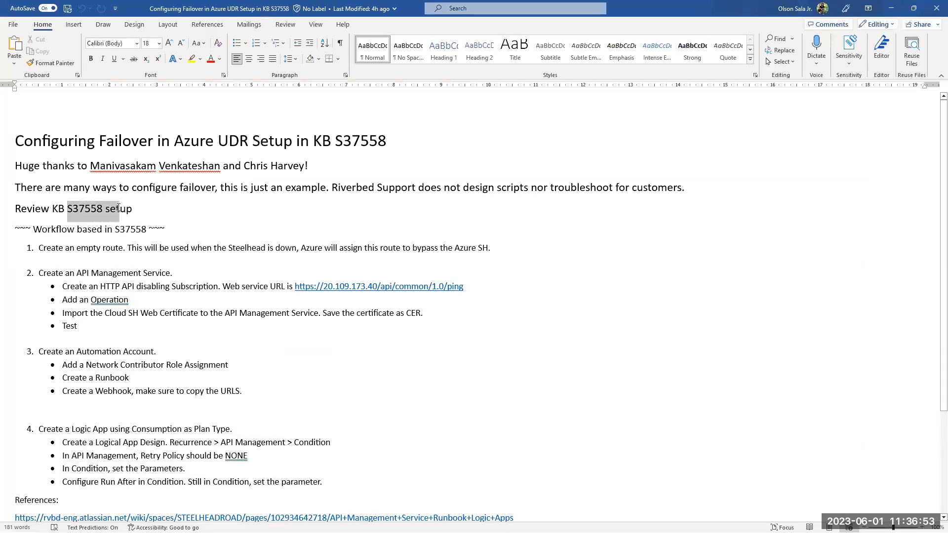
drag(38, 248, 127, 250)
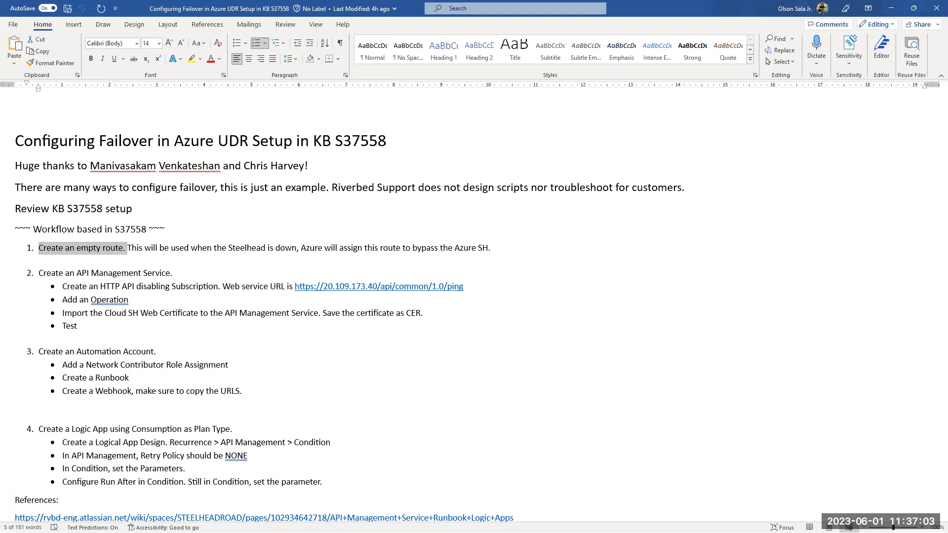
key(alt+Tab)
click(511, 12)
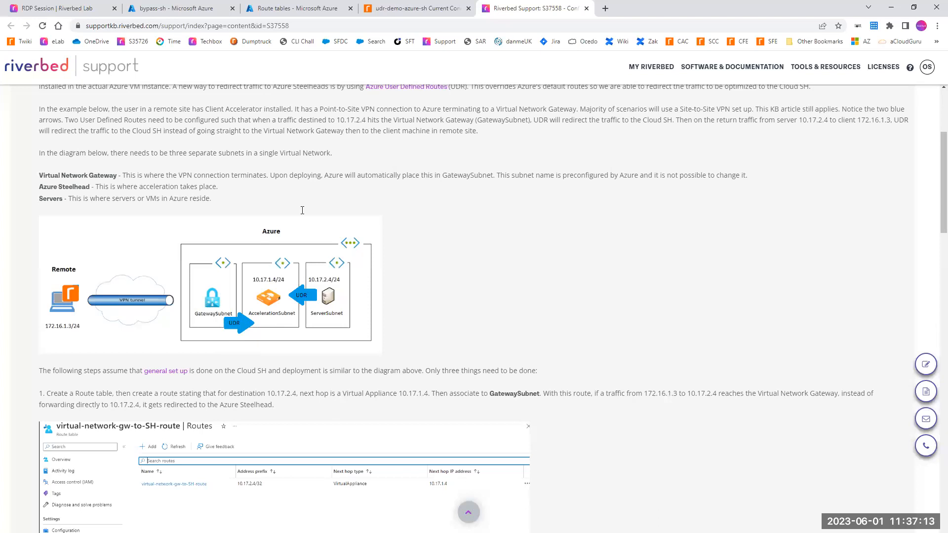
key(alt+Tab)
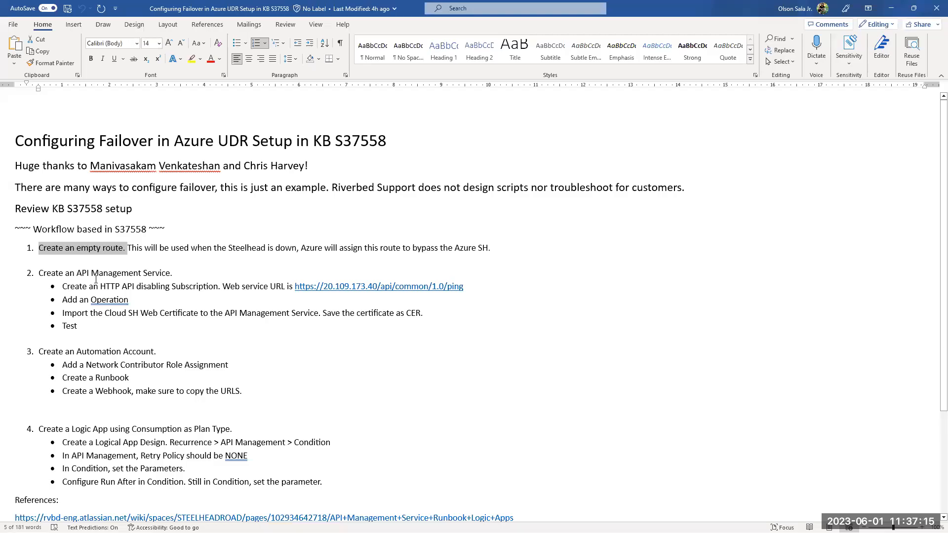
Step: Review the API Management Service part of the outline, highlighting its heading and the web service URL ending in /api/common/1.0/ping
drag(75, 275, 166, 278)
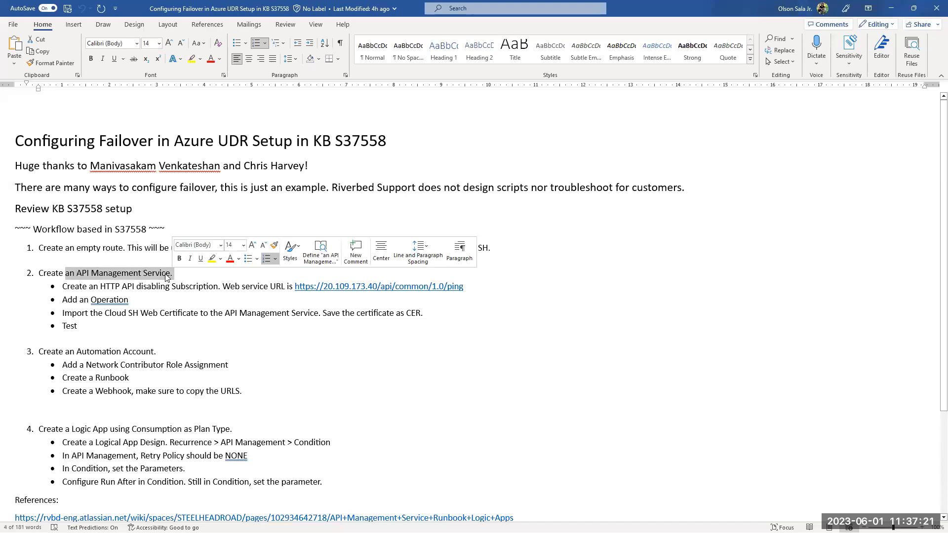
click(257, 314)
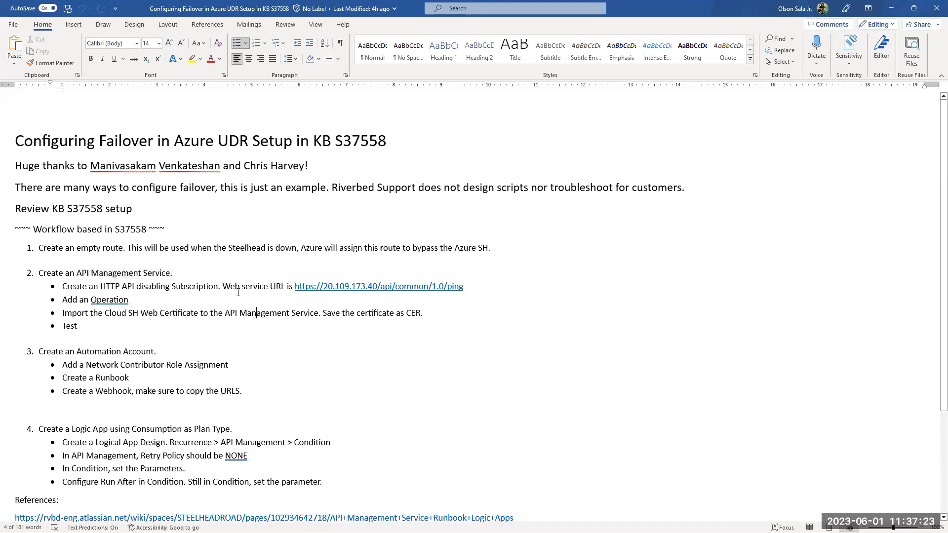
drag(225, 287, 274, 296)
drag(464, 288, 295, 286)
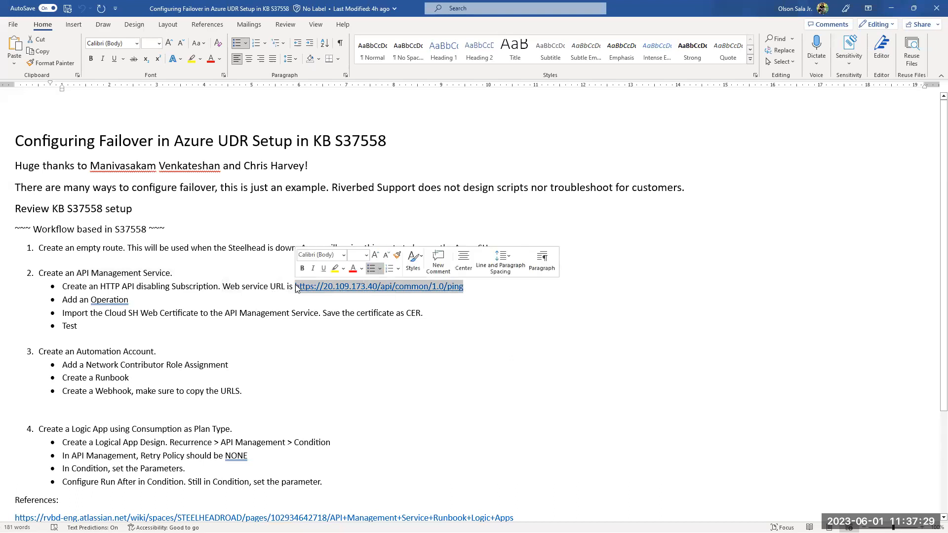
Step: Review the Automation Account part of the outline, highlighting its heading and the Runbook and Webhook items
click(56, 353)
drag(43, 353, 165, 352)
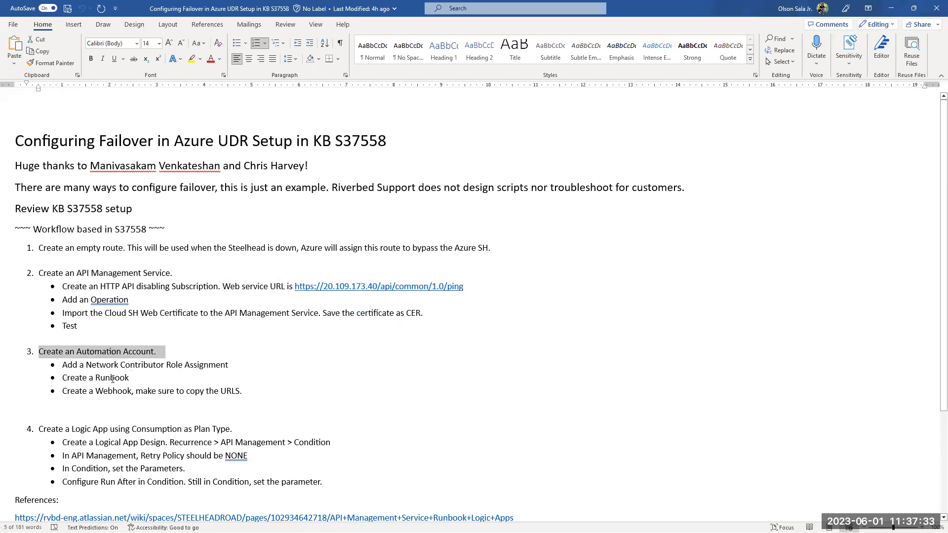
drag(93, 378, 146, 382)
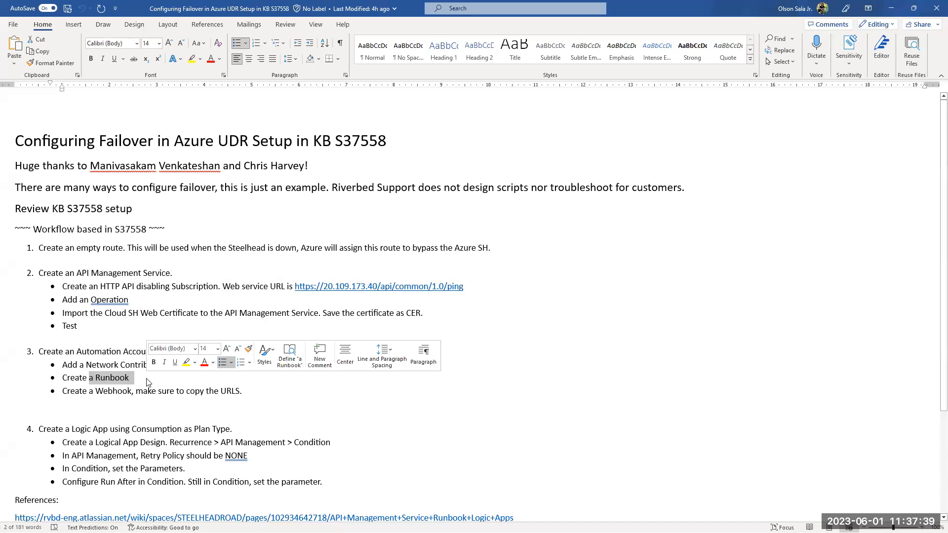
click(98, 391)
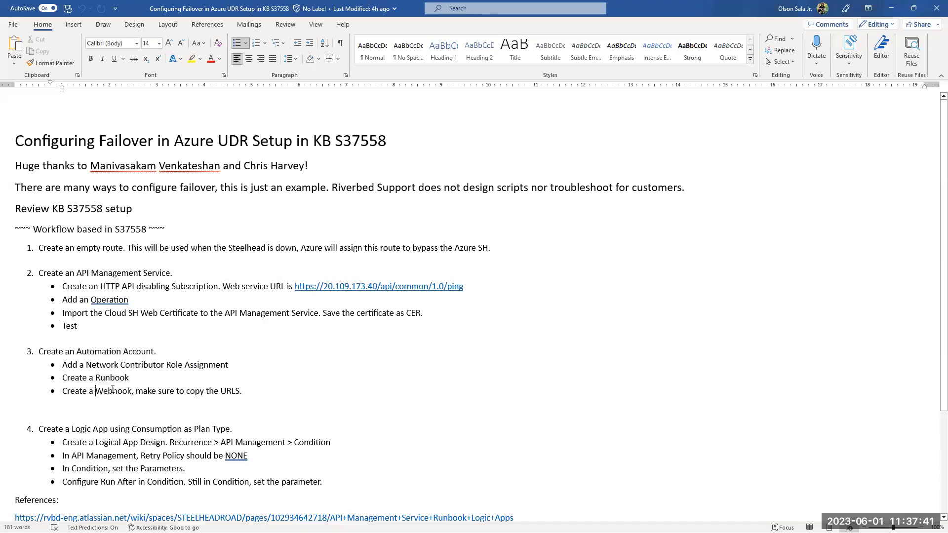
double_click(106, 390)
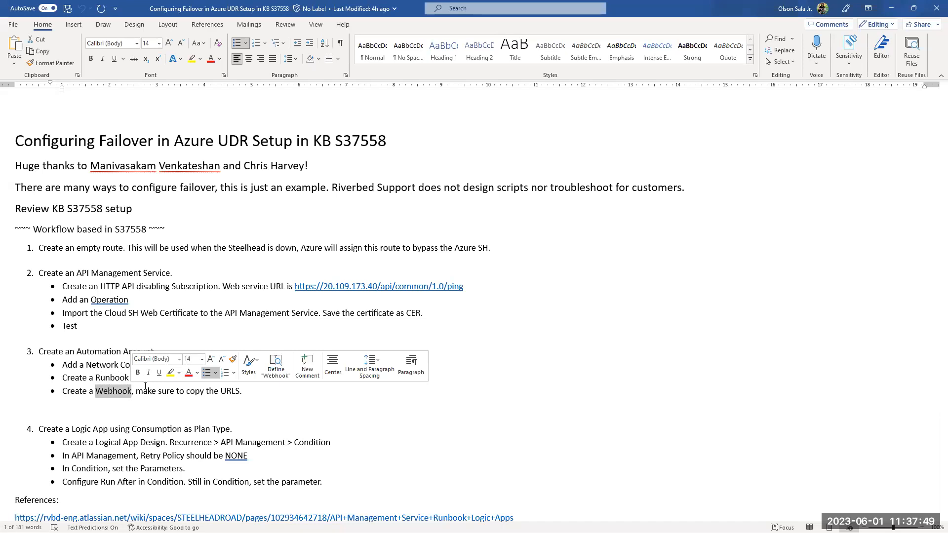
key(Down)
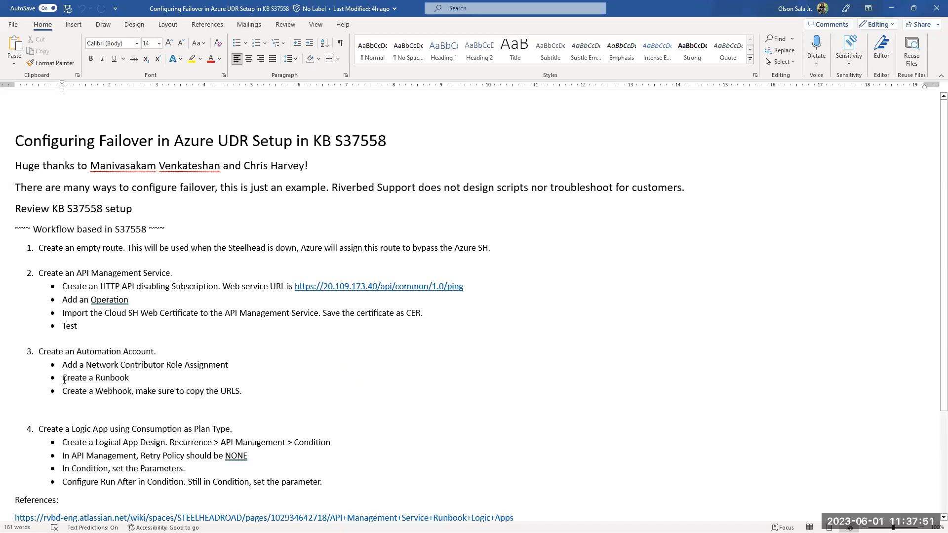
drag(63, 378, 106, 377)
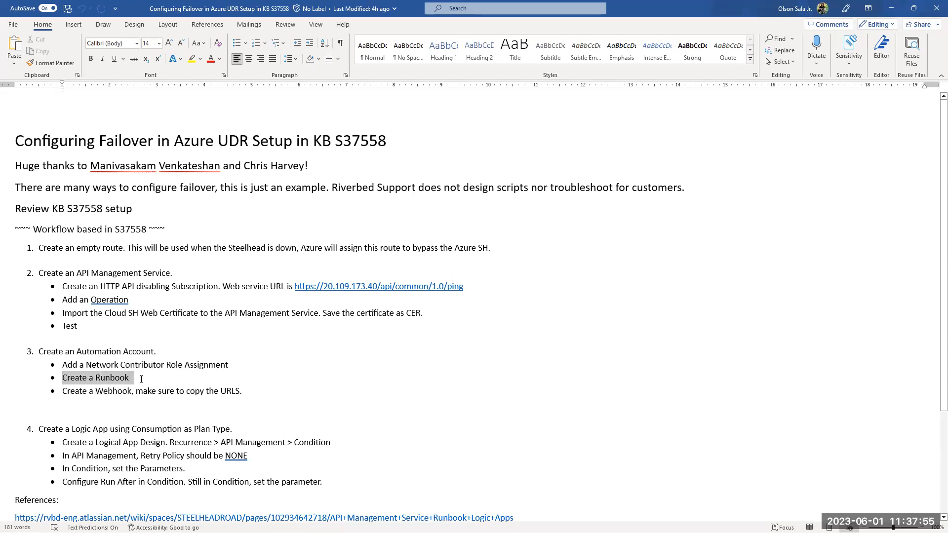
drag(141, 379, 141, 378)
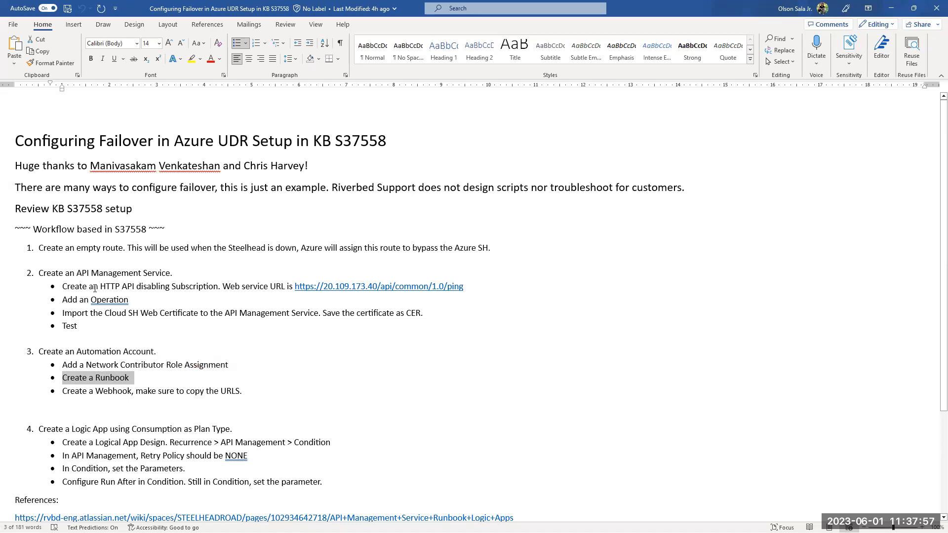
Step: Review the outline's empty route, API Management Service, Automation Account and Logic App parts, highlighting each one
drag(75, 248, 139, 248)
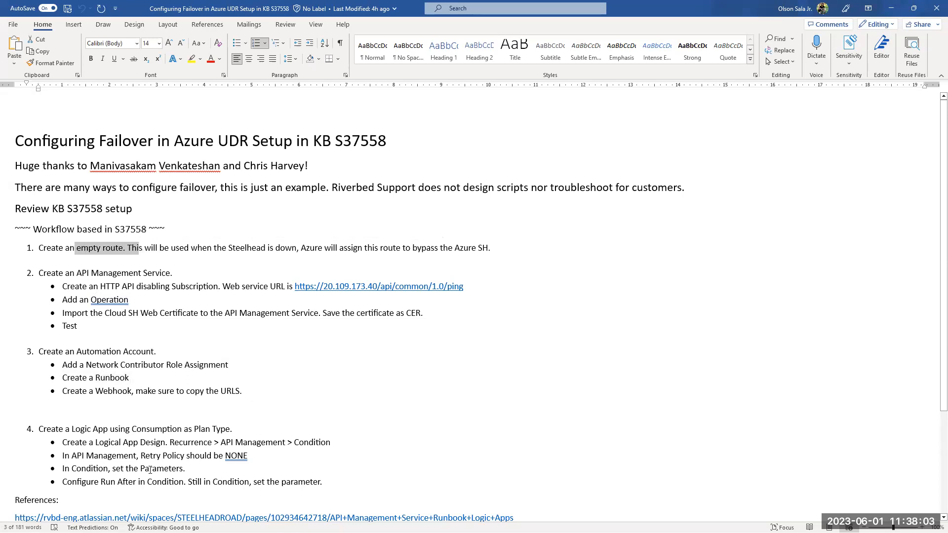
drag(59, 431, 183, 430)
drag(34, 272, 176, 391)
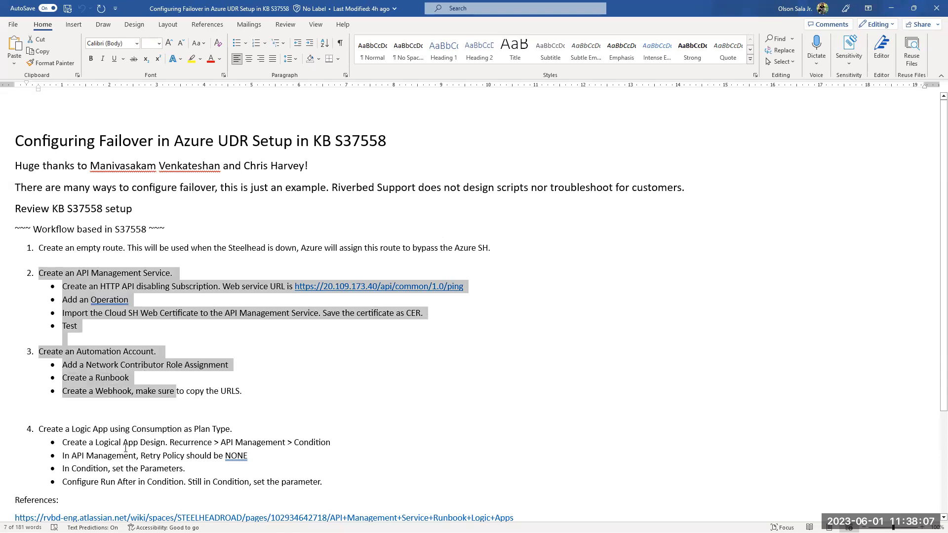
drag(74, 430, 119, 444)
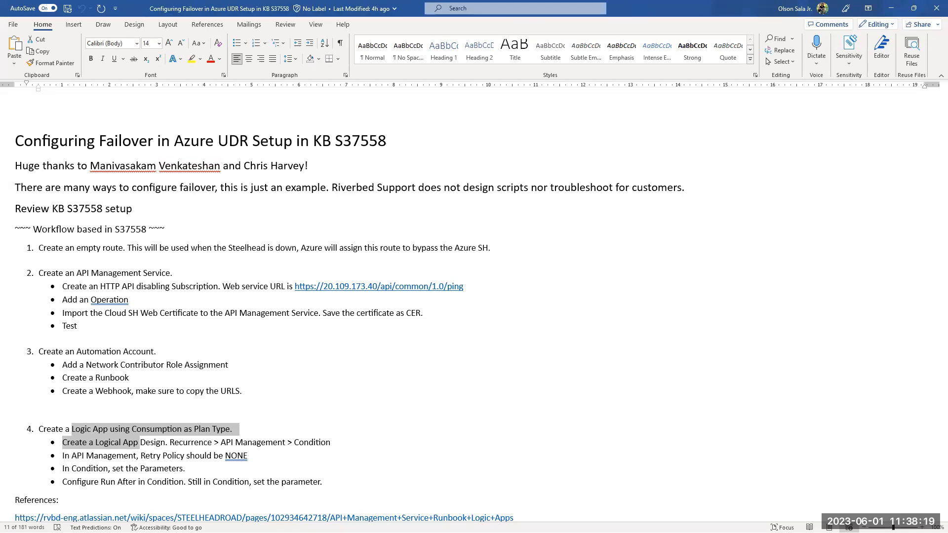
Step: Switch to the browser, check the existing bypass-sh route table page, and open the Route tables list in the Azure portal
key(alt+Tab)
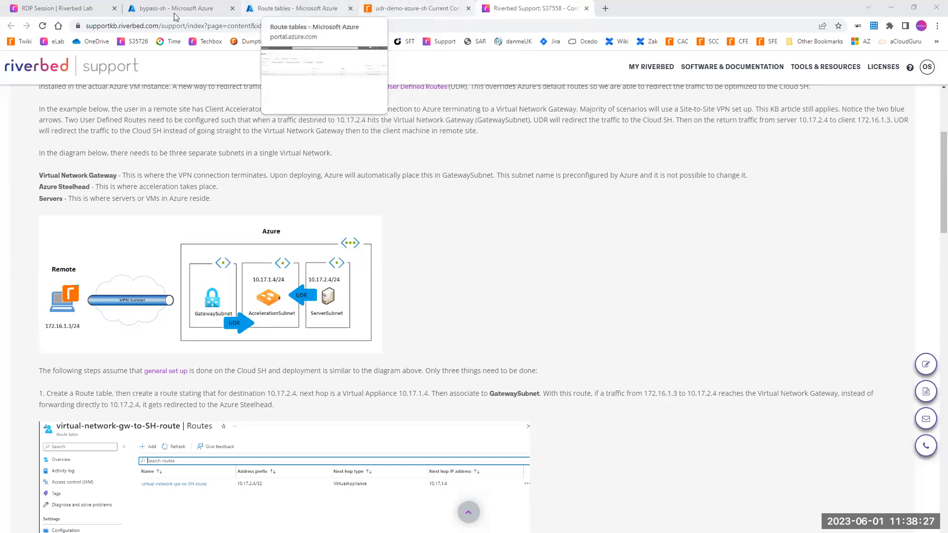
click(219, 12)
click(291, 9)
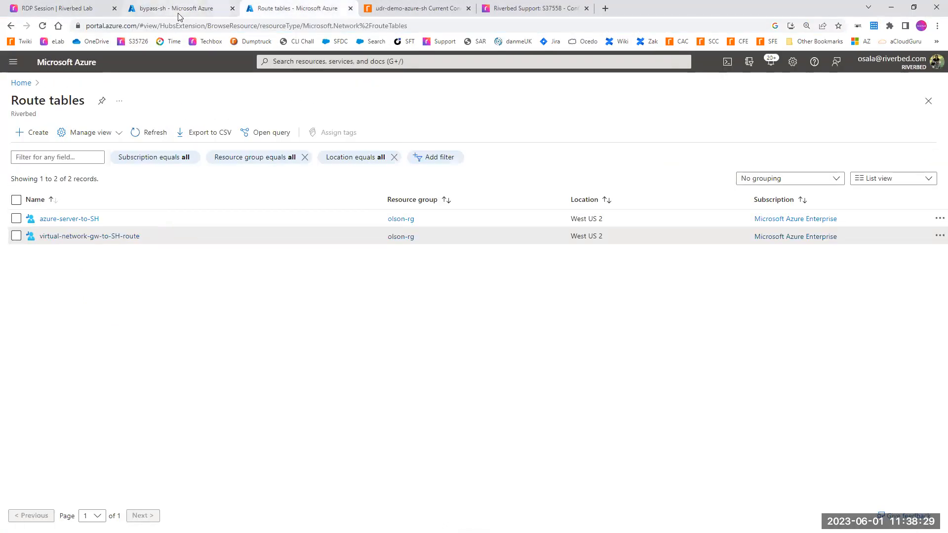
click(178, 16)
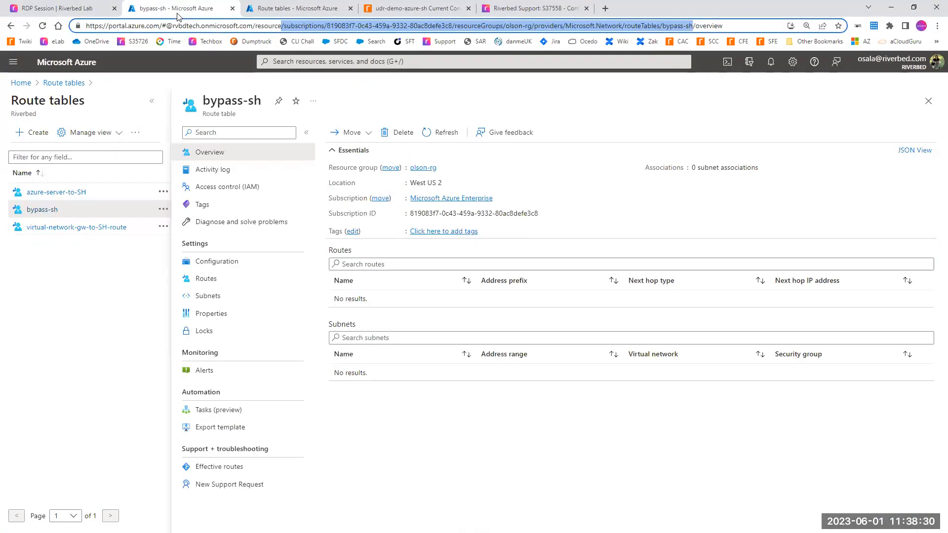
click(277, 11)
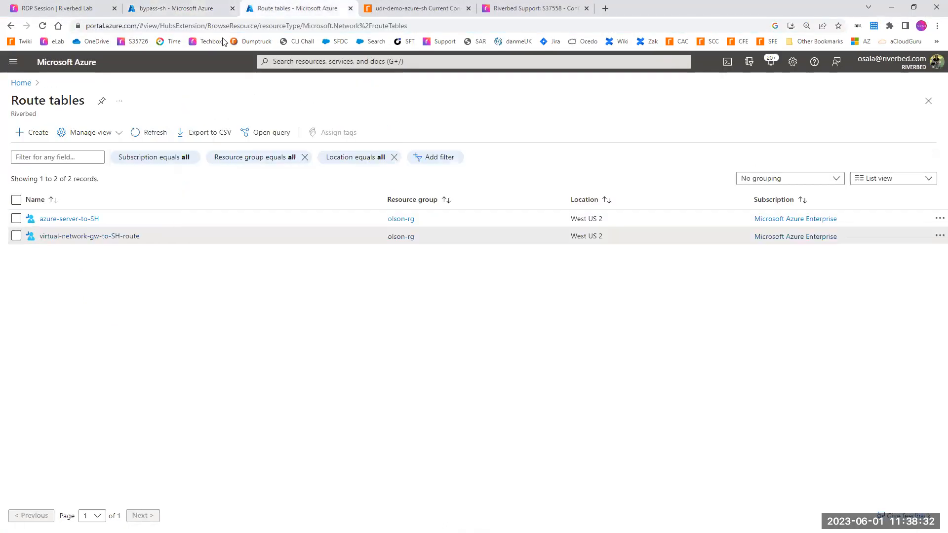
click(351, 62)
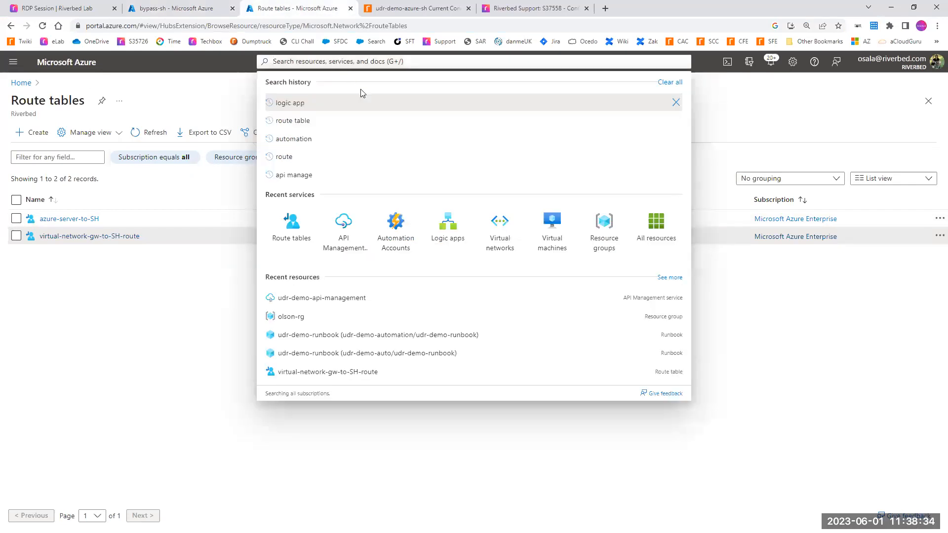
click(285, 244)
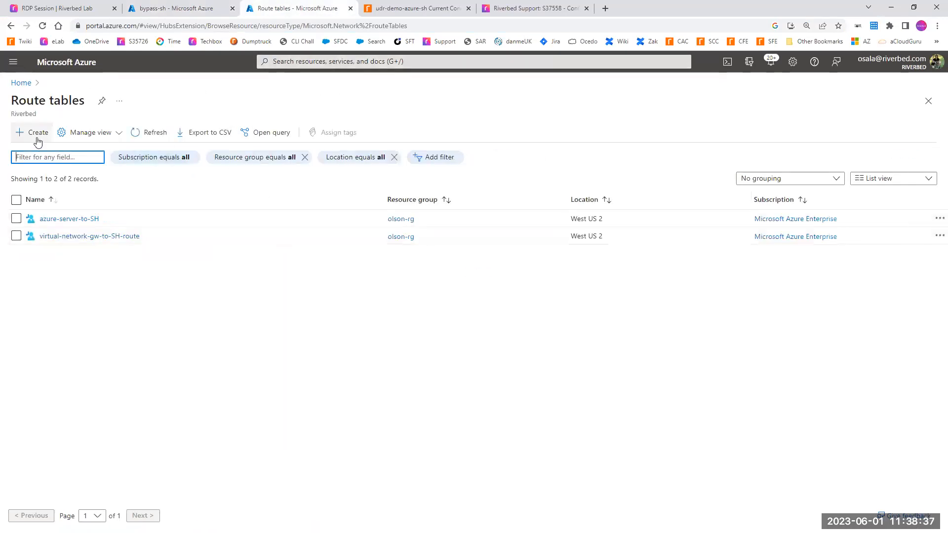
Step: Create an empty route table named bypass-sh in resource group olson-rg
click(38, 142)
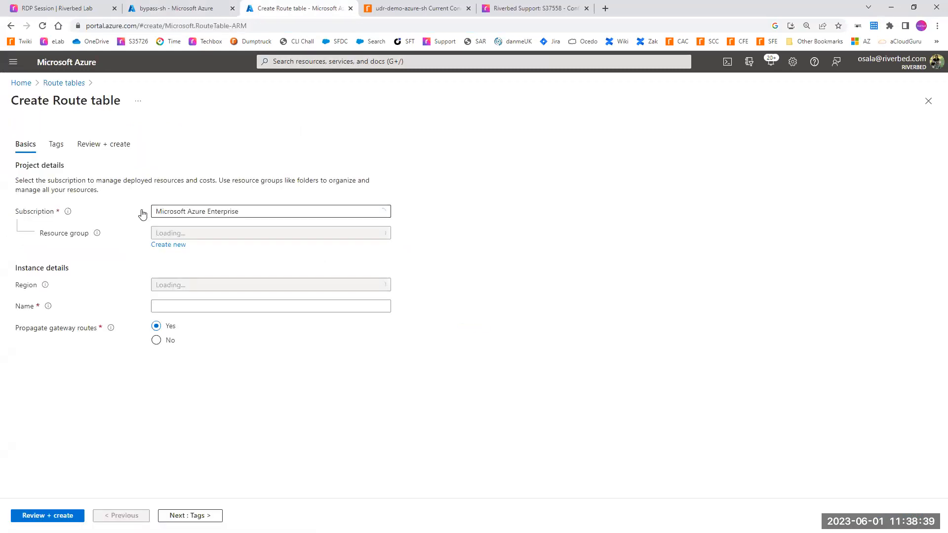
click(165, 235)
text(olson)
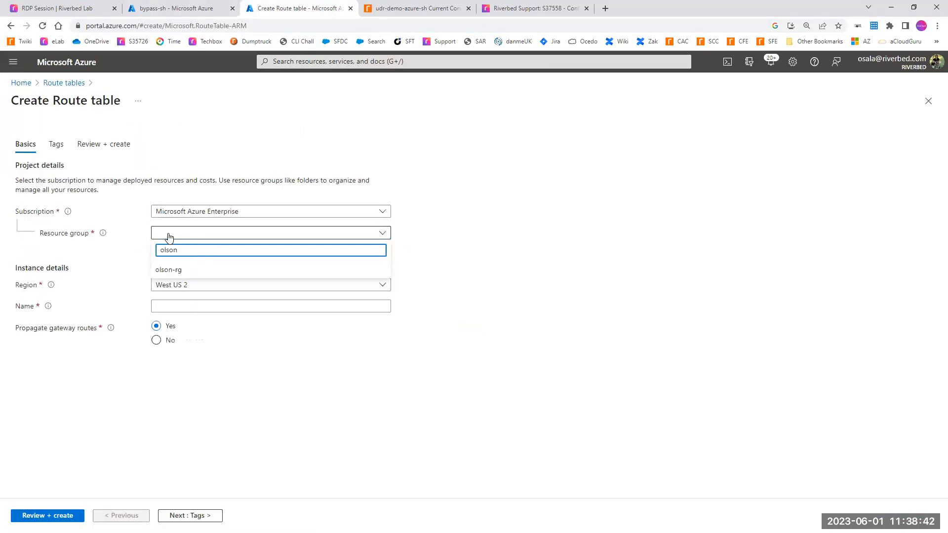
click(169, 270)
click(165, 306)
text(bypass-sh)
click(219, 404)
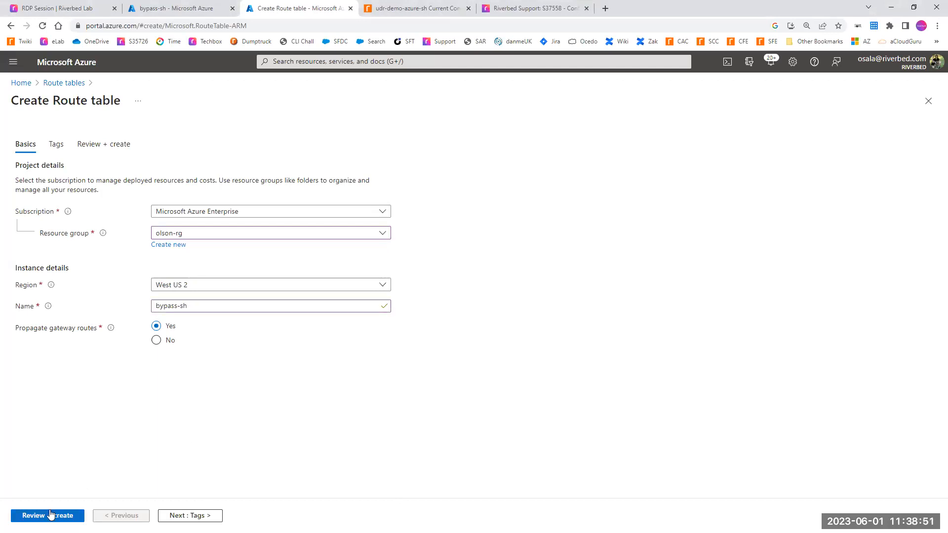
click(36, 516)
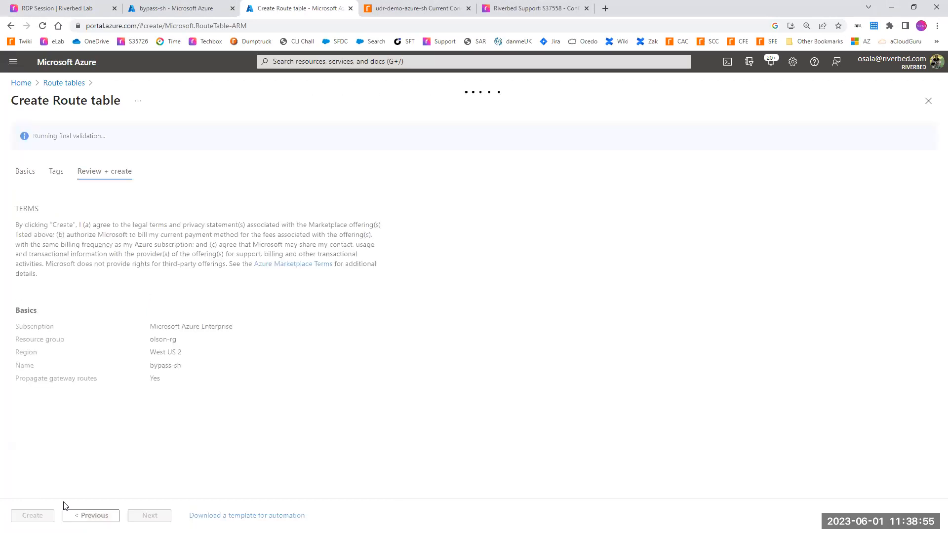
click(34, 516)
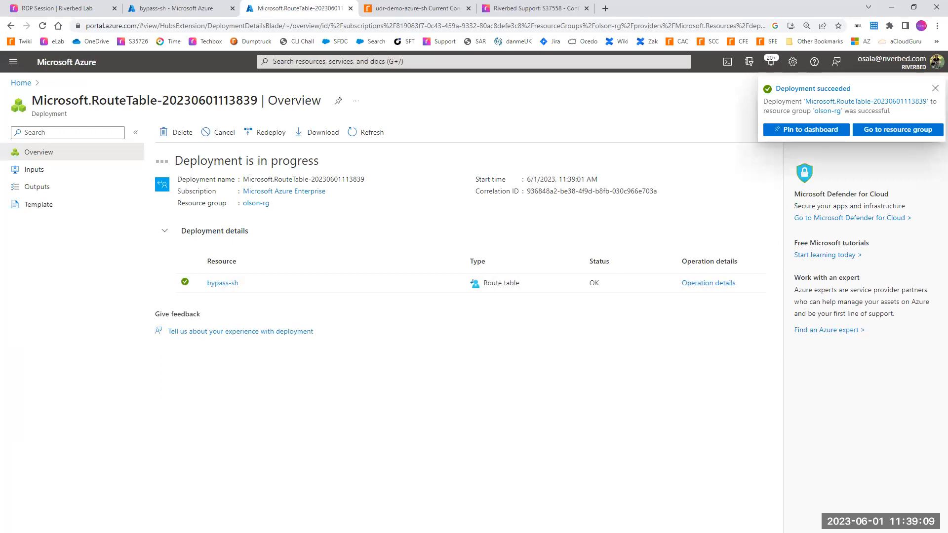
Step: Open the API Management services list and highlight the existing udr-demo-api-management service
click(298, 62)
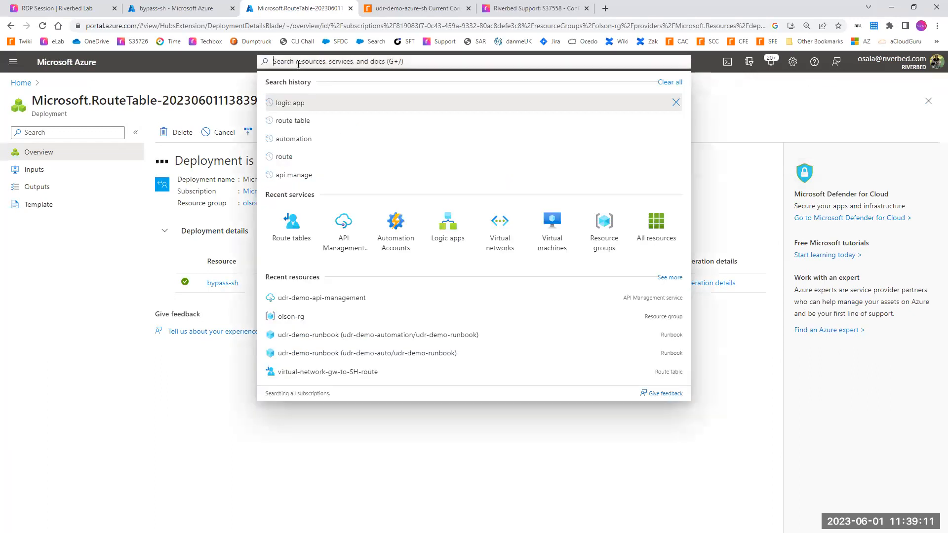
text(api mang)
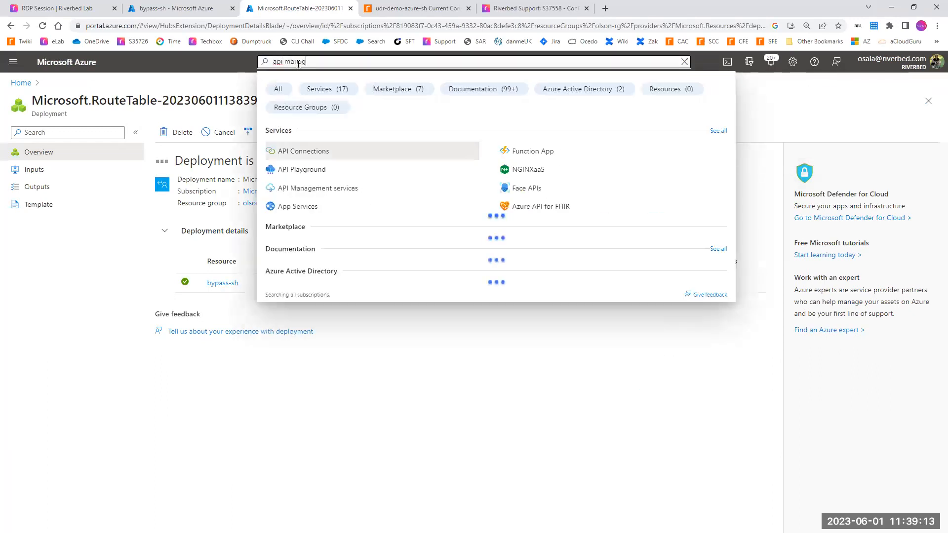
click(317, 151)
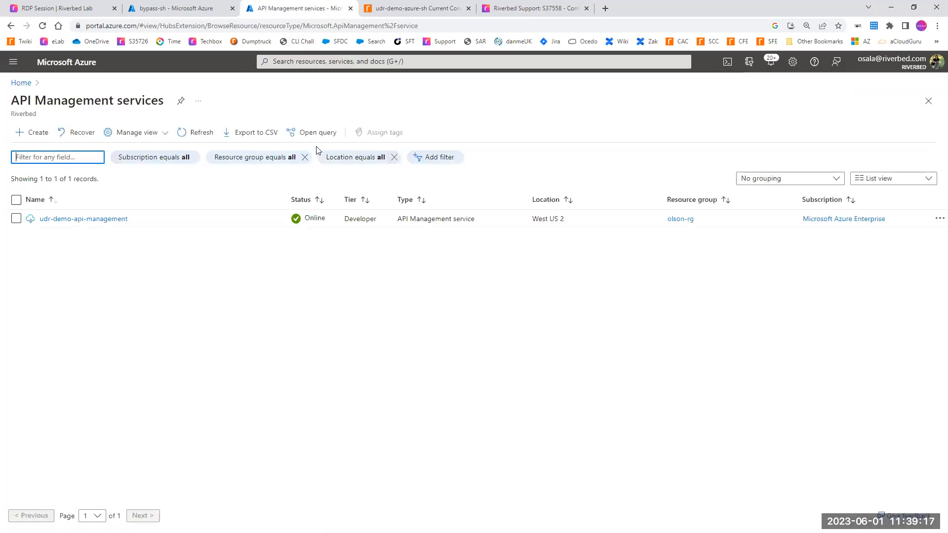
click(128, 221)
mouse_move(128, 220)
mouse_down()
mouse_move(46, 220)
mouse_move(56, 234)
mouse_up()
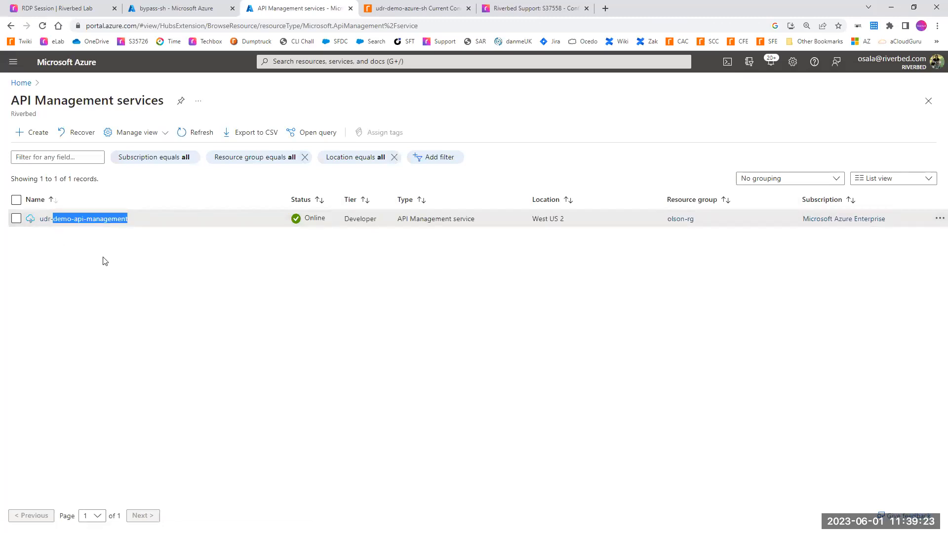
drag(149, 221, 72, 220)
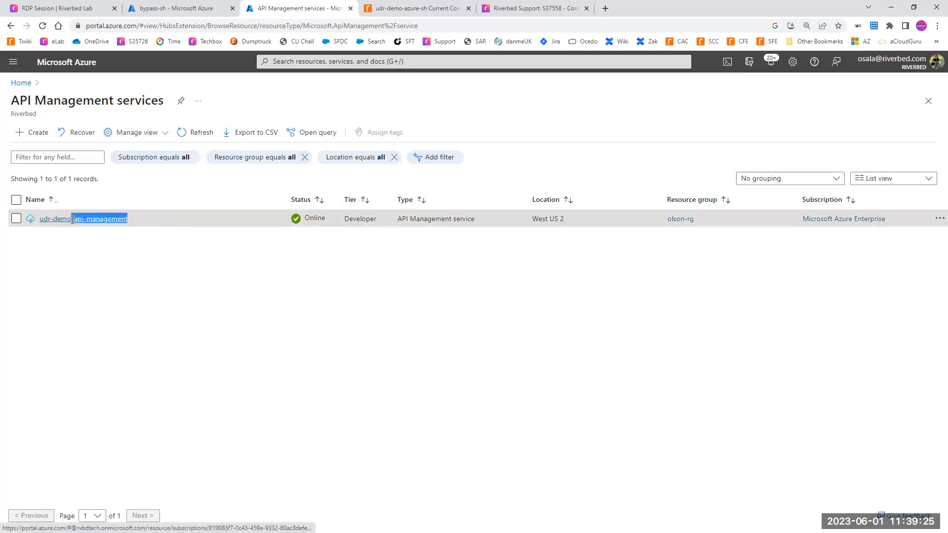
click(177, 268)
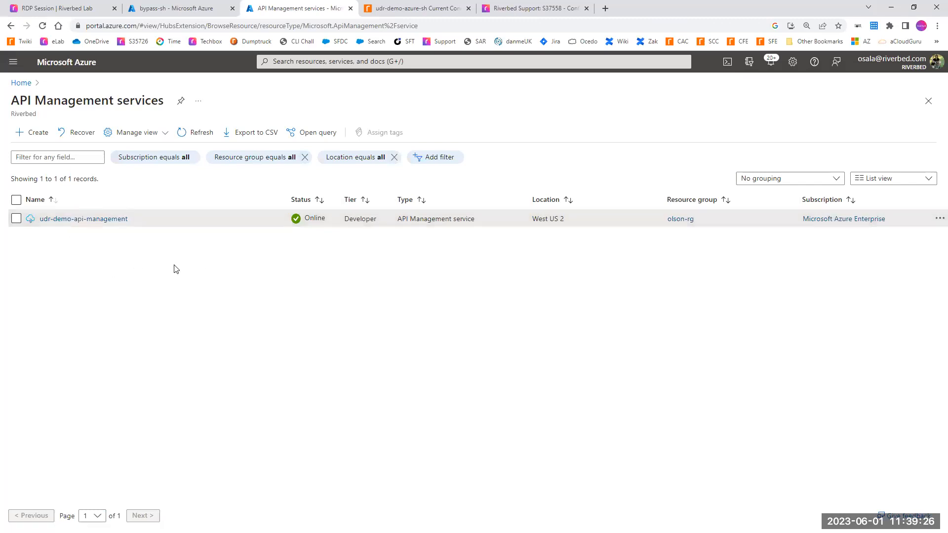
Step: Start a new API Management service in resource group olson-rg with resource name namesdsa and organization name Riverbed
click(26, 137)
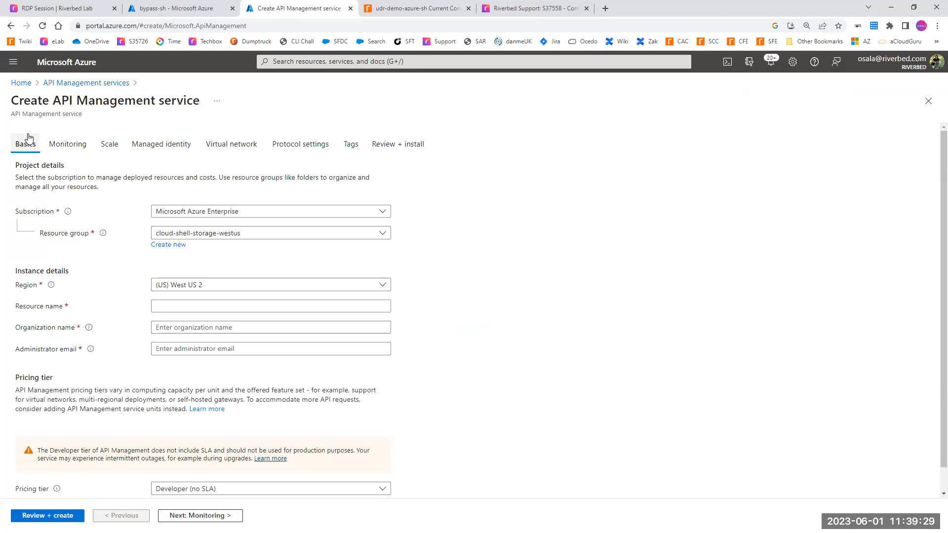
click(167, 236)
text(olson)
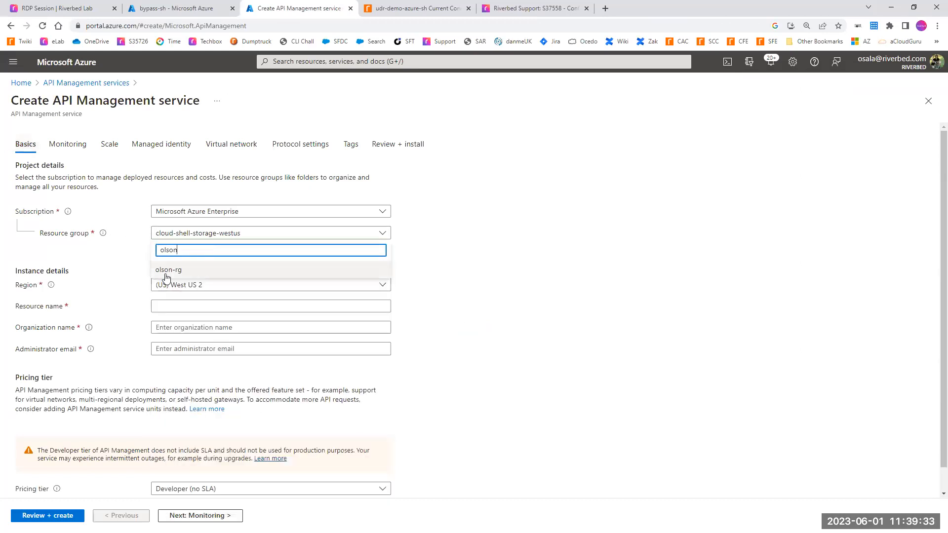
click(165, 271)
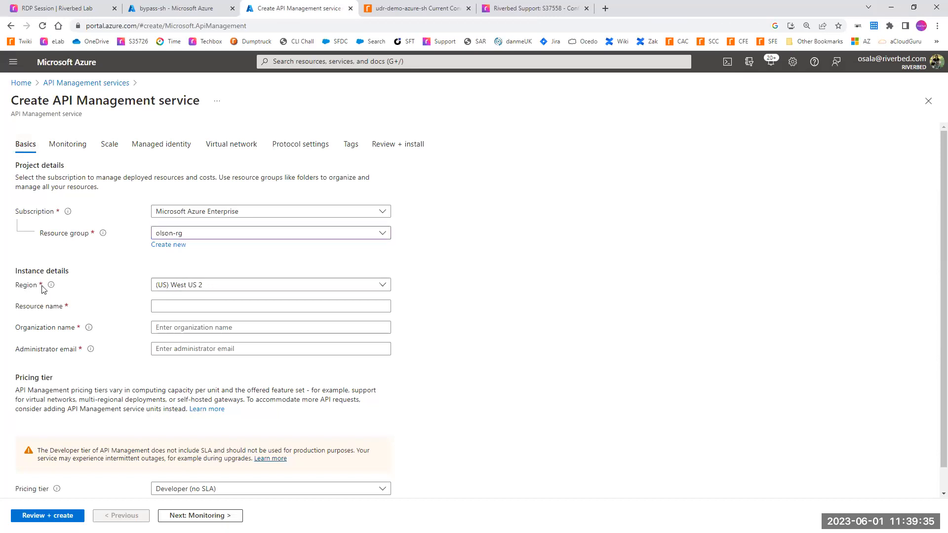
click(174, 304)
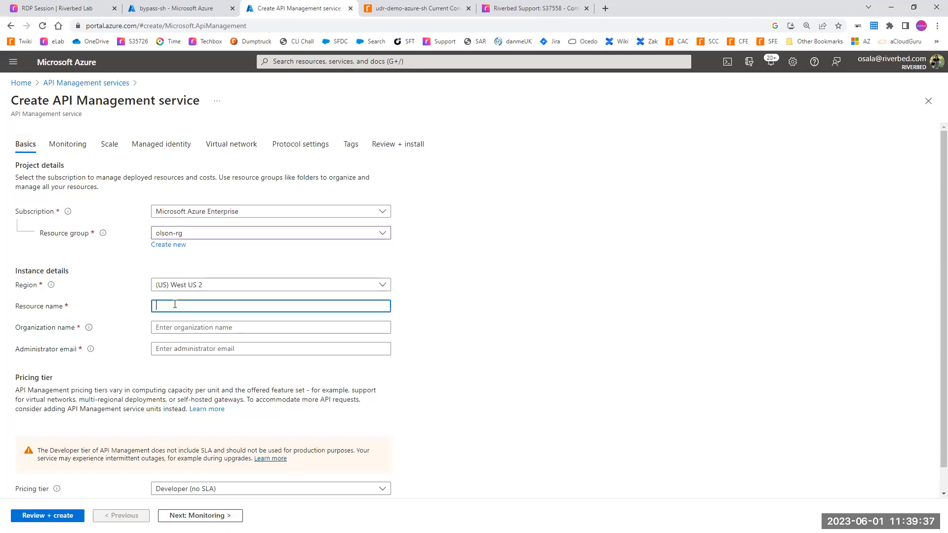
text(name)
click(177, 329)
text(Riveb)
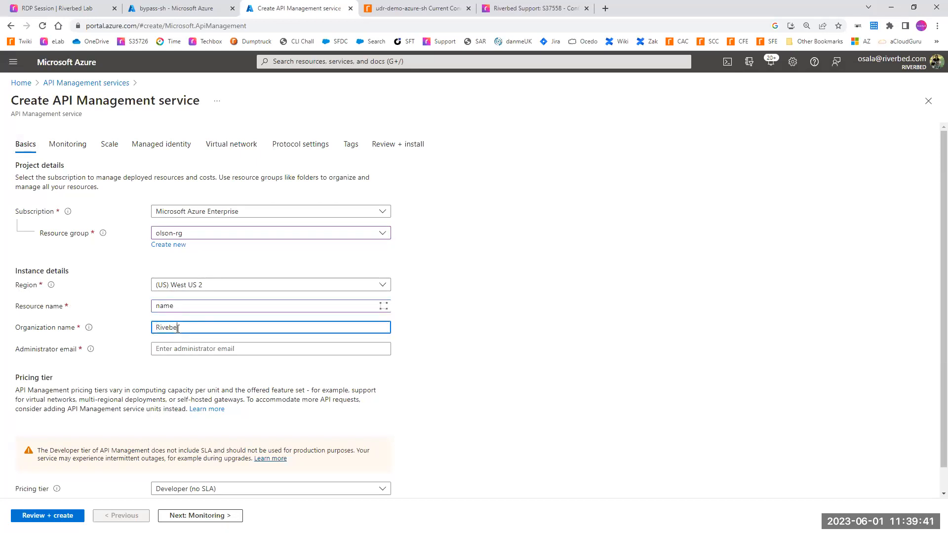
text(rbed)
click(200, 304)
text(sdsa)
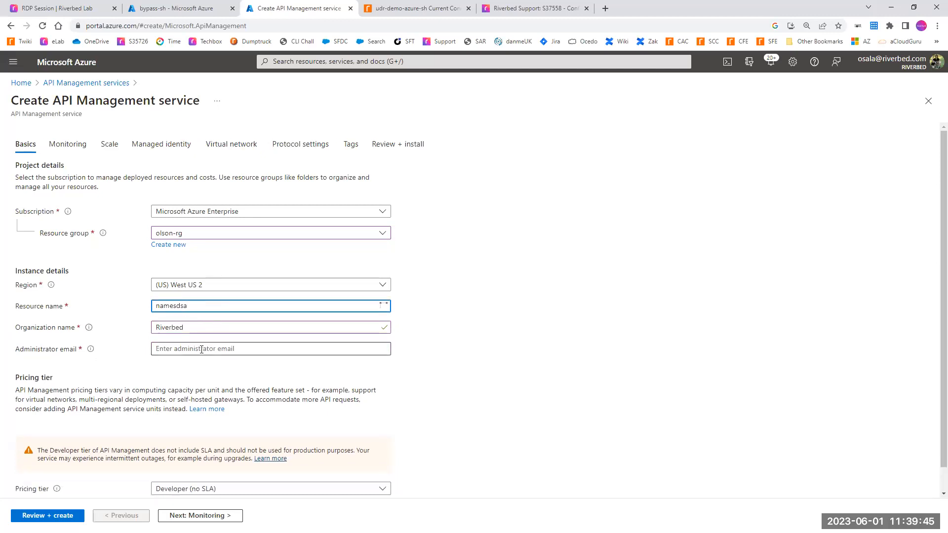
Step: Enter the administrator email, check the pricing tier, and discard the new API Management service form
click(172, 349)
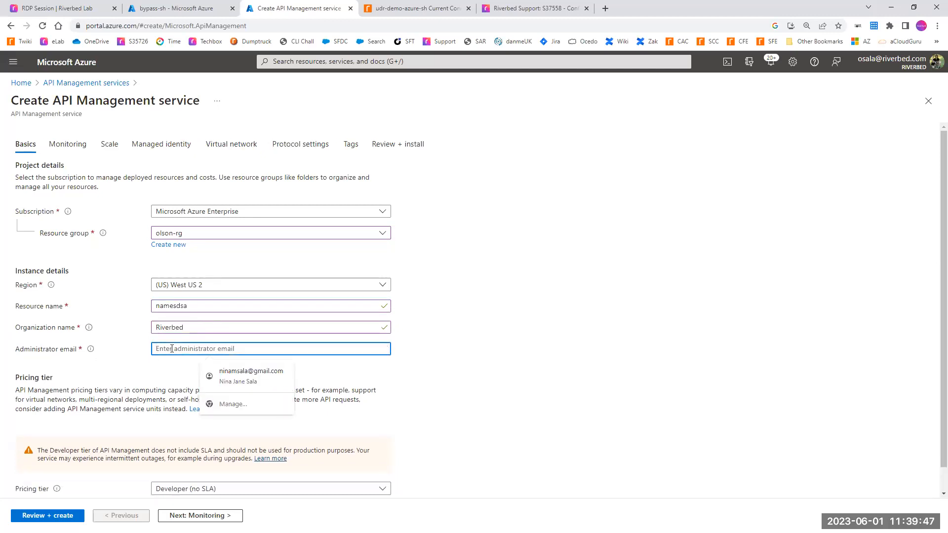
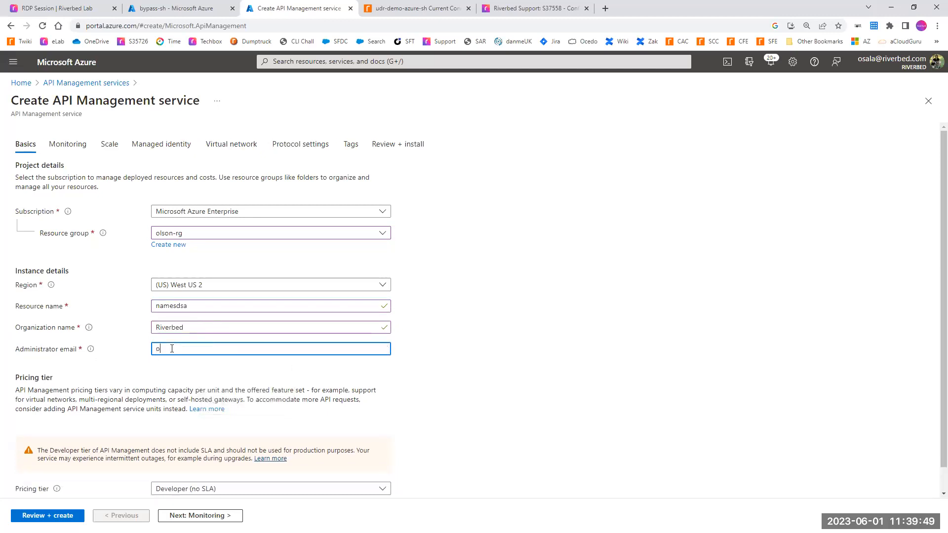
scroll(217, 326, down, 1)
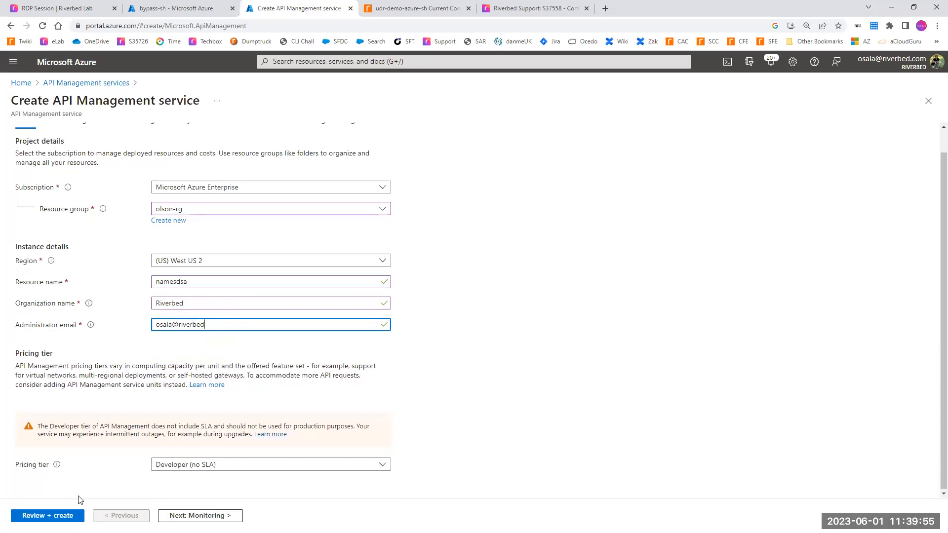
click(89, 83)
click(524, 82)
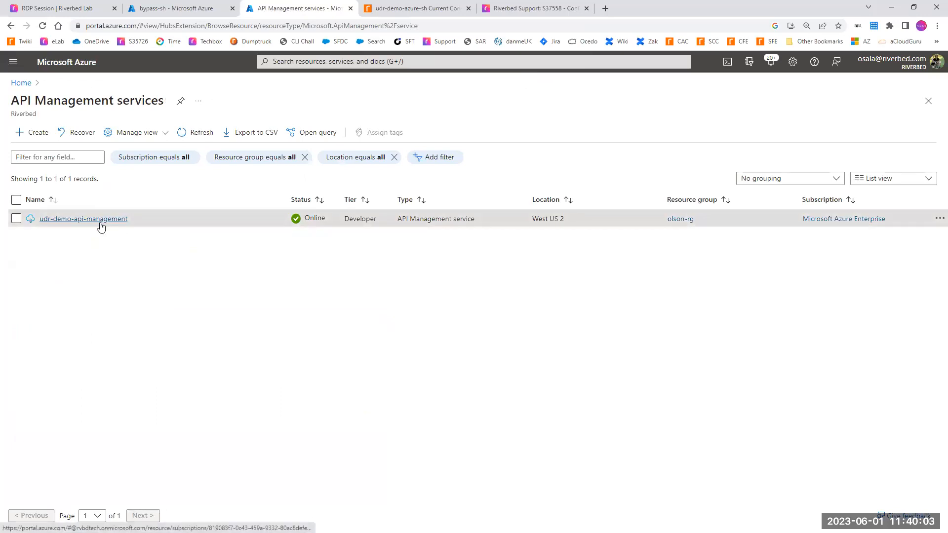
Step: Start a manually defined HTTP API in the udr-demo-api-management service with display name sh-monitor
click(75, 220)
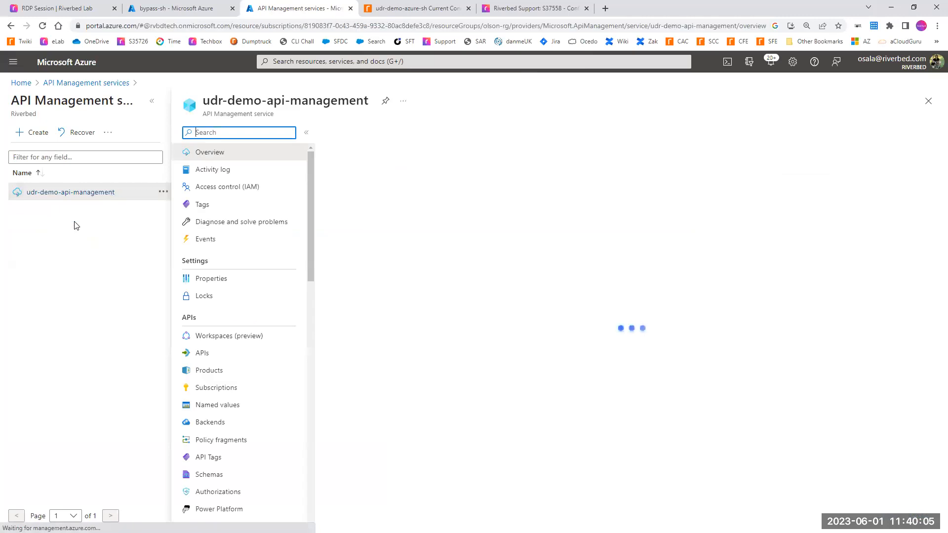
click(201, 355)
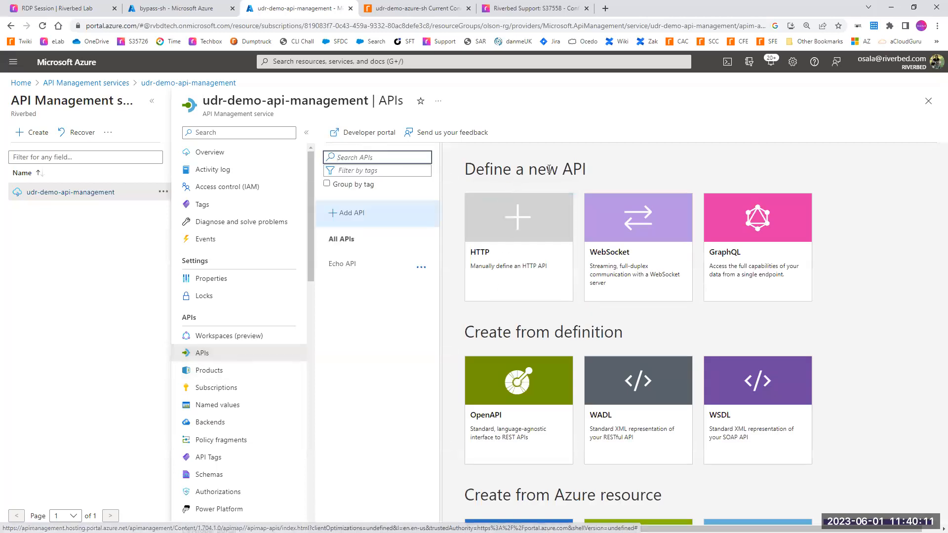
click(507, 272)
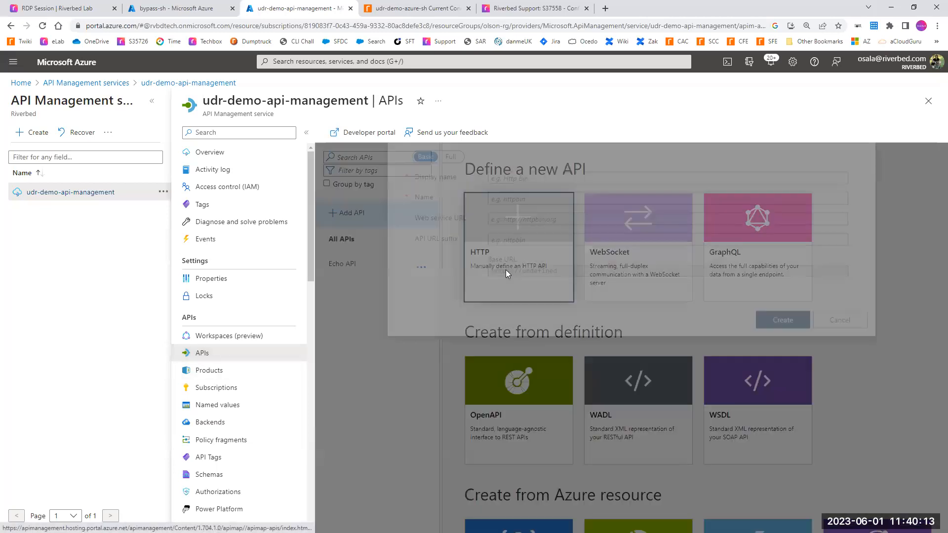
text(sh-monitor)
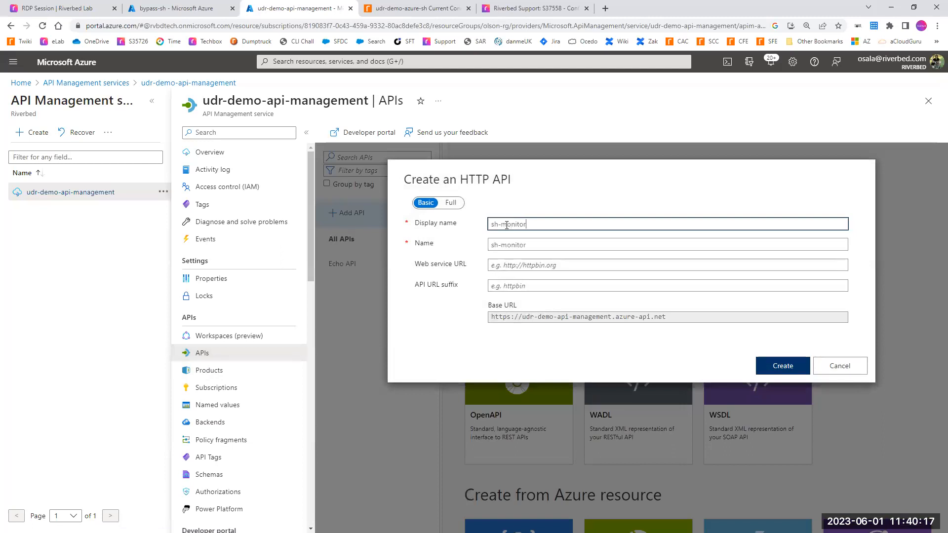
click(511, 264)
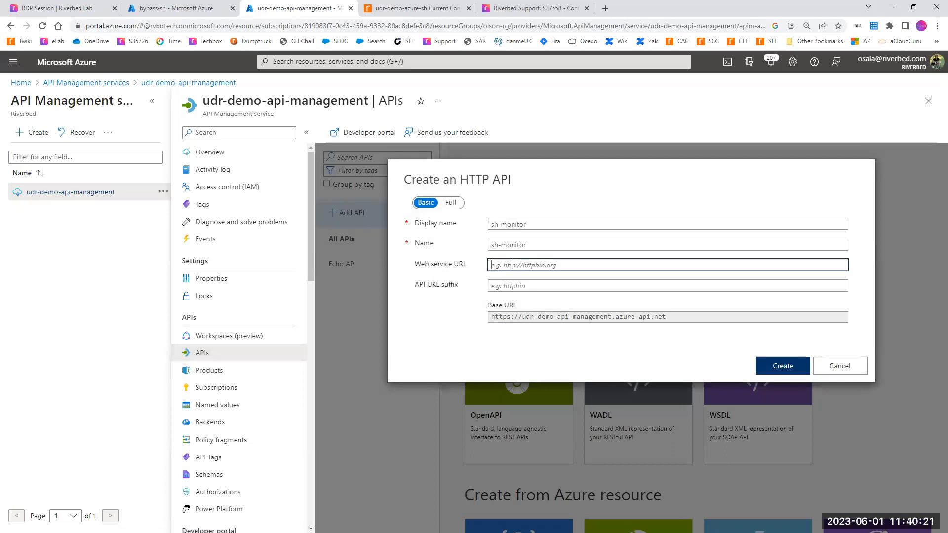
key(alt+Tab)
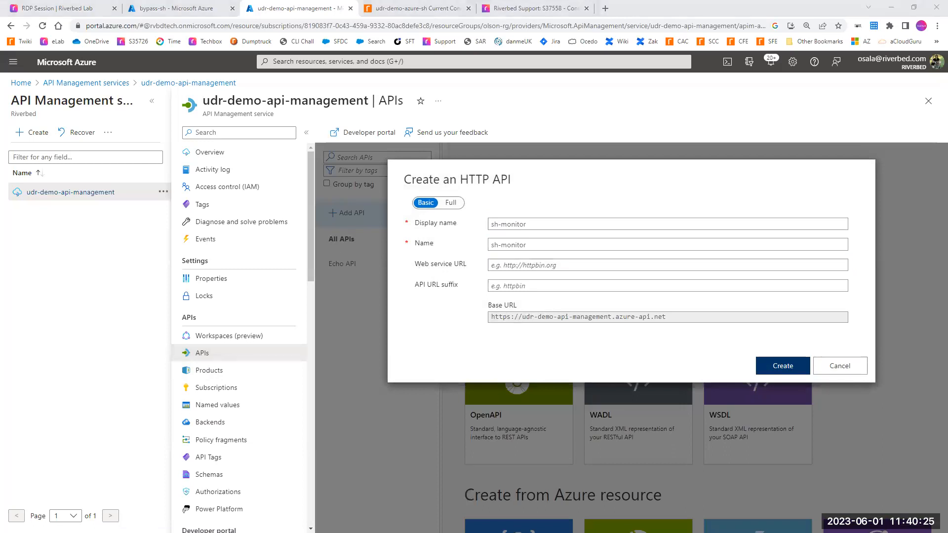
click(500, 267)
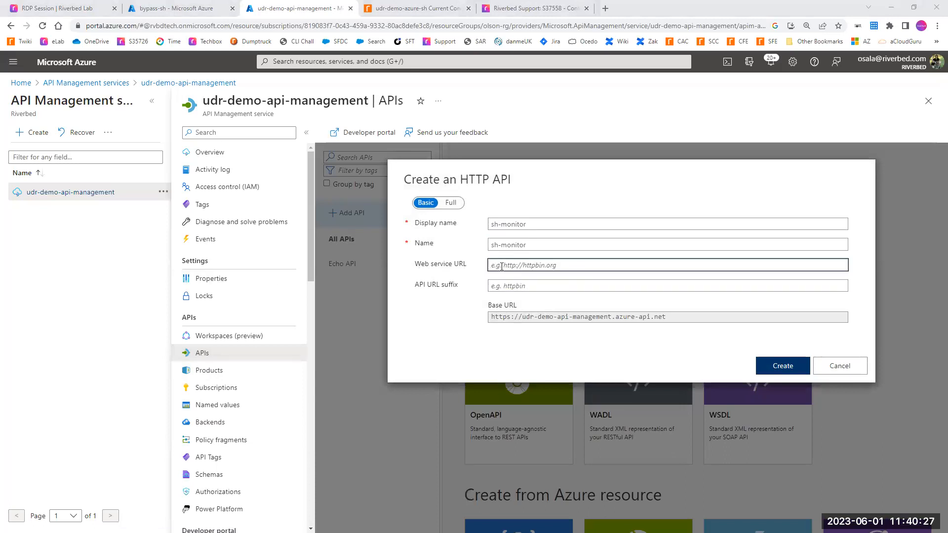
text(https://10.109.173.40/api/common/1.0/ping)
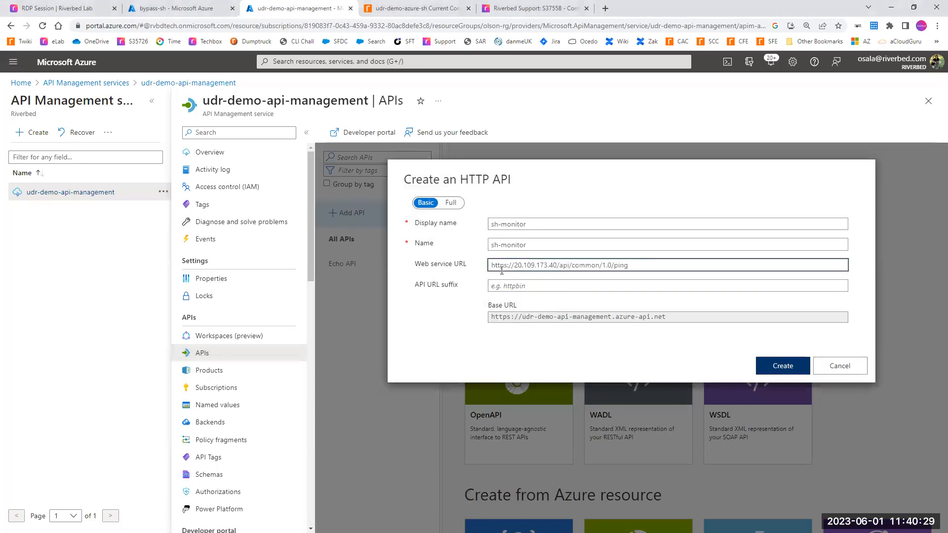
Step: Check the URL's IP address against the SteelHead management page's address and create the sh-monitor API
drag(514, 266, 559, 267)
click(417, 8)
click(146, 26)
click(146, 26)
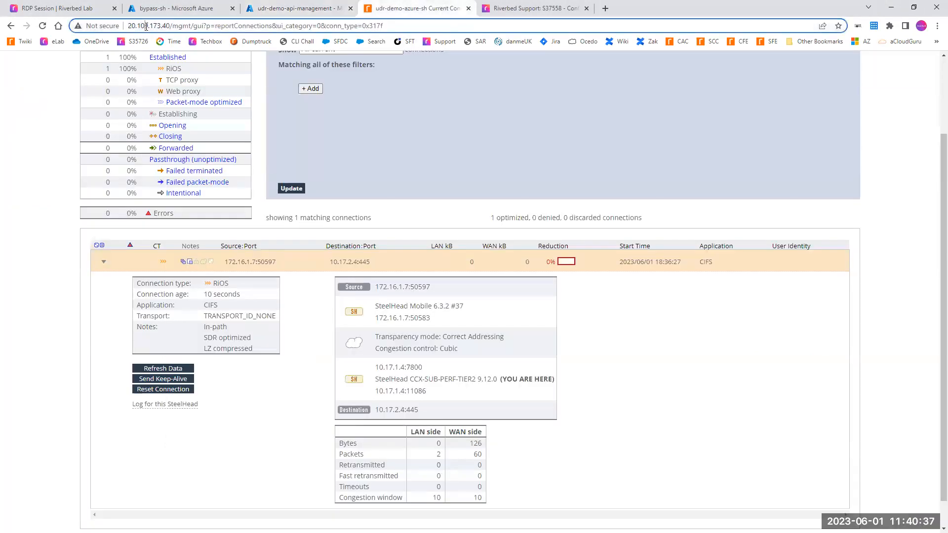
click(278, 6)
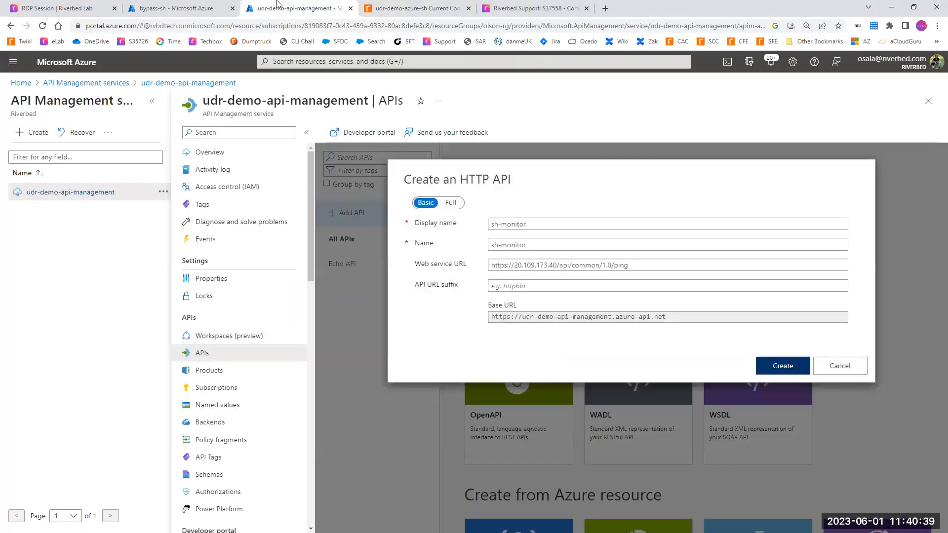
click(798, 367)
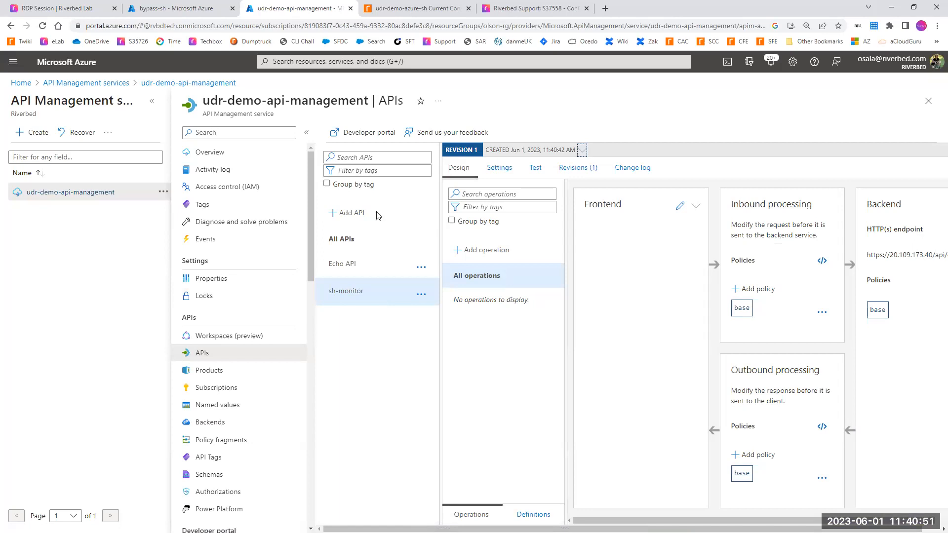
Step: Turn off the subscription requirement in the sh-monitor API's settings and save them
click(497, 173)
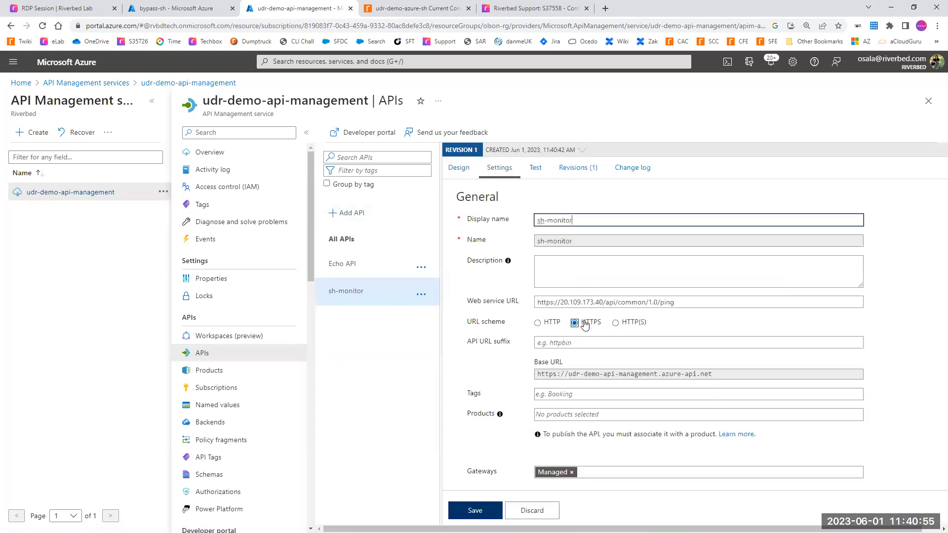
scroll(585, 324, down, 3)
click(537, 388)
scroll(619, 389, down, 2)
click(476, 514)
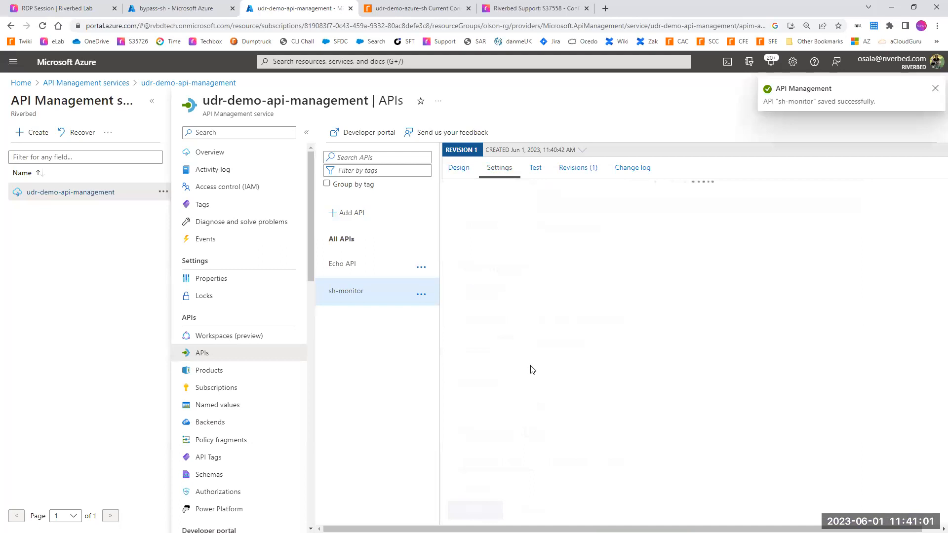
Step: Add a GET operation with display name sh-monitor and URL # to the sh-monitor API and save it
click(458, 168)
click(485, 256)
click(668, 247)
click(719, 271)
click(673, 266)
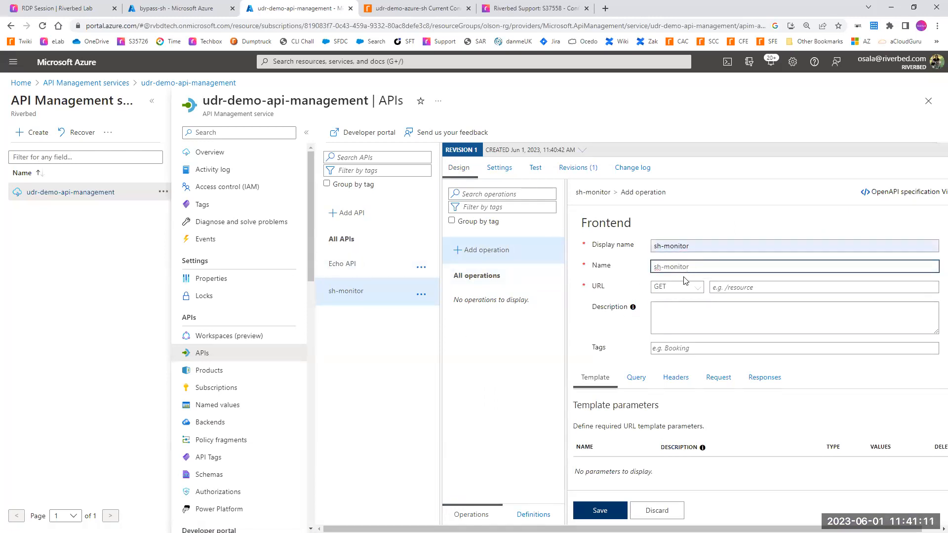
click(732, 287)
text(#)
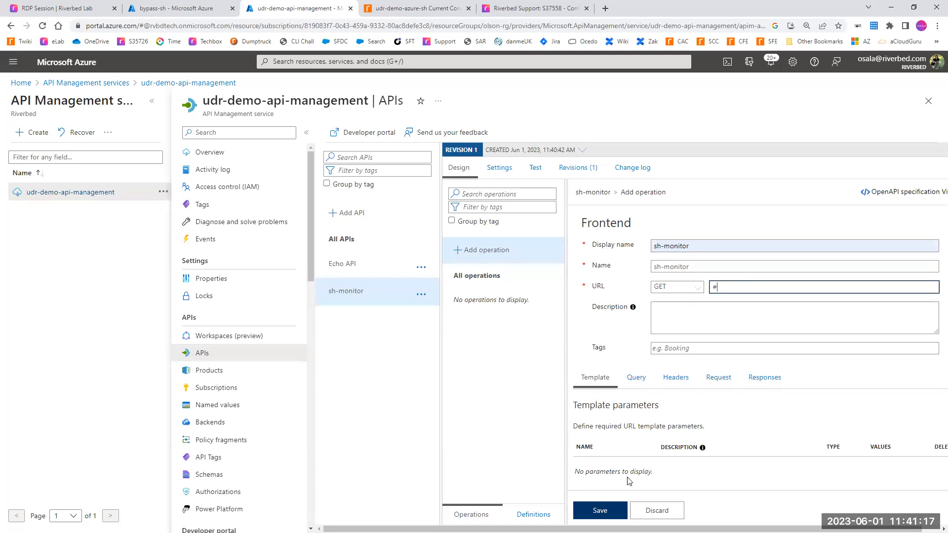
click(602, 510)
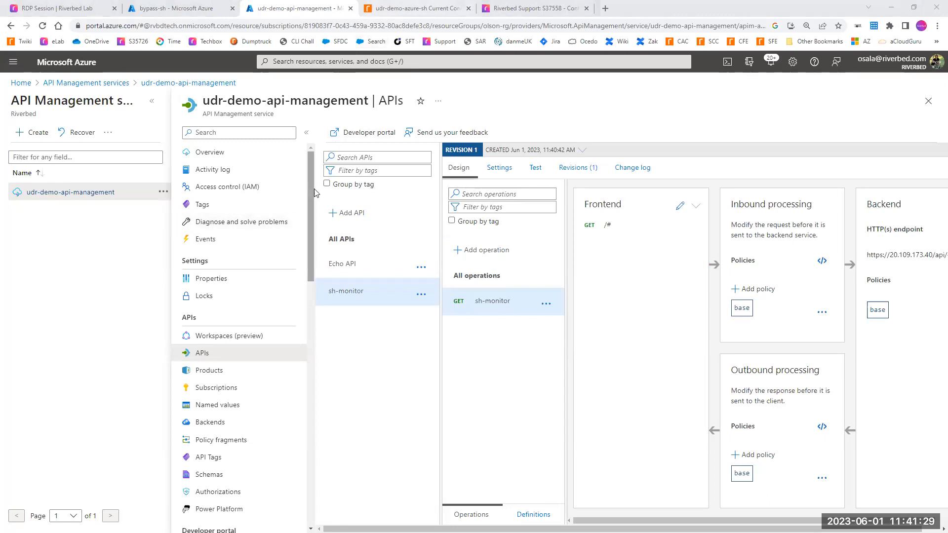
Step: Open the API Management service's CA certificates and highlight the existing udr-demo-azure-sh certificate
drag(315, 197, 311, 442)
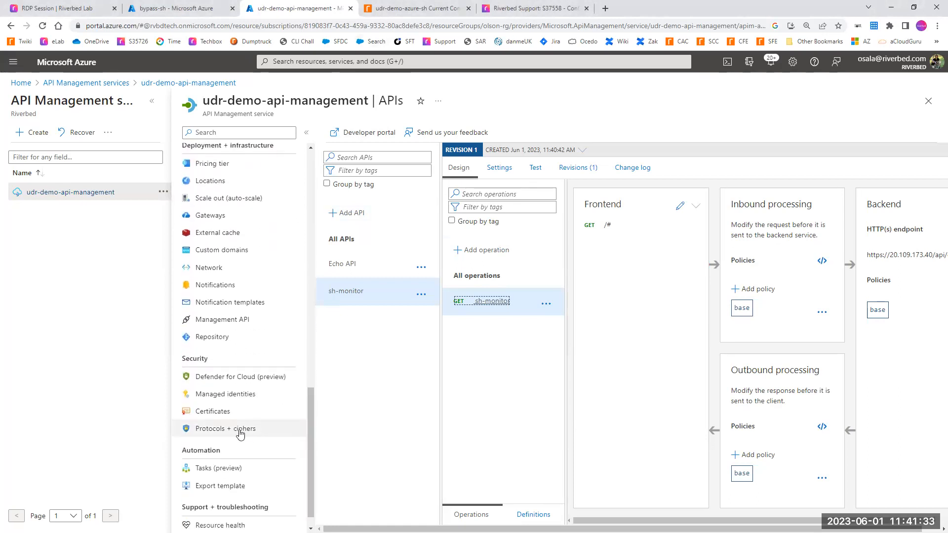
click(213, 420)
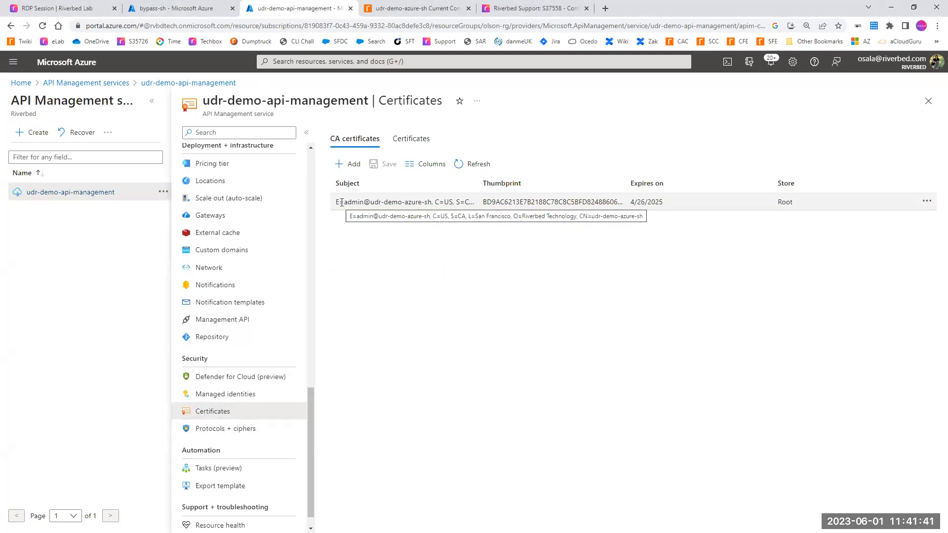
drag(340, 203, 533, 197)
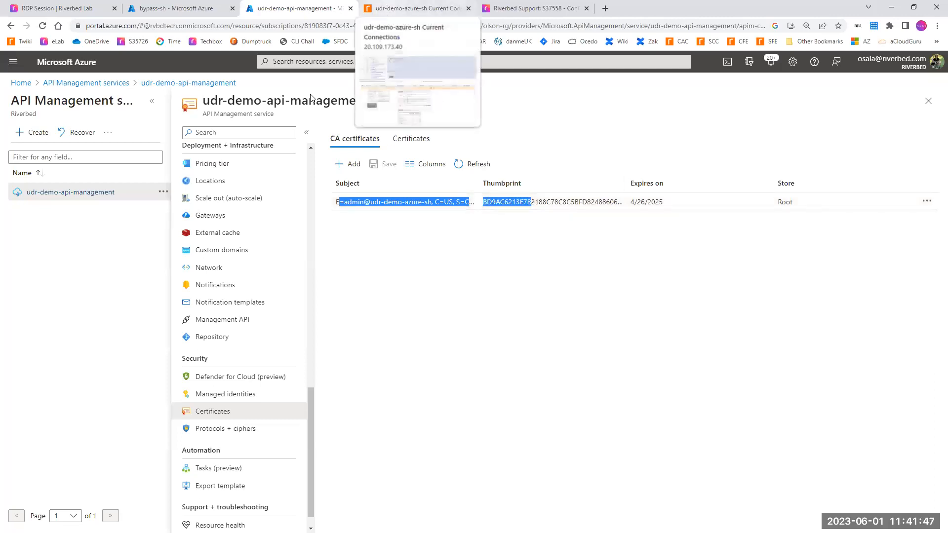
Step: Open the SteelHead's web settings and select the full web certificate text in PEM format
click(387, 9)
mouse_move(773, 107)
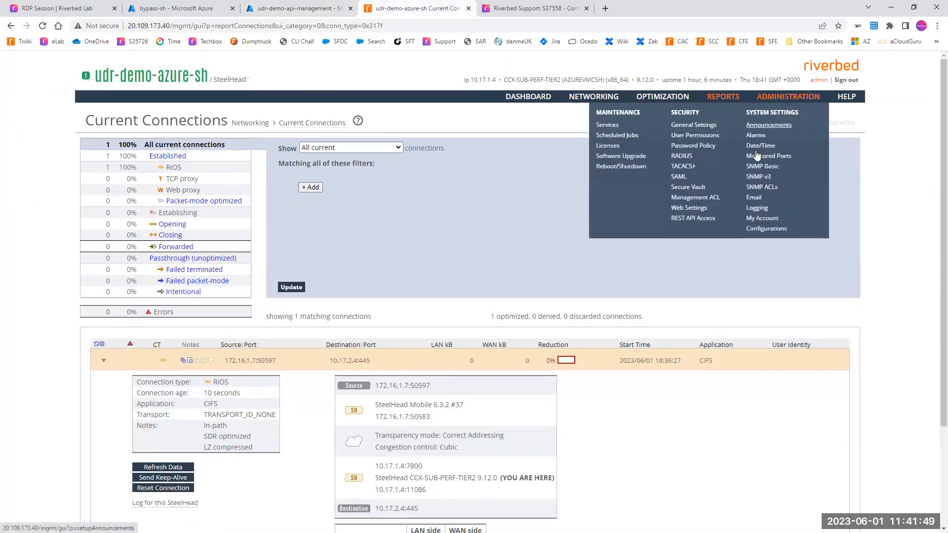
click(681, 207)
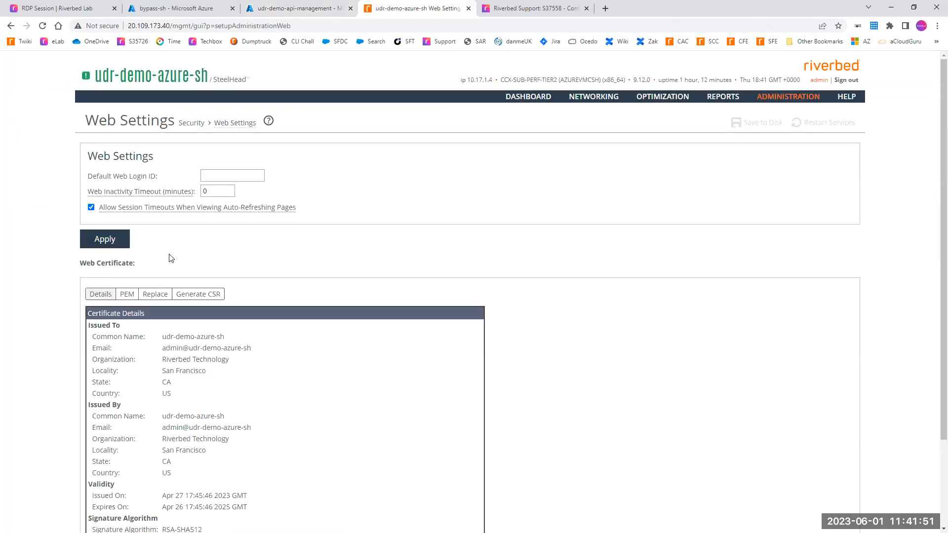
click(129, 295)
drag(99, 309, 219, 481)
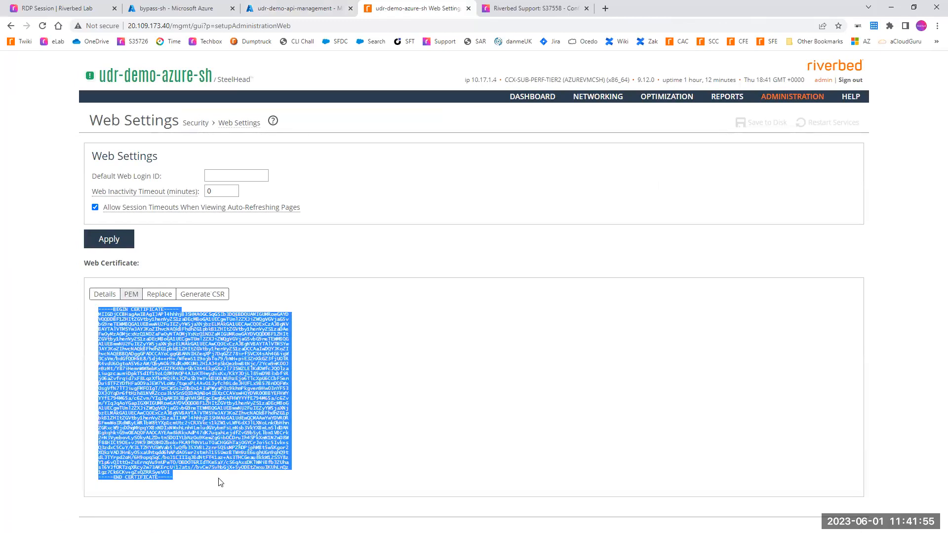
Step: Paste the certificate into a new Notepad file and prepare to save it on the Desktop as certname.cer with type All Files
key(alt+Tab)
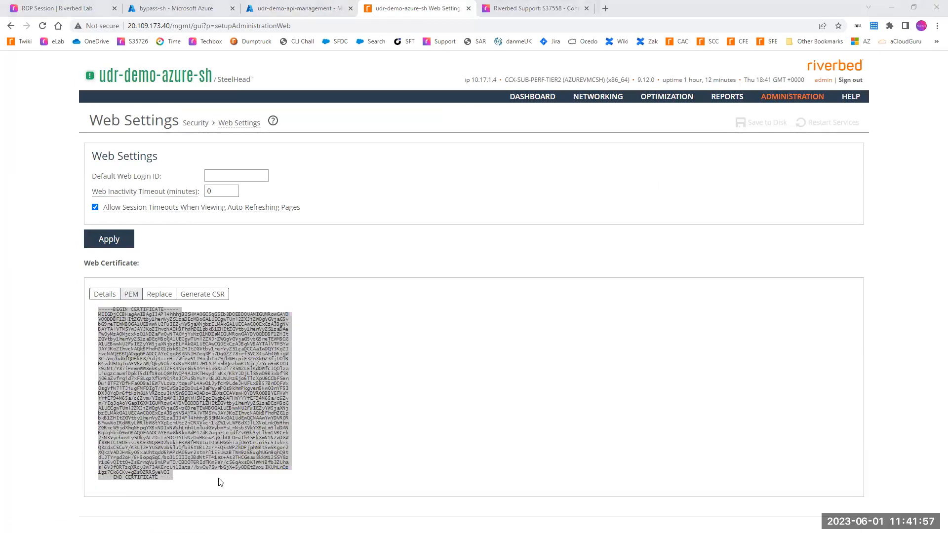
key(ctrl+v)
key(alt+f)
key(s)
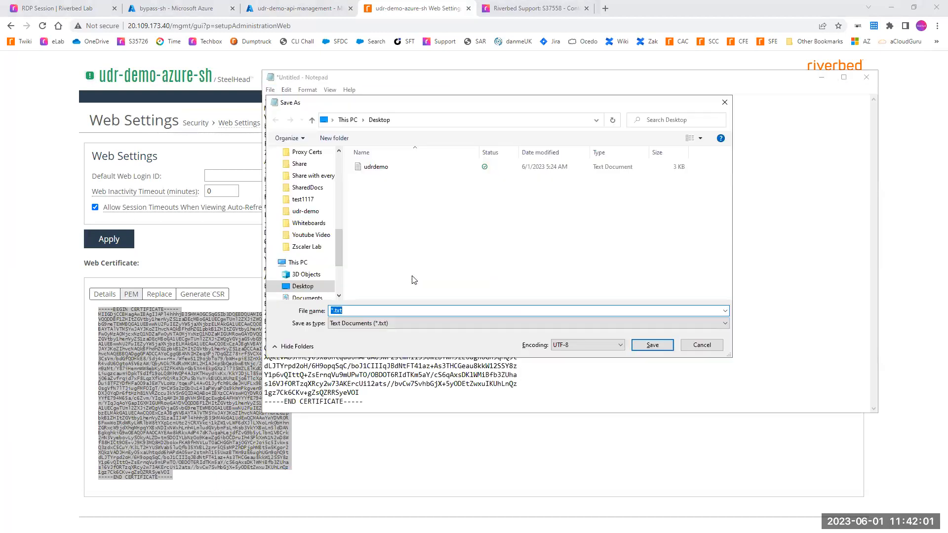
click(369, 309)
key(ctrl+a)
text(cer)
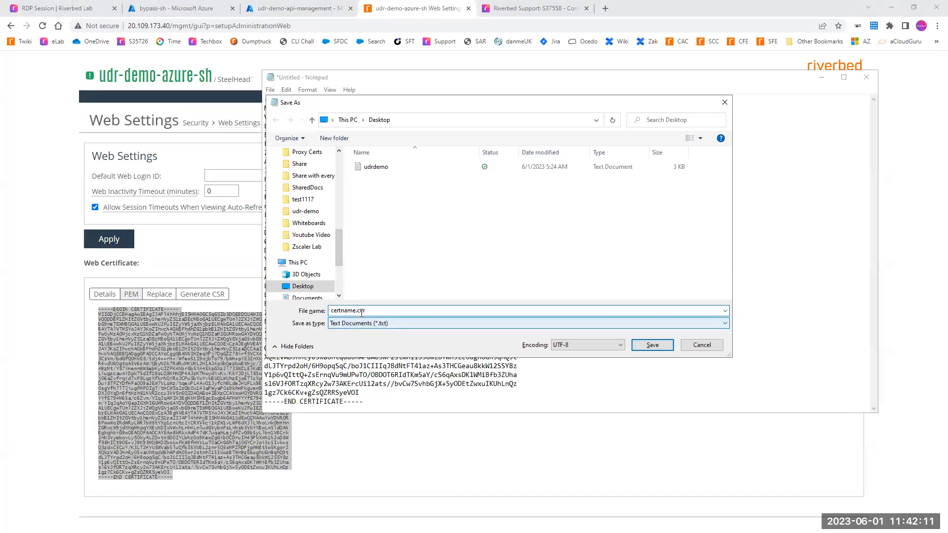
click(336, 324)
click(340, 340)
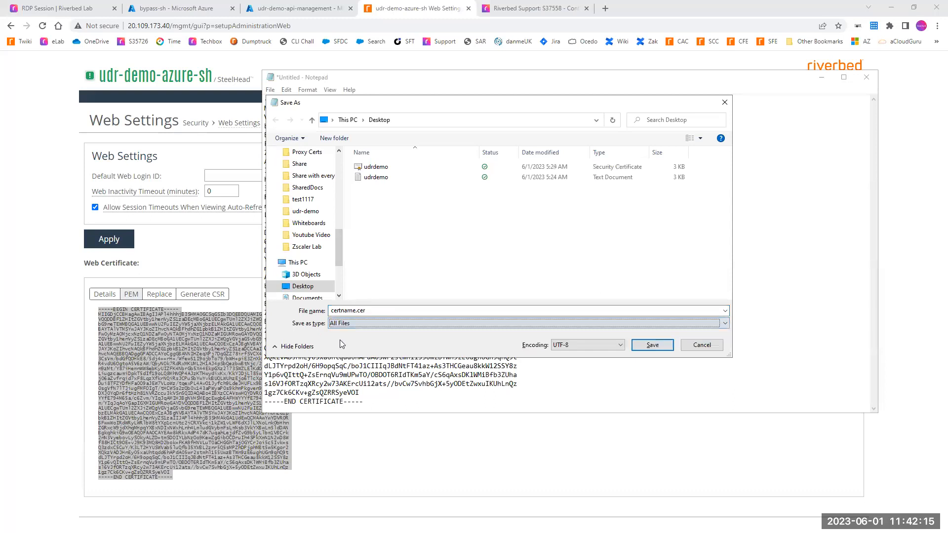
Step: Start a CA certificate upload in the API Management service with store Trusted root and browse for the certificate file
click(335, 4)
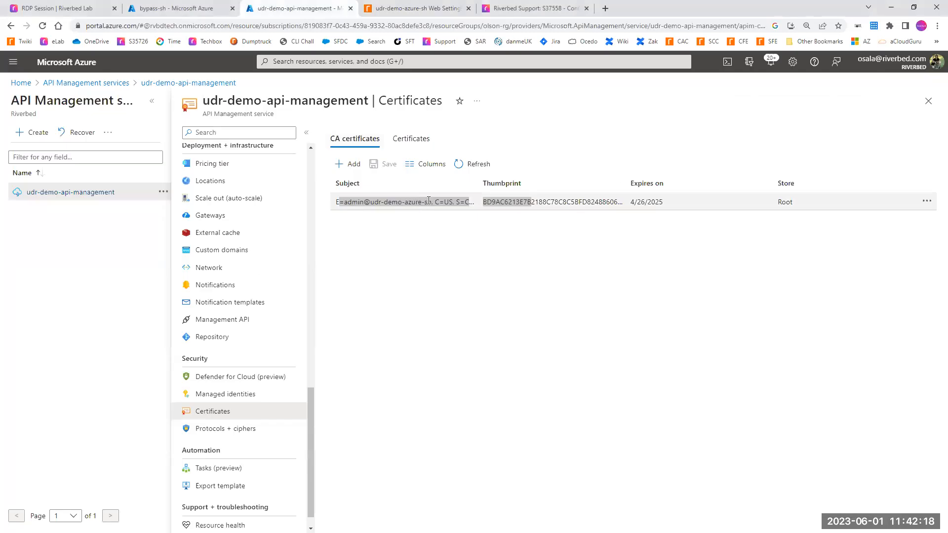
click(348, 166)
click(807, 201)
click(808, 217)
click(808, 138)
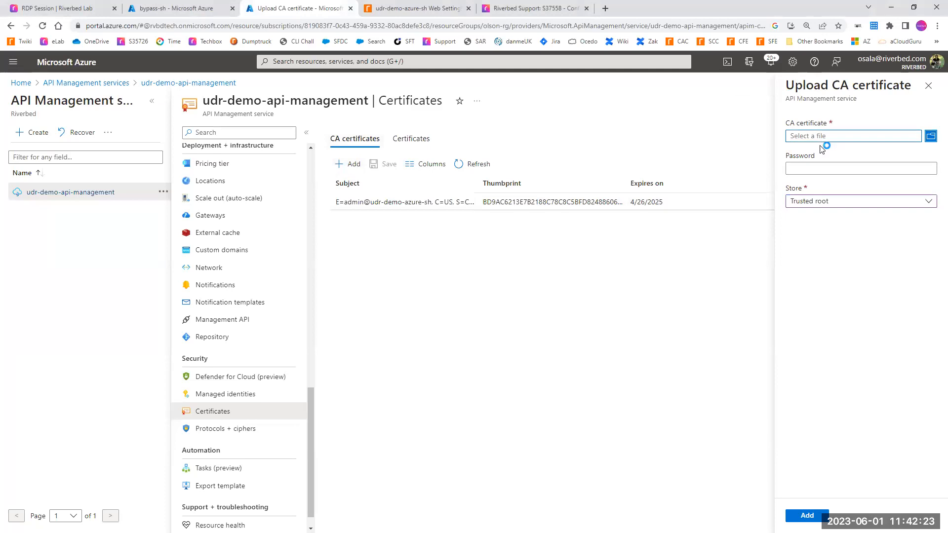
click(438, 250)
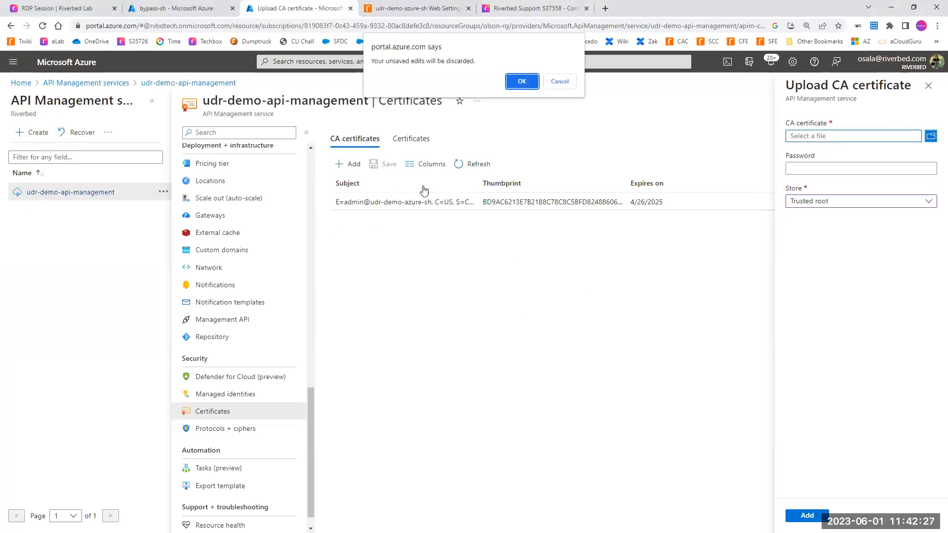
click(561, 84)
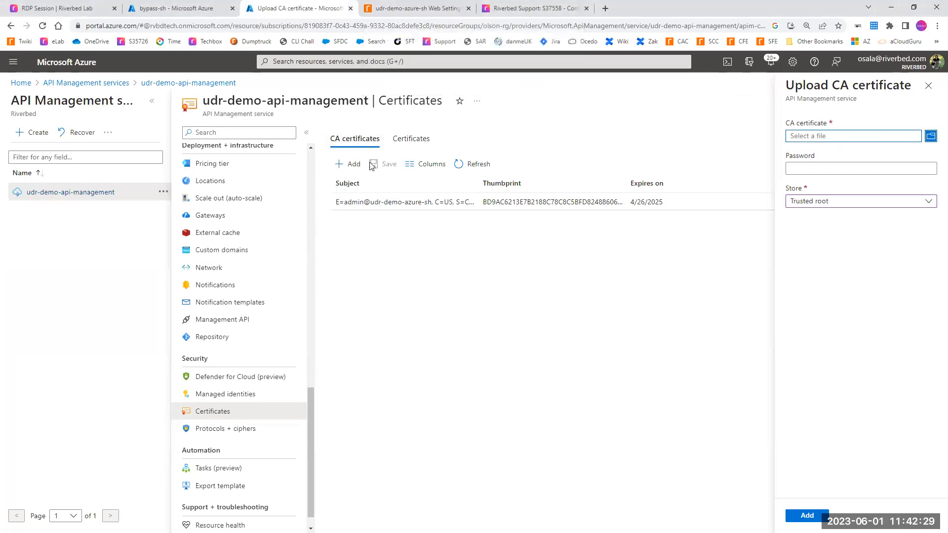
Step: Discard the certificate upload form and open the GET sh-monitor operation of the sh-monitor API
scroll(282, 299, up, 6)
scroll(232, 323, up, 10)
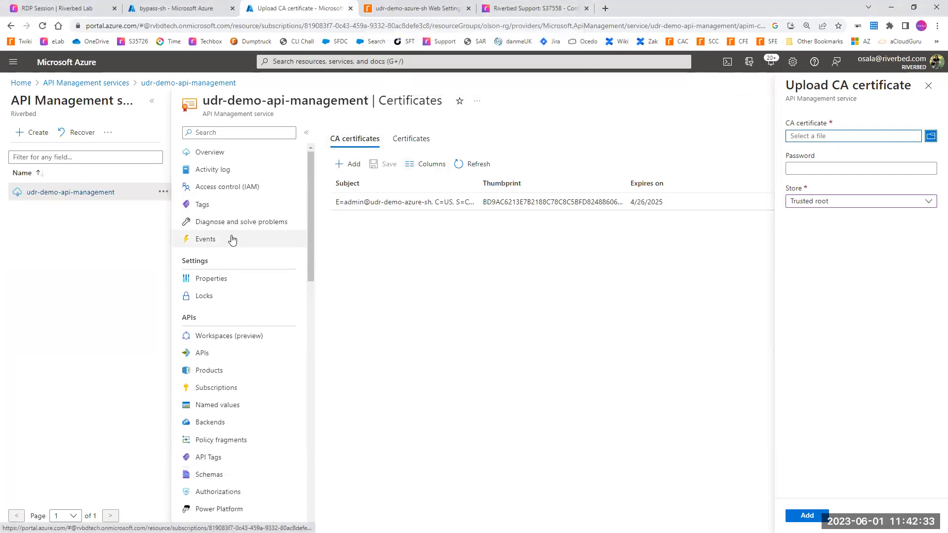
click(202, 354)
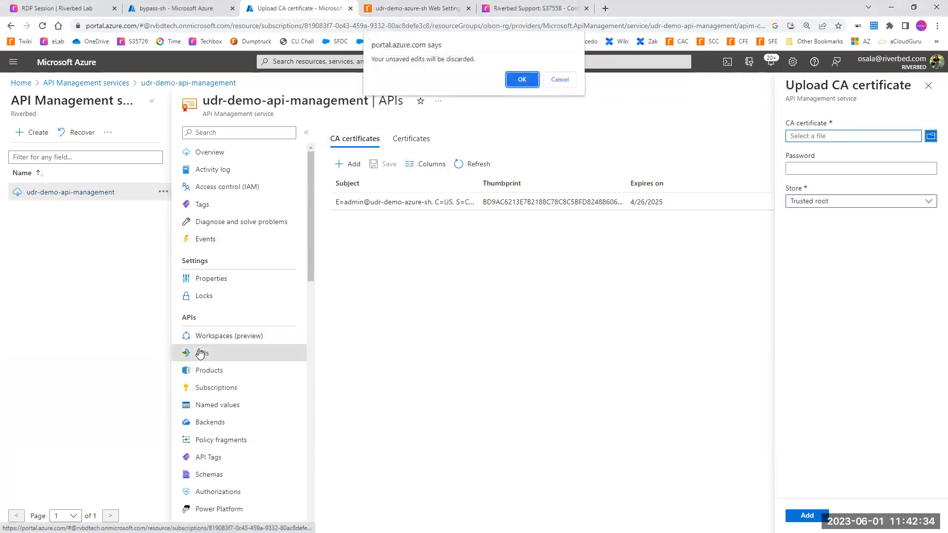
click(531, 87)
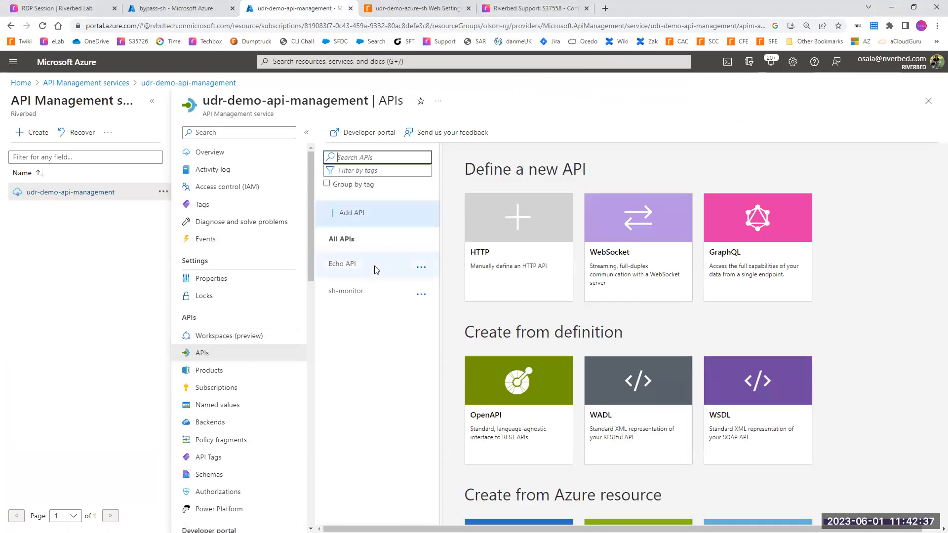
click(342, 292)
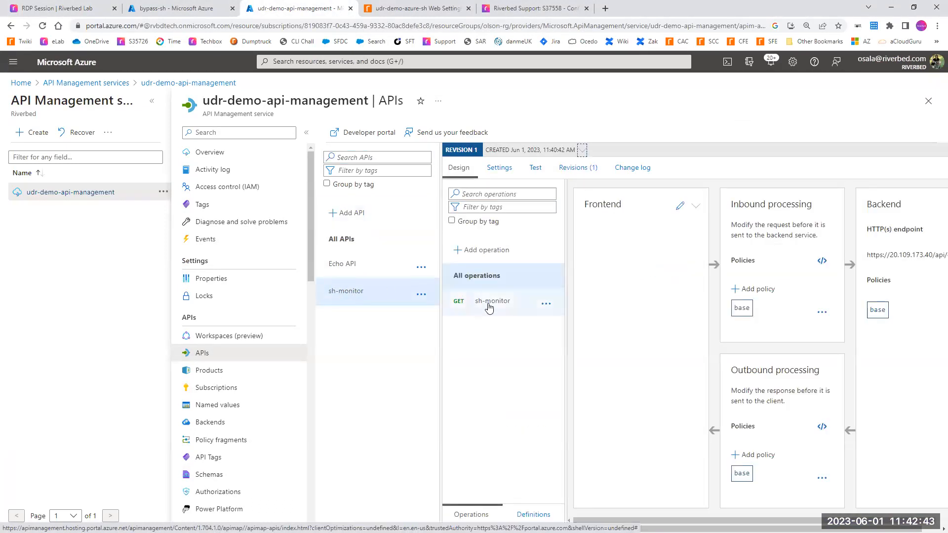
click(488, 307)
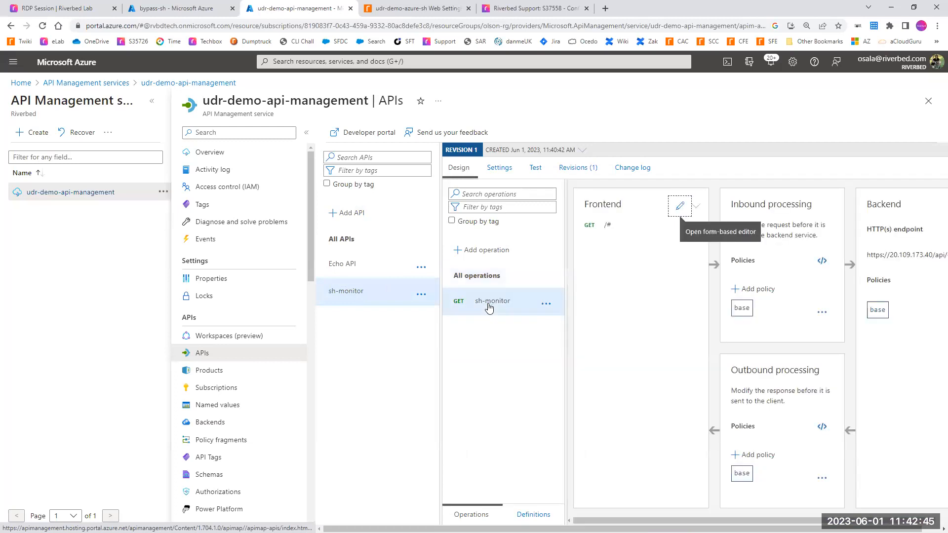
Step: Send a test request for the GET sh-monitor operation and check the status code in the HTTP response
click(535, 168)
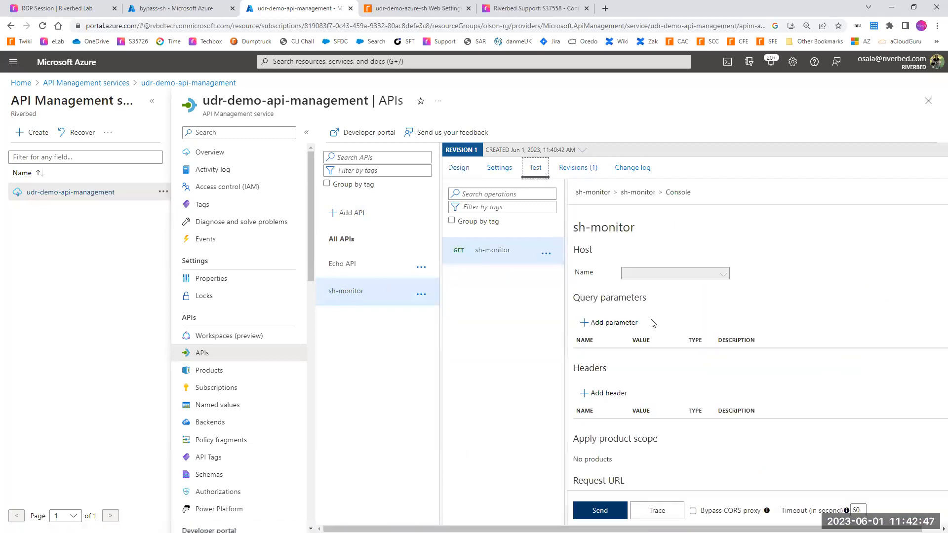
scroll(652, 323, down, 3)
click(601, 511)
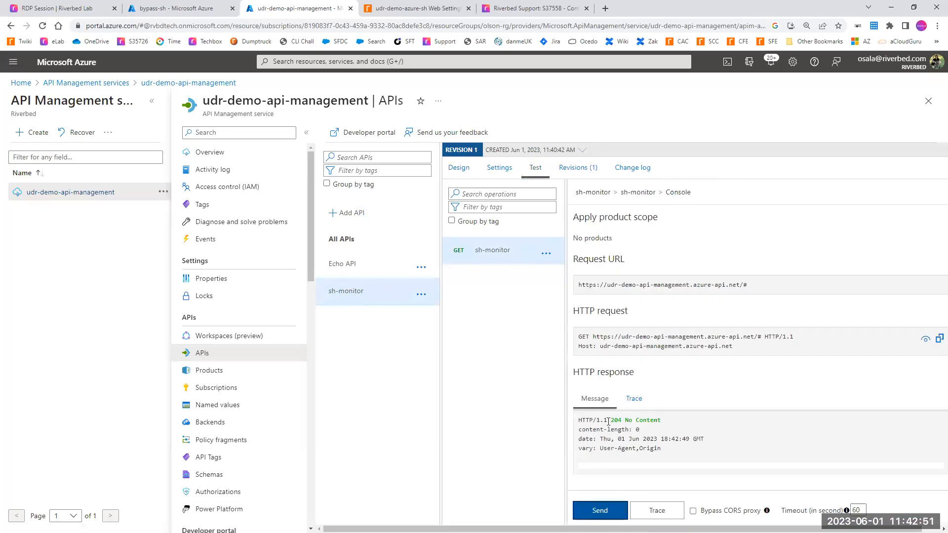
drag(611, 420, 669, 423)
click(638, 438)
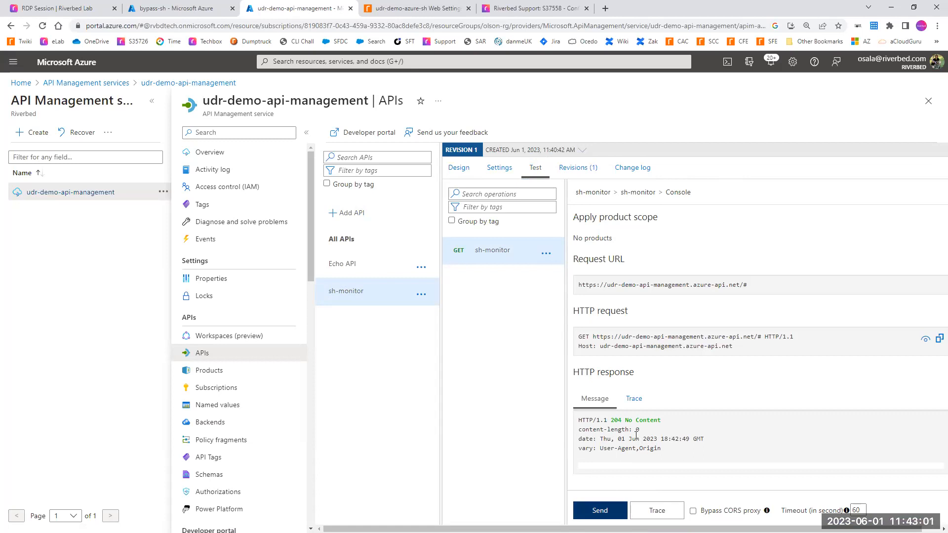
drag(612, 422, 632, 420)
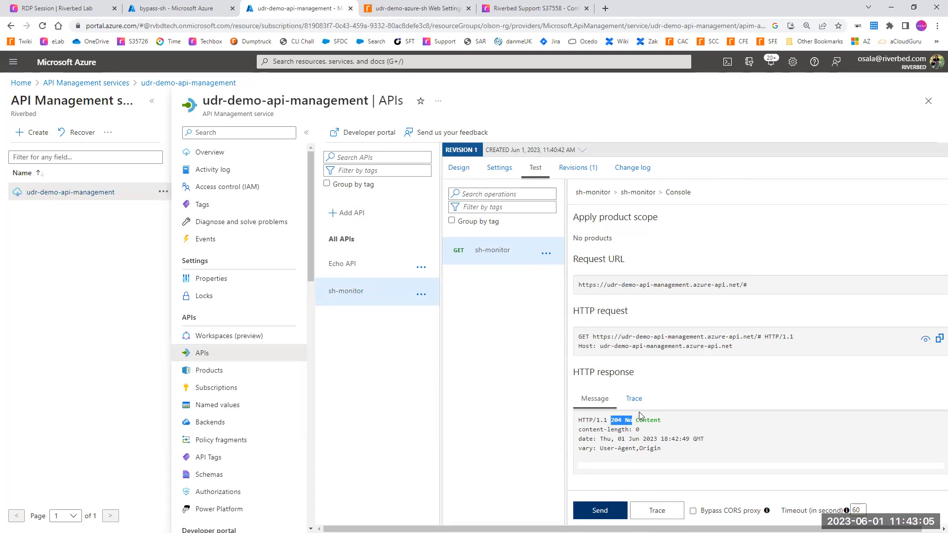
Step: Search the portal for Automation Accounts and start creating a new automation account
click(291, 63)
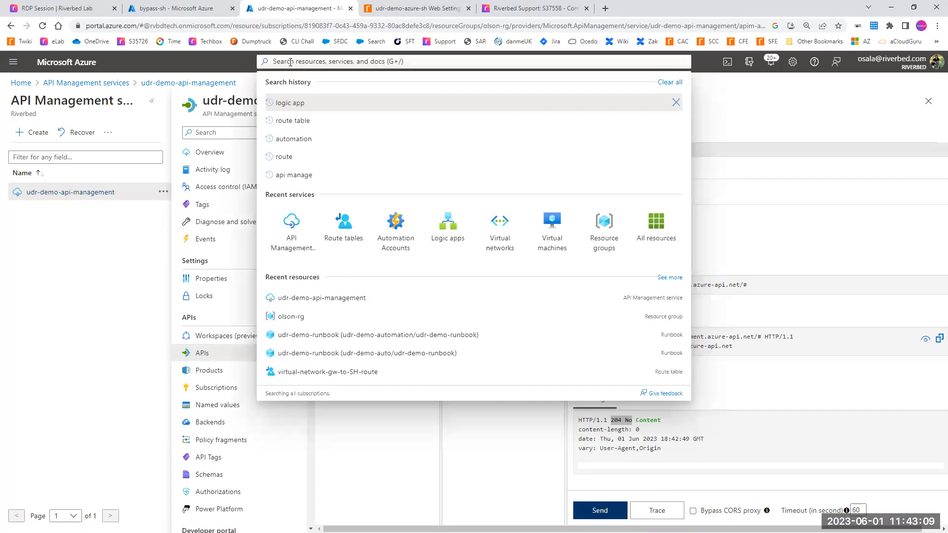
text(automation acc)
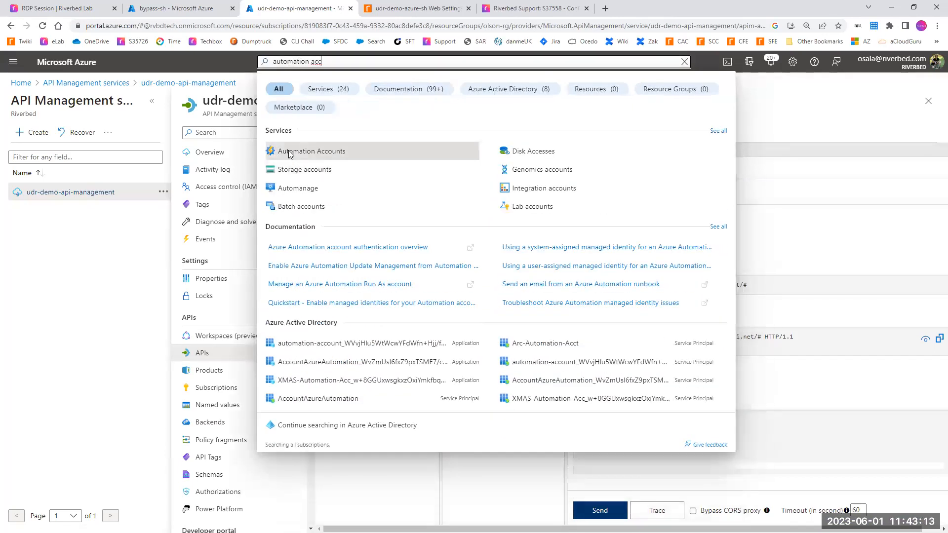
click(272, 151)
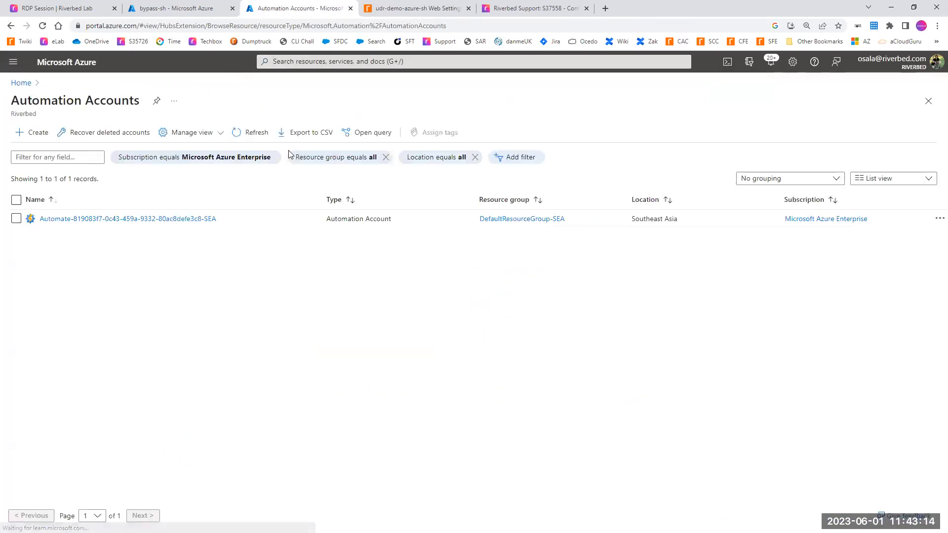
click(34, 133)
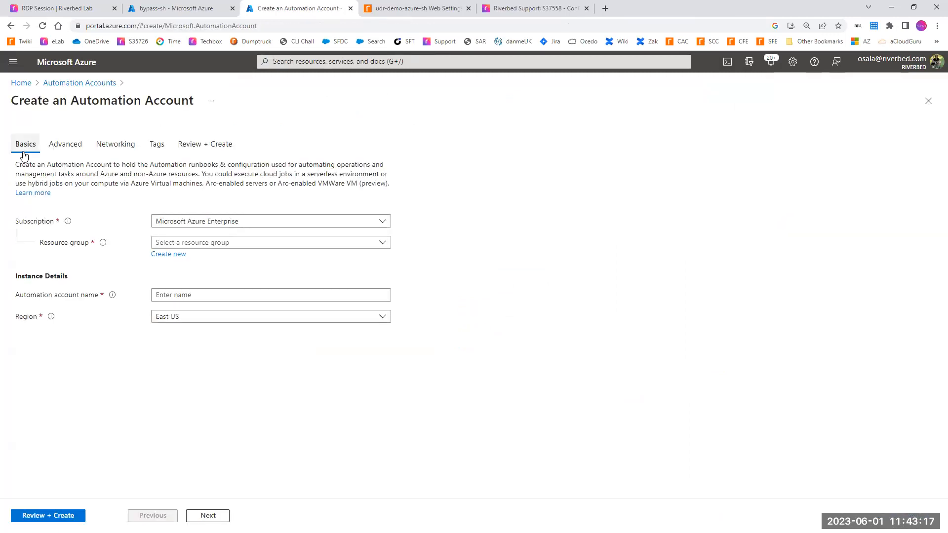
Step: Set the automation account's resource group to olson-rg and its name to udr-demo-automation
click(180, 244)
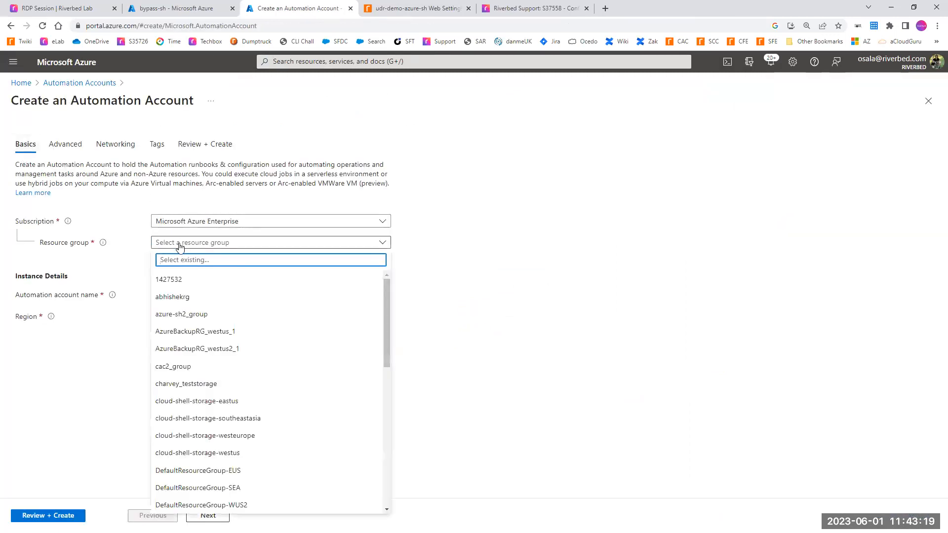
text(olson)
click(169, 280)
click(172, 294)
text(udr-)
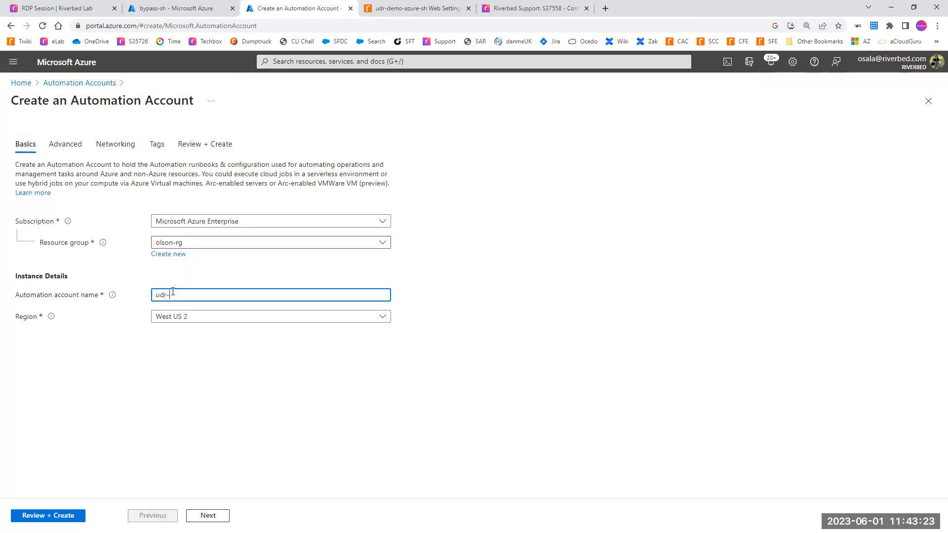
text(demo-automation)
Step: Keep the default advanced, networking and tag settings, then review and create the automation account
click(65, 146)
click(114, 146)
click(159, 145)
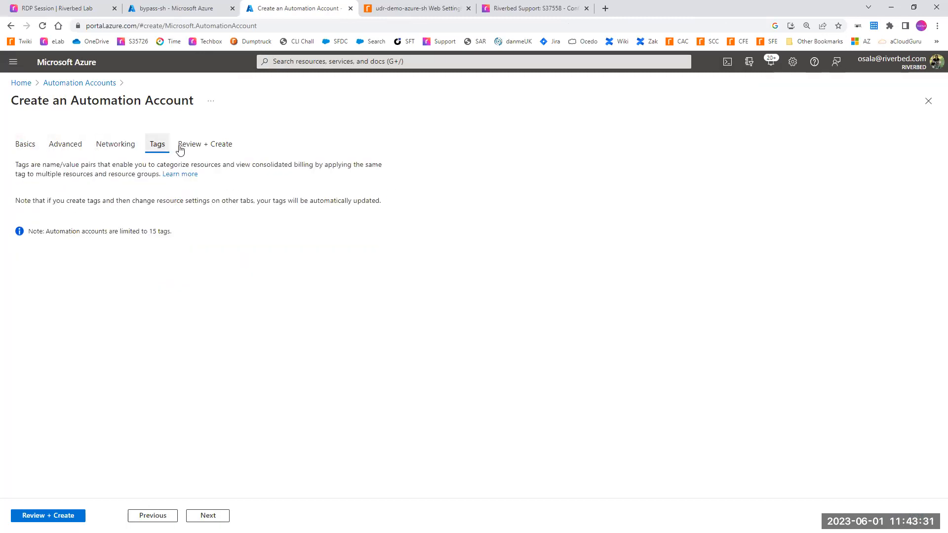
click(197, 144)
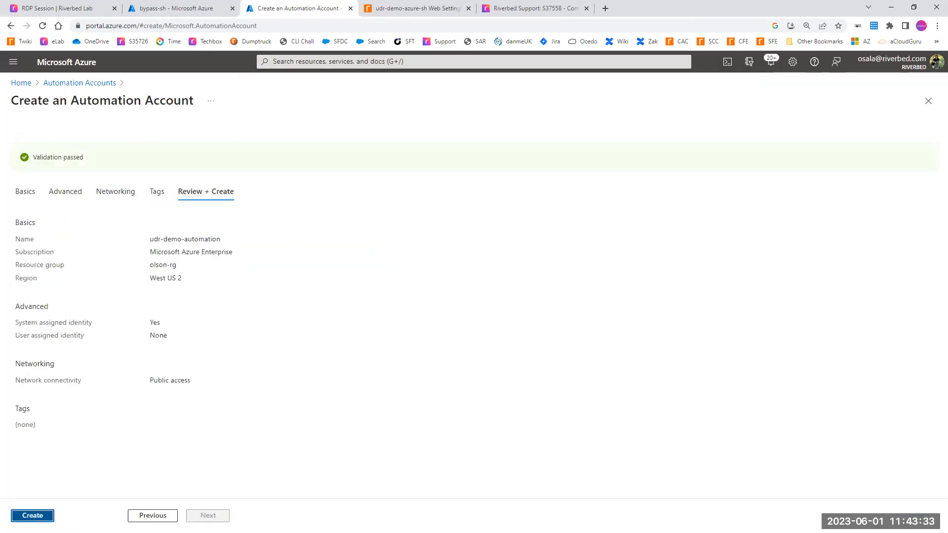
click(32, 516)
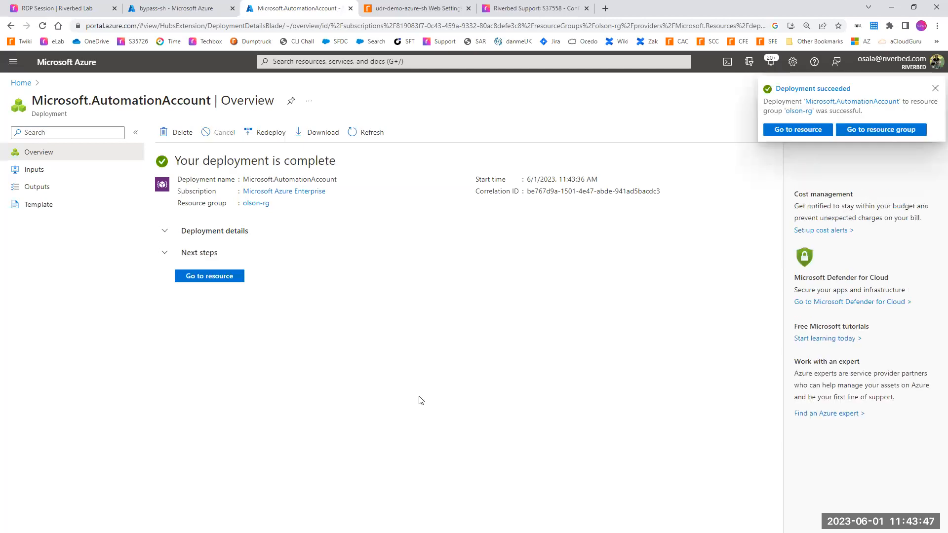
Step: Open the Azure role assignments of the new automation account's system-assigned identity and start adding a role assignment
click(211, 278)
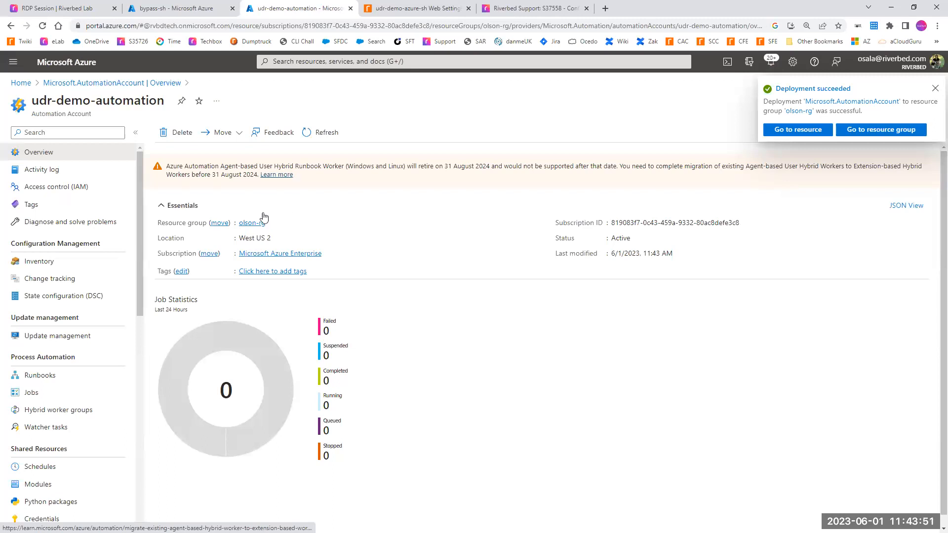
drag(139, 200, 123, 381)
click(31, 349)
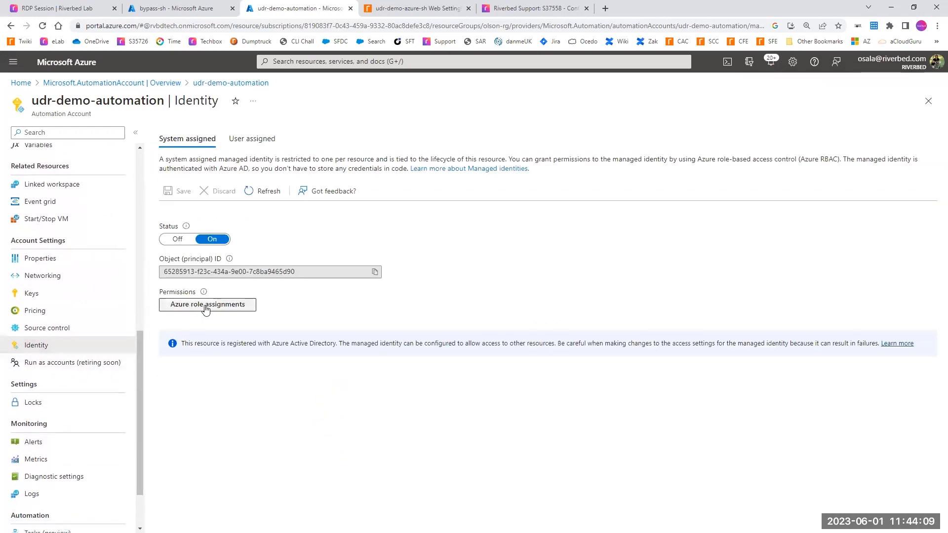
click(178, 310)
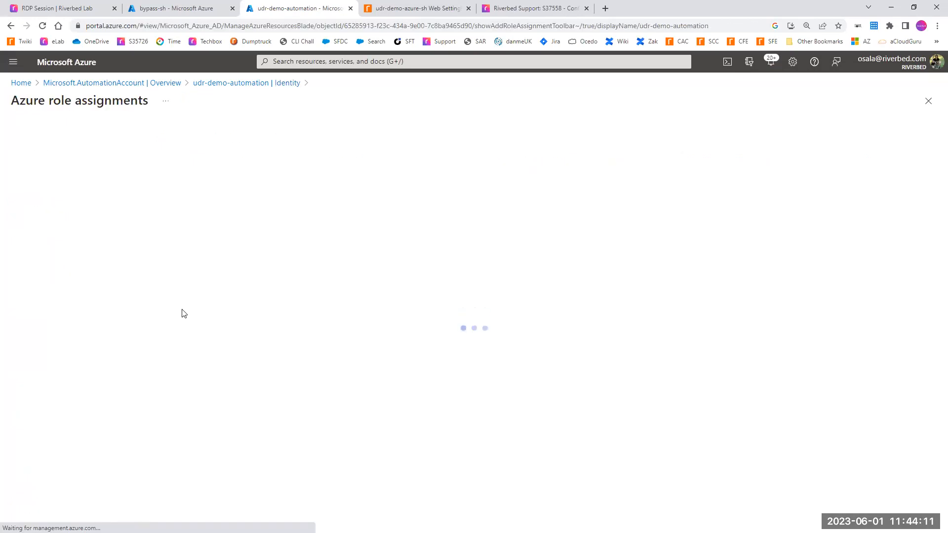
click(63, 137)
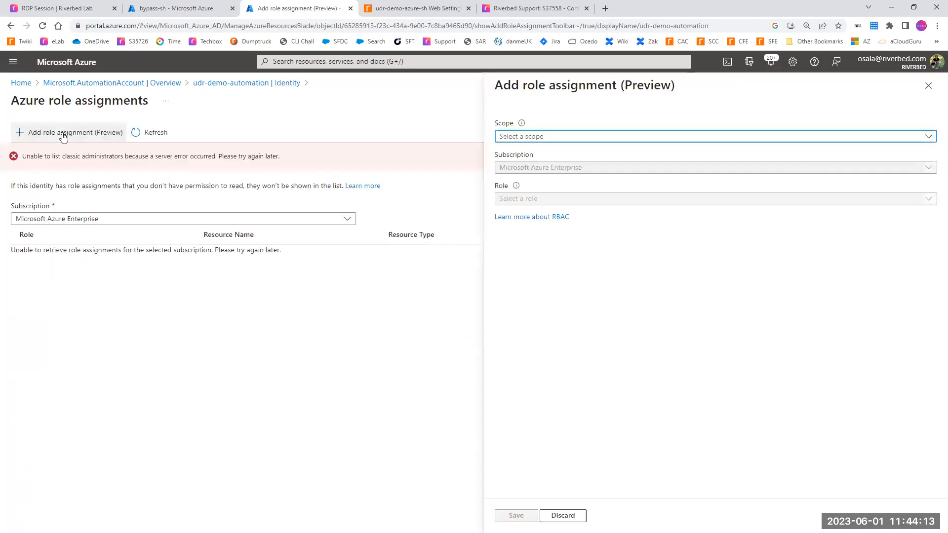
drag(248, 156, 150, 155)
drag(55, 154, 55, 154)
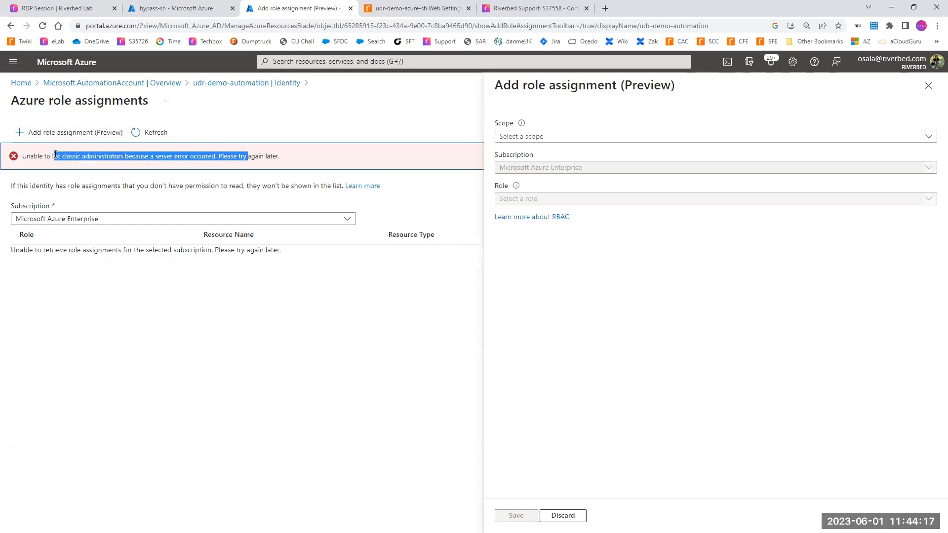
Step: Assign the Network Contributor role with scope Resource group on olson-rg and save the role assignment
click(513, 140)
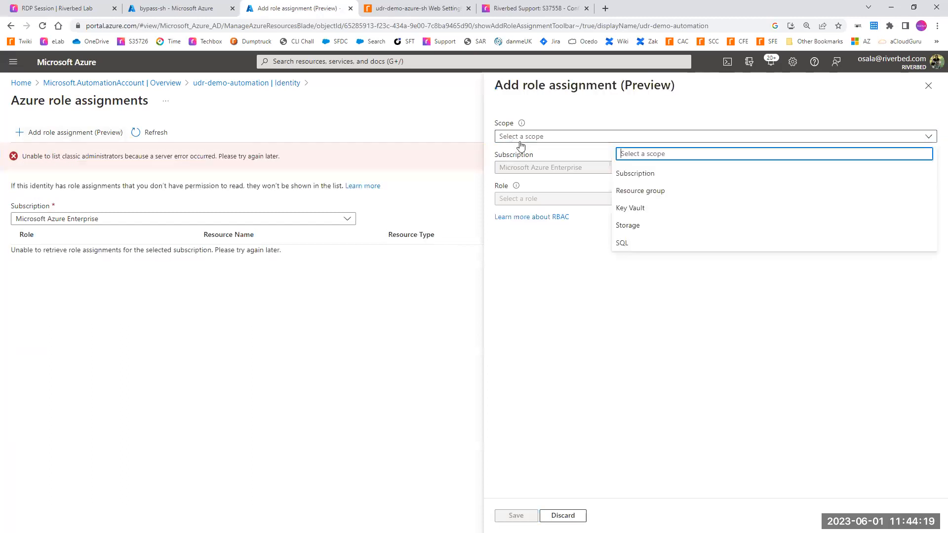
click(640, 195)
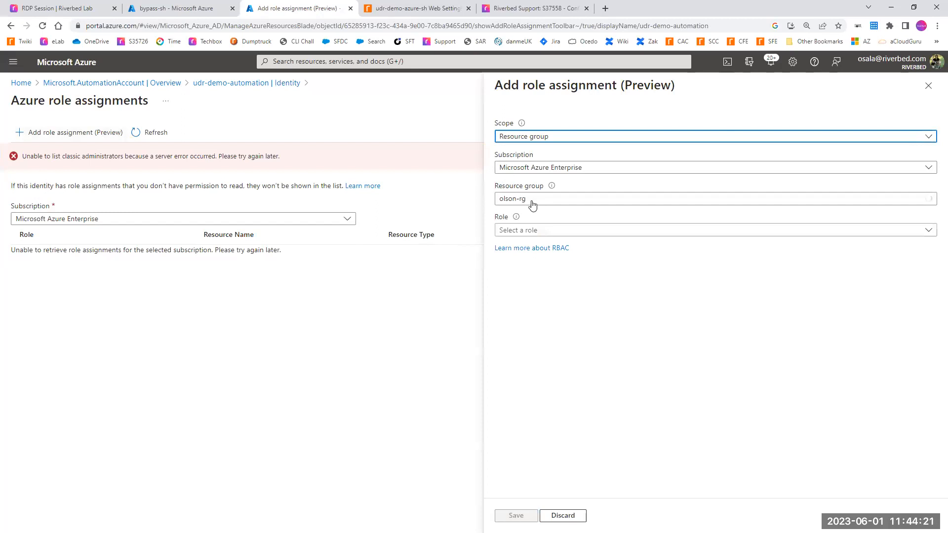
click(518, 232)
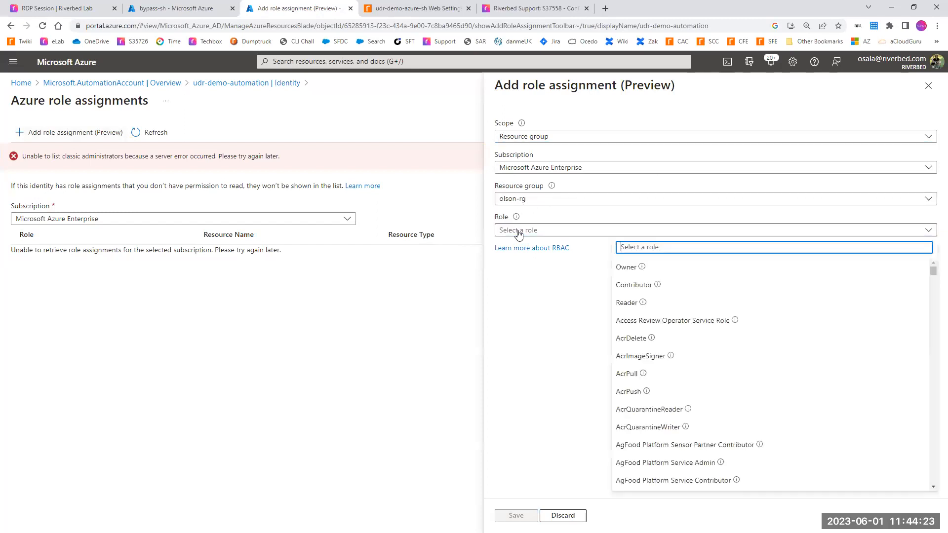
text(netowr)
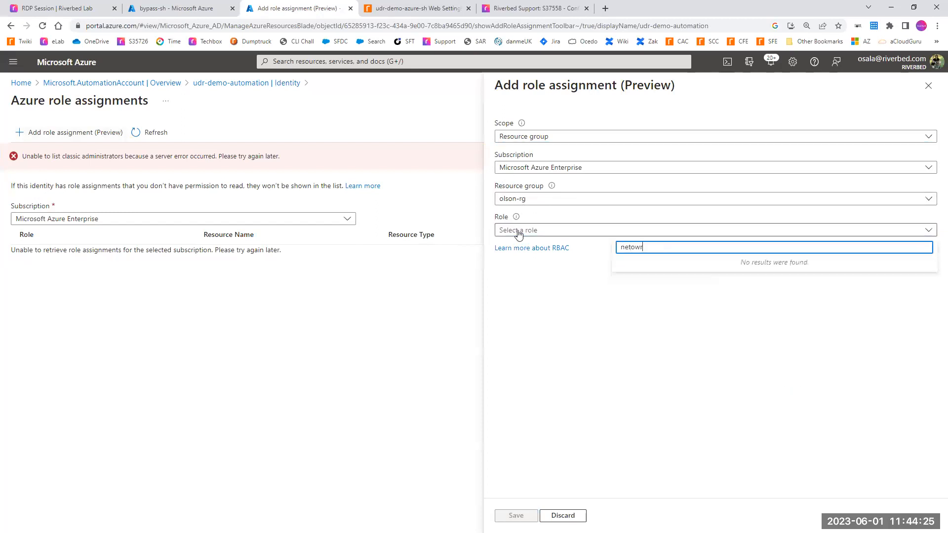
key(BackSpace)
key(BackSpace)
key(BackSpace)
text(work)
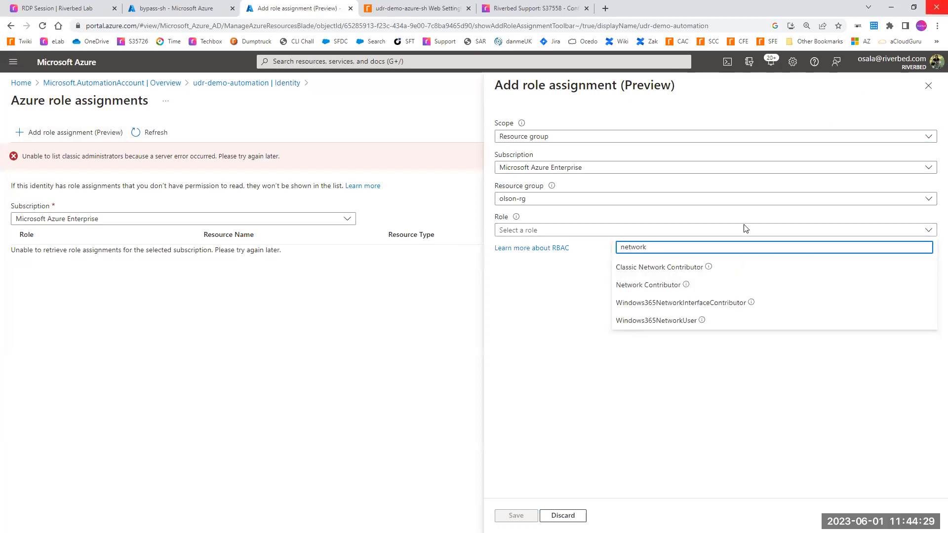
click(671, 285)
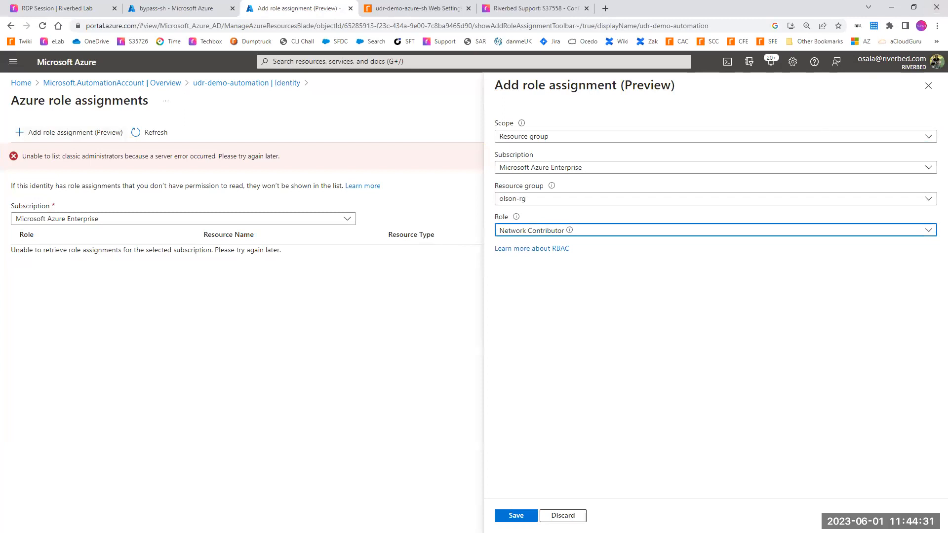
click(516, 515)
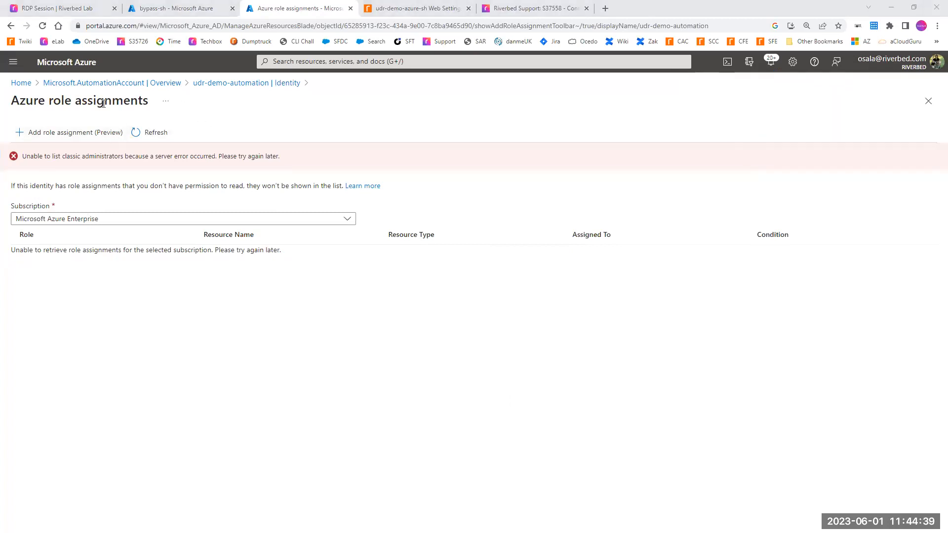
Step: Return to the Automation Accounts list and open the runbooks of udr-demo-automation
click(67, 87)
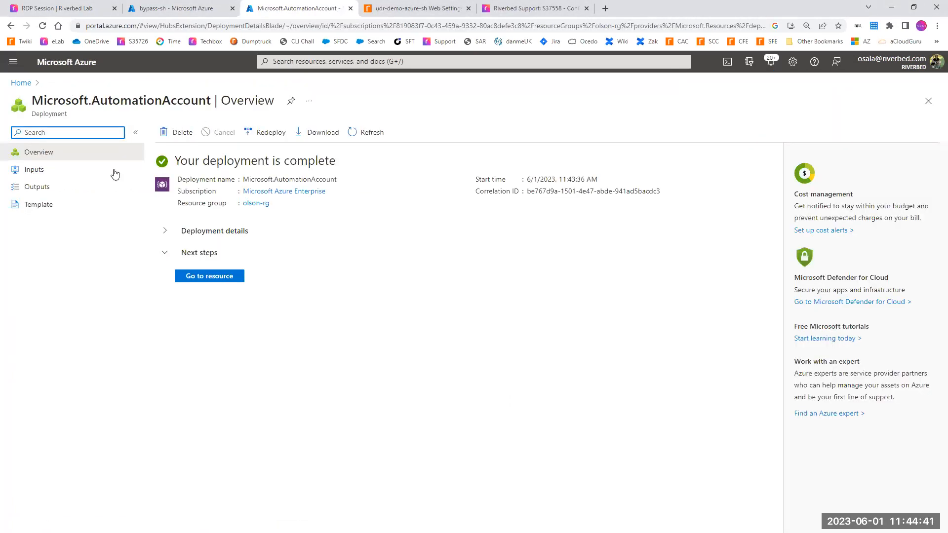
click(298, 62)
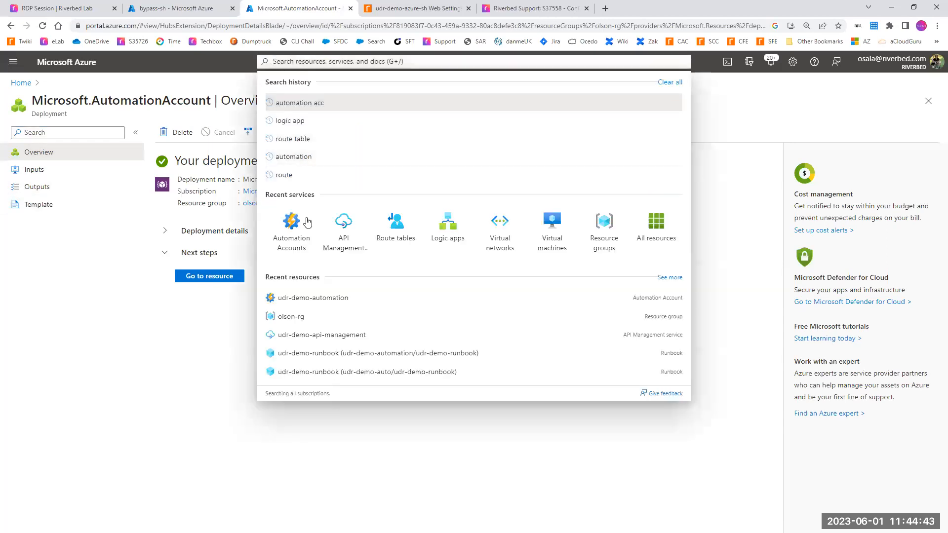
click(291, 251)
drag(121, 238, 78, 241)
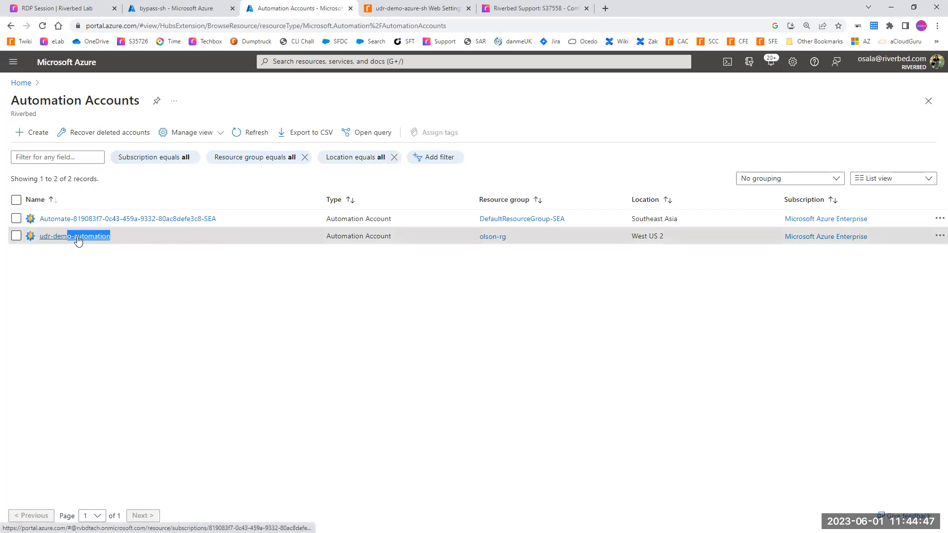
click(77, 239)
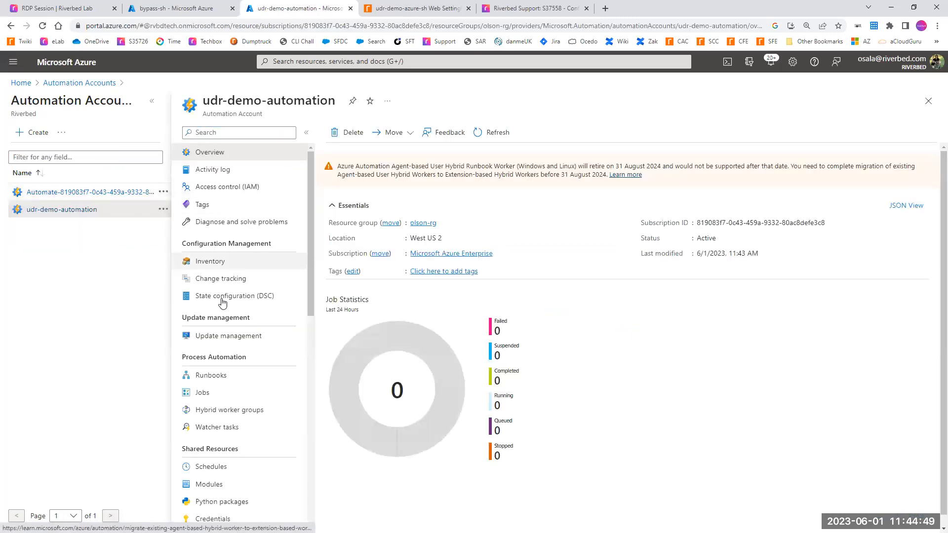
drag(243, 356, 179, 356)
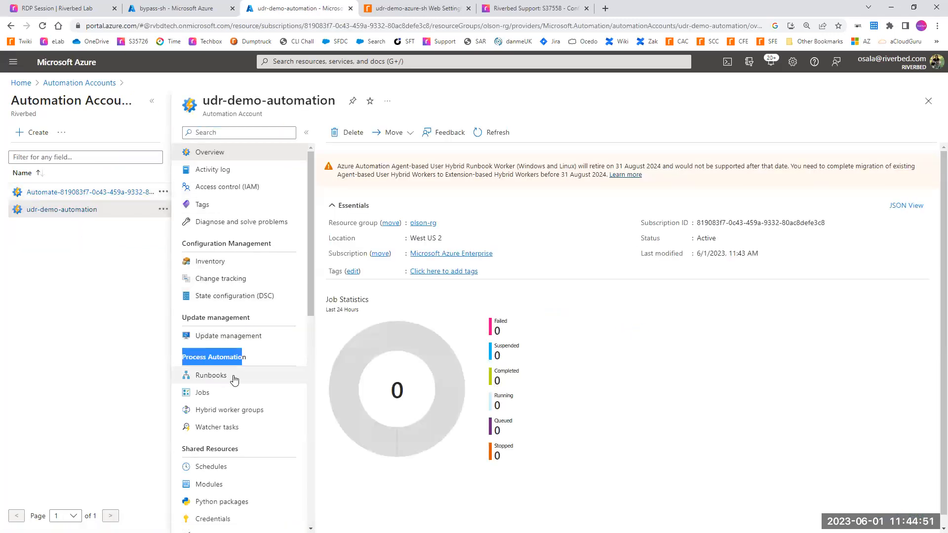
click(203, 376)
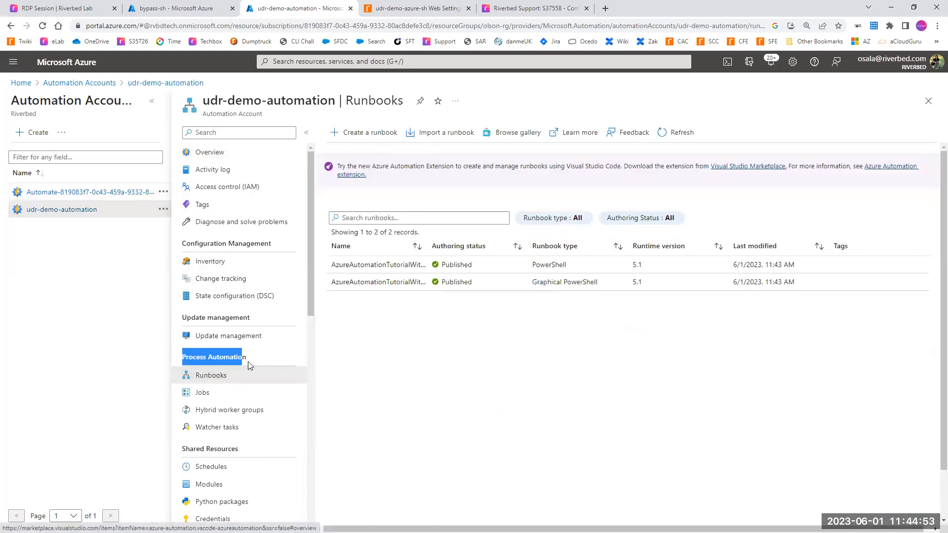
Step: Create a runbook named udr-demo-runbook with runbook type PowerShell and runtime version 5.1
click(368, 132)
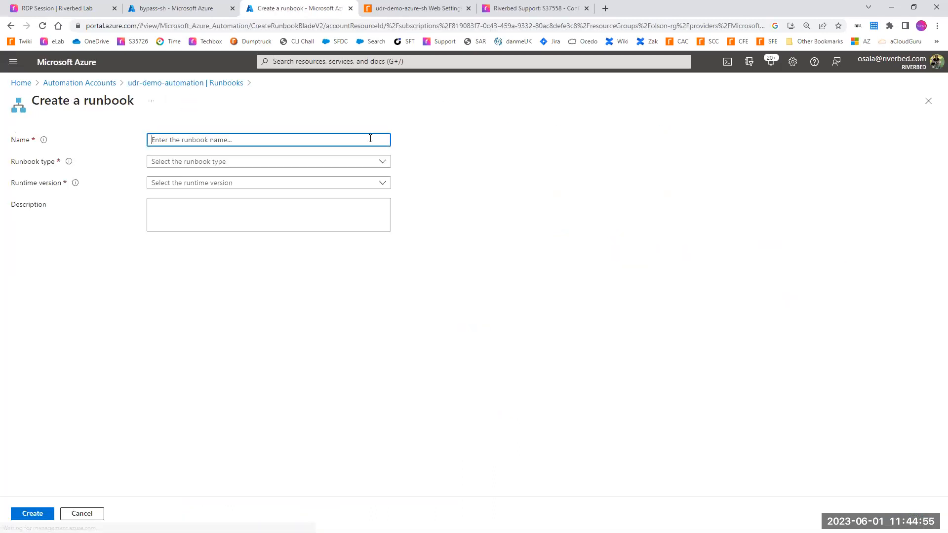
text(ud)
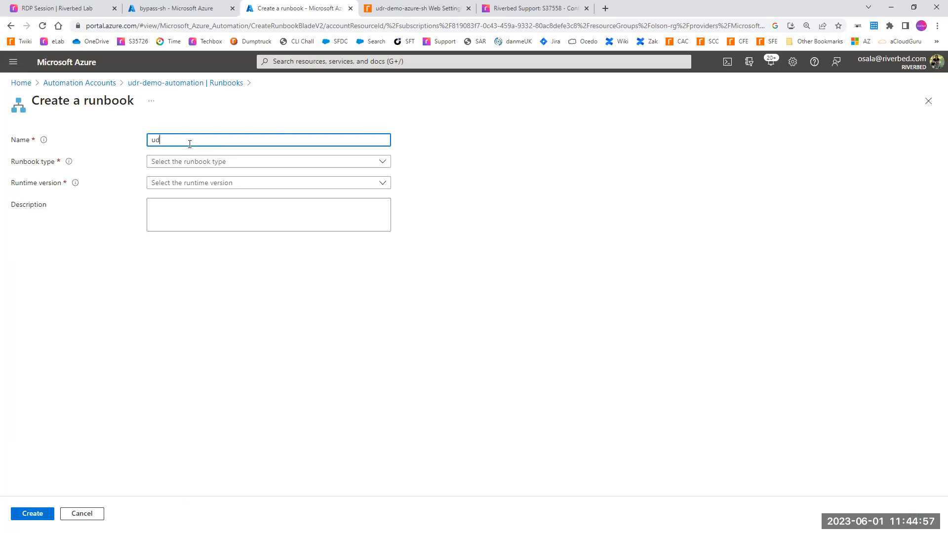
text(r-demo-runbook)
click(188, 163)
click(185, 176)
click(184, 183)
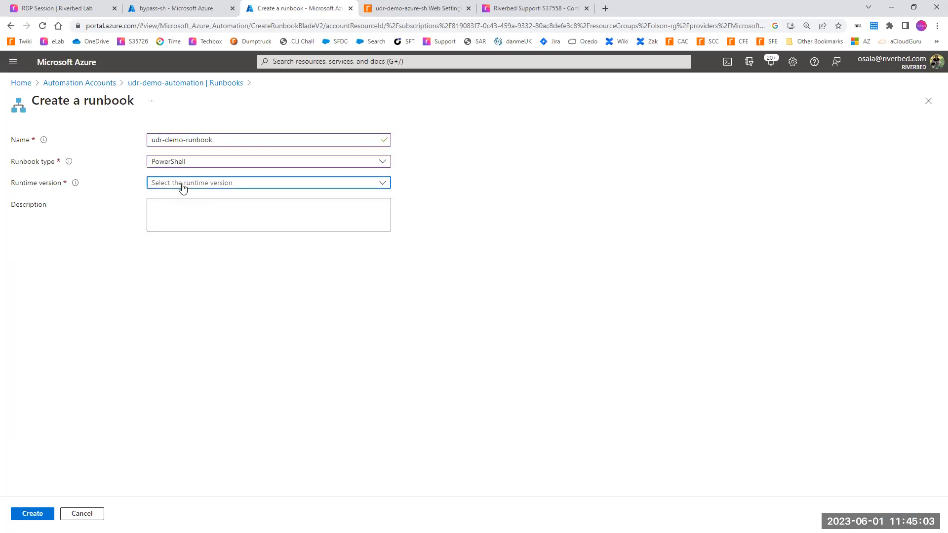
click(169, 236)
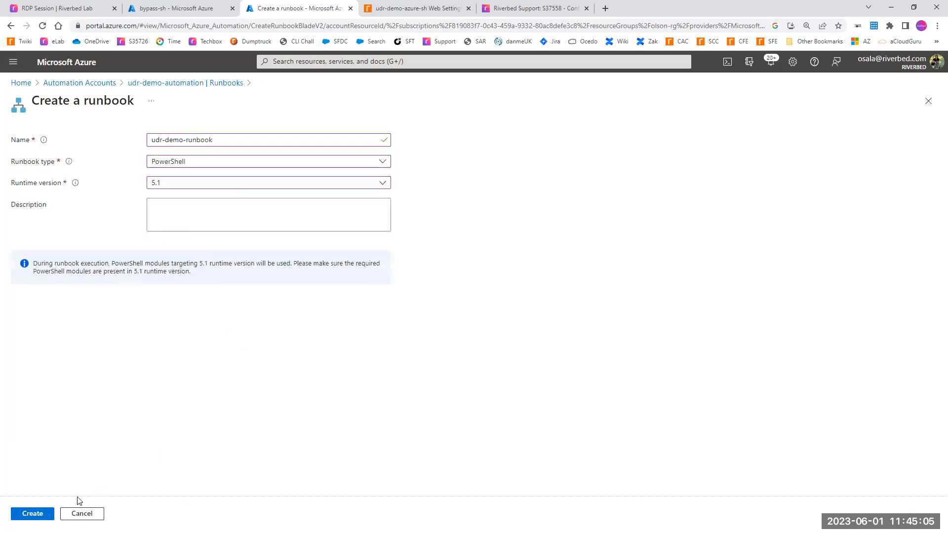
click(34, 512)
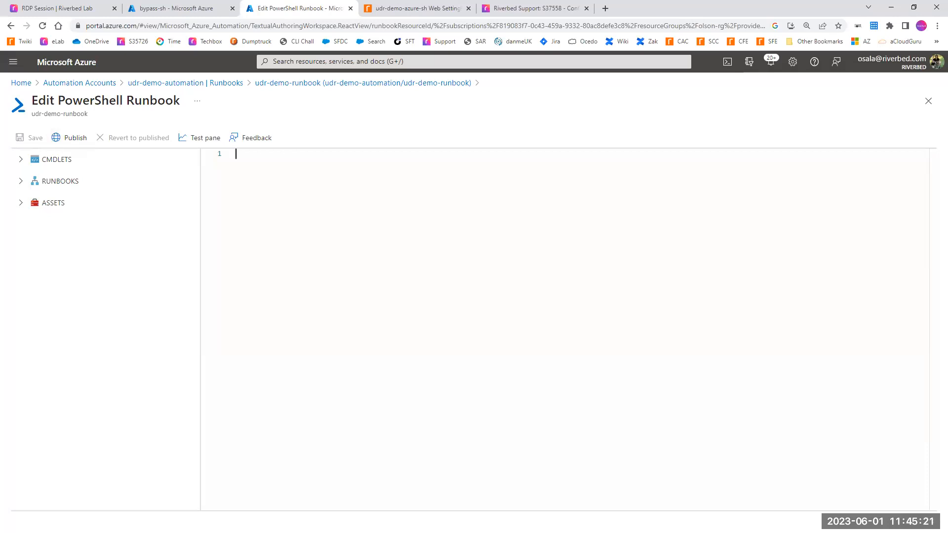
Step: Copy the entire failover script from the ols steps failover5 Notepad file into the empty PowerShell runbook
key(alt+Tab)
click(421, 216)
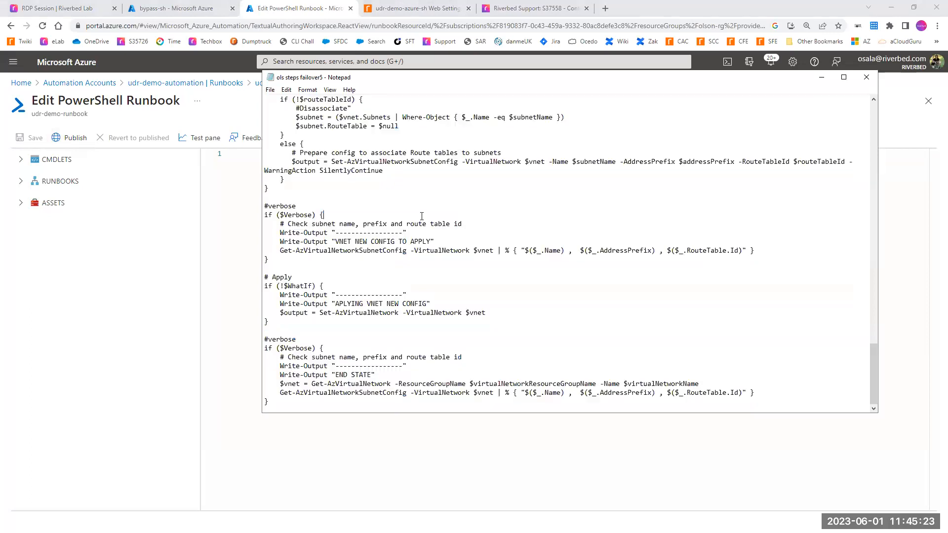
key(ctrl+a)
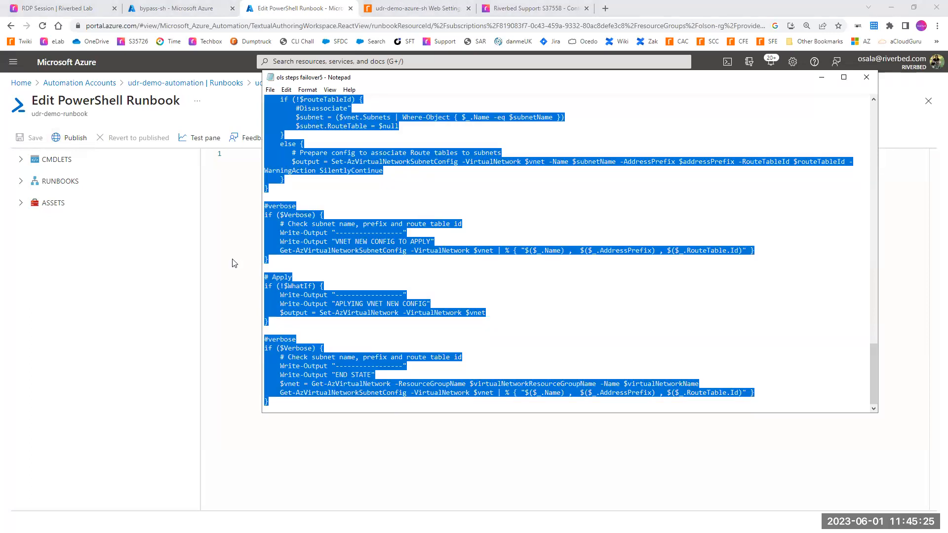
click(234, 263)
key(ctrl+v)
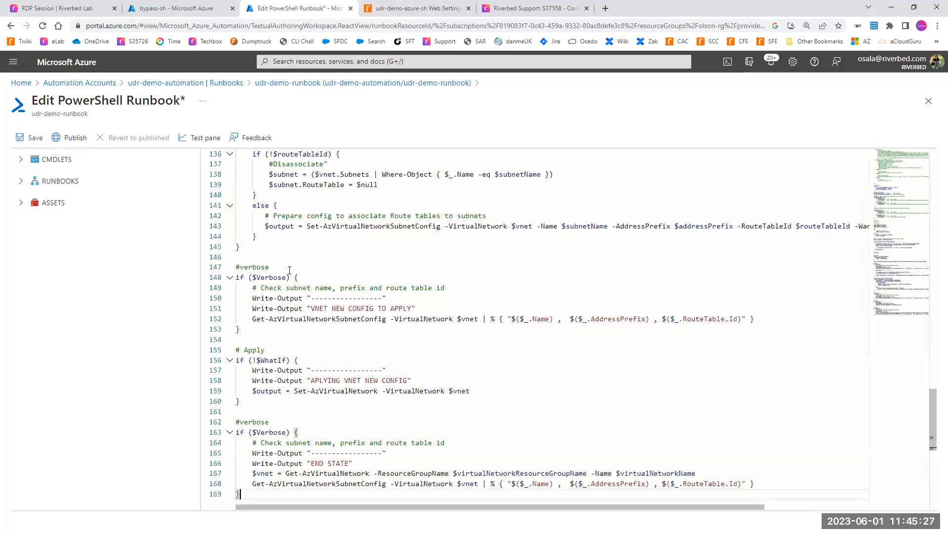
Step: Find the $virtualNetworkName variable in the script's customization region, then open the udr-demo-vnet virtual network and copy its name
scroll(339, 255, up, 14)
scroll(478, 248, up, 11)
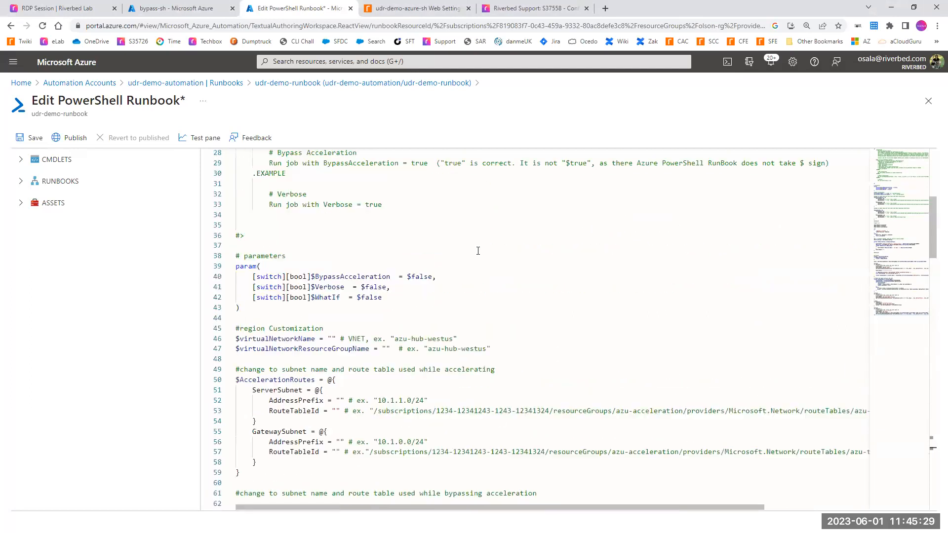
scroll(471, 253, down, 4)
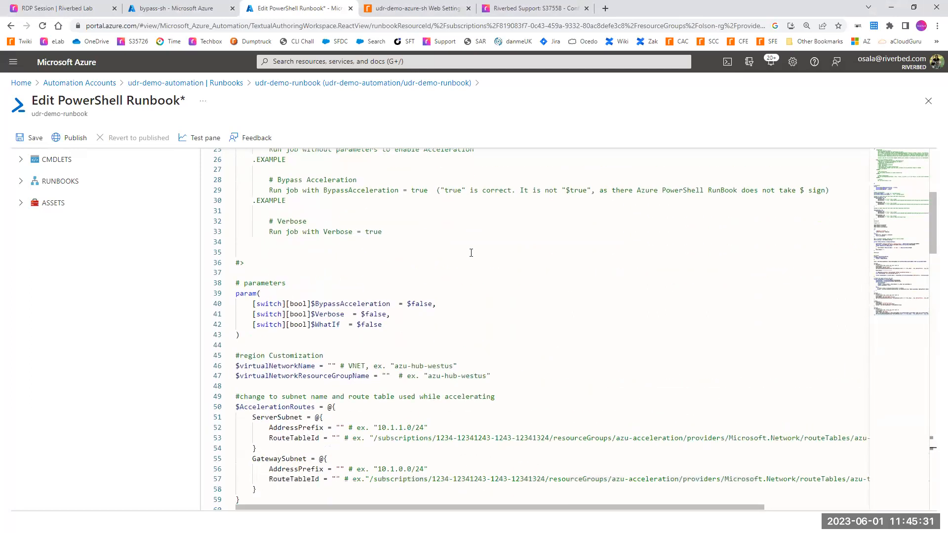
scroll(471, 253, down, 1)
drag(246, 340, 340, 338)
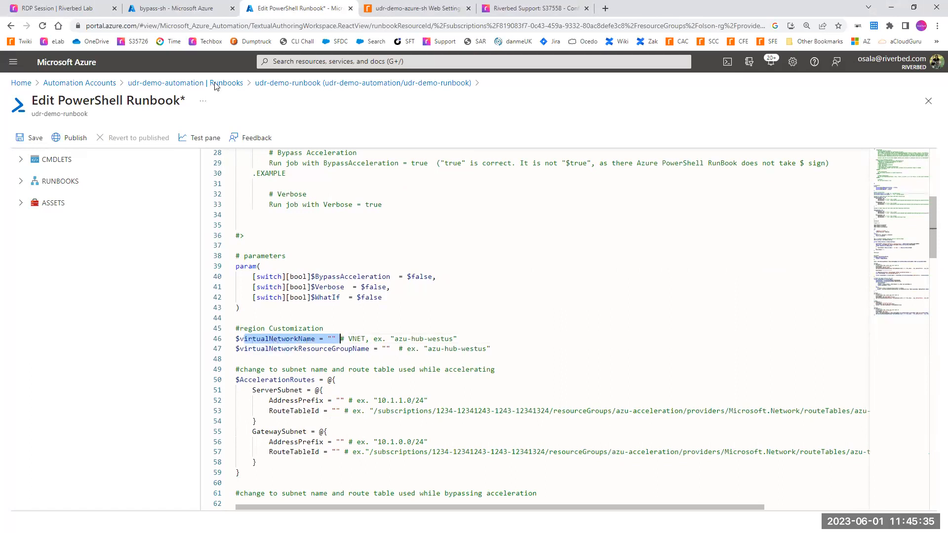
click(174, 9)
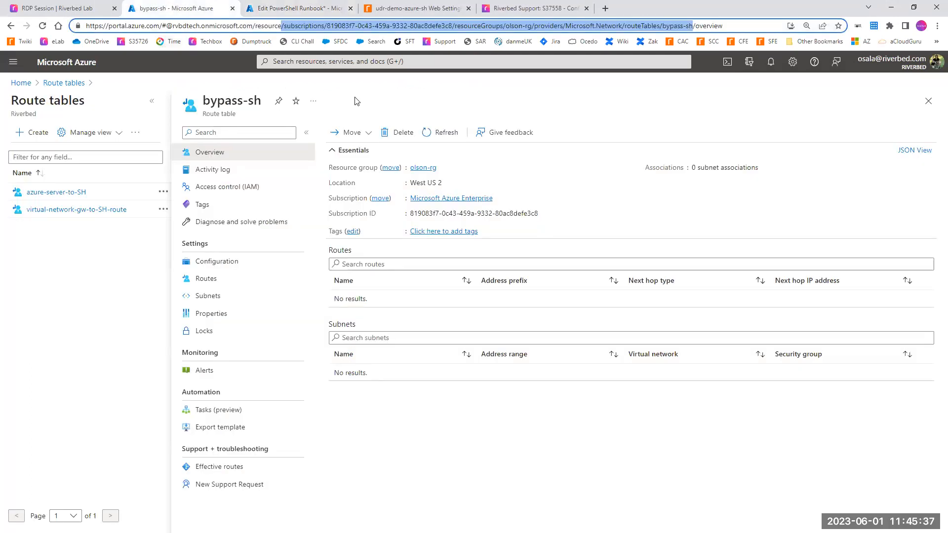
click(293, 61)
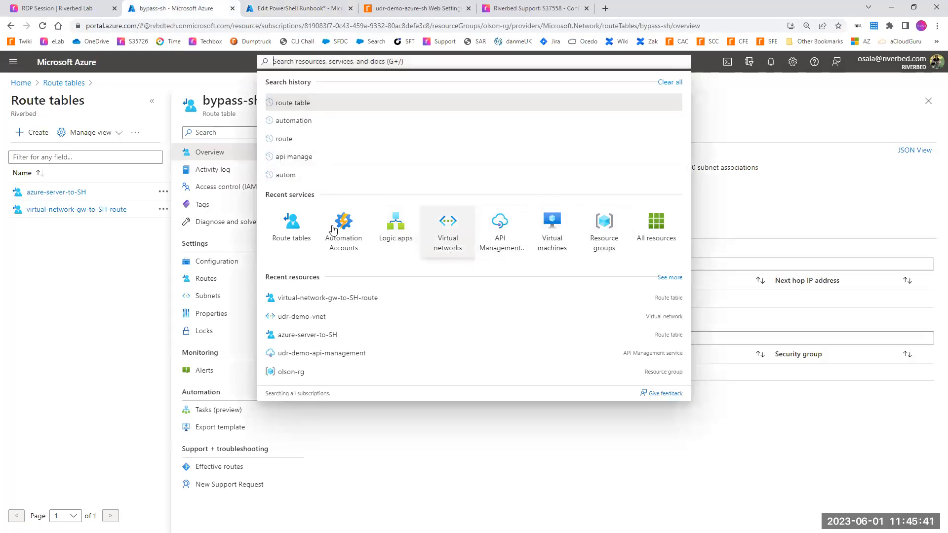
click(441, 252)
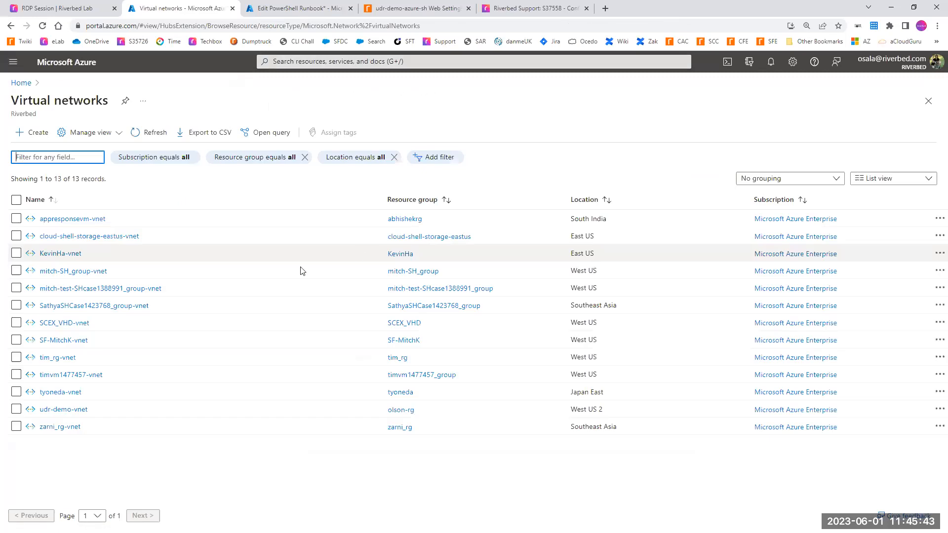
drag(92, 411, 30, 414)
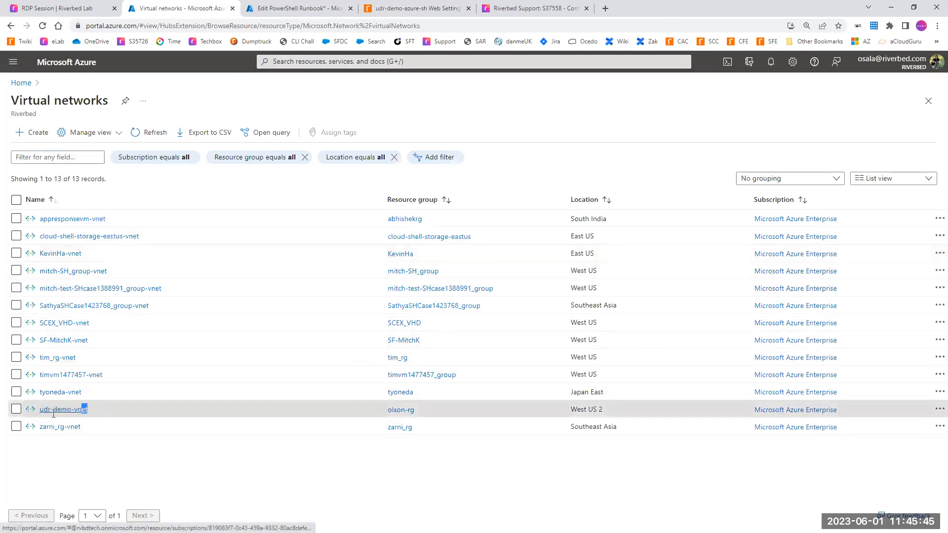
click(51, 414)
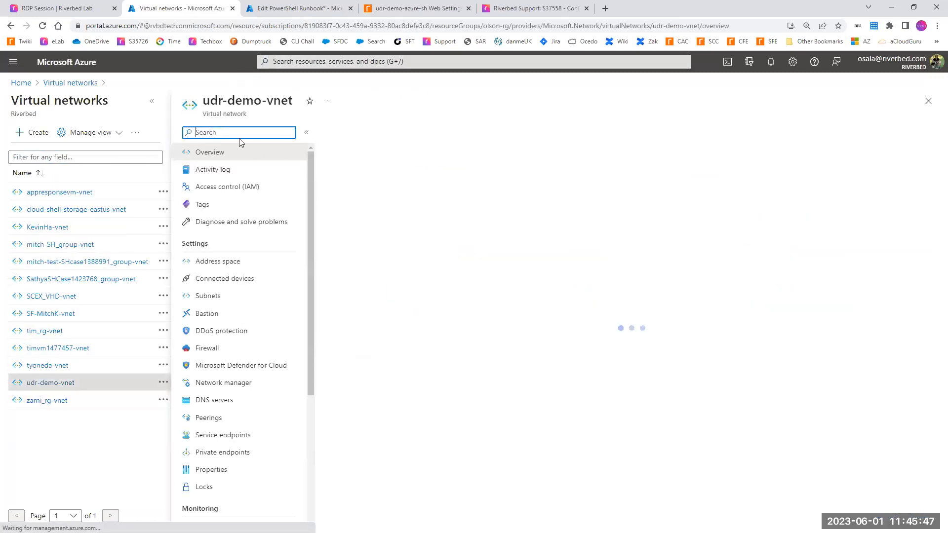
drag(204, 101, 295, 103)
key(ctrl+c)
Step: Set $virtualNetworkName in the runbook script to "udr-demo-vnet"
click(275, 11)
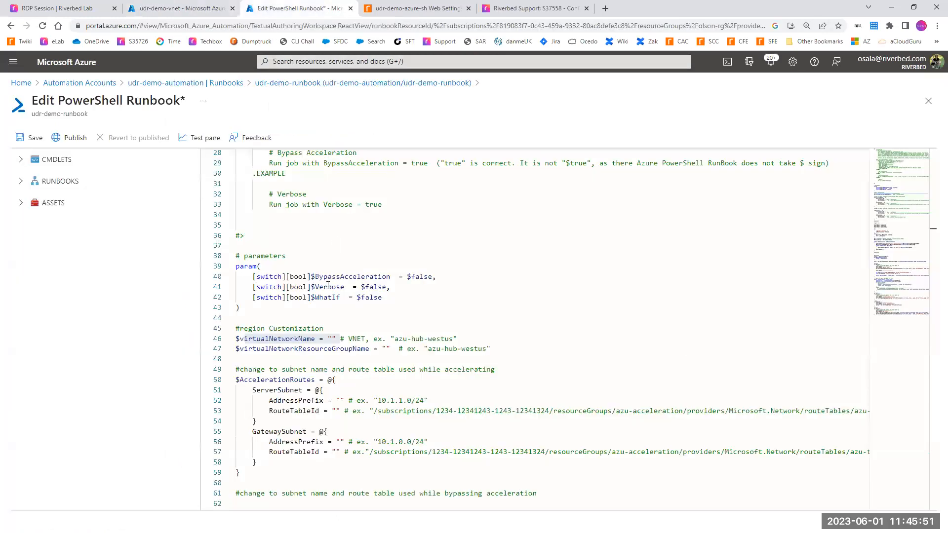
click(332, 331)
click(331, 339)
key(ctrl+v)
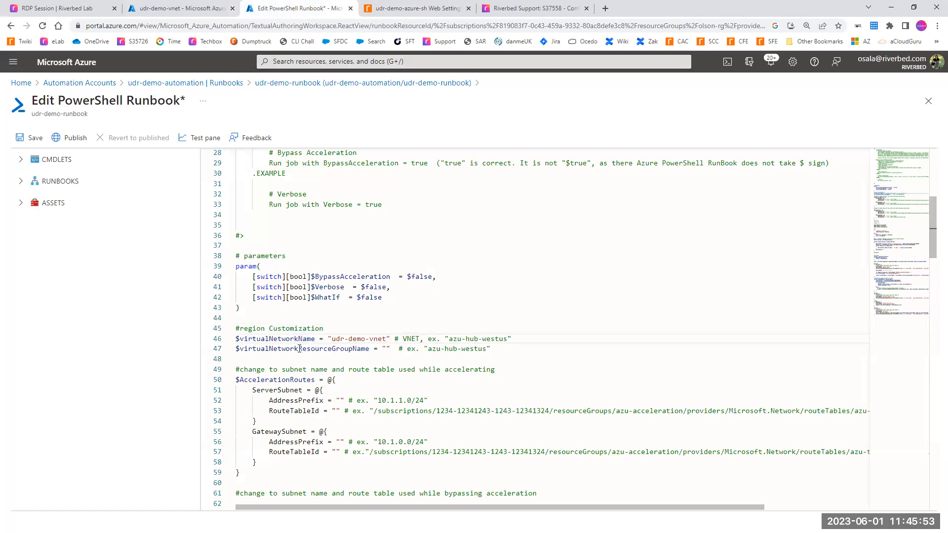
Step: Copy the virtual network's resource group name and set $virtualNetworkResourceGroupName in the runbook script to "olson-rg"
click(194, 8)
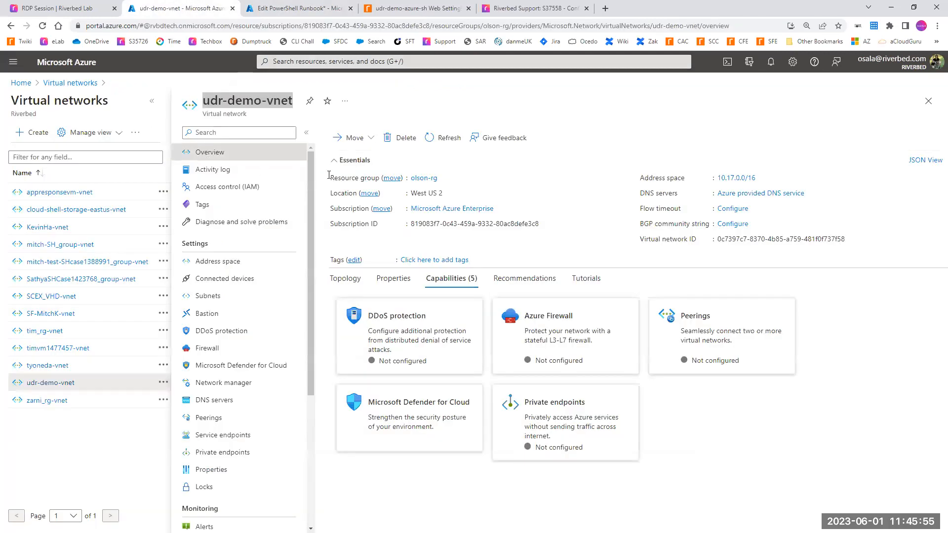
click(270, 6)
click(386, 348)
text(olson-rg)
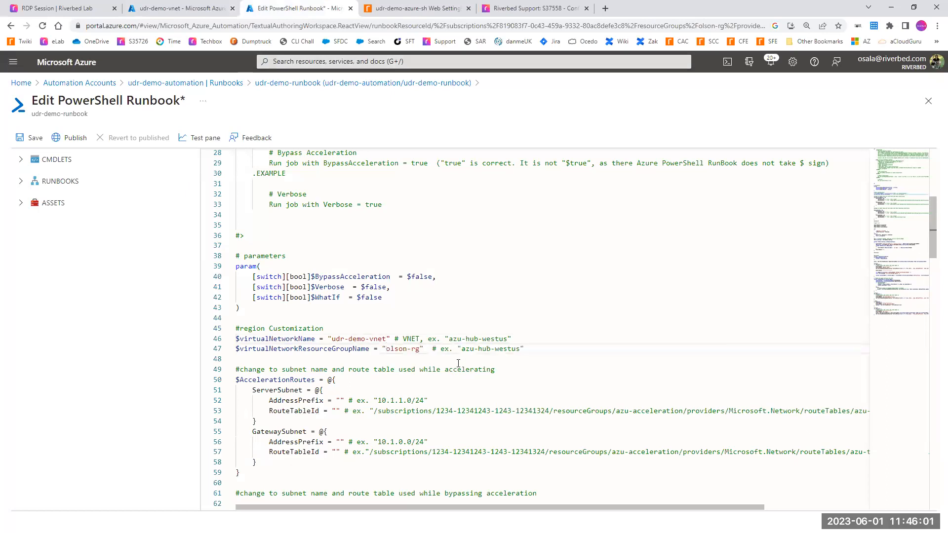
Step: Compare the ServerSubnet and GatewaySubnet entries in $AccelerationRoutes with the KB S37558 diagram and the subnets of udr-demo-vnet
drag(241, 380, 341, 441)
click(341, 441)
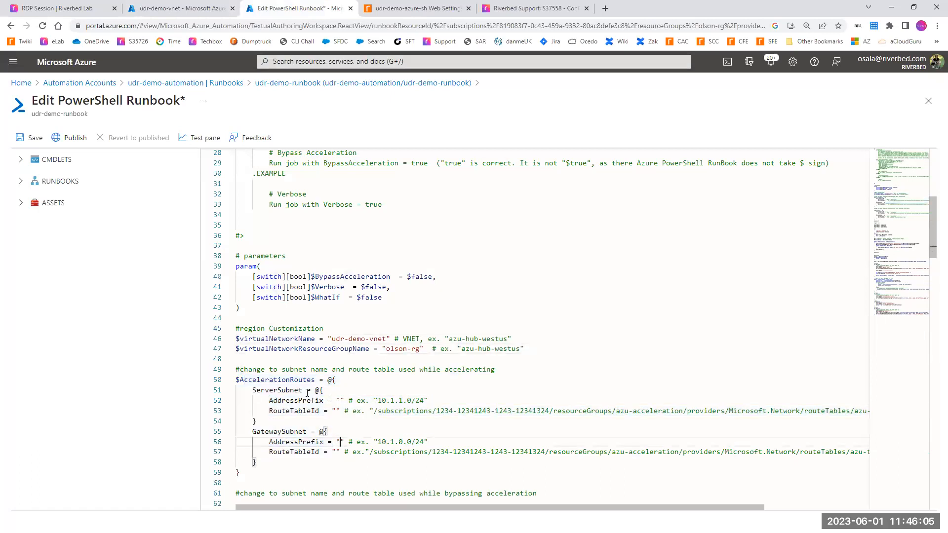
drag(307, 390, 252, 390)
drag(260, 432, 318, 452)
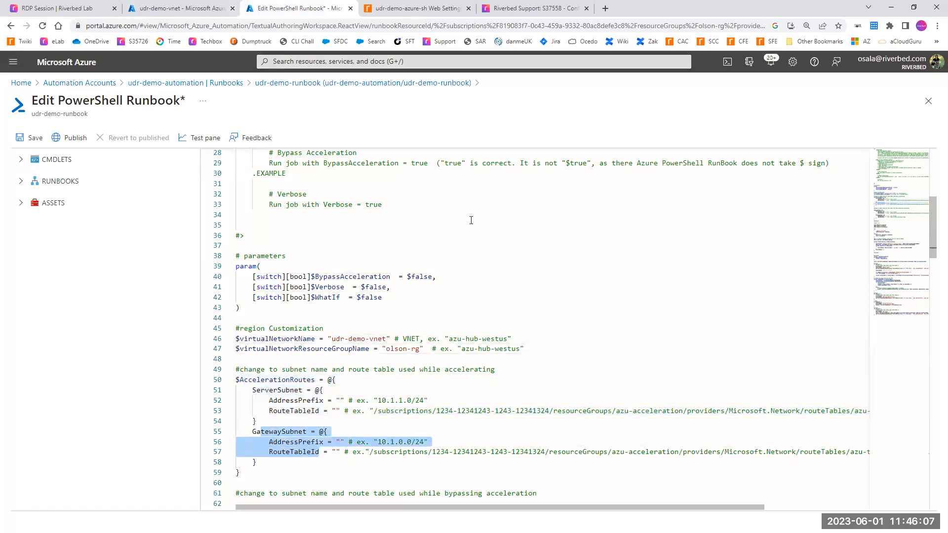
click(527, 10)
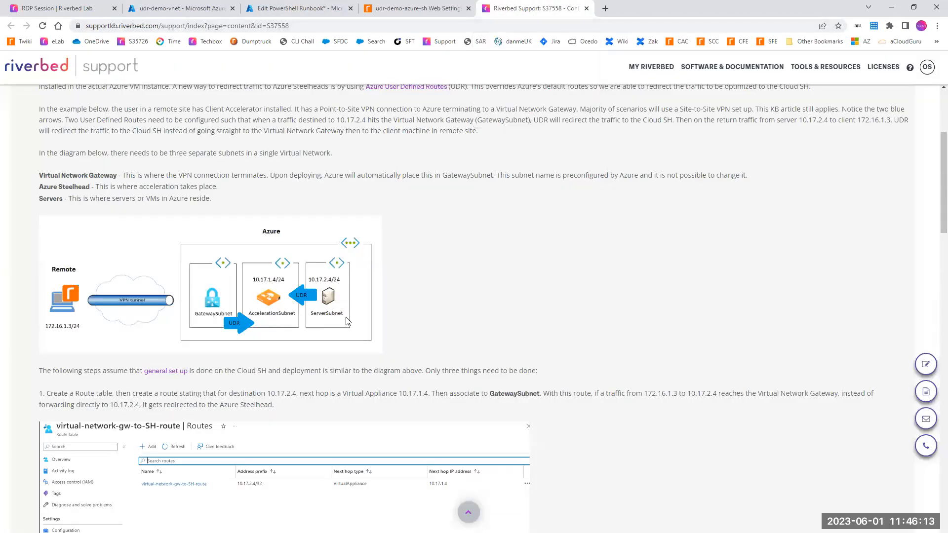
click(167, 10)
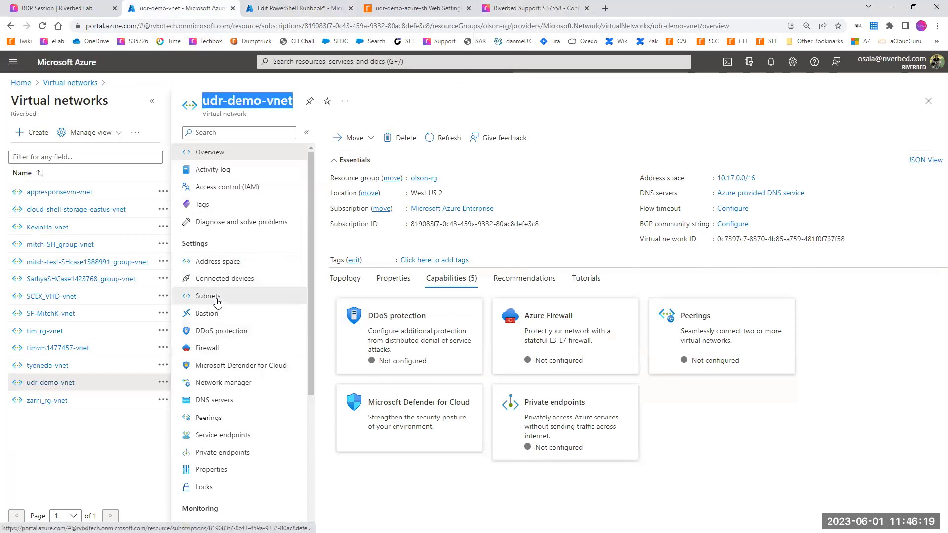
click(275, 294)
drag(389, 257, 330, 255)
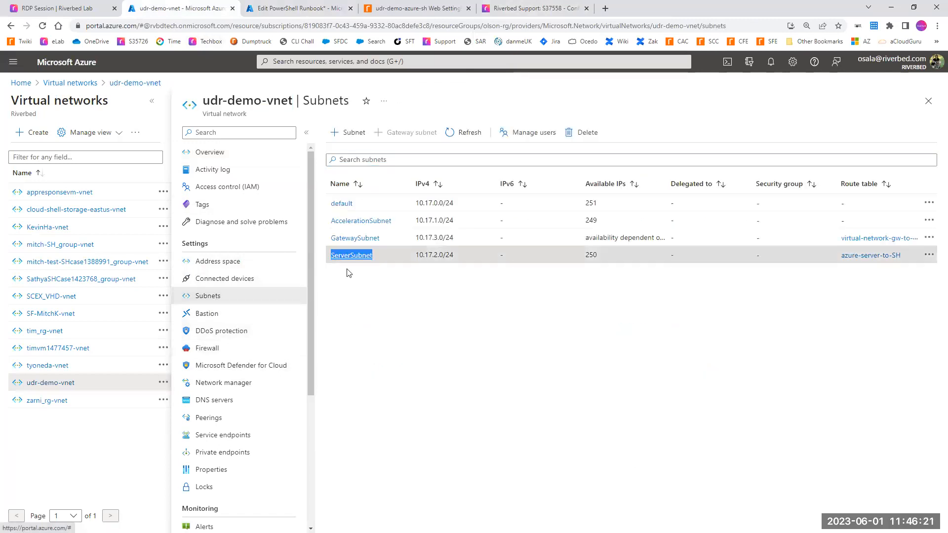
drag(386, 241, 340, 238)
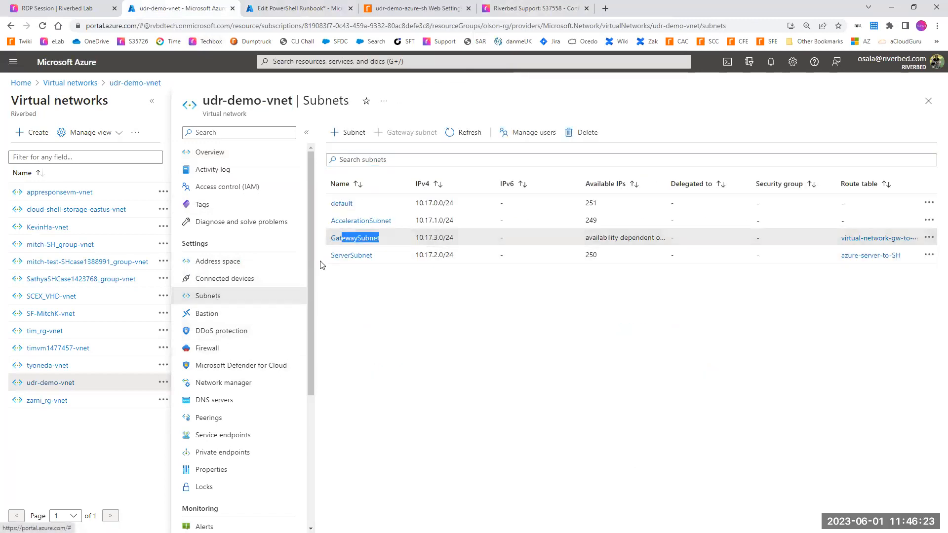
Step: Review the RouteTableId example in the $AccelerationRoutes block and the route tables assigned to the udr-demo-vnet subnets
click(299, 8)
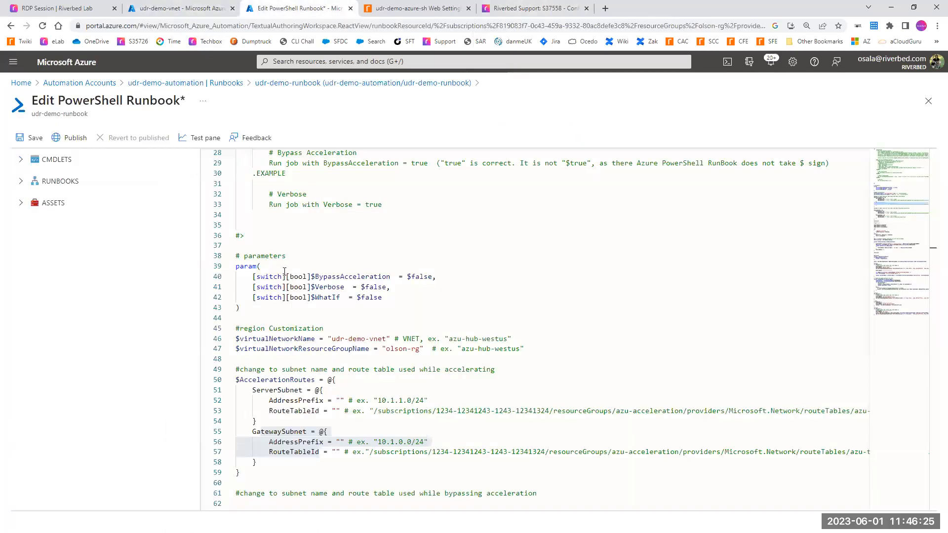
drag(236, 380, 405, 455)
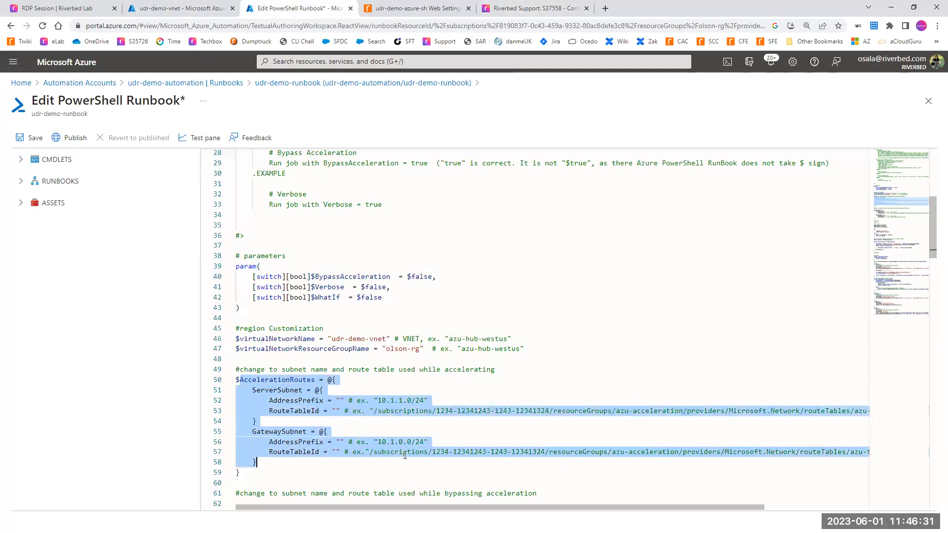
click(387, 427)
drag(370, 412, 826, 411)
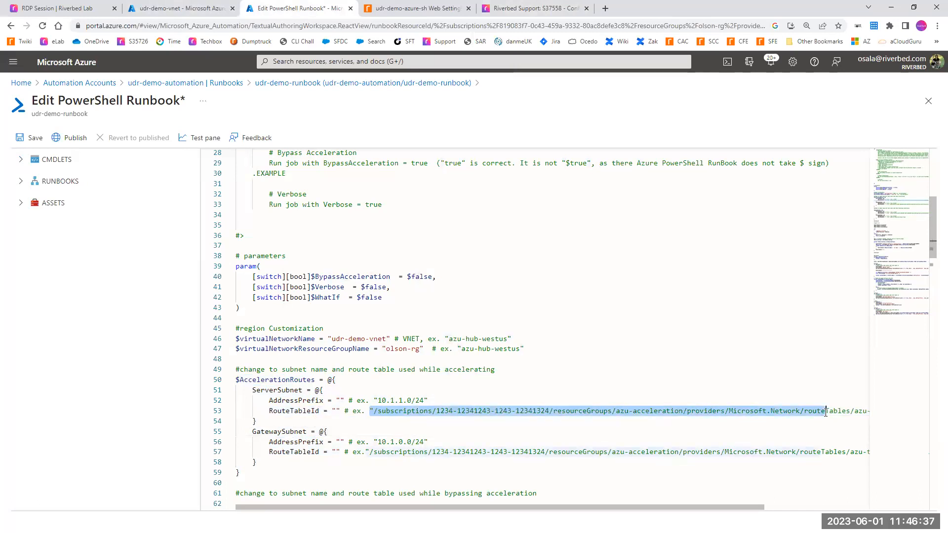
click(180, 8)
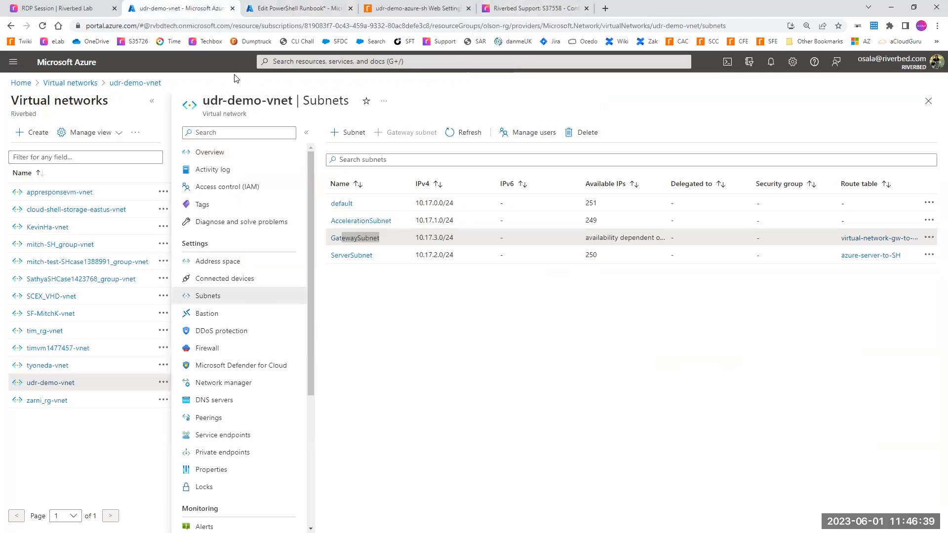
drag(830, 237, 882, 242)
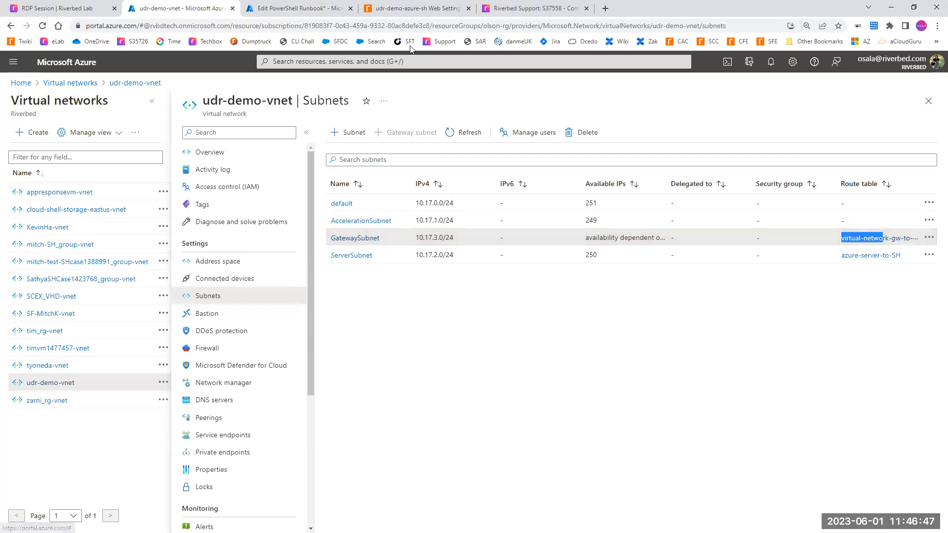
click(289, 10)
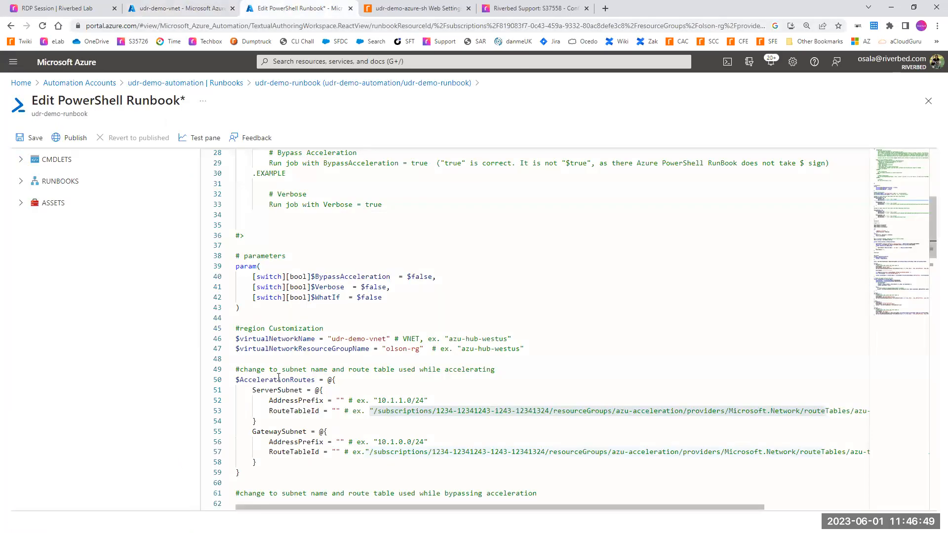
Step: Copy ServerSubnet's IPv4 range 10.17.2.0/24 from the udr-demo-vnet subnets into Notepad as plain text and select it there
click(255, 391)
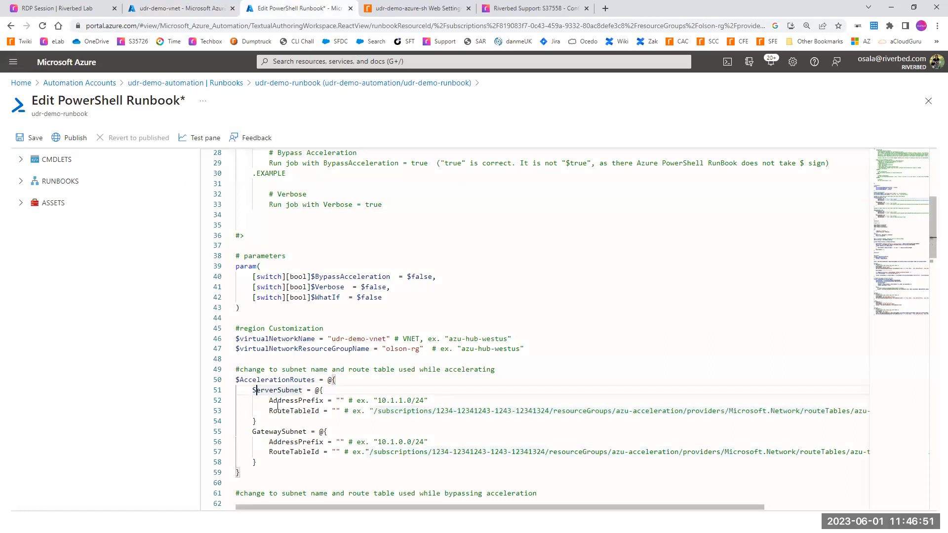
click(180, 8)
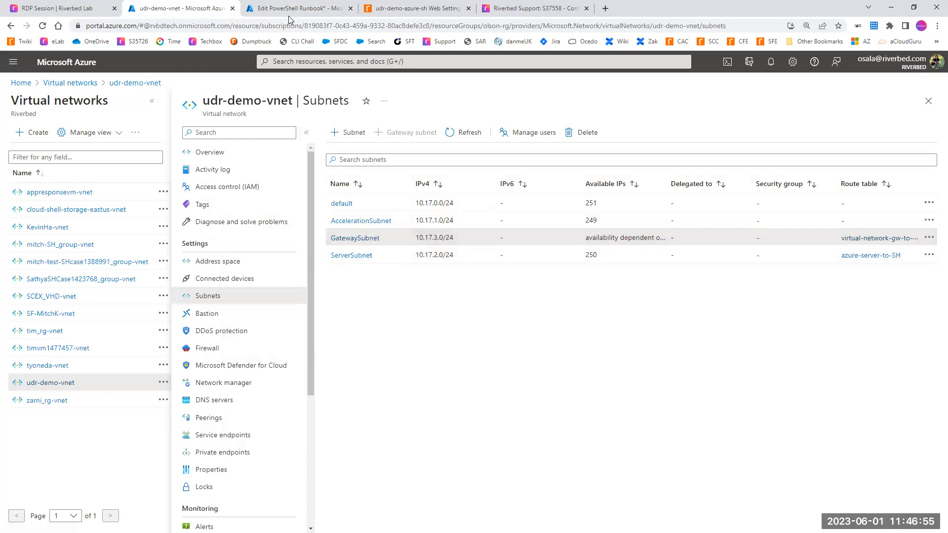
click(292, 6)
click(171, 5)
drag(457, 257, 412, 255)
key(ctrl+c)
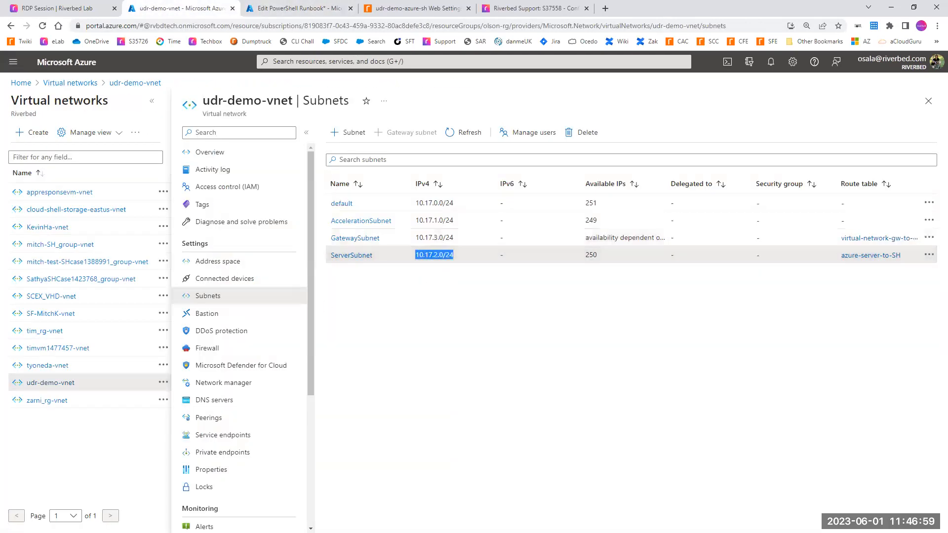
key(alt+Tab)
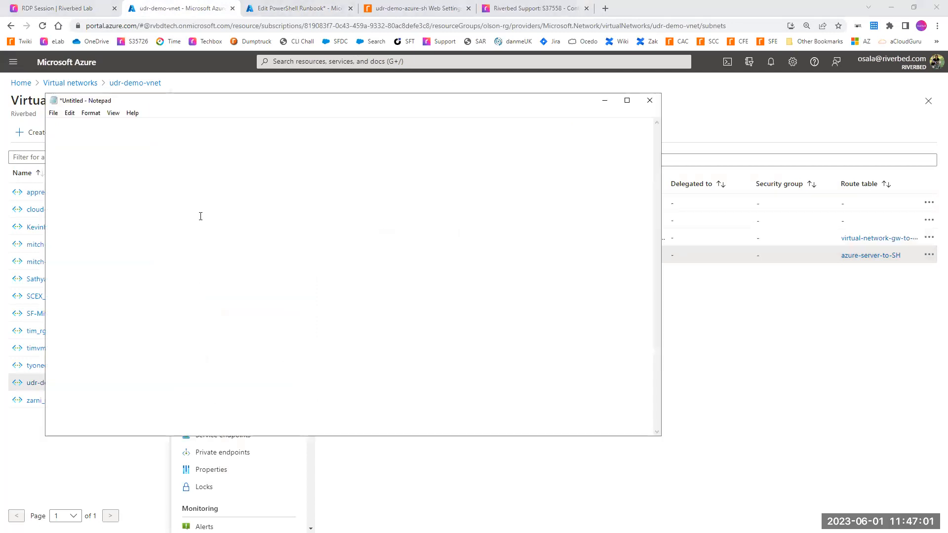
key(ctrl+v)
drag(48, 193, 282, 191)
key(ctrl+c)
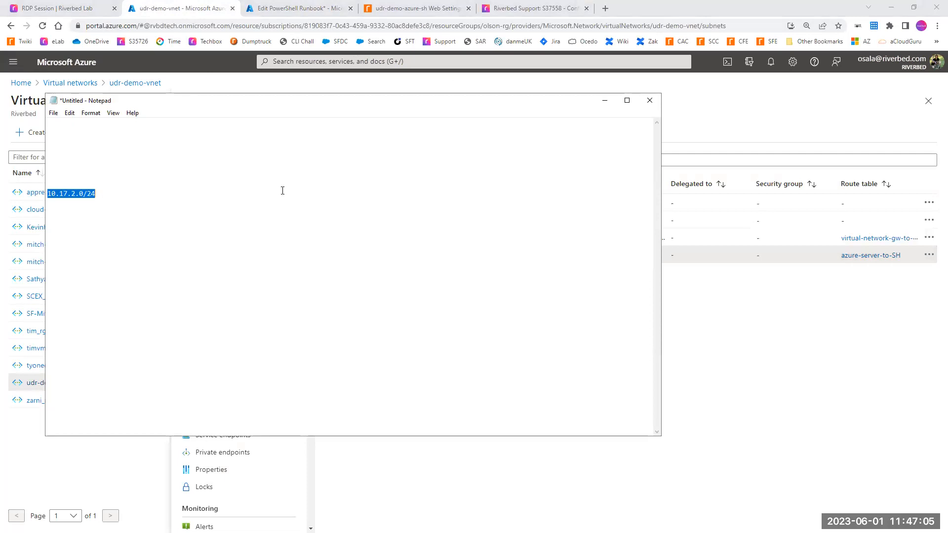
Step: Set the ServerSubnet AddressPrefix in the runbook's $AccelerationRoutes block to "10.17.2.0/24"
click(313, 13)
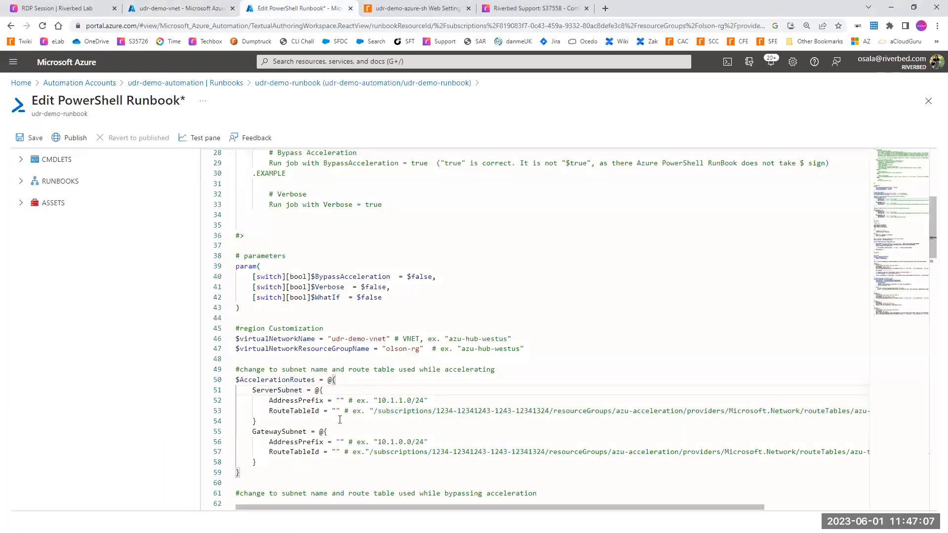
click(341, 401)
key(ctrl+v)
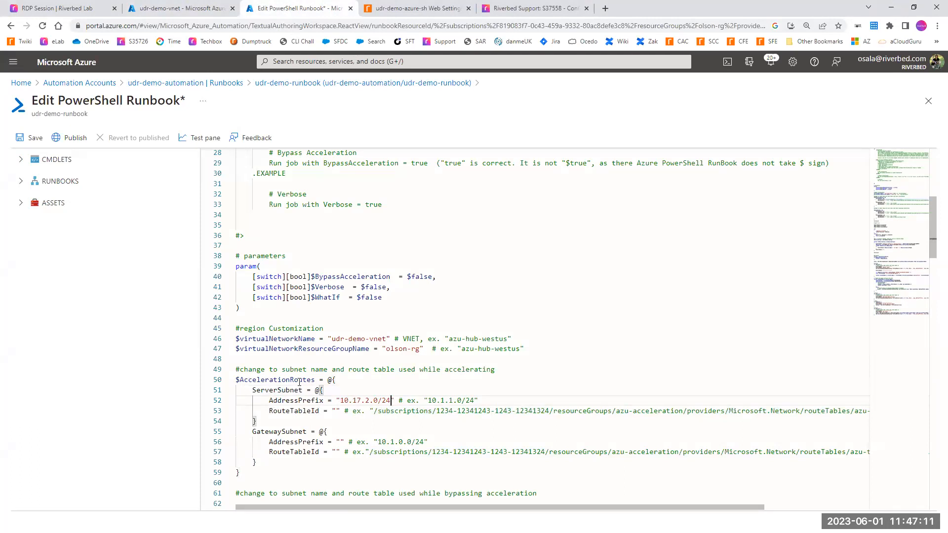
Step: Open the azure-server-to-SH route table assigned to ServerSubnet and copy its resource path from /subscriptions through the route table name
drag(242, 380, 299, 380)
drag(282, 413, 374, 412)
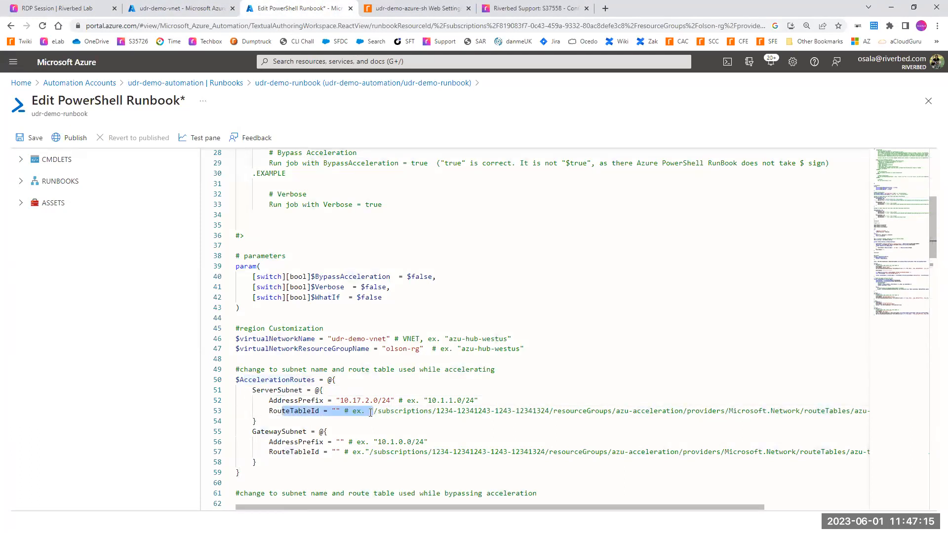
click(197, 17)
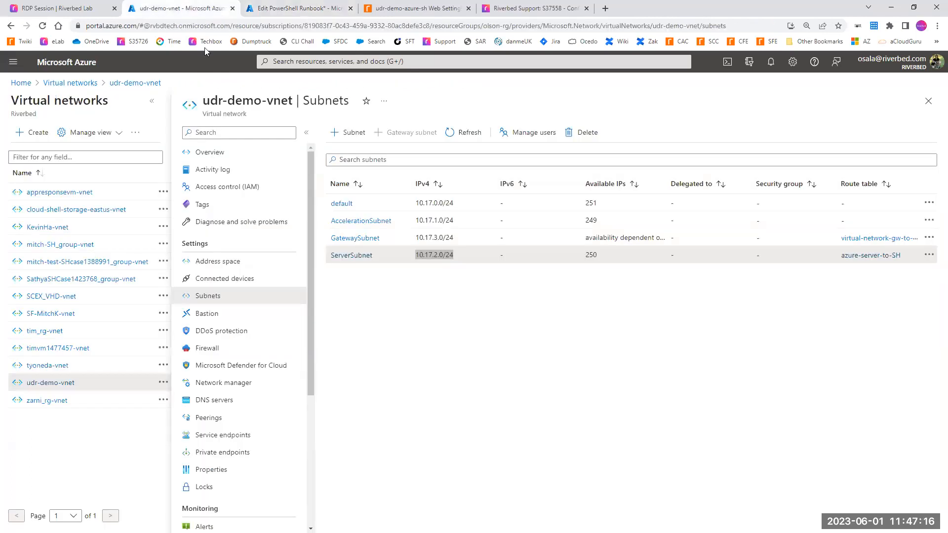
click(858, 258)
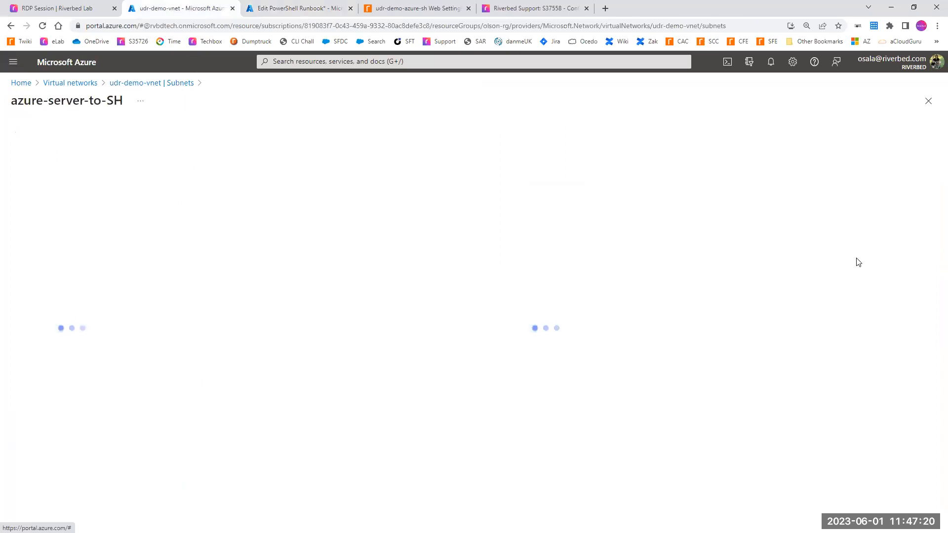
click(260, 25)
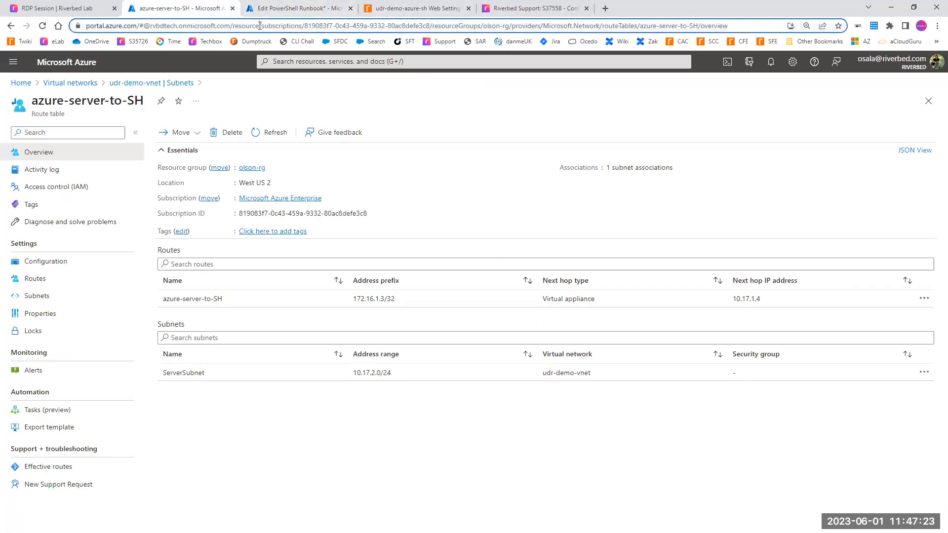
drag(260, 25, 697, 24)
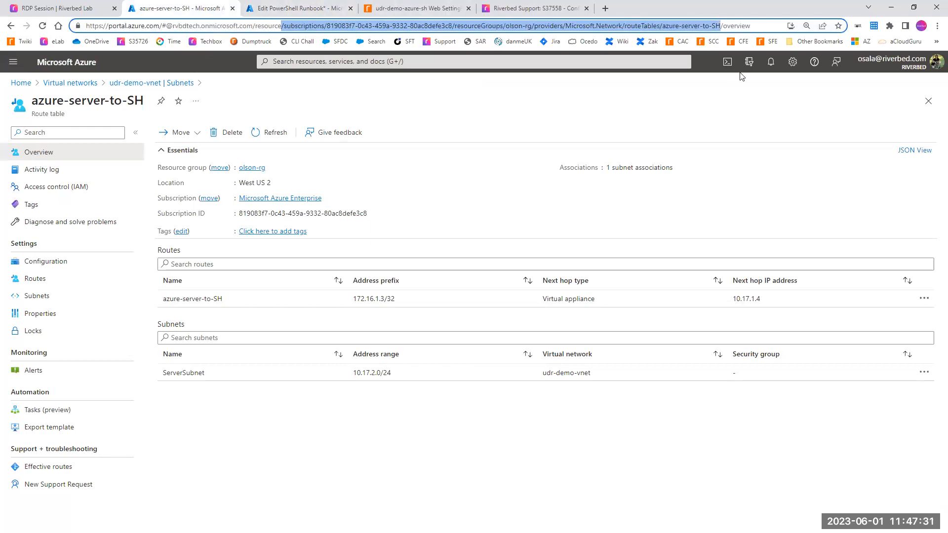
Step: Set the ServerSubnet RouteTableId in $AccelerationRoutes to the copied resource path of azure-server-to-SH
click(284, 10)
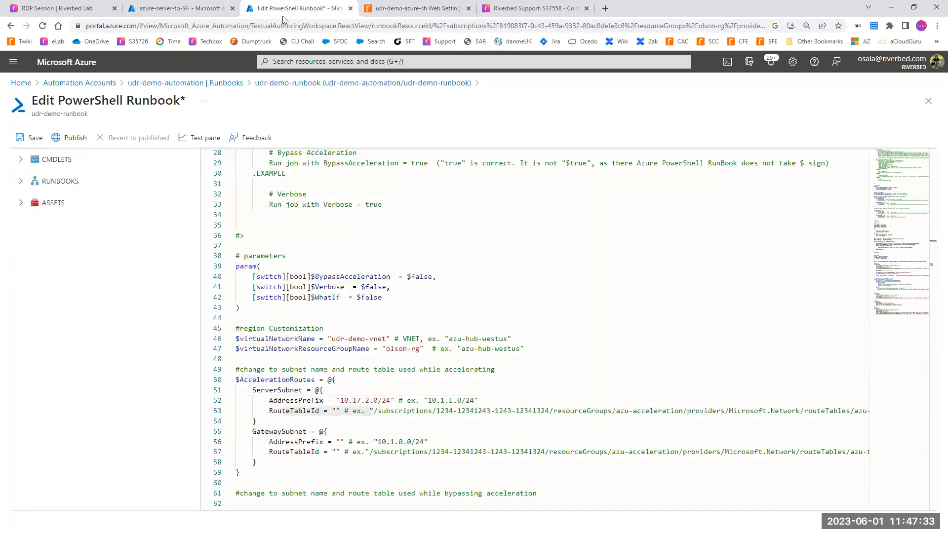
click(334, 419)
click(335, 410)
text(/subscriptions/819083f7-0c43-459a-9332-80ac8defe3c8/resourceGroups/olson-rg/providers/Microsoft.Network/routeTables/azure-server-to-SH)
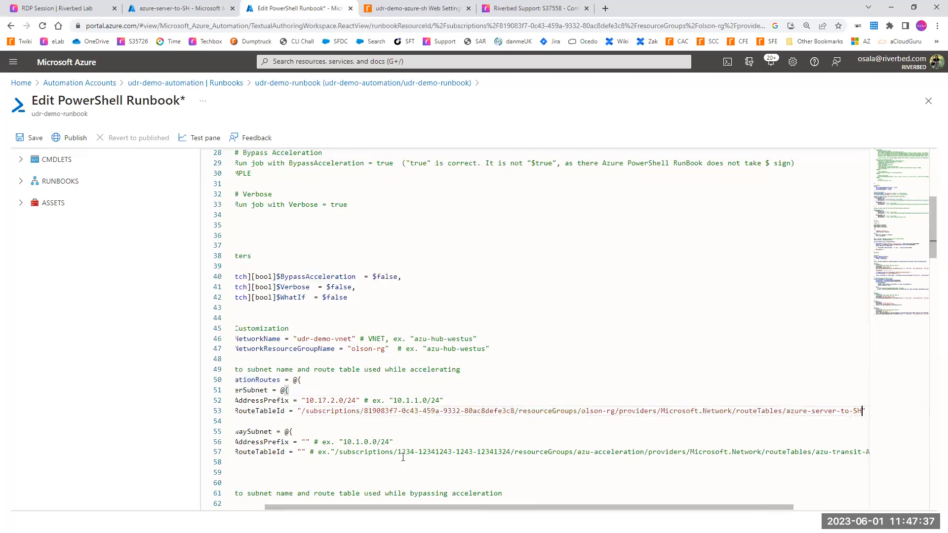
drag(377, 508, 360, 507)
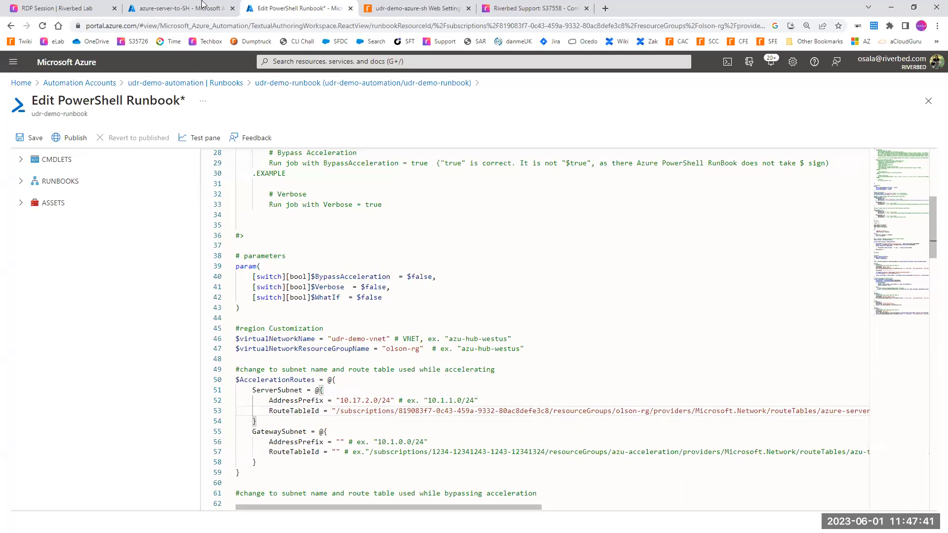
Step: Copy GatewaySubnet's IPv4 range 10.17.3.0/24 from the udr-demo-vnet subnets into Notepad below the first range and select it
click(168, 8)
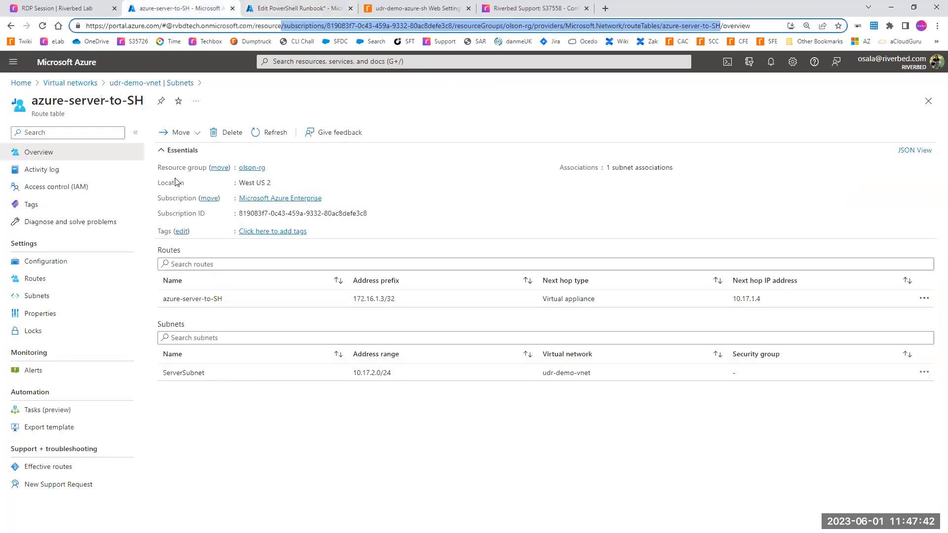
click(8, 26)
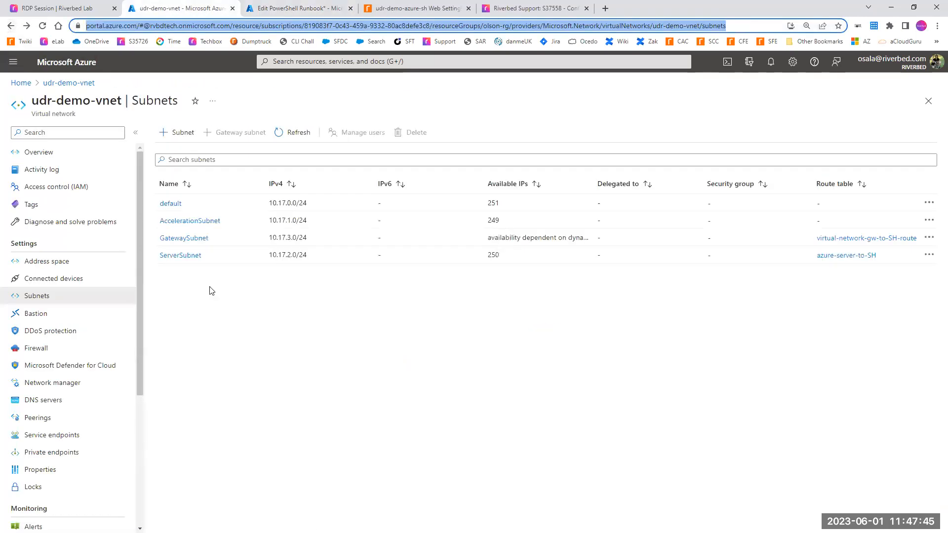
drag(310, 239, 270, 241)
key(ctrl+c)
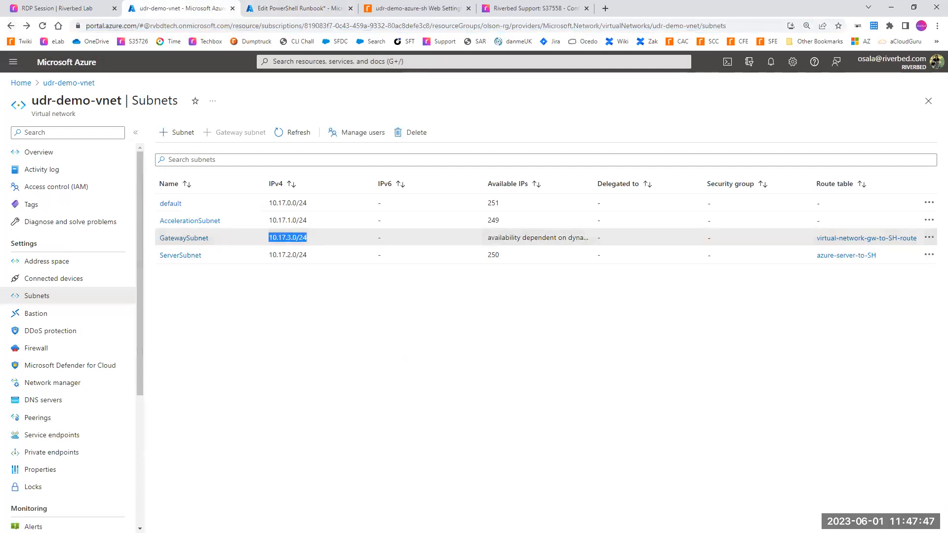
key(alt+Tab)
click(164, 204)
key(Return)
key(ctrl+v)
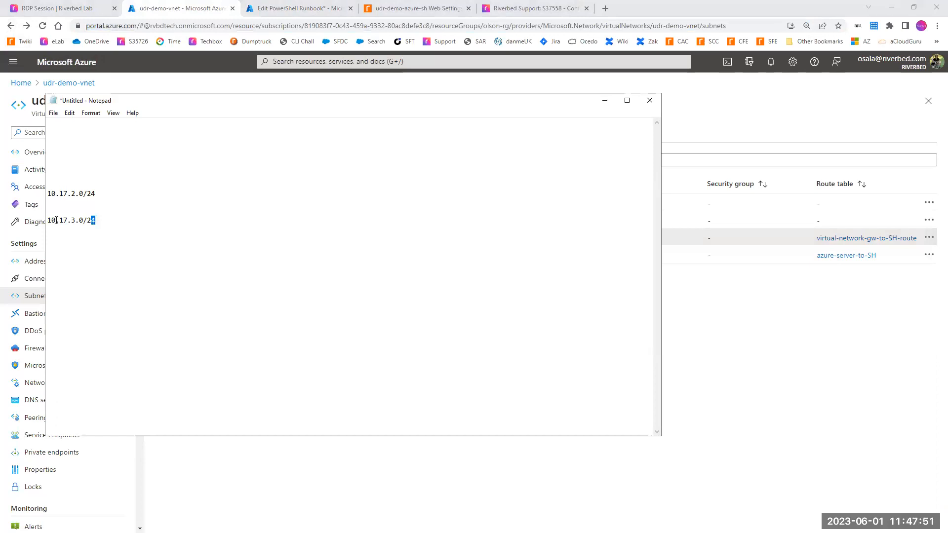
drag(56, 220, 47, 220)
key(ctrl+c)
Step: Set the GatewaySubnet AddressPrefix in the runbook's $AccelerationRoutes block to "10.17.3.0/24"
click(354, 14)
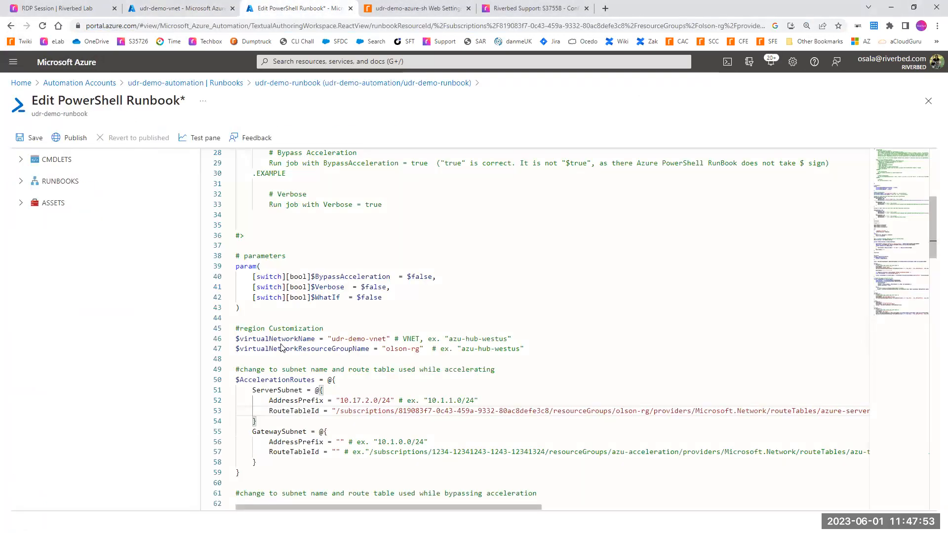
click(341, 442)
key(ctrl+v)
scroll(326, 440, down, 1)
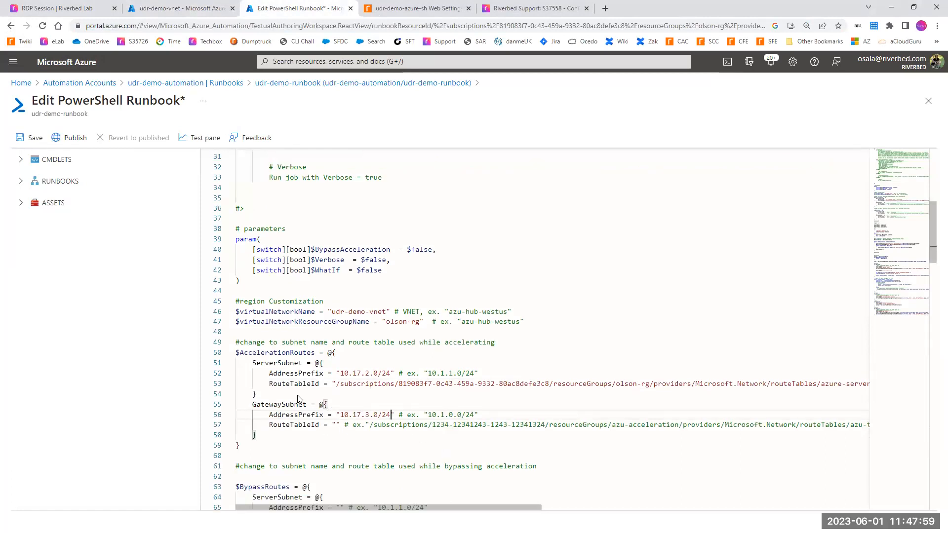
Step: Copy the resource path of the virtual-network-gw-to-SH-route table and set it as the GatewaySubnet RouteTableId in $AccelerationRoutes
click(178, 8)
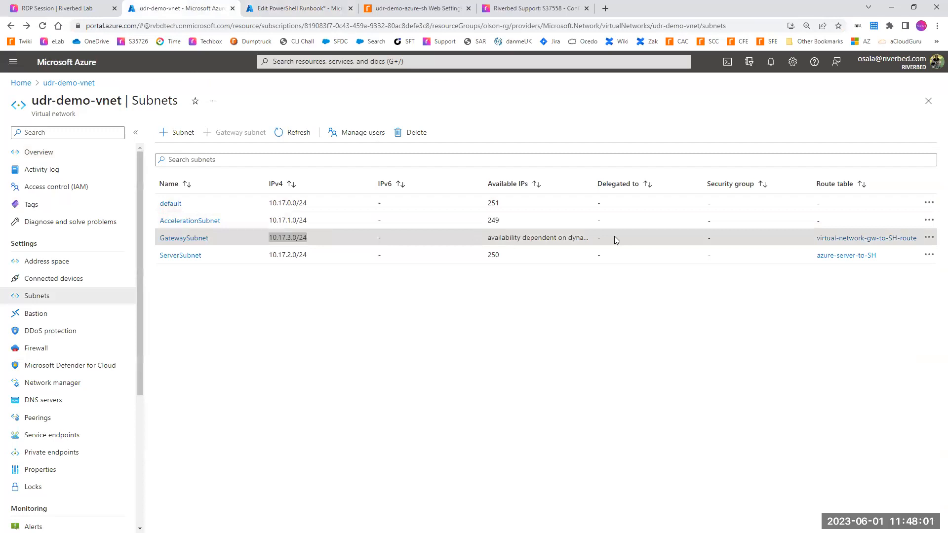
click(830, 242)
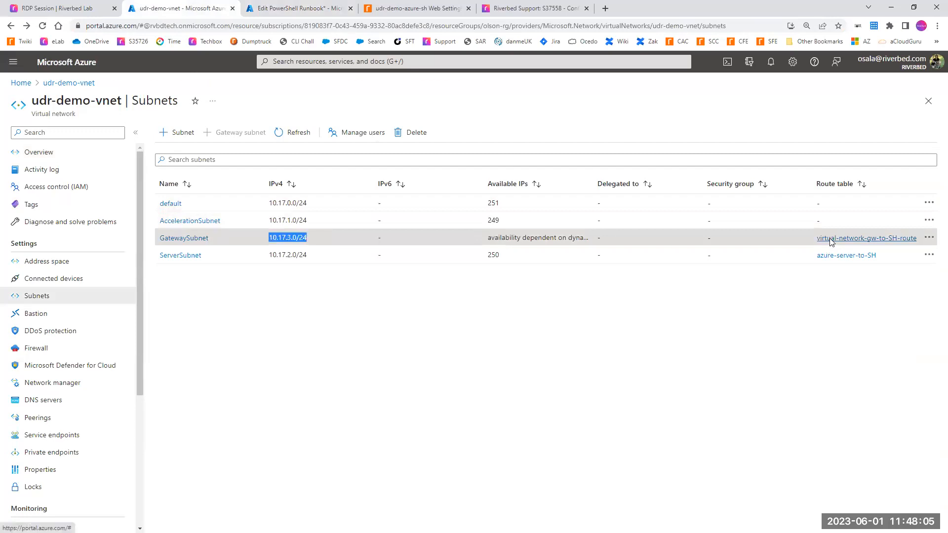
drag(259, 27, 743, 25)
key(ctrl+c)
click(272, 7)
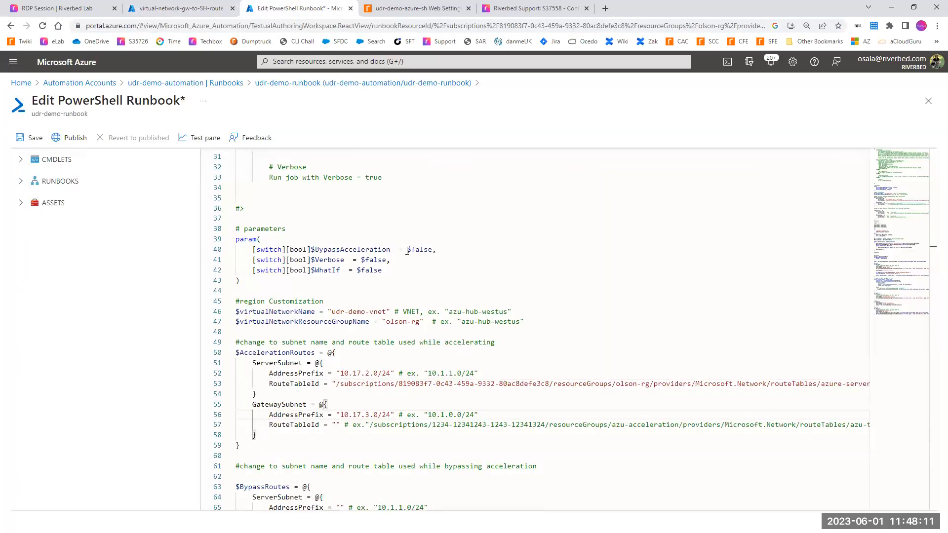
click(336, 426)
key(ctrl+v)
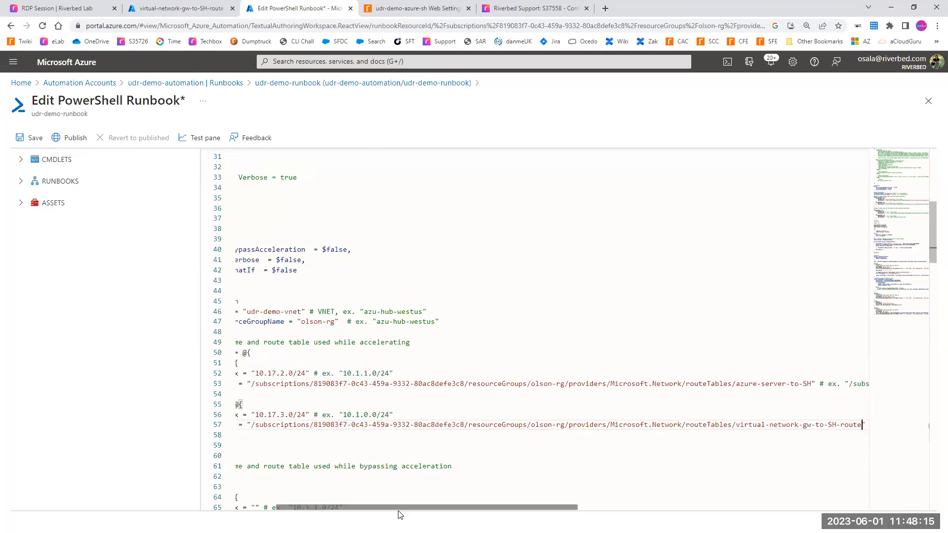
drag(397, 507, 357, 507)
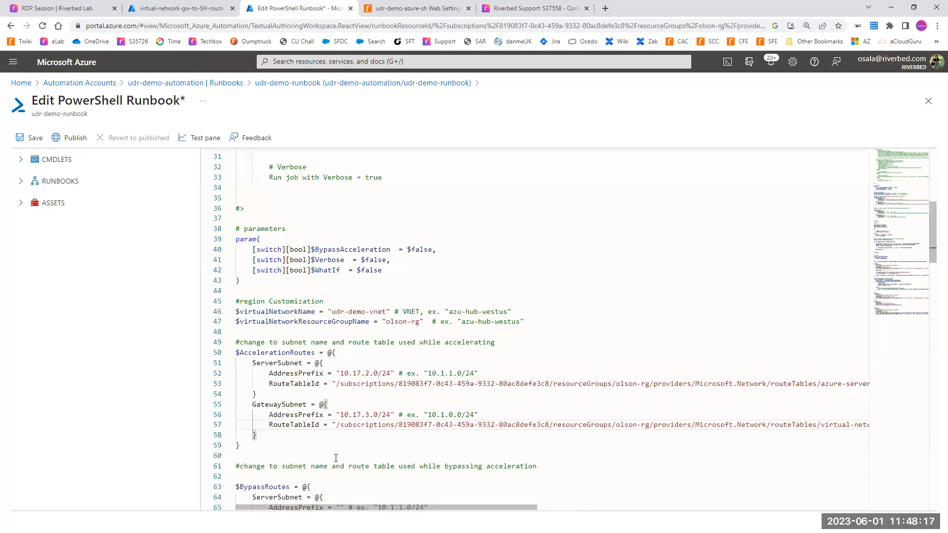
Step: Set the AddressPrefix values in $BypassRoutes to "10.17.2.0/24" for ServerSubnet and "10.17.3.0/24" for GatewaySubnet, reusing the $AccelerationRoutes entries
scroll(336, 458, down, 5)
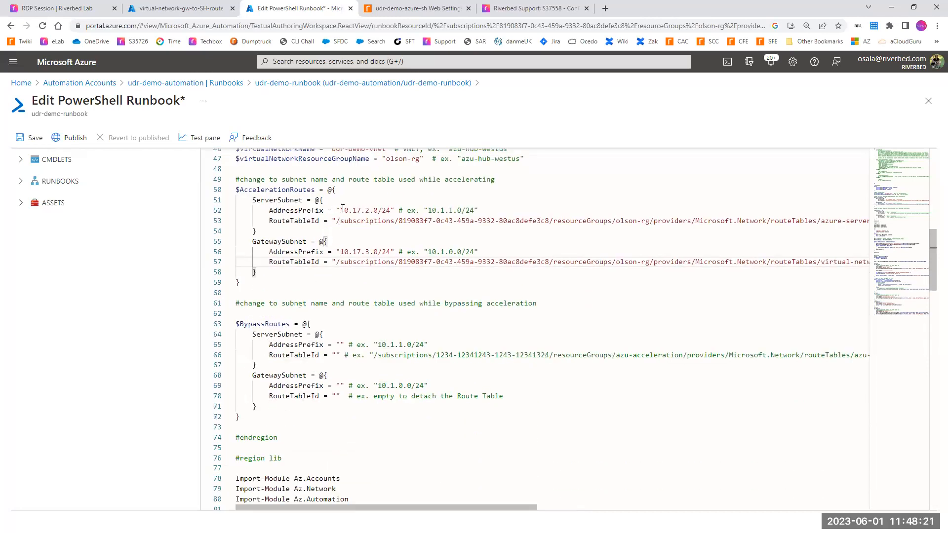
drag(340, 210, 393, 213)
key(ctrl+c)
drag(261, 334, 303, 334)
click(340, 345)
key(ctrl+v)
drag(340, 252, 390, 251)
key(ctrl+c)
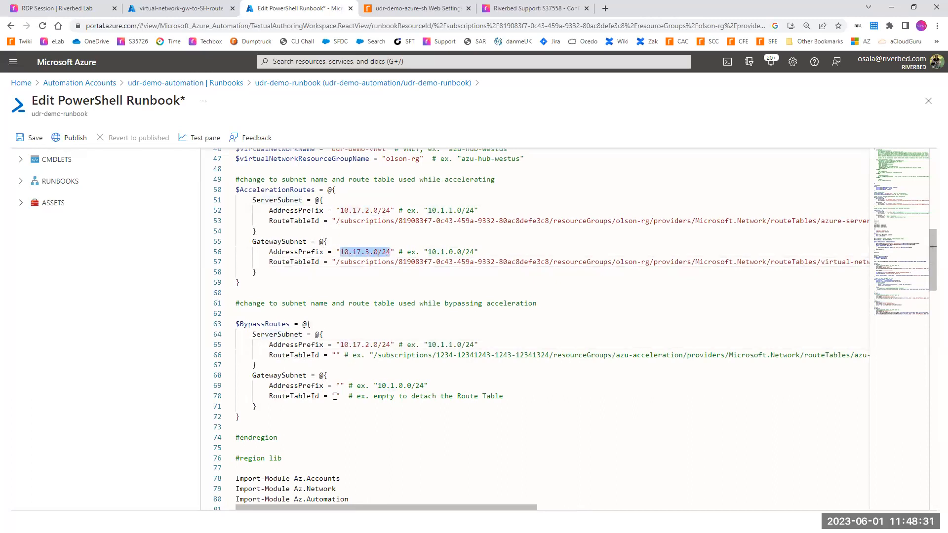
click(340, 385)
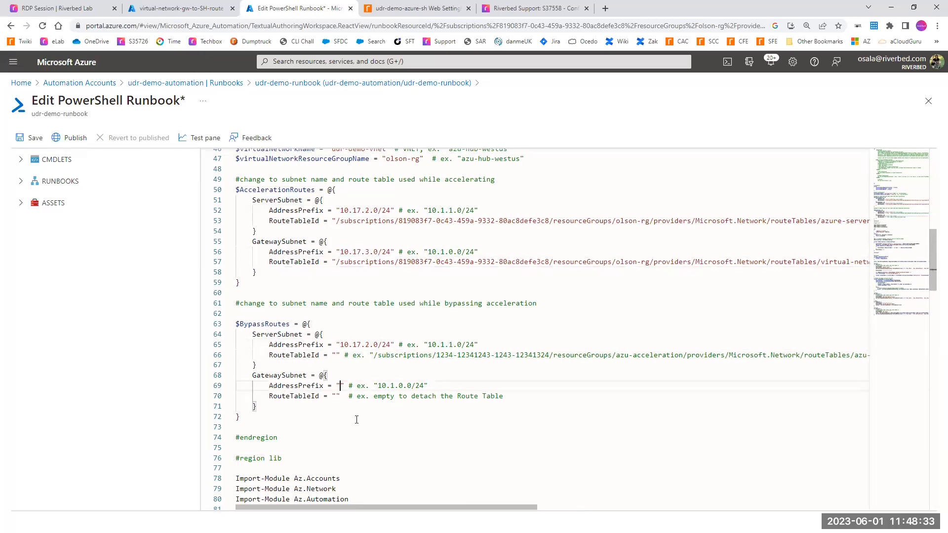
key(ctrl+v)
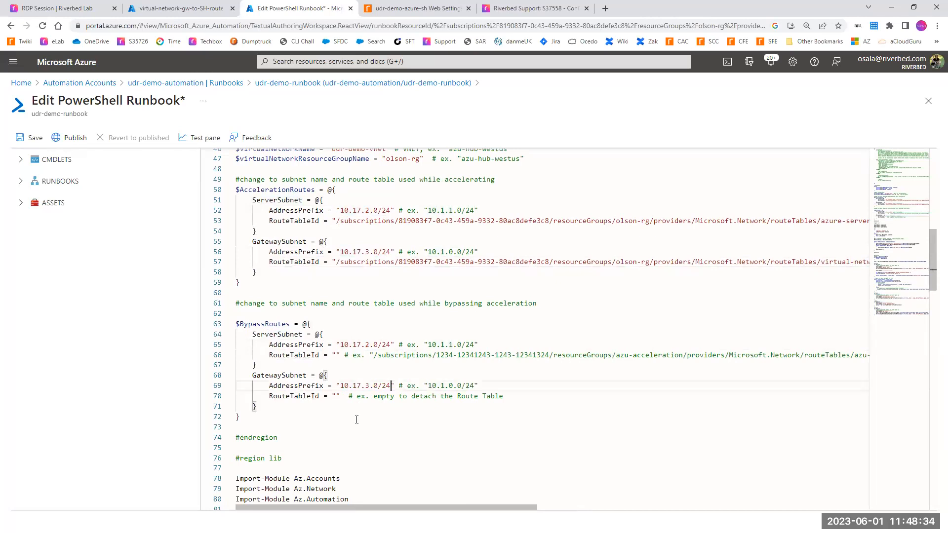
Step: Open the bypass-sh route table and copy its resource path, from /subscriptions through bypass-sh, out of the page address
click(238, 324)
drag(237, 324, 338, 356)
click(257, 437)
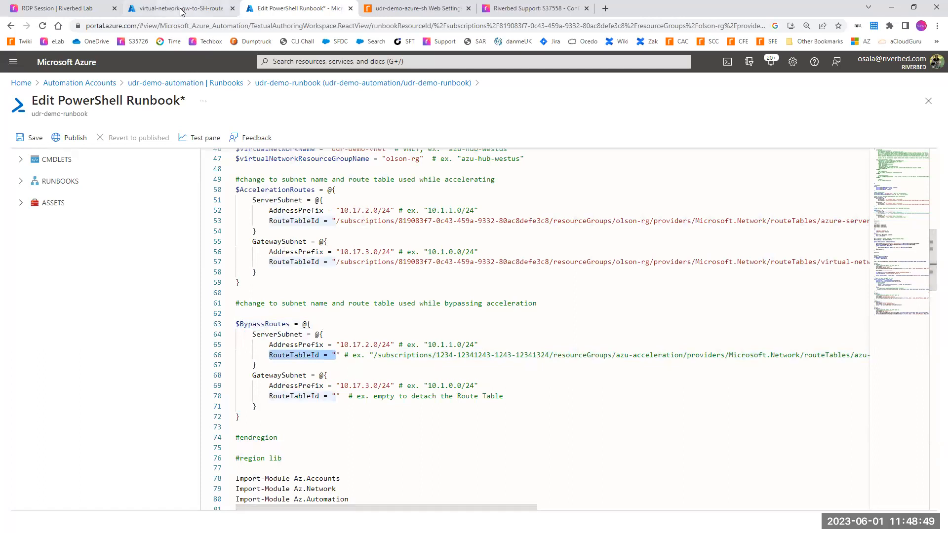
mouse_move(182, 11)
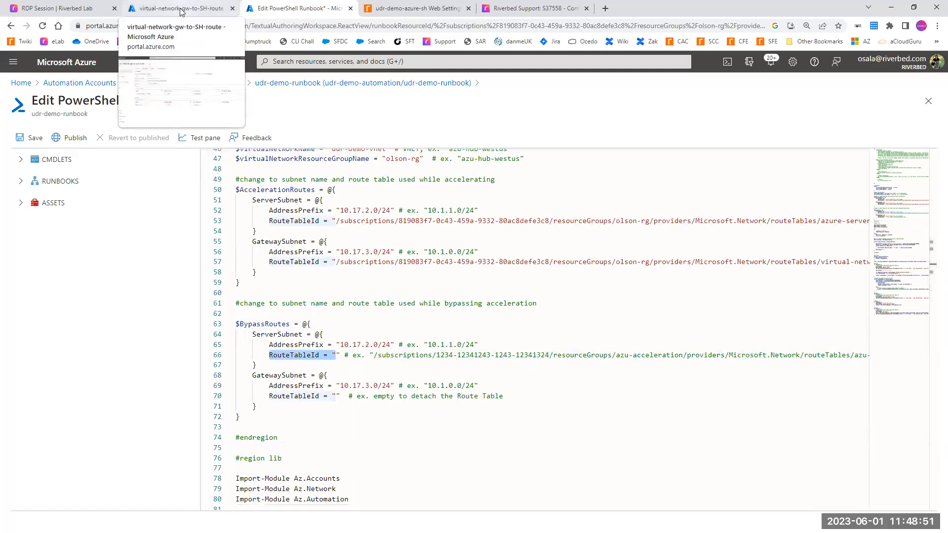
click(181, 12)
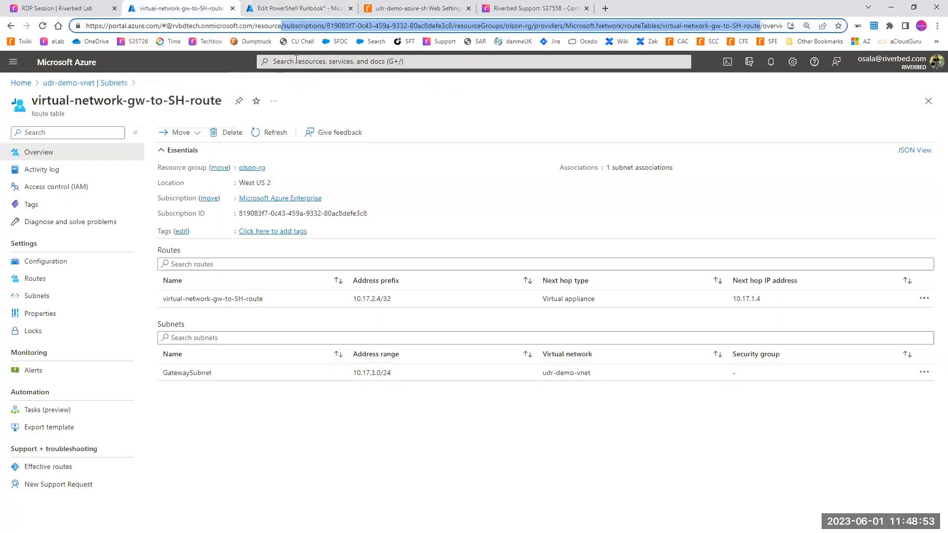
click(296, 61)
text(route)
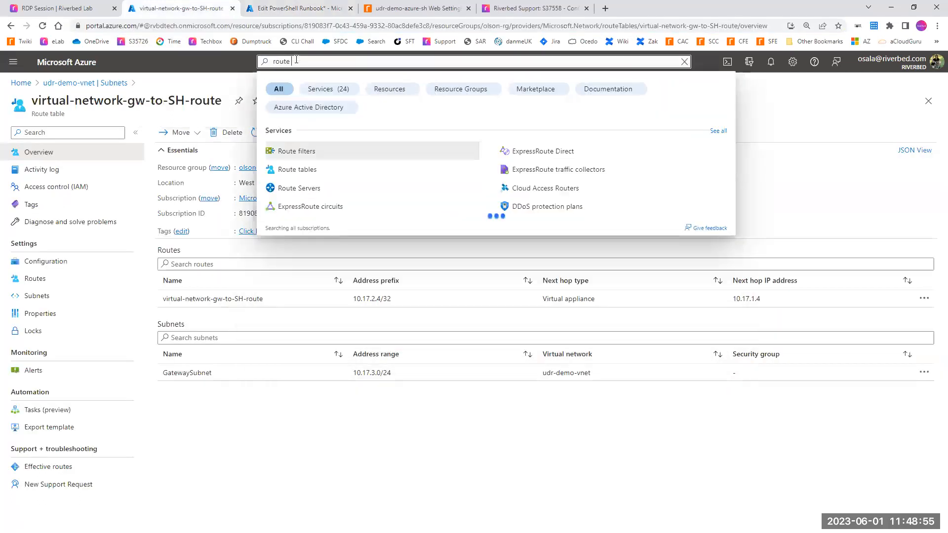
click(290, 170)
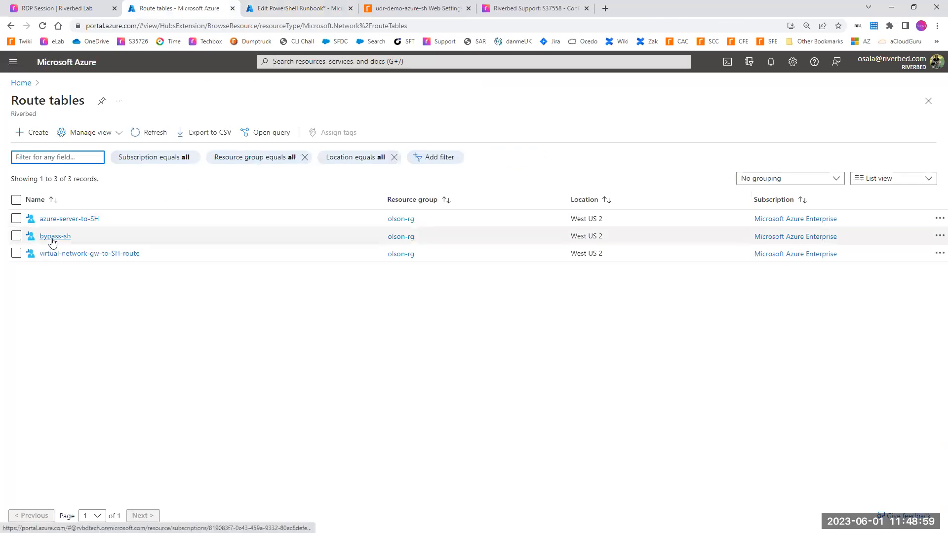
click(54, 237)
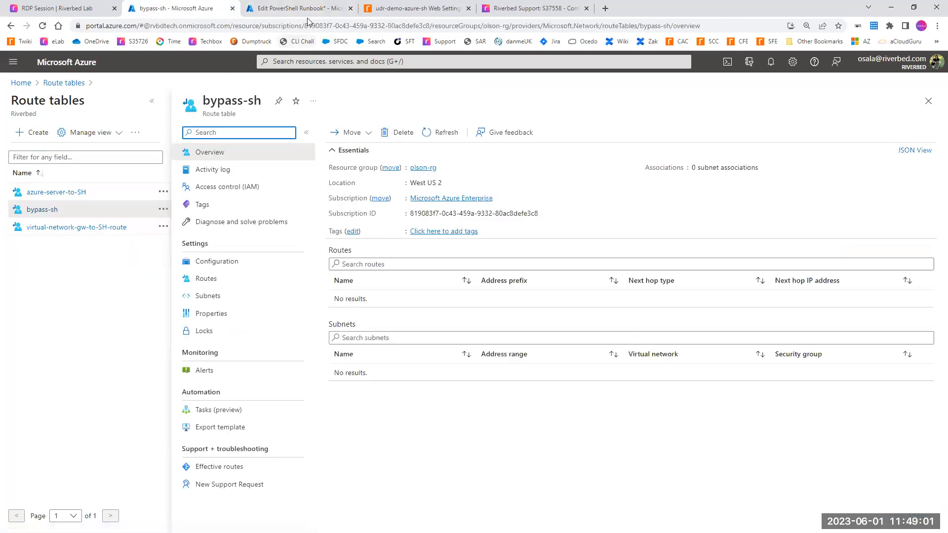
click(273, 28)
click(272, 28)
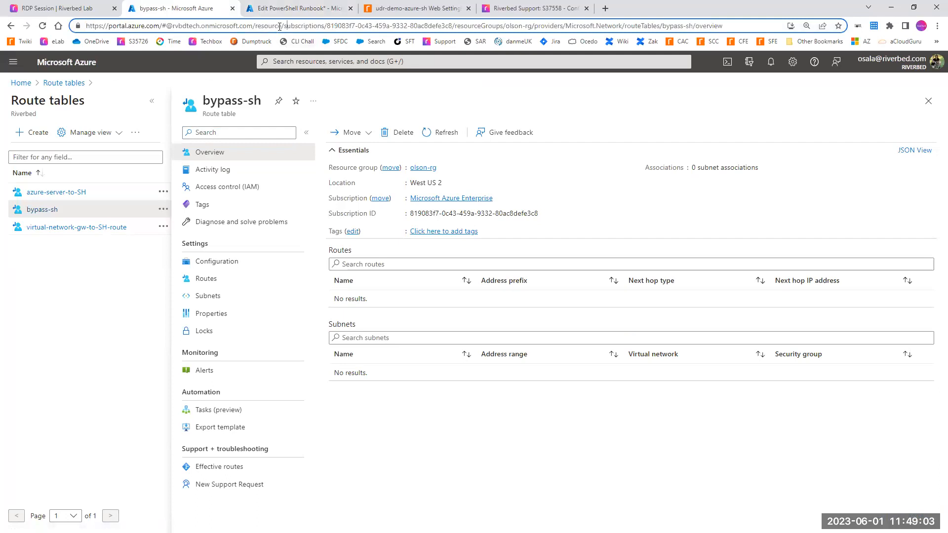
drag(282, 28, 694, 31)
key(ctrl+c)
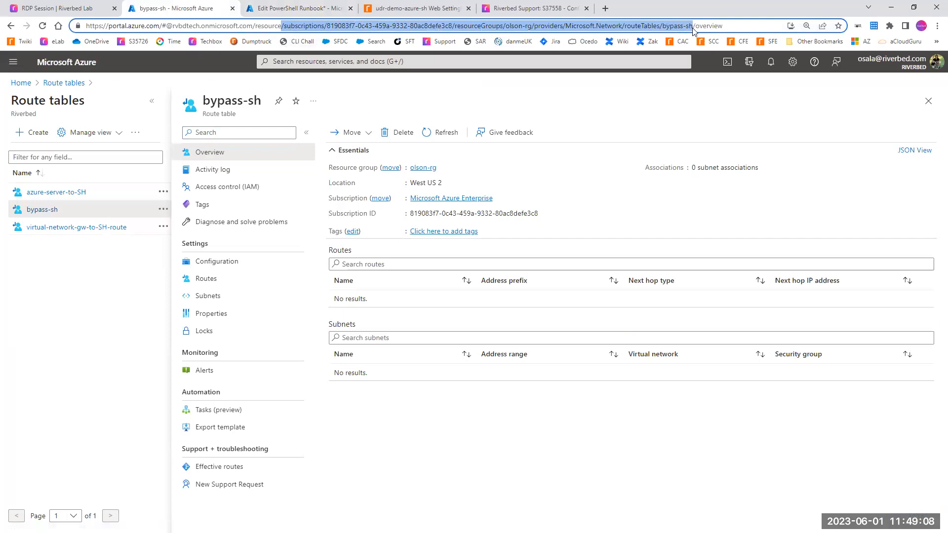
Step: Set the RouteTableId of both ServerSubnet and GatewaySubnet in the runbook's $BypassRoutes block to the copied bypass-sh resource path
click(289, 10)
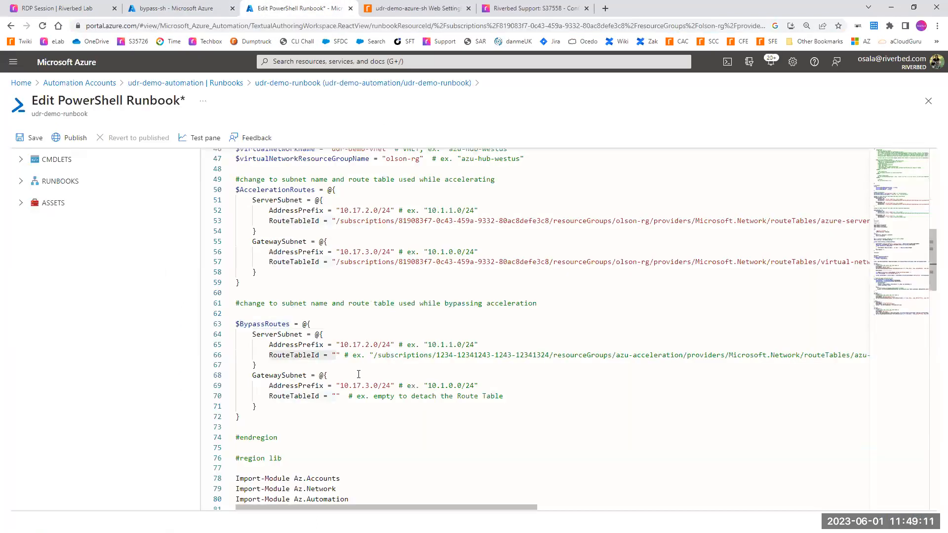
click(335, 355)
key(ctrl+v)
click(334, 396)
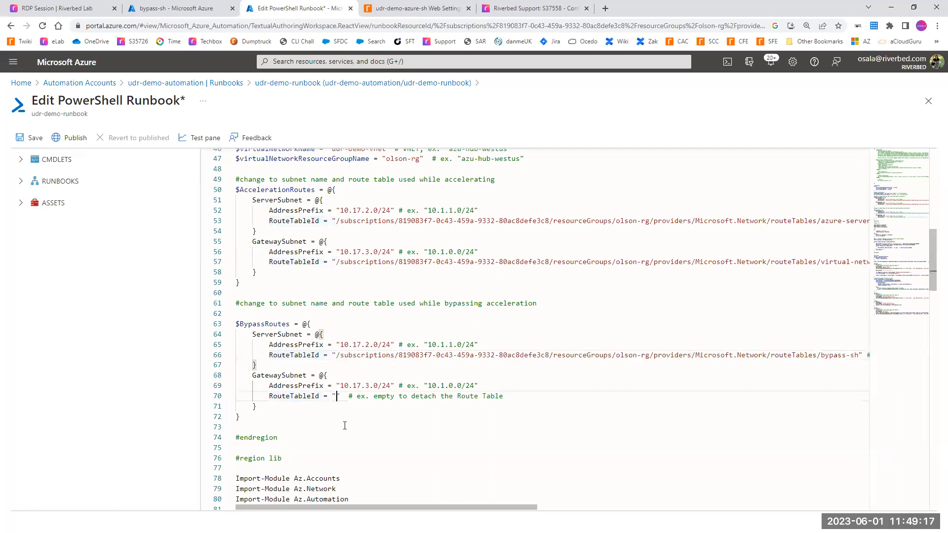
key(ctrl+v)
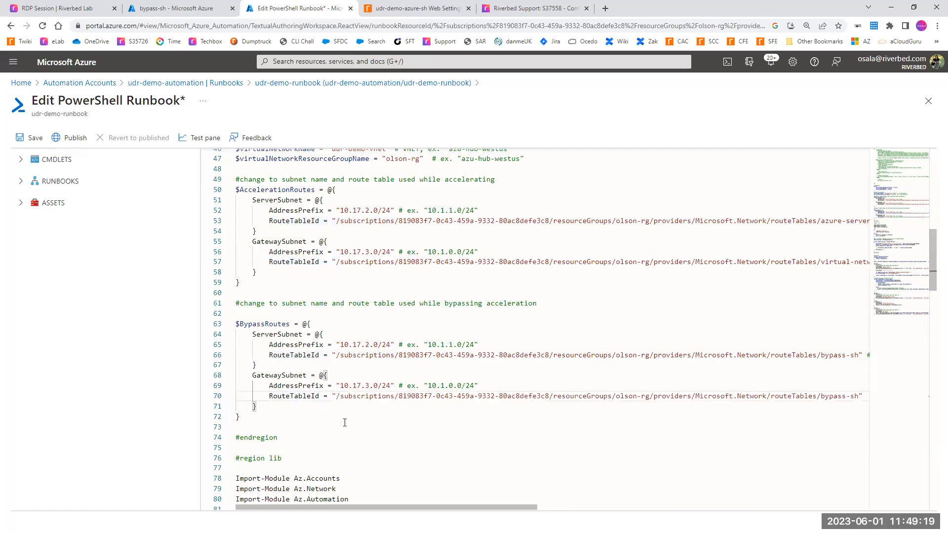
Step: Review the runbook's customization values and compare them with the subnets, address ranges and route tables of udr-demo-vnet
scroll(344, 422, down, 6)
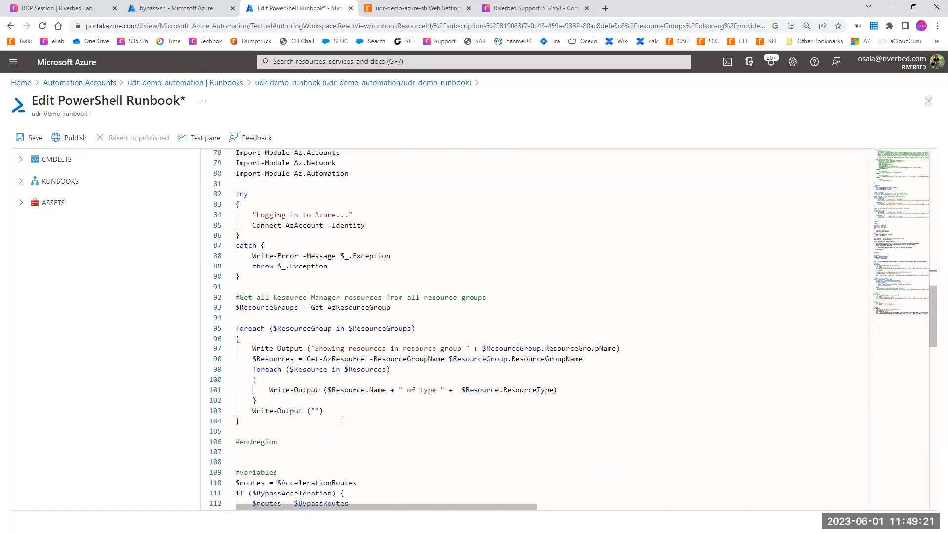
scroll(342, 423, up, 1)
scroll(354, 359, down, 11)
scroll(362, 354, up, 15)
scroll(359, 353, up, 4)
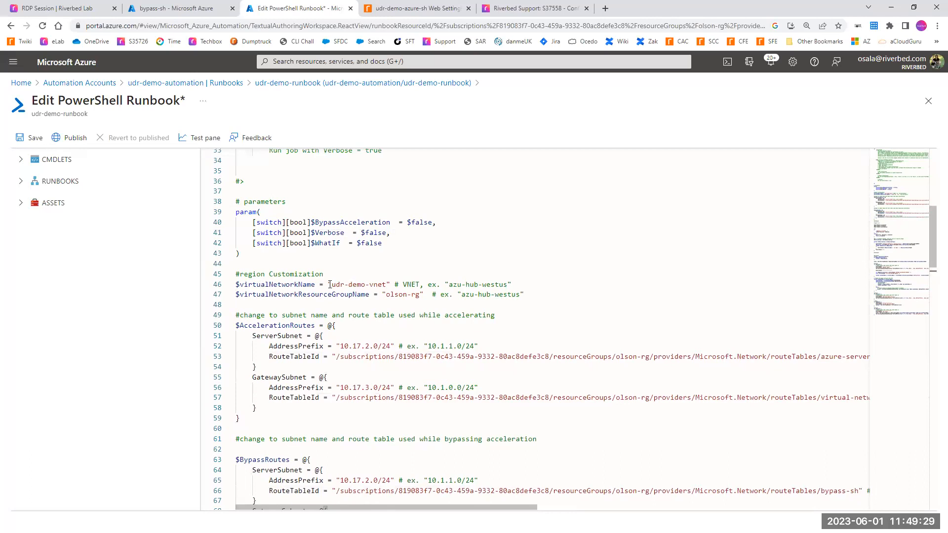
drag(328, 284, 424, 295)
drag(339, 347, 390, 346)
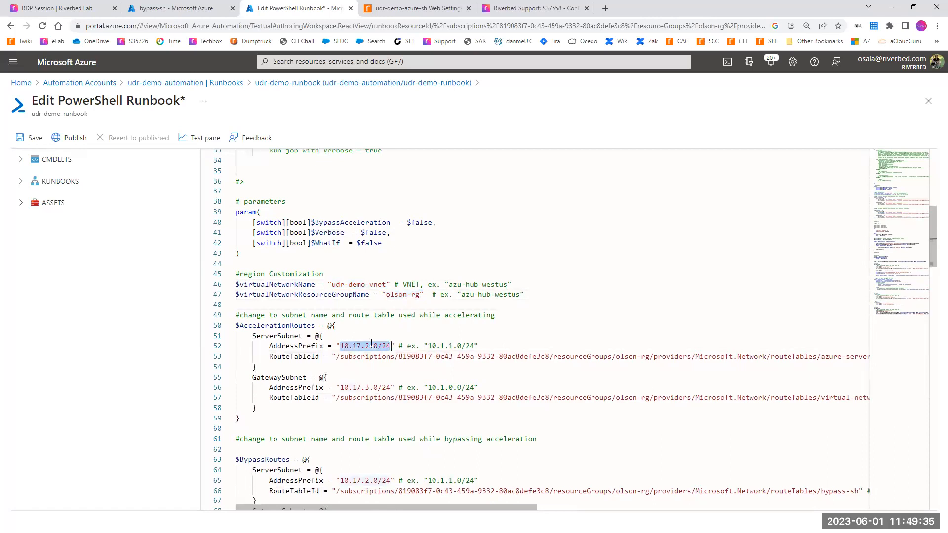
click(168, 8)
click(289, 61)
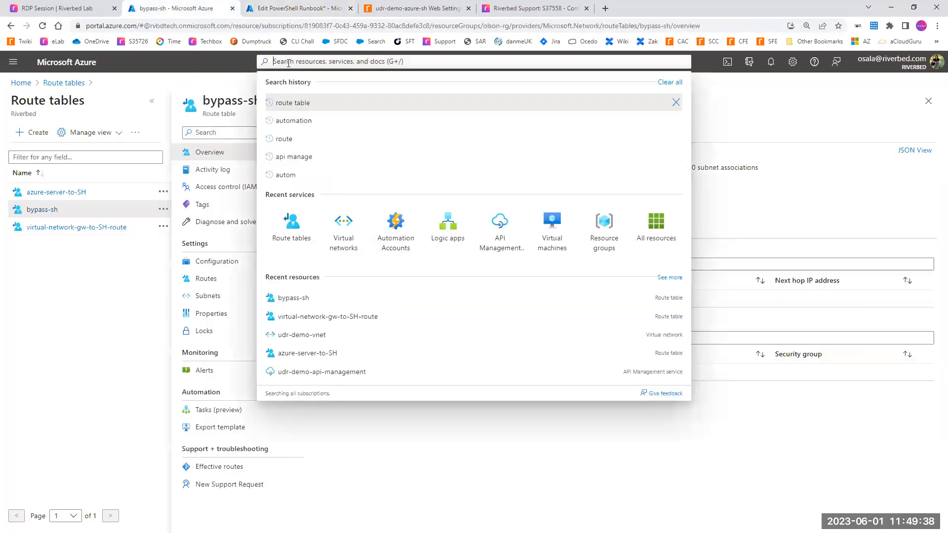
click(343, 227)
click(87, 411)
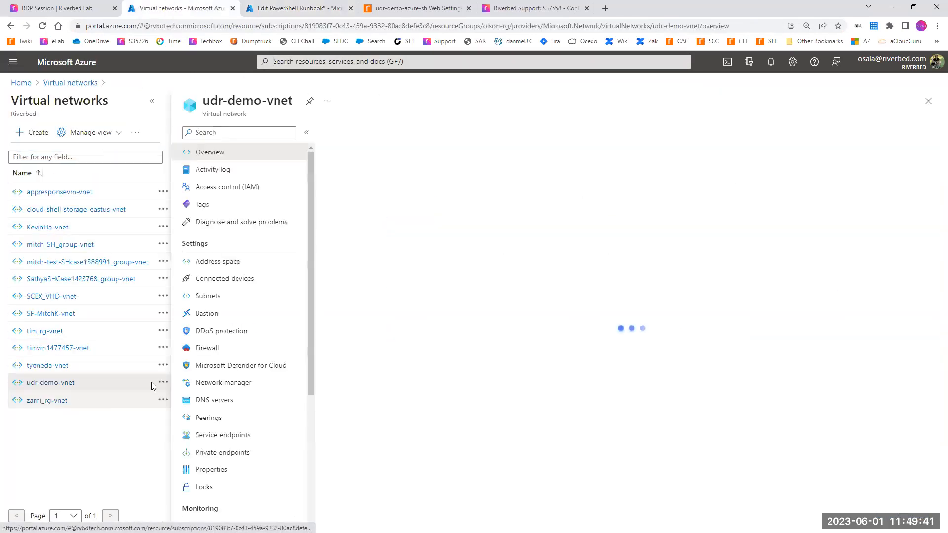
click(207, 296)
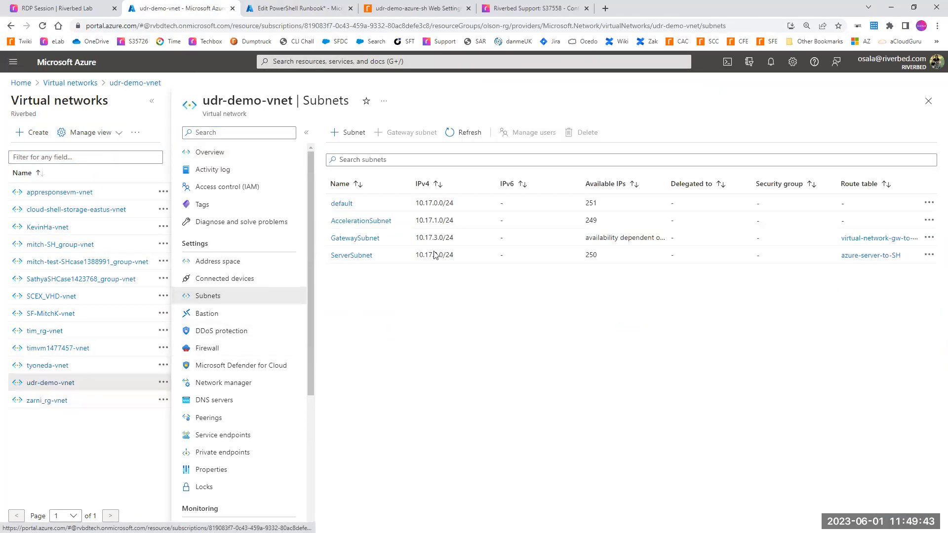
Step: Save the edited udr-demo-runbook and publish it, overriding the previously published version
click(296, 8)
scroll(546, 356, down, 3)
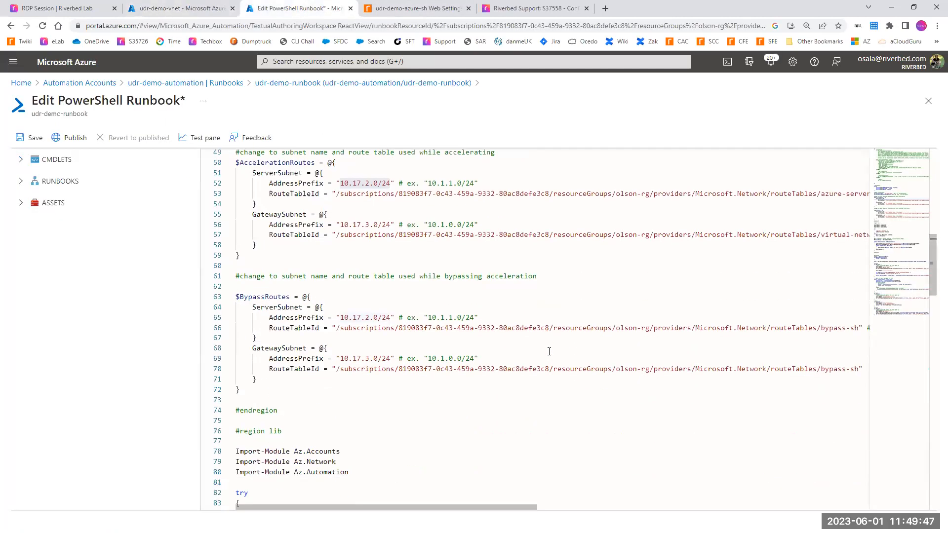
scroll(552, 347, up, 3)
scroll(552, 347, up, 5)
click(21, 138)
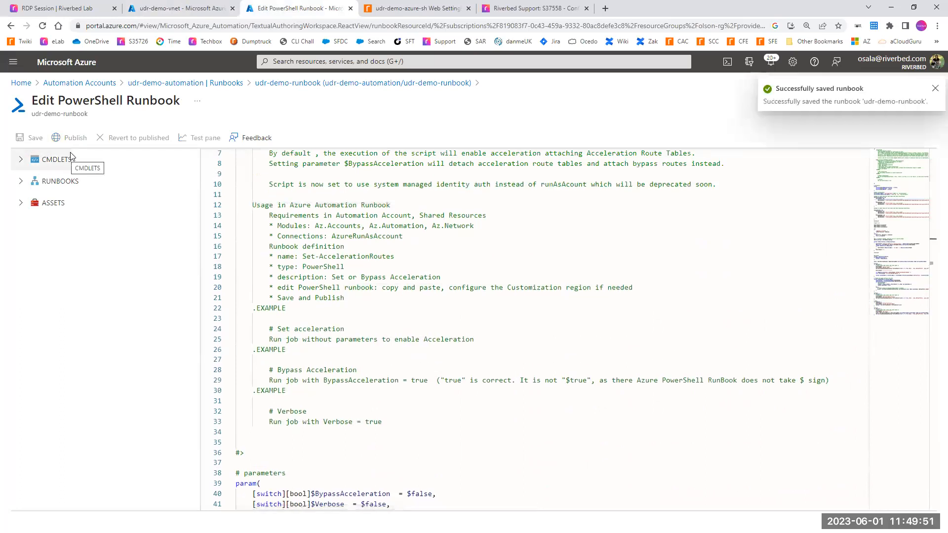
click(75, 140)
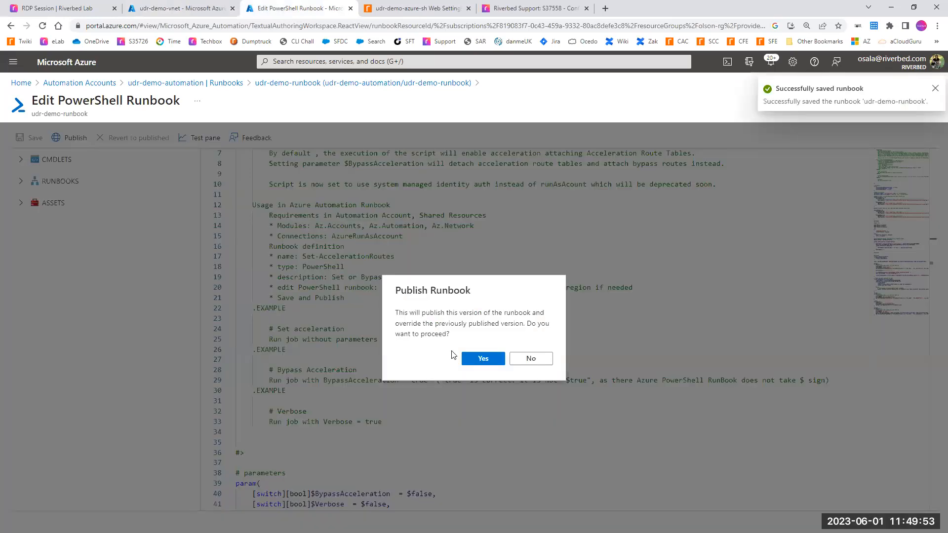
click(478, 359)
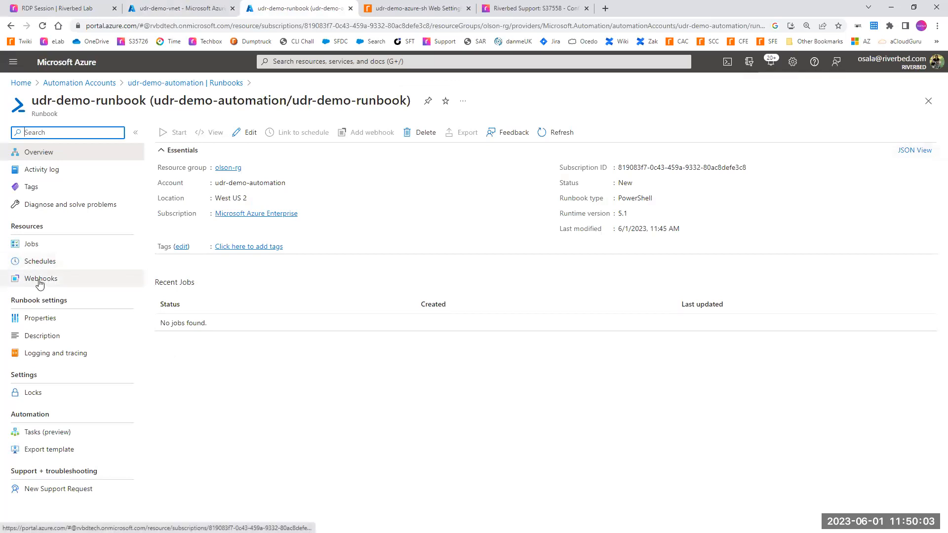
Step: Start creating a webhook for udr-demo-runbook and name it "bypass"
click(49, 281)
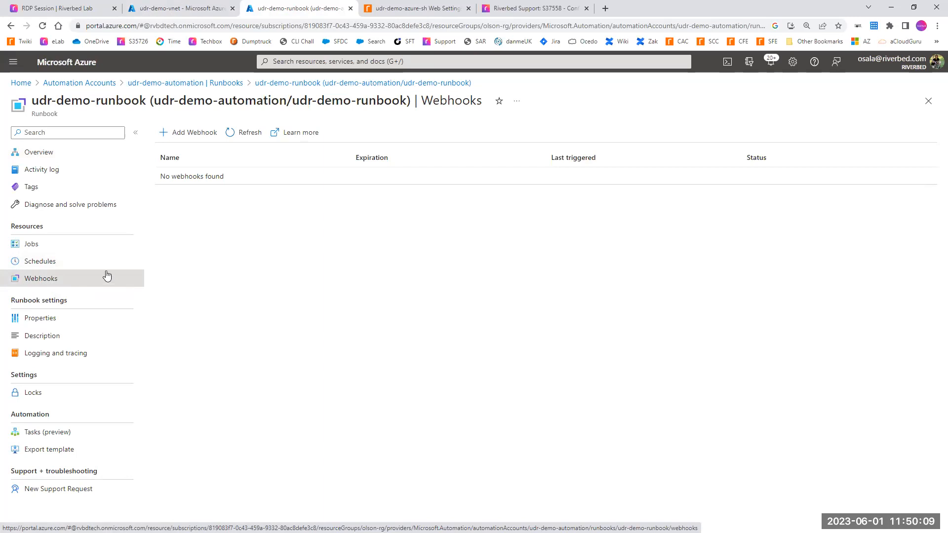
click(206, 143)
click(21, 174)
click(58, 213)
text(bypass)
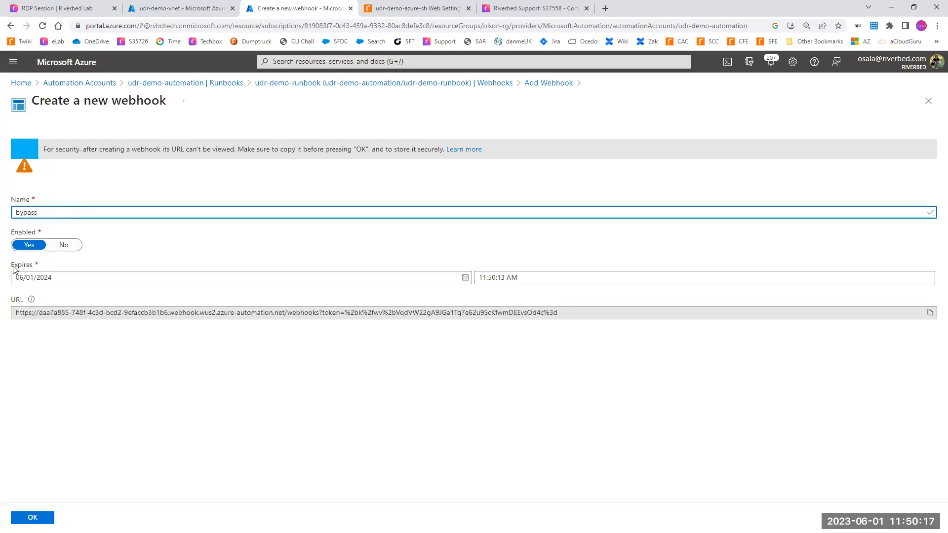
drag(14, 266, 45, 265)
click(36, 274)
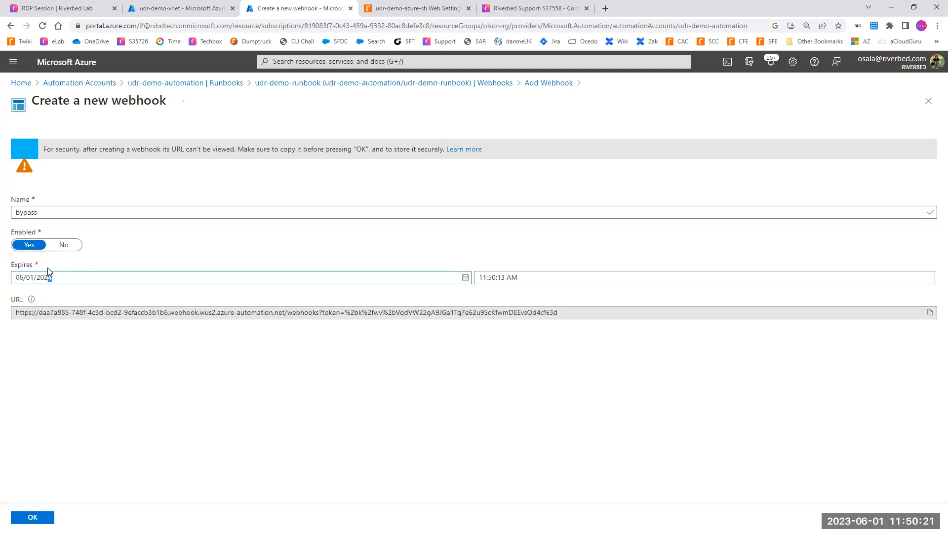
drag(47, 272, 17, 252)
drag(12, 302, 138, 319)
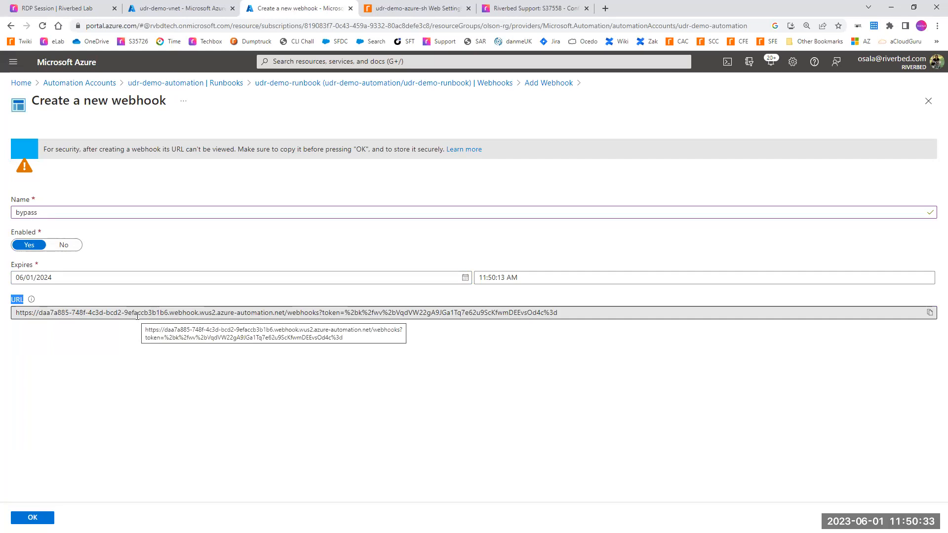
Step: Copy the webhook name into Notepad below the subnet ranges as the label "bypass:"
double_click(48, 215)
key(ctrl+c)
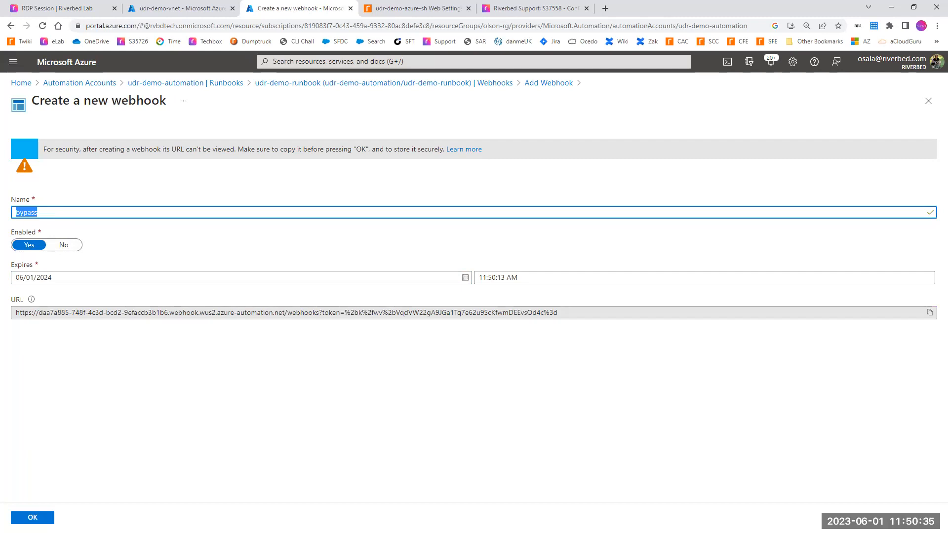
key(alt+Tab)
click(177, 244)
key(Return)
key(Return)
key(Return)
key(Return)
key(ctrl+v)
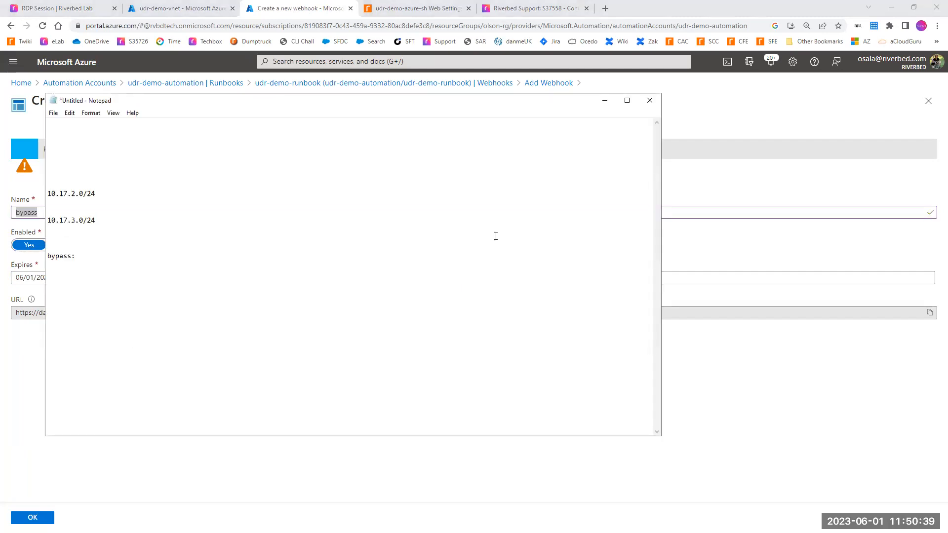
Step: Copy the webhook URL with its token into Notepad after the "bypass:" label and confirm the webhook details
click(922, 329)
click(931, 314)
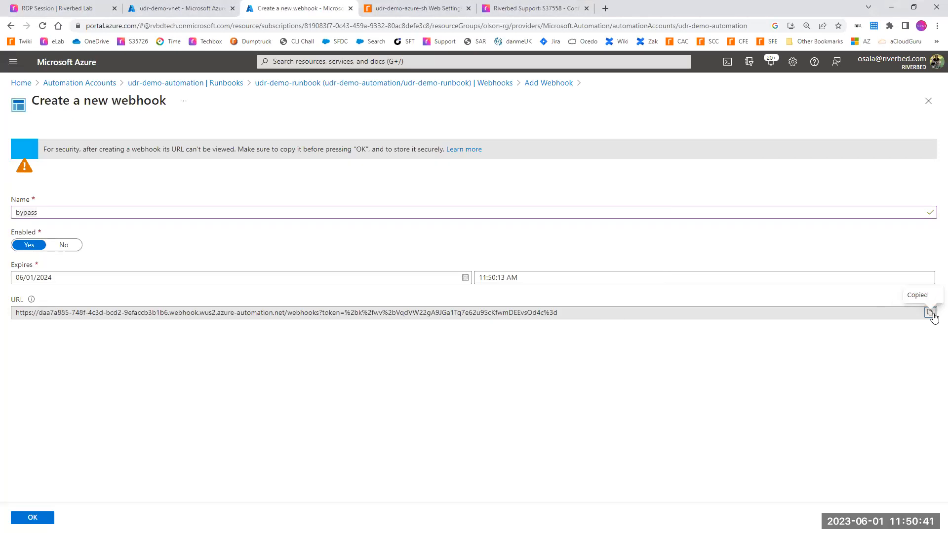
key(alt+Tab)
key(ctrl+v)
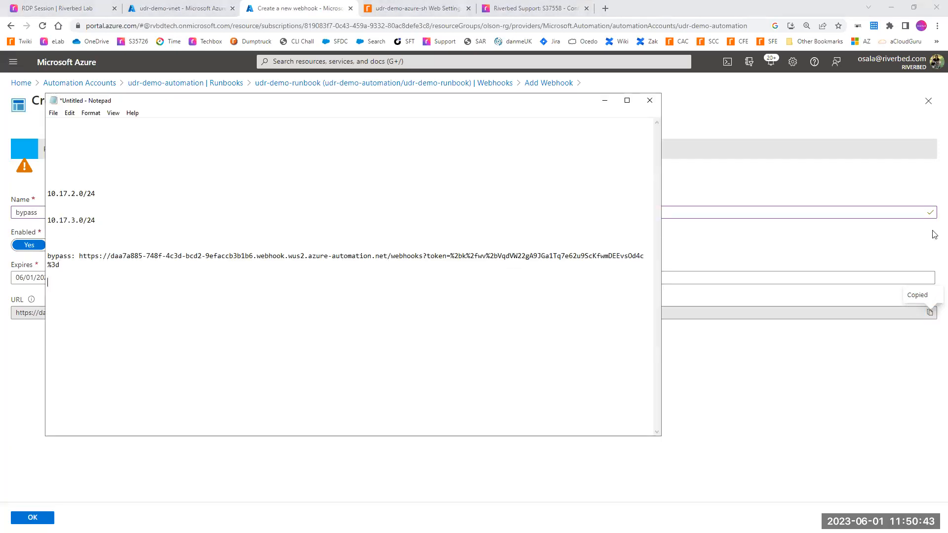
drag(660, 209, 713, 211)
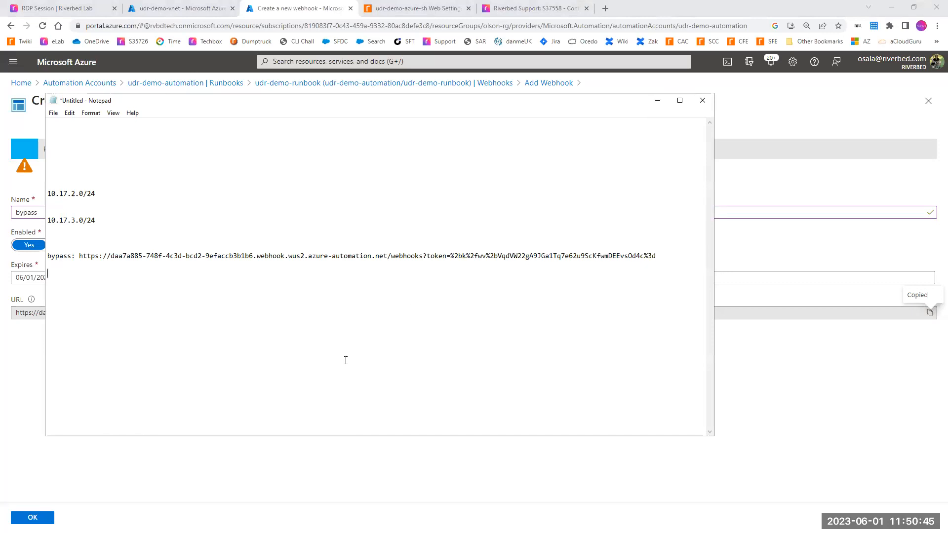
click(324, 473)
click(32, 517)
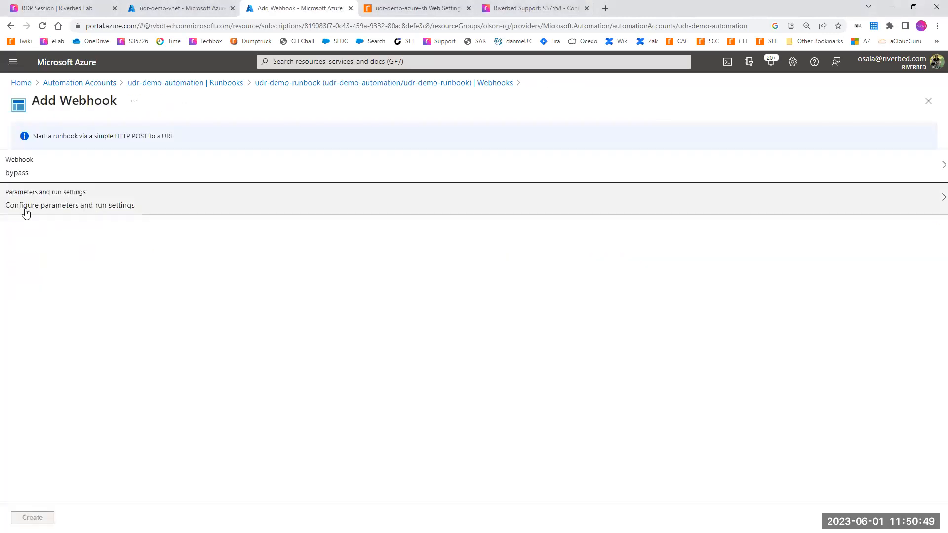
Step: Set the bypass webhook's BYPASSACCELERATION and VERBOSE parameters to 1 and confirm the run settings
click(27, 212)
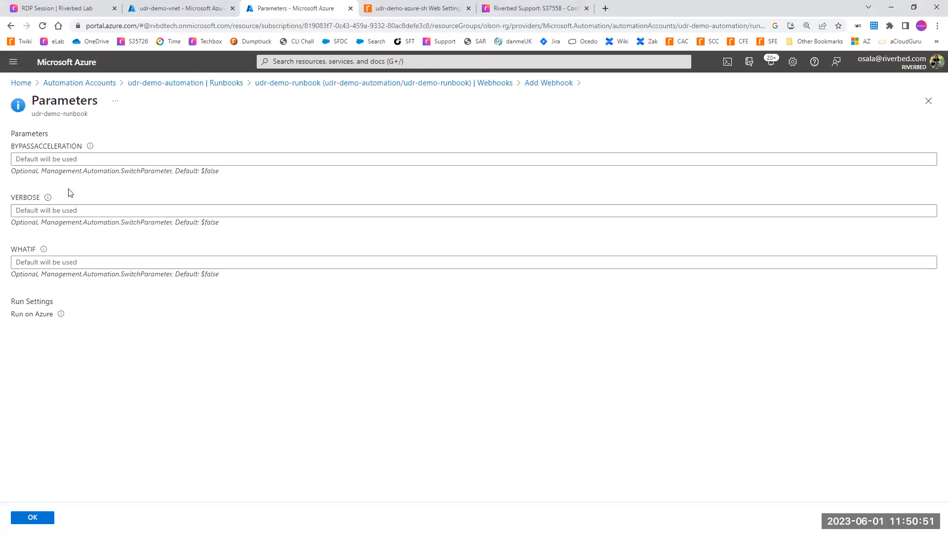
click(35, 159)
text(1)
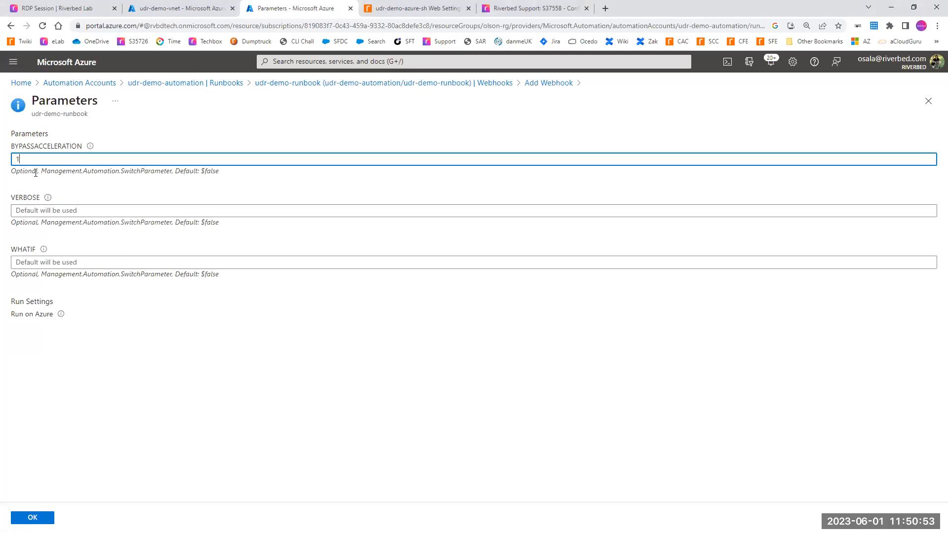
click(26, 212)
text(1)
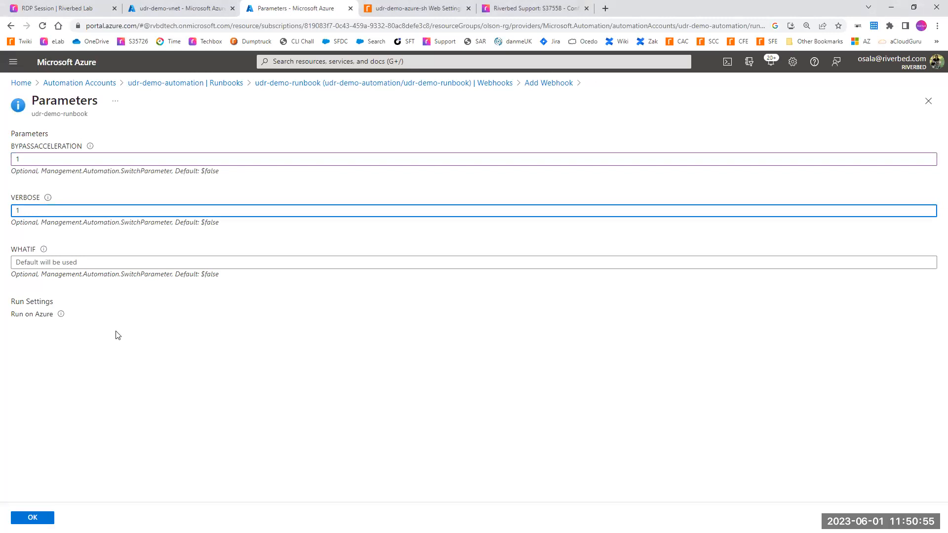
click(32, 518)
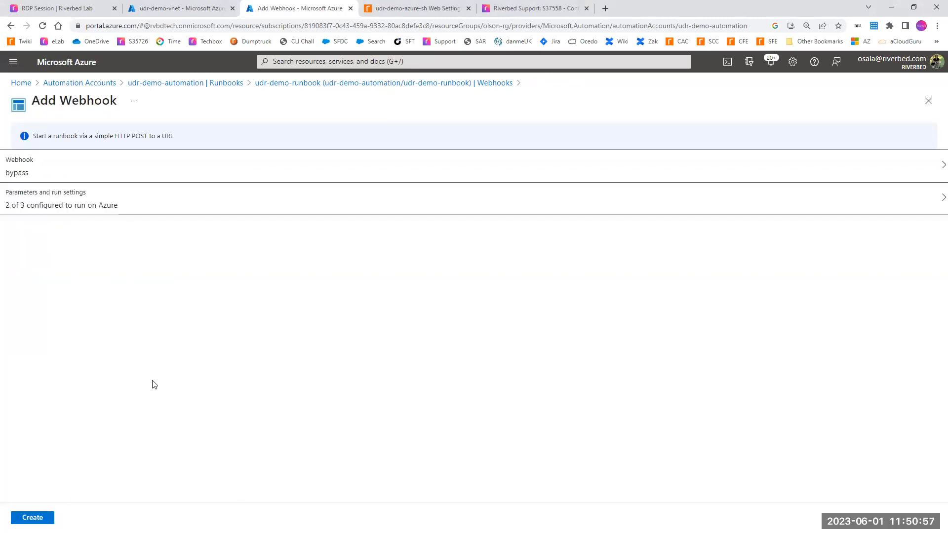
Step: Create the bypass webhook and start another webhook for udr-demo-runbook named "optimize"
click(33, 518)
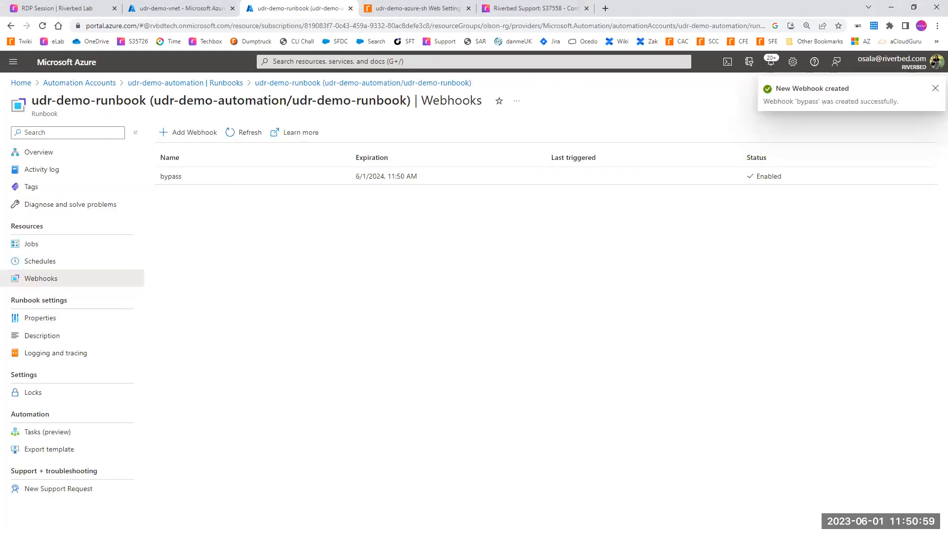
click(194, 141)
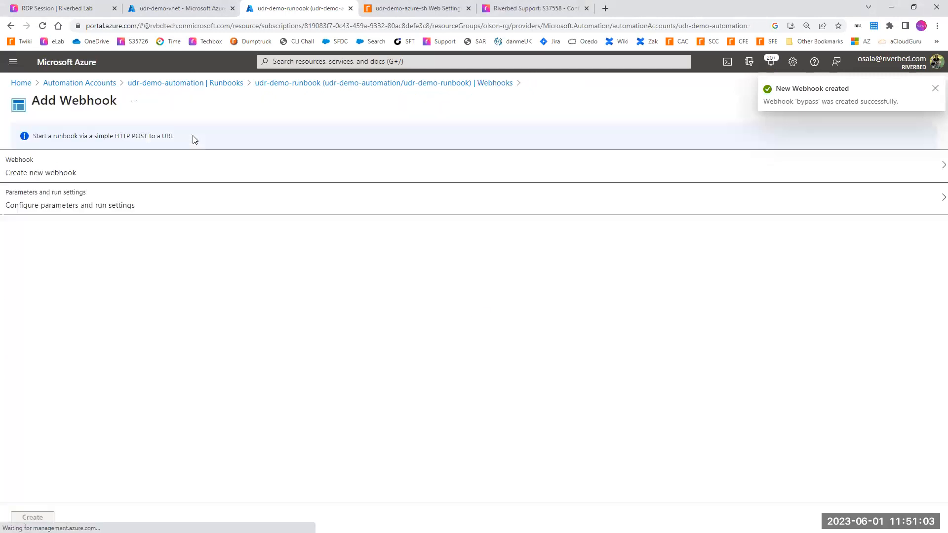
click(44, 179)
click(51, 242)
text(op'timize)
key(ctrl+a)
text(opti)
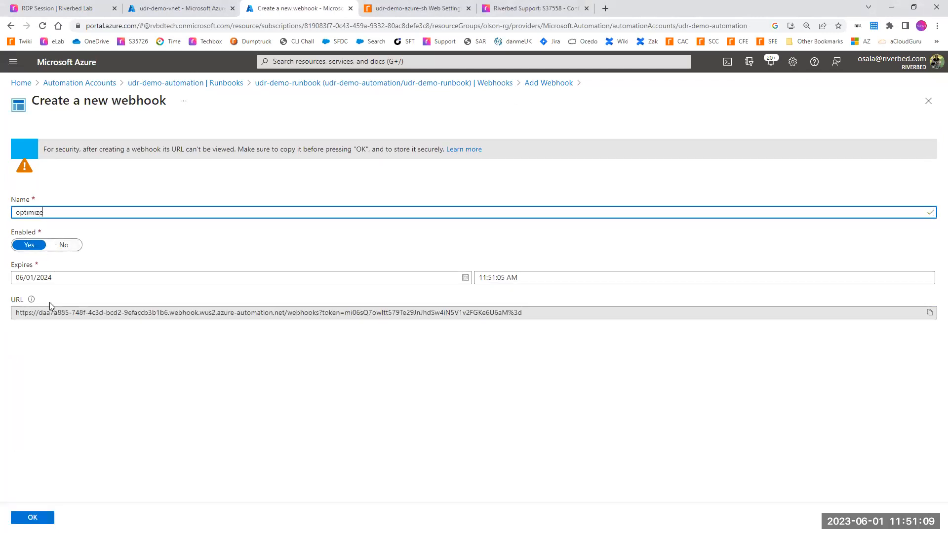
Step: Copy the new webhook's name into Notepad below the bypass entry as the label "optimize:"
key(ctrl+a)
key(alt+Tab)
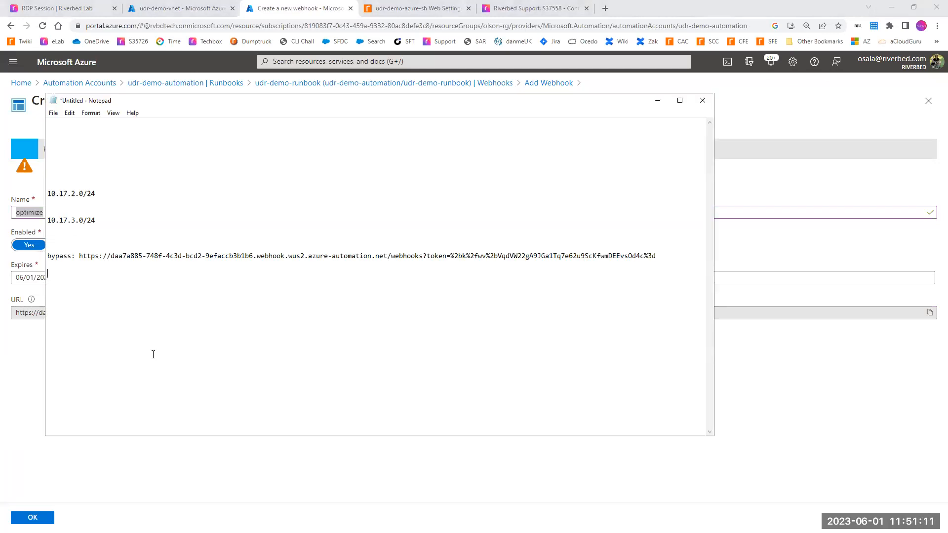
key(ctrl+v)
text(:)
key(alt+Tab)
Step: Copy the optimize webhook's URL with its token into Notepad after its label and confirm the webhook details
click(929, 312)
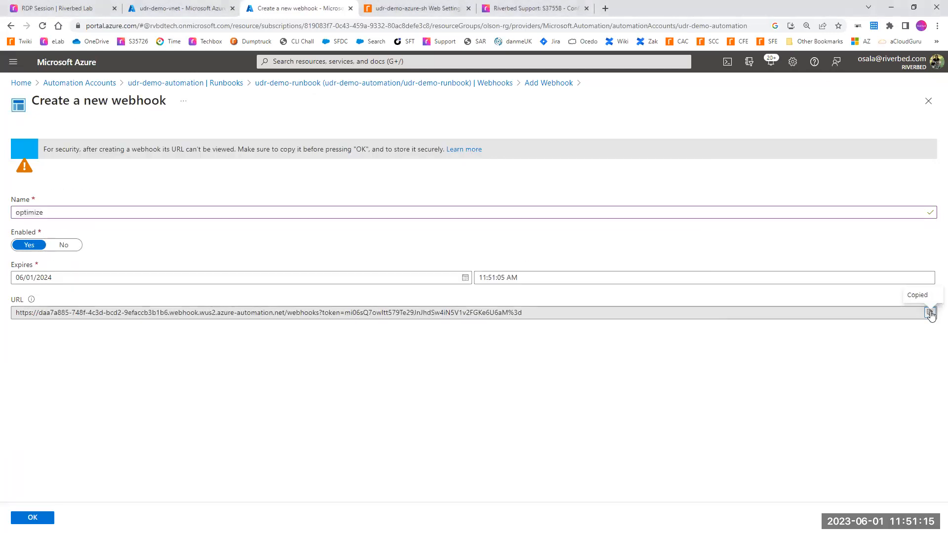
key(alt+Tab)
key(ctrl+v)
key(Return)
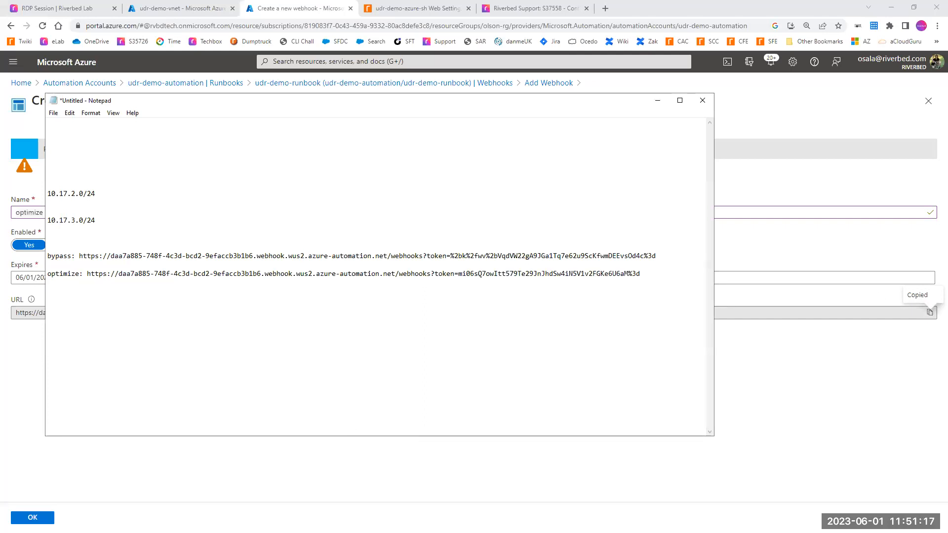
key(alt+Tab)
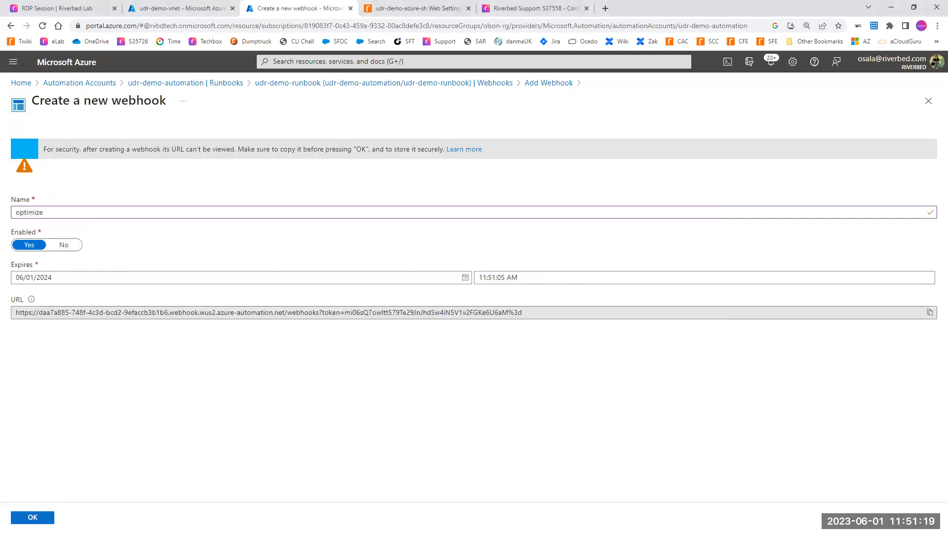
click(32, 518)
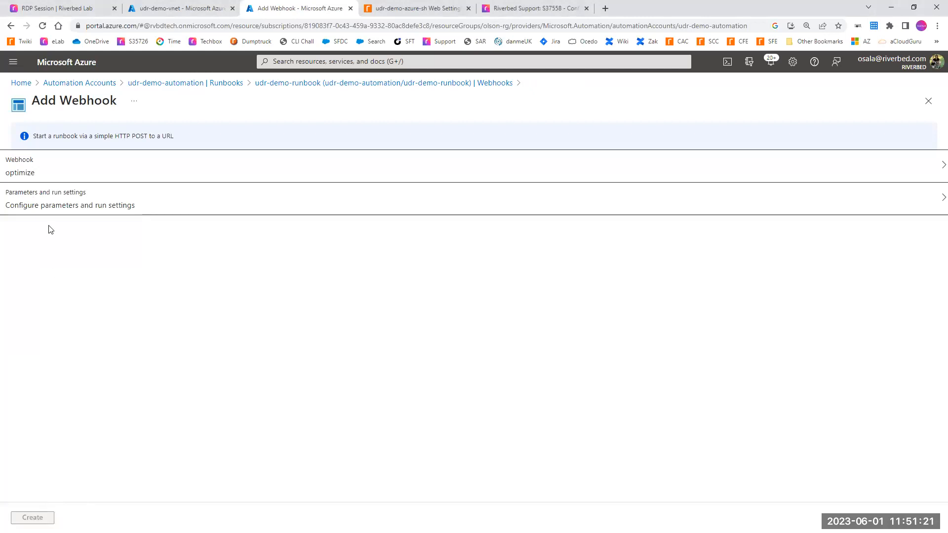
Step: Accept the default parameters and run settings for the optimize webhook and create it
click(53, 211)
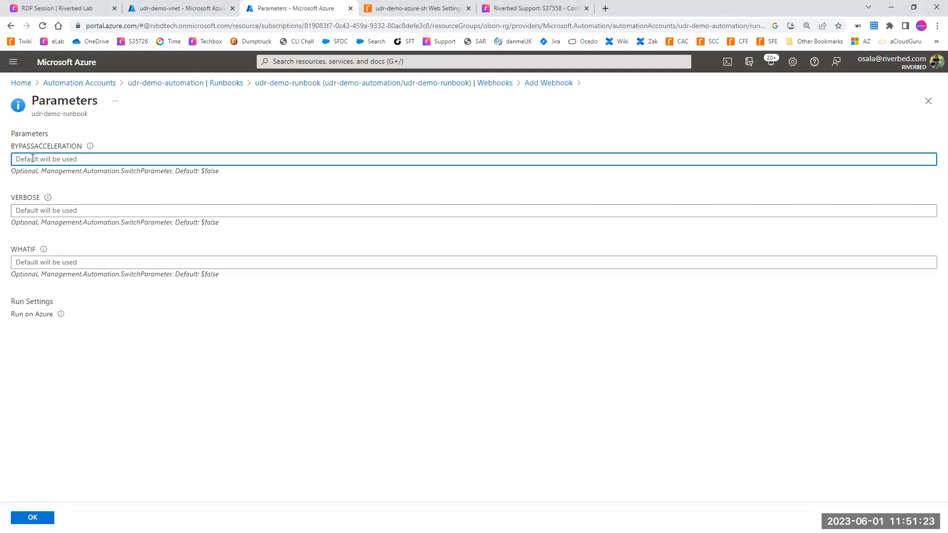
click(33, 517)
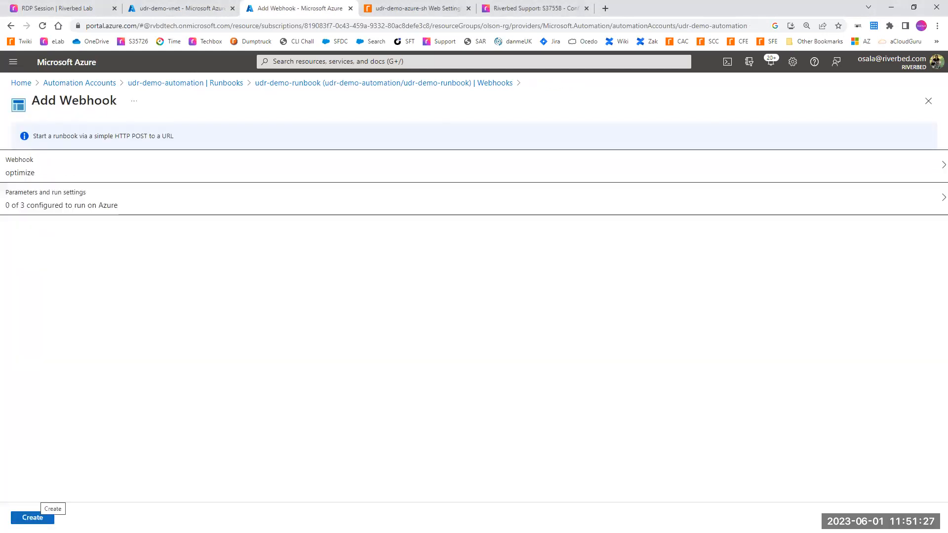
click(33, 516)
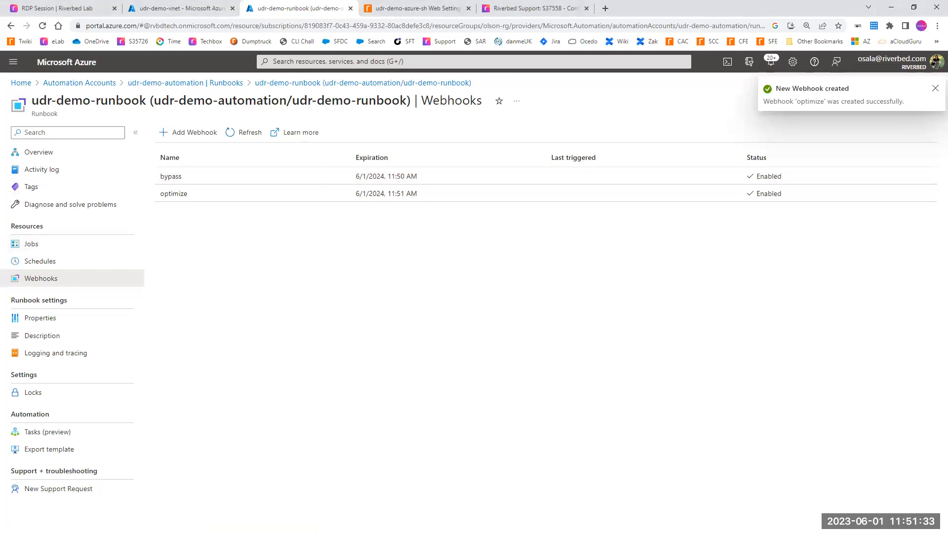
key(alt+Tab)
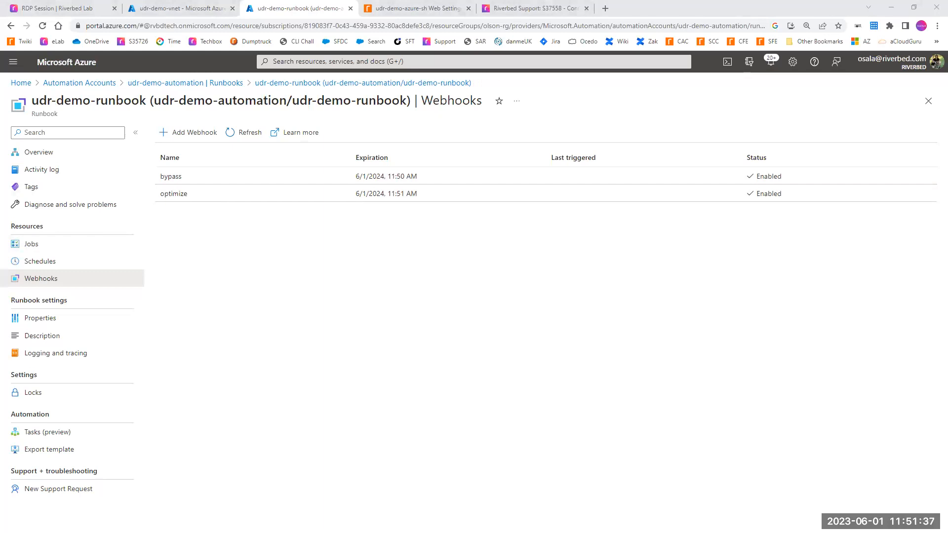
Step: Find the Logic apps service with the search "logic app" and start creating a new logic app
click(291, 62)
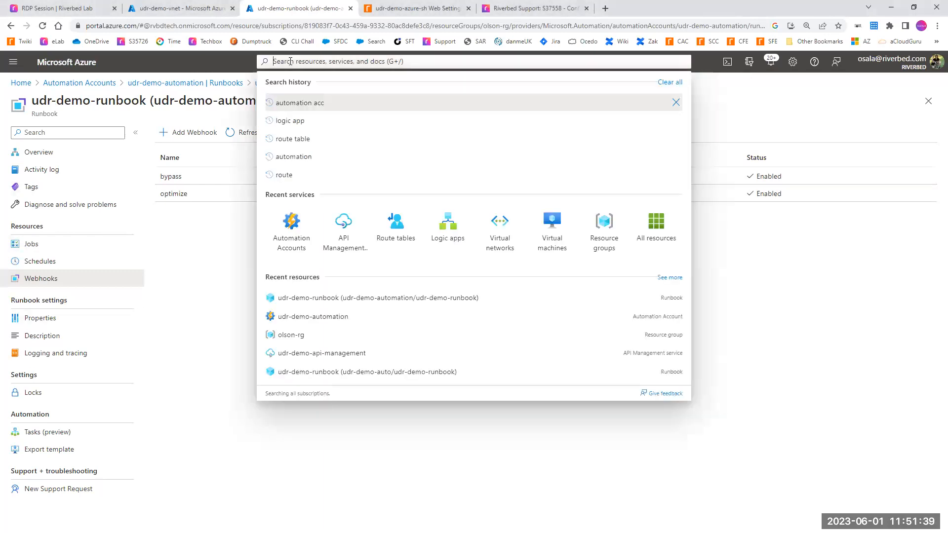
text(logic app)
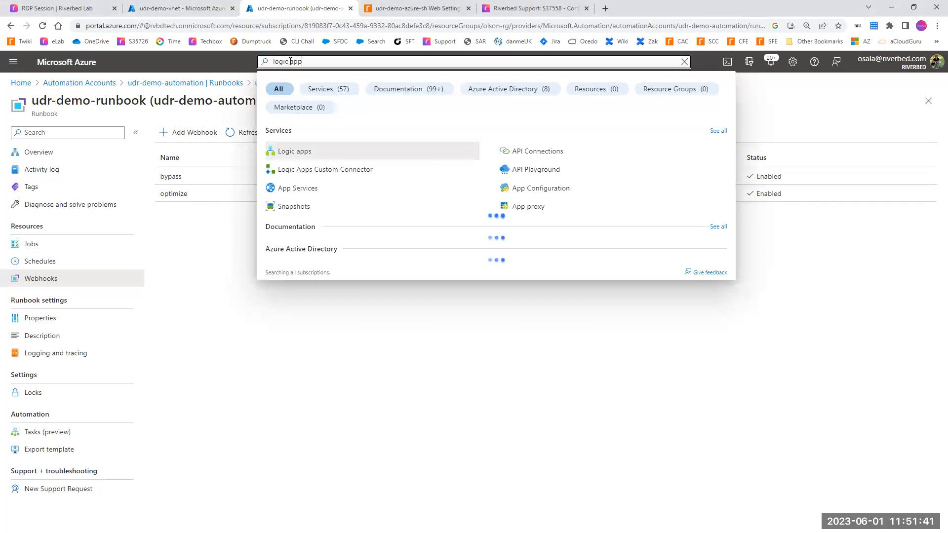
click(287, 152)
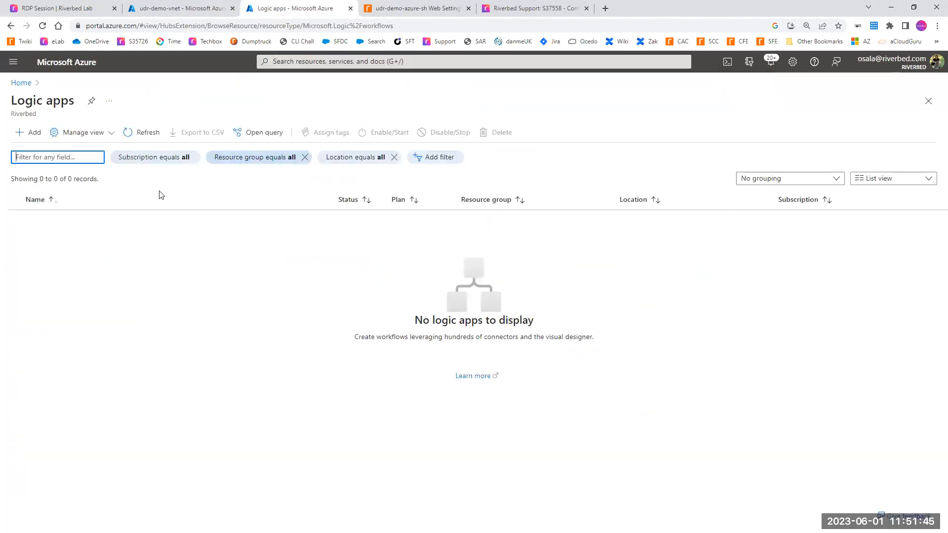
click(32, 134)
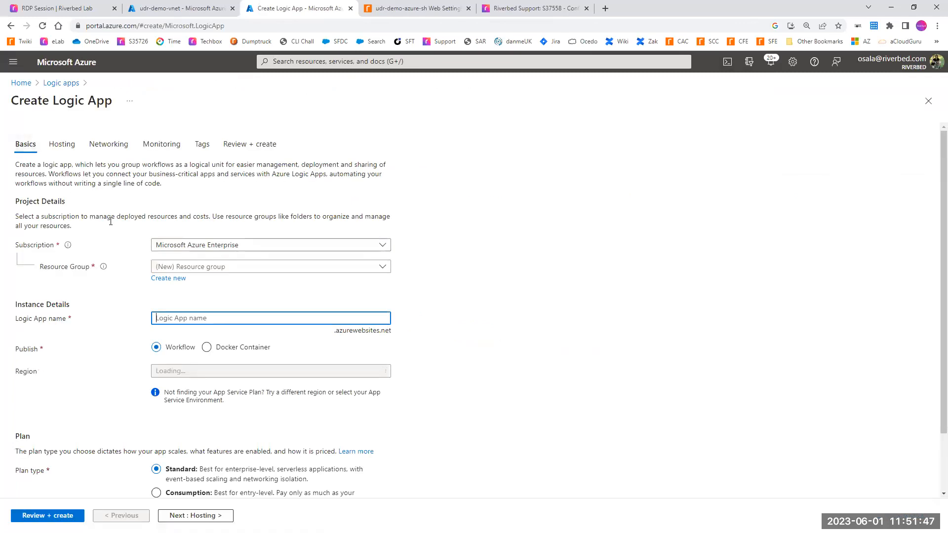
Step: Set the logic app's resource group to olson-rg, its name to udr-demo-logicapp and its region to West US 2
click(166, 267)
text(olson)
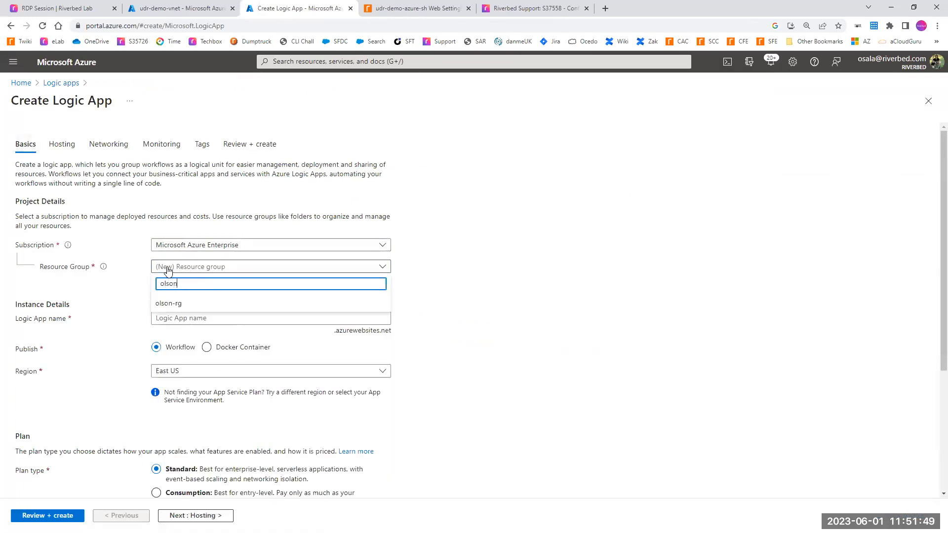
click(163, 304)
click(163, 320)
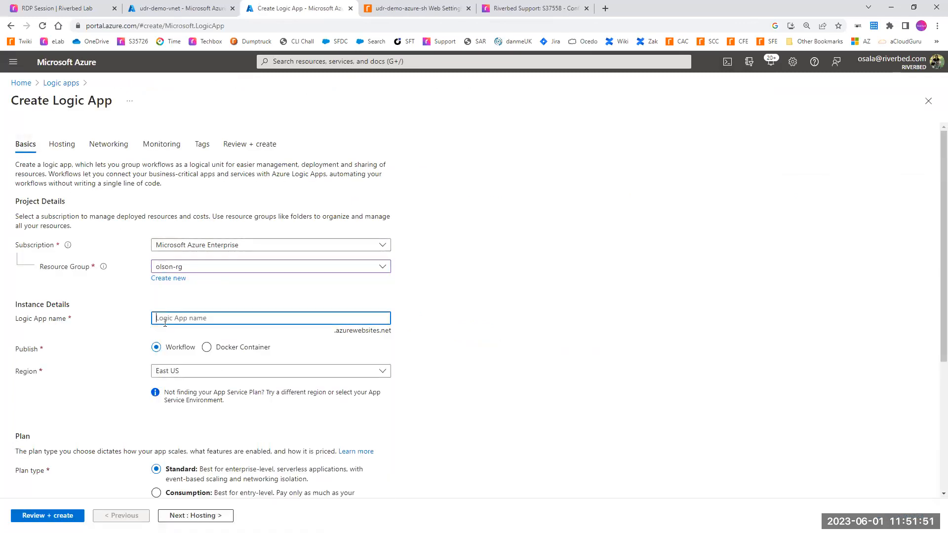
text(udr-demo-logicapp)
click(170, 371)
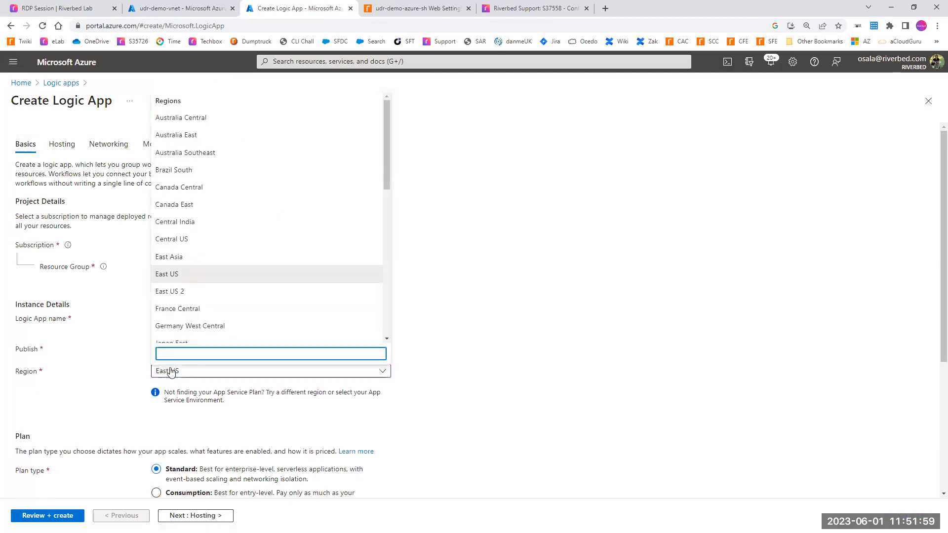
text(w)
click(244, 319)
scroll(443, 330, down, 3)
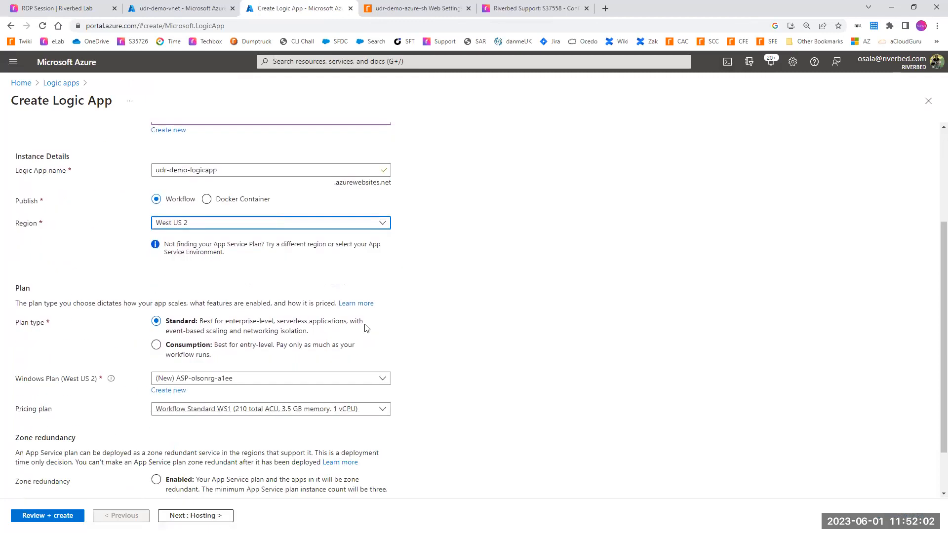
Step: Choose the Consumption plan type for udr-demo-logicapp, then review and create the logic app
click(156, 345)
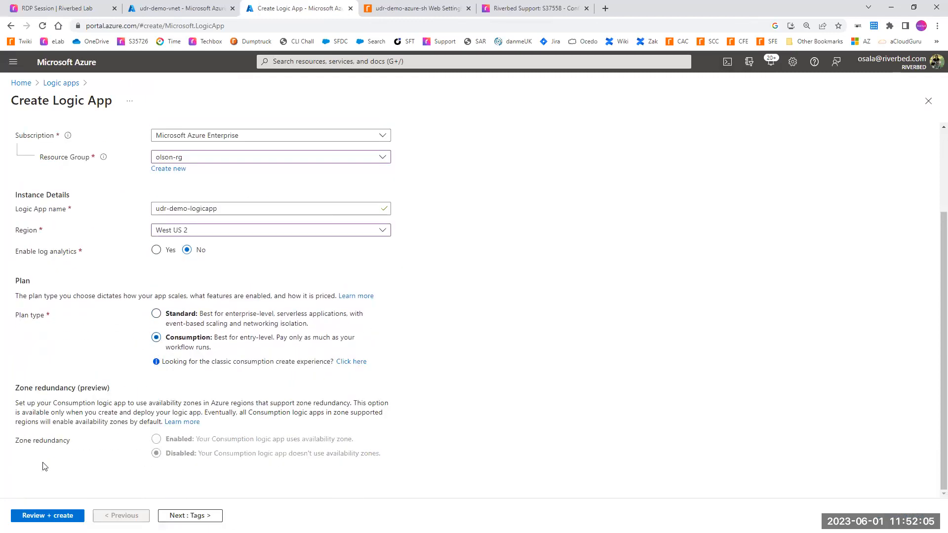
click(47, 516)
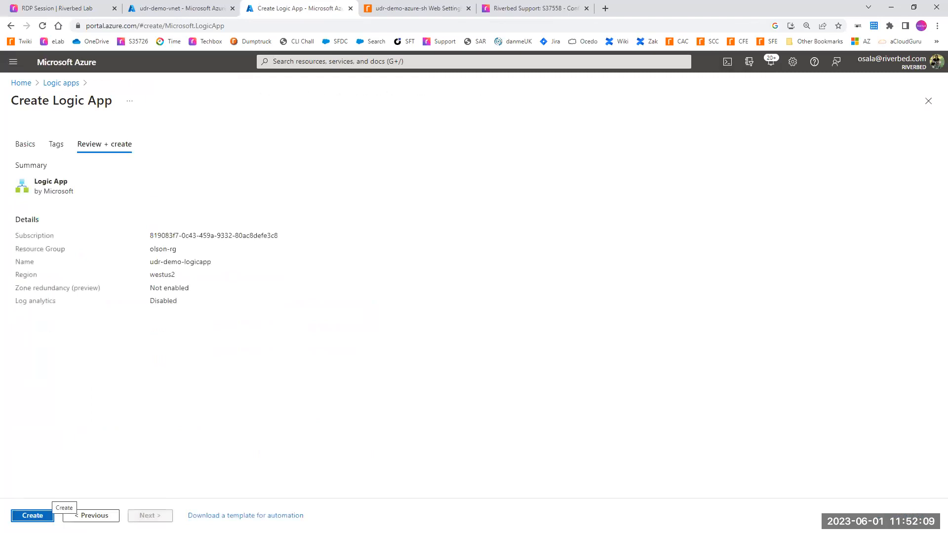
click(47, 516)
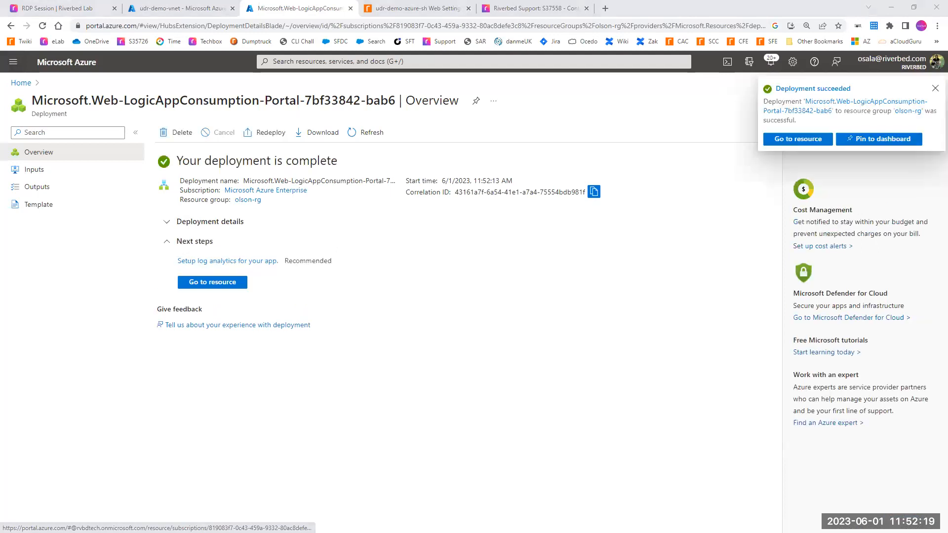
Step: Open the deployed udr-demo-logicapp resource and start its workflow from the Blank Logic App template
click(224, 282)
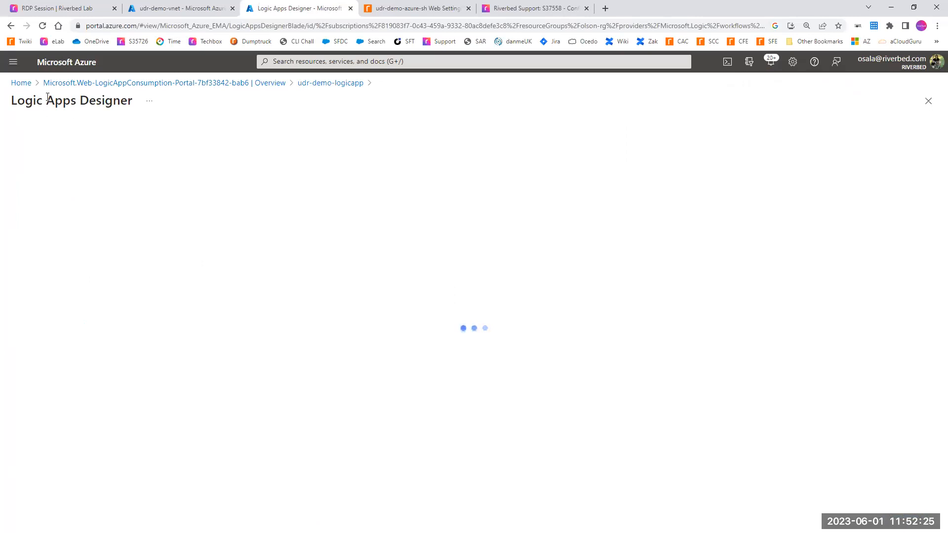
scroll(260, 351, down, 8)
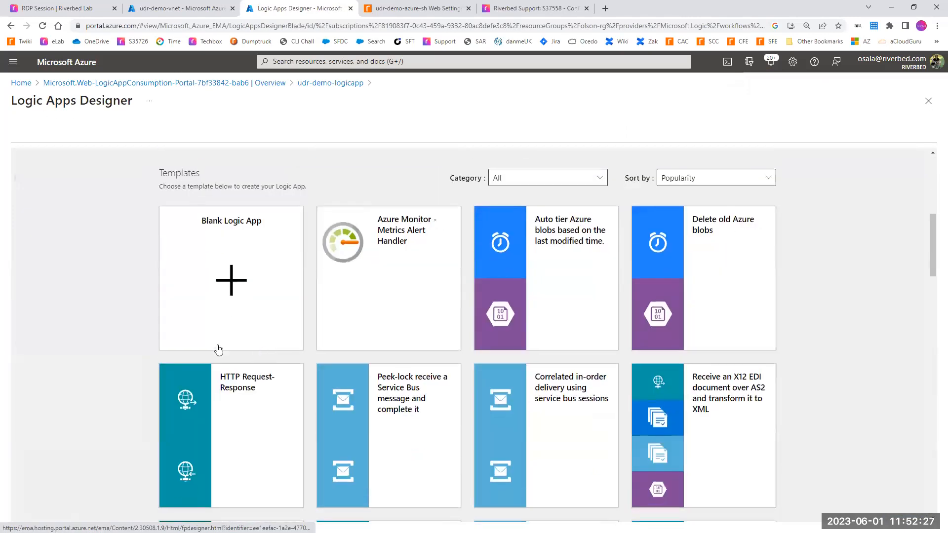
click(253, 278)
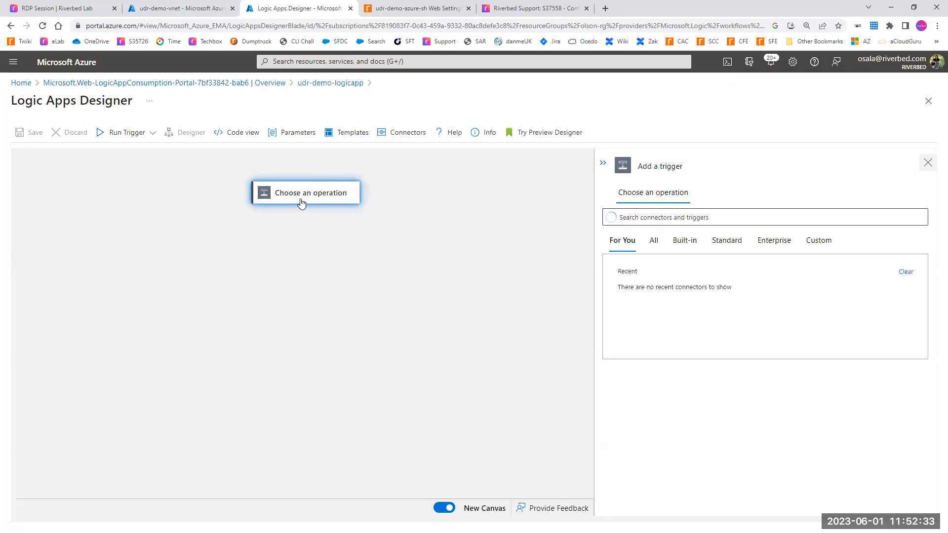
Step: Add a Schedule Recurrence trigger to the workflow and set it to run every 30 seconds
click(624, 217)
text(red)
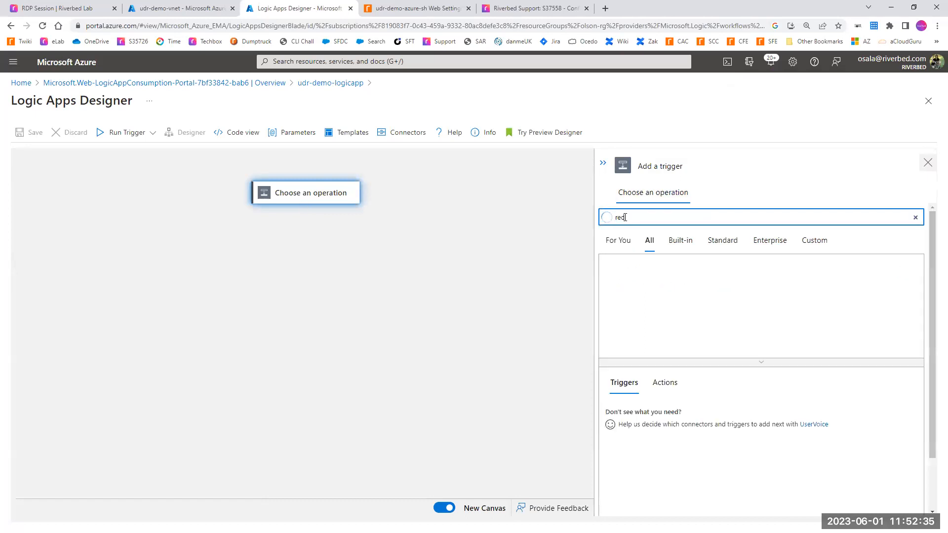
click(855, 334)
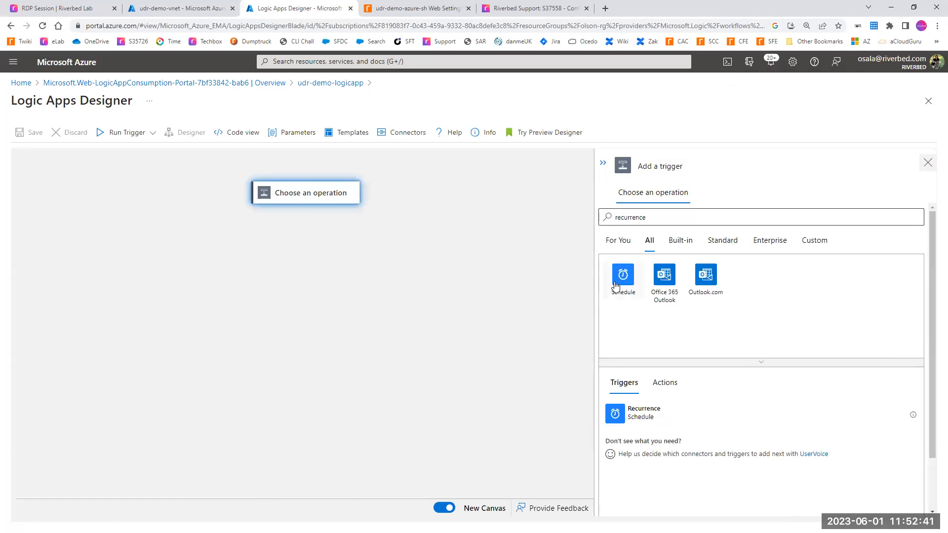
click(623, 279)
click(655, 277)
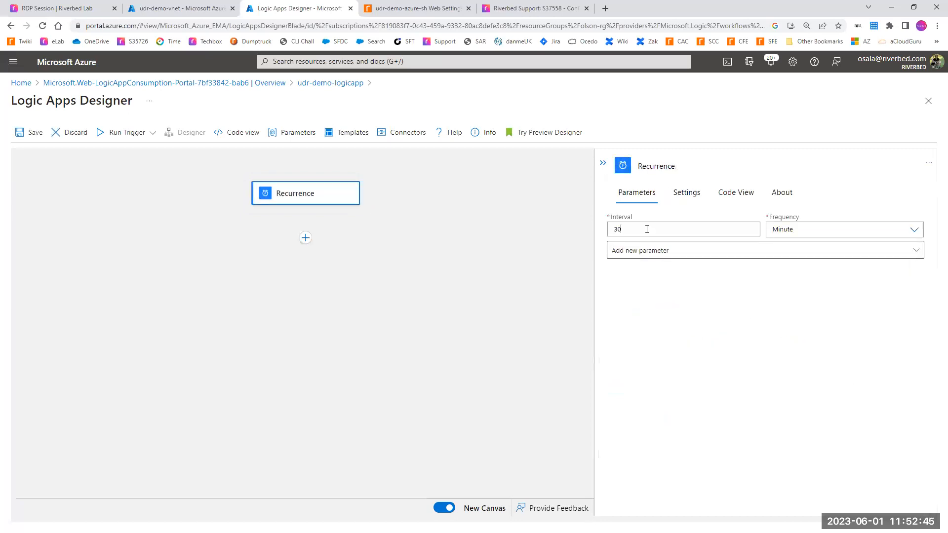
click(805, 235)
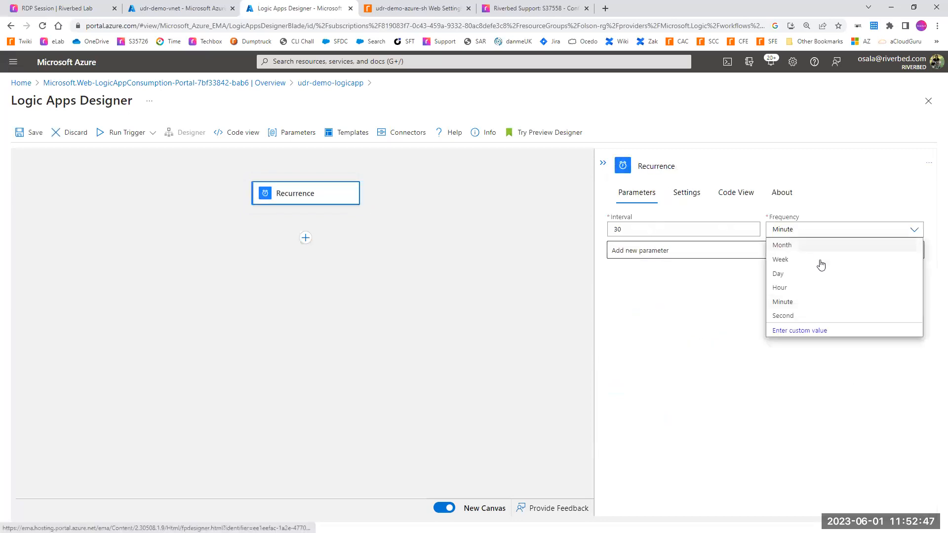
click(791, 318)
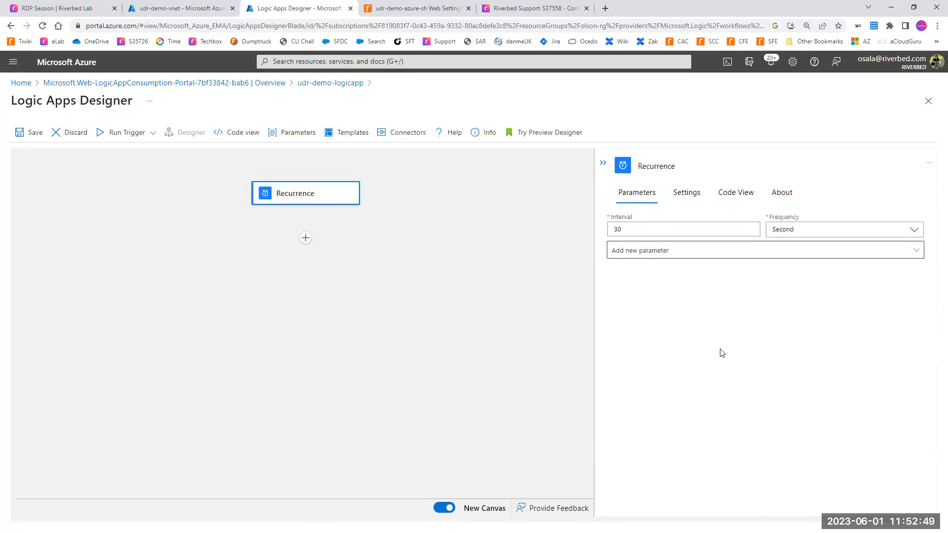
Step: Add an Azure API Management action below the Recurrence trigger, using the sh-monitor operation of udr-demo-api-management
click(308, 247)
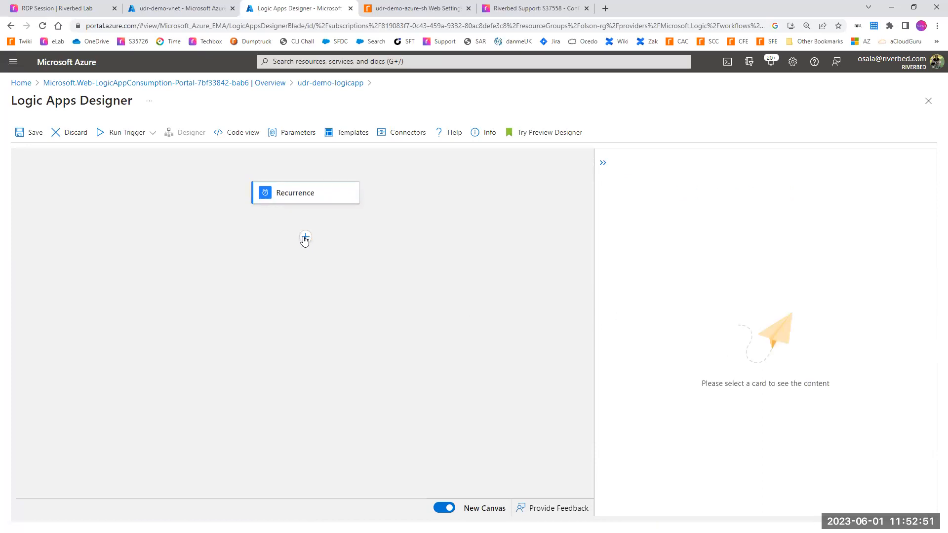
click(304, 239)
click(304, 259)
click(630, 227)
text(api-management)
key(Return)
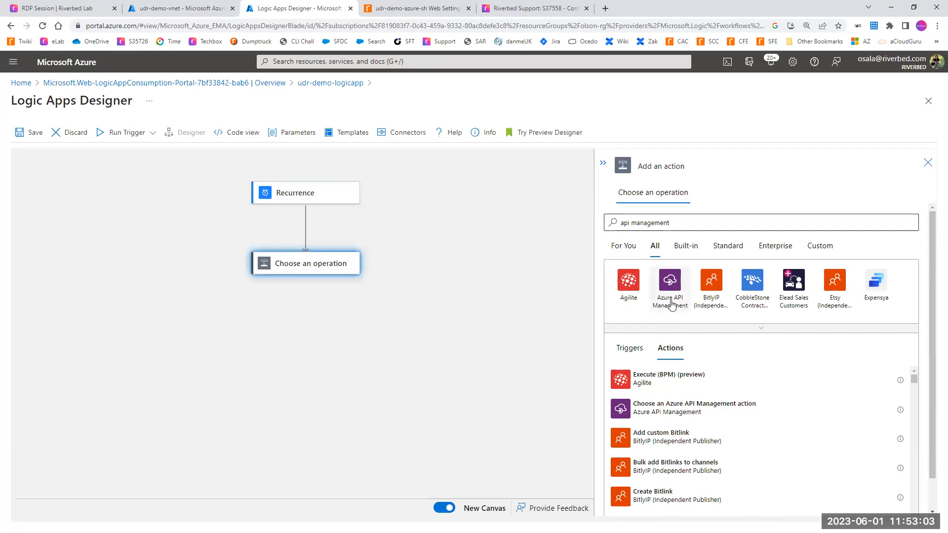
click(671, 303)
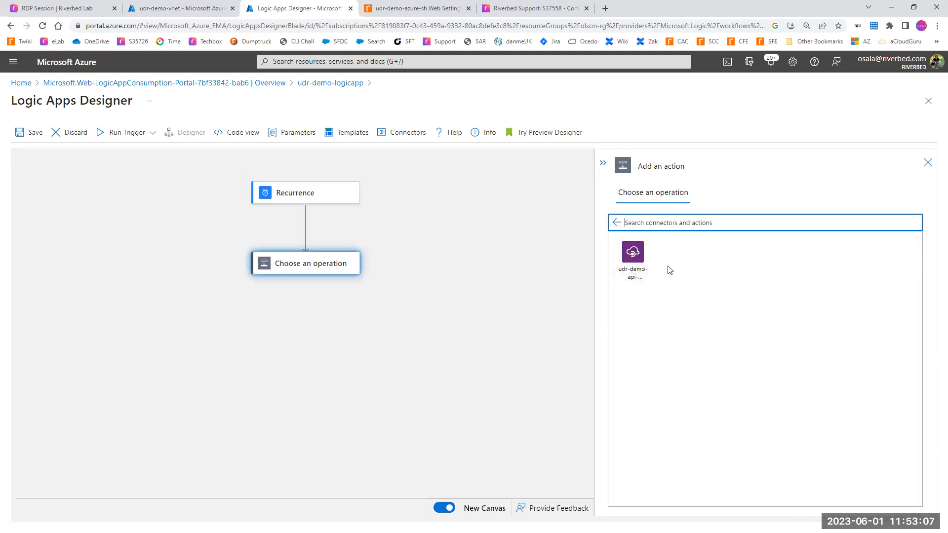
click(634, 252)
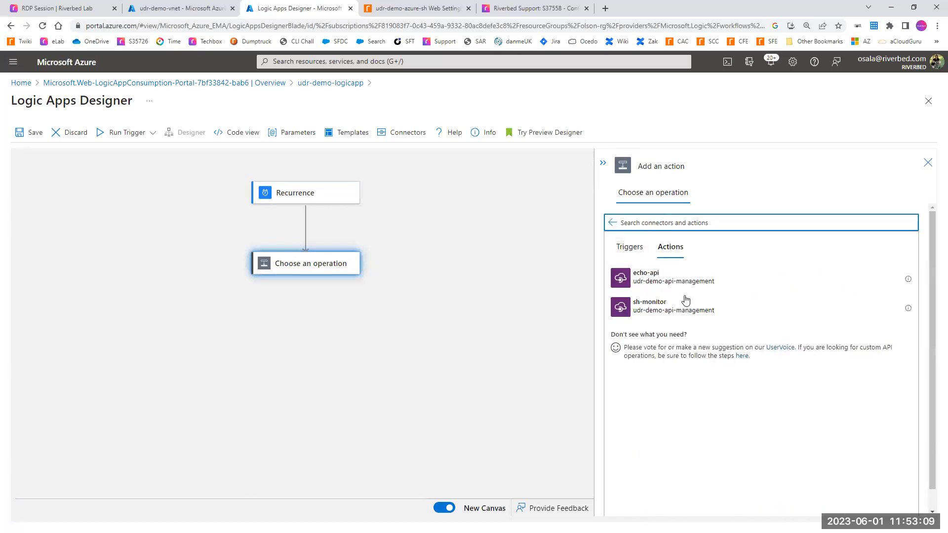
click(681, 306)
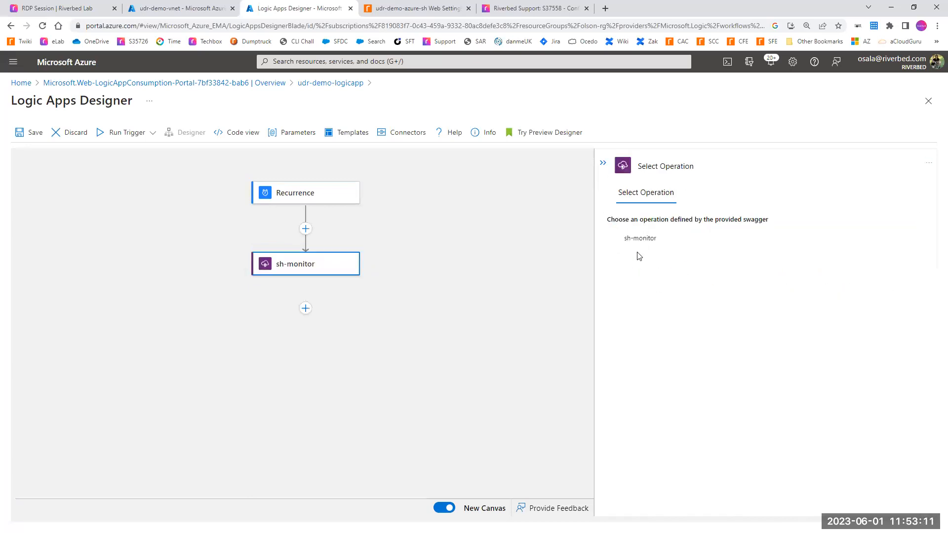
click(636, 244)
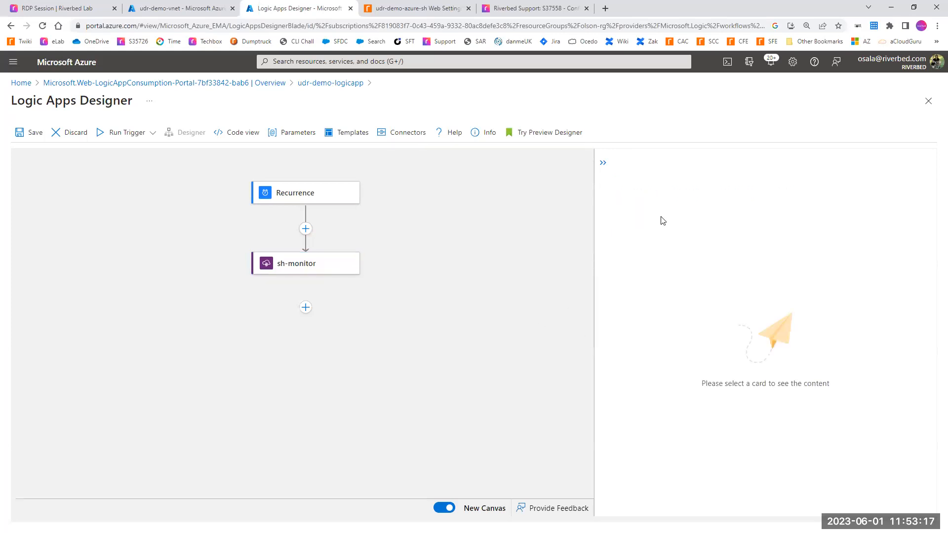
Step: Set the sh-monitor action's retry policy type to None and apply the setting
click(341, 267)
click(687, 193)
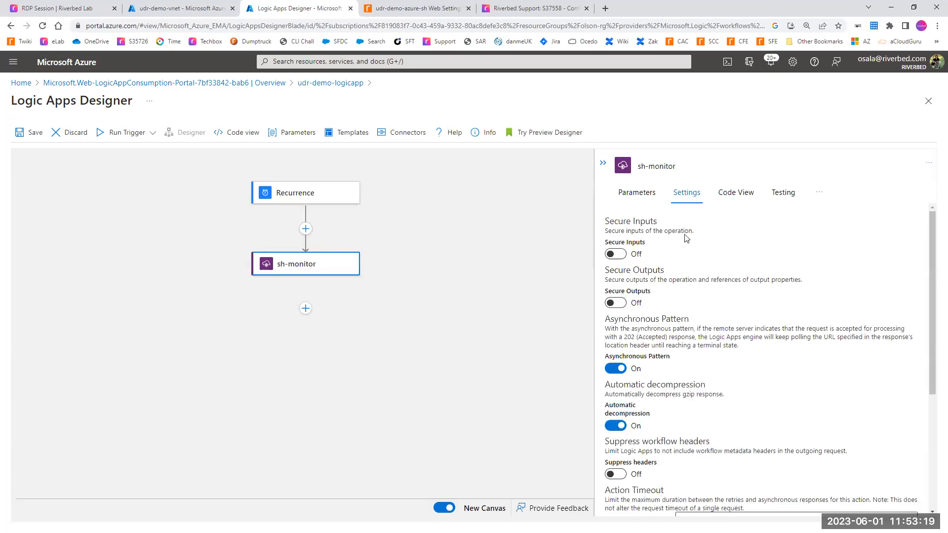
scroll(713, 275, down, 3)
scroll(714, 275, down, 2)
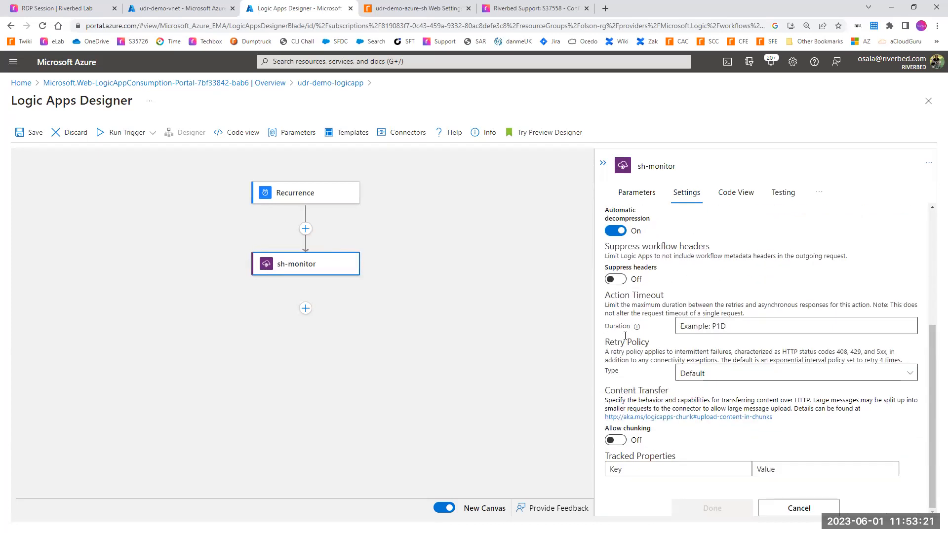
drag(606, 342, 637, 342)
click(699, 375)
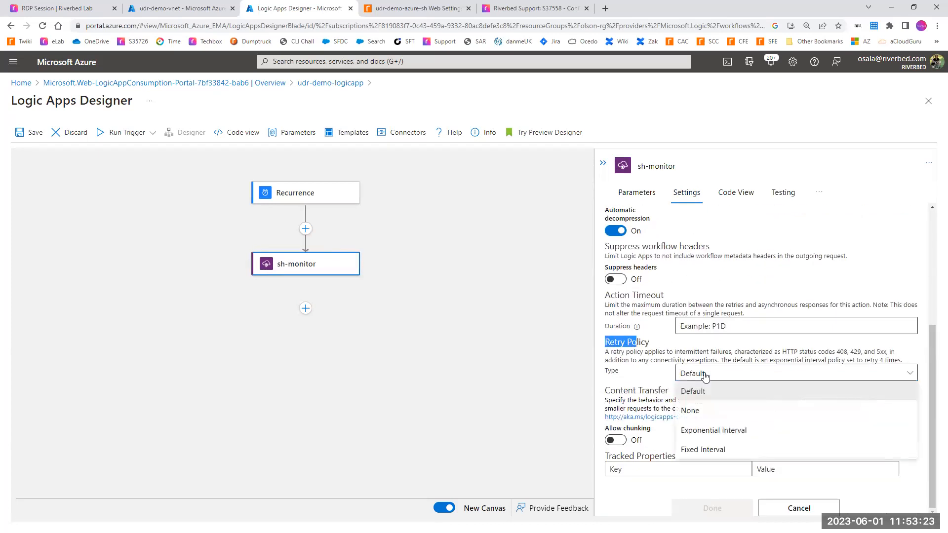
click(696, 411)
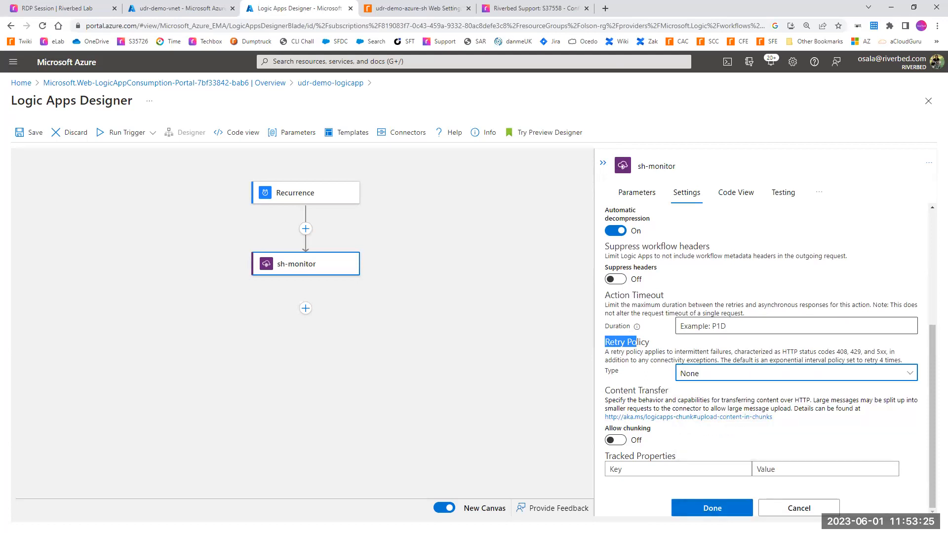
click(723, 509)
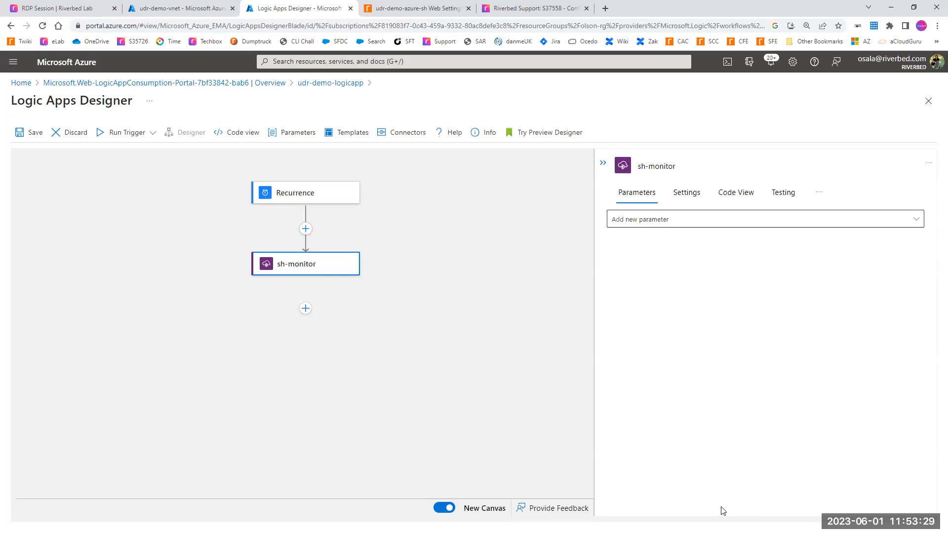
Step: Insert a Condition control action below the sh-monitor action
click(306, 309)
click(303, 330)
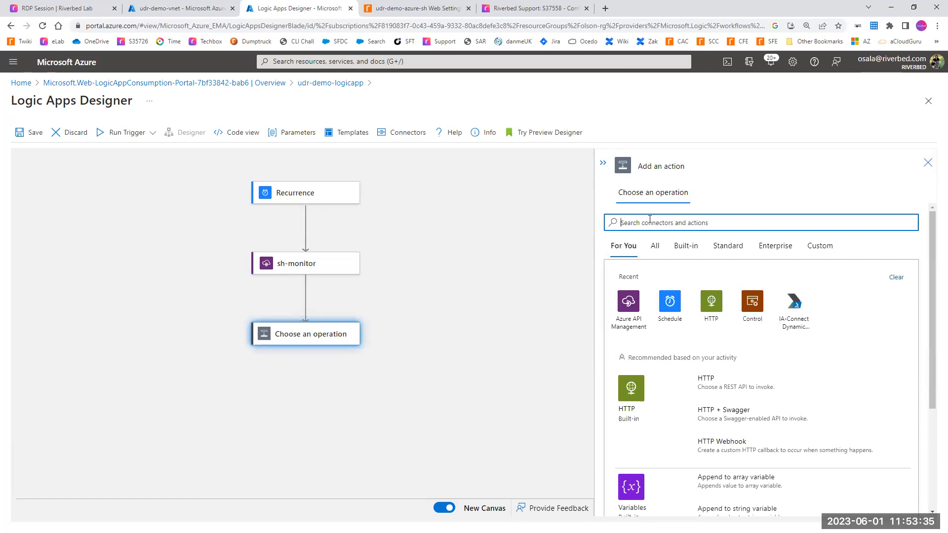
text(conditioni)
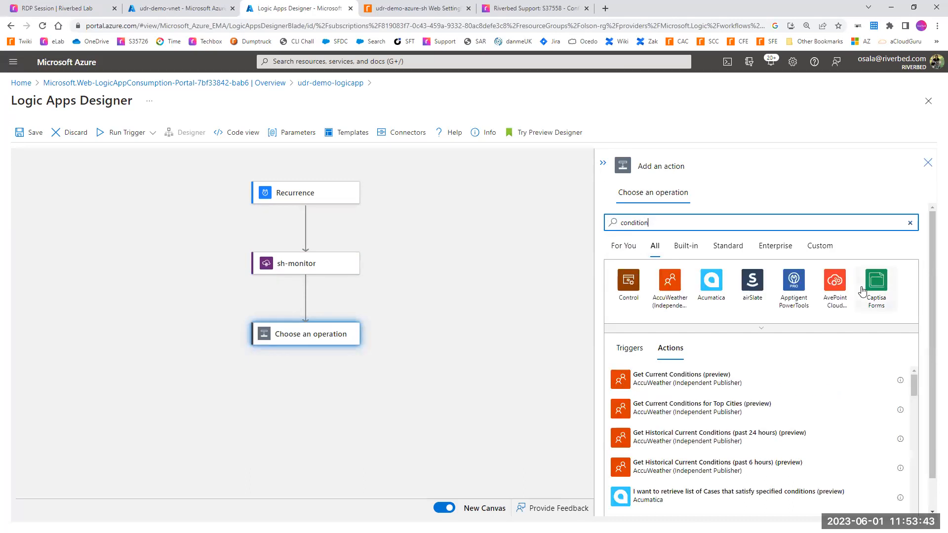
click(622, 288)
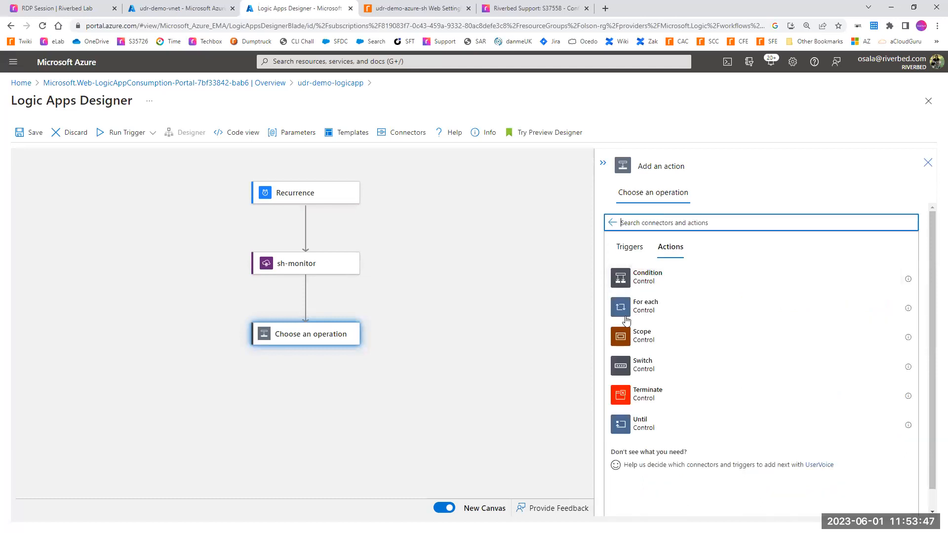
click(650, 287)
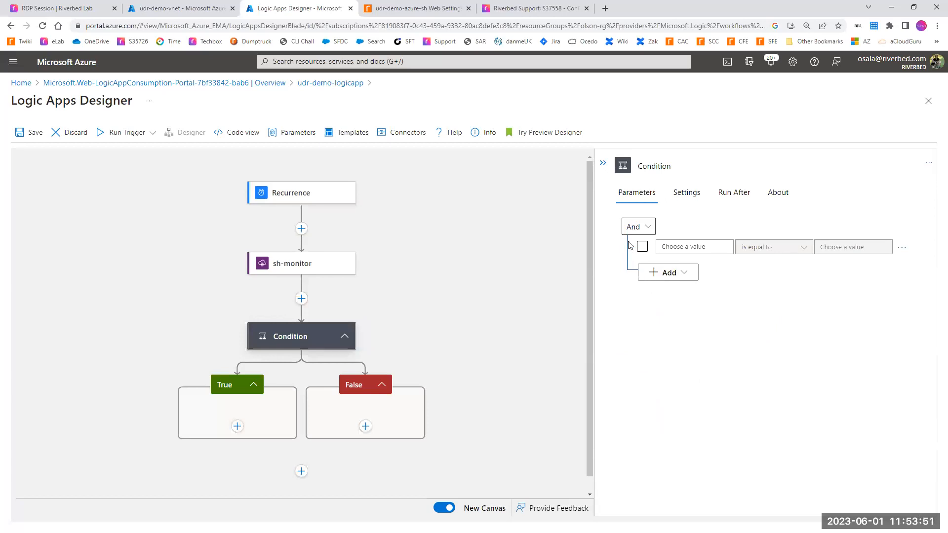
Step: Set the condition's first row to sh-monitor Status code is greater than or equal to 200
click(697, 247)
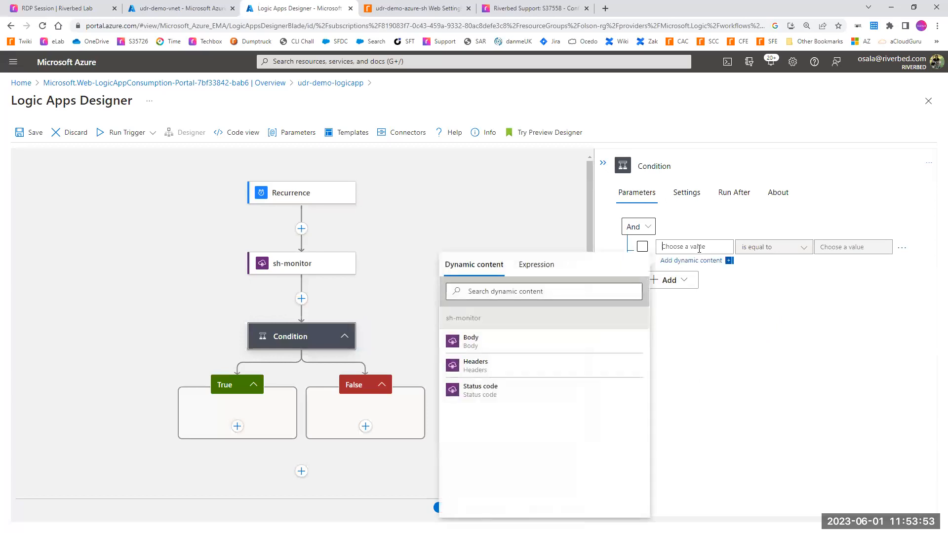
click(488, 394)
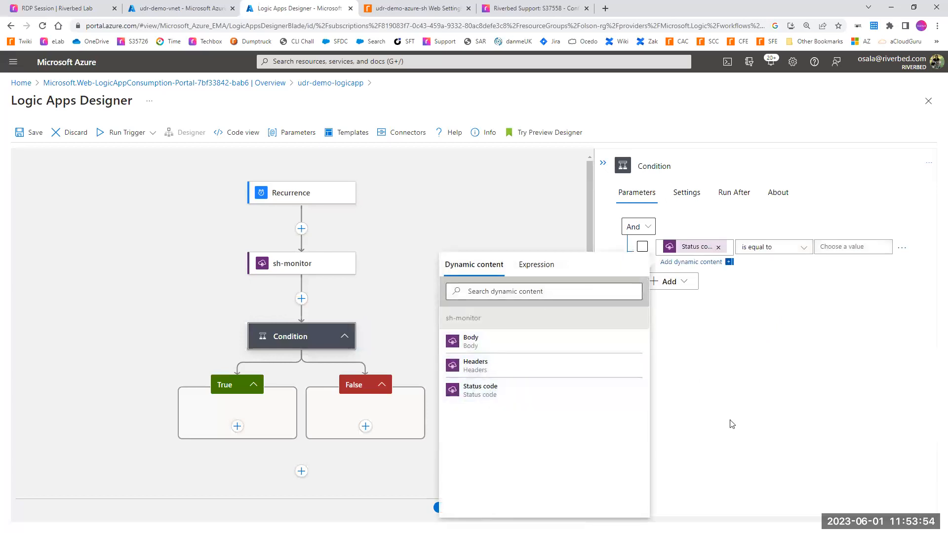
click(764, 246)
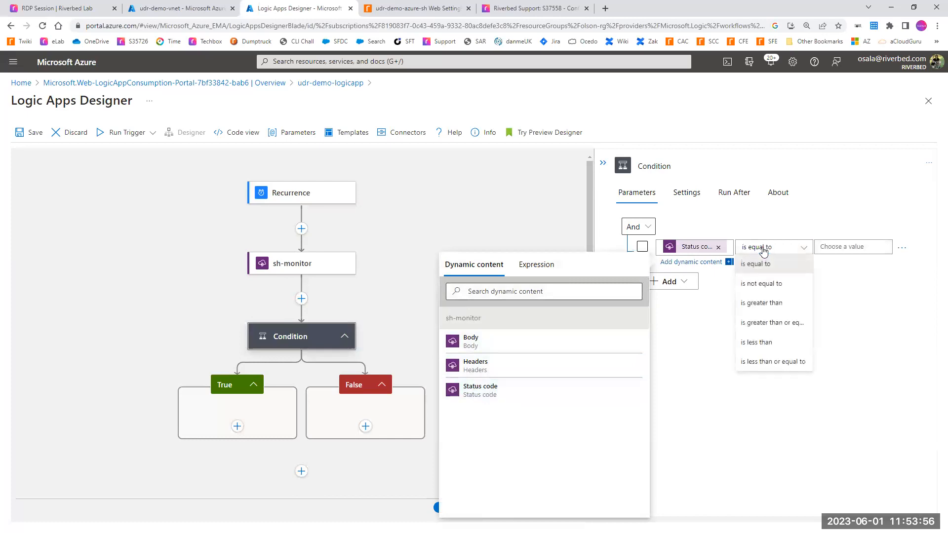
click(775, 323)
click(832, 247)
text(200)
click(788, 313)
Step: Add a second row to the And condition requiring the sh-monitor Status code to be less than 300
click(664, 274)
click(672, 292)
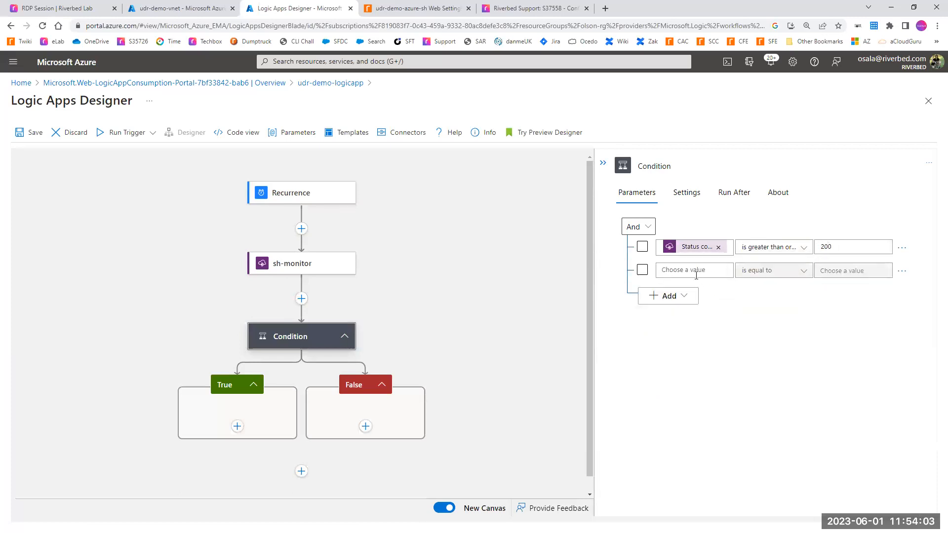
click(696, 273)
click(478, 391)
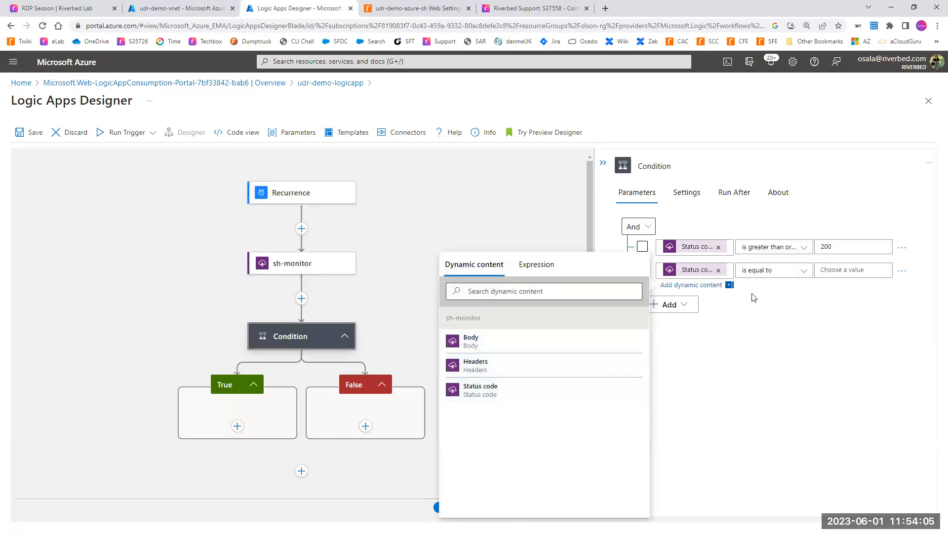
click(758, 277)
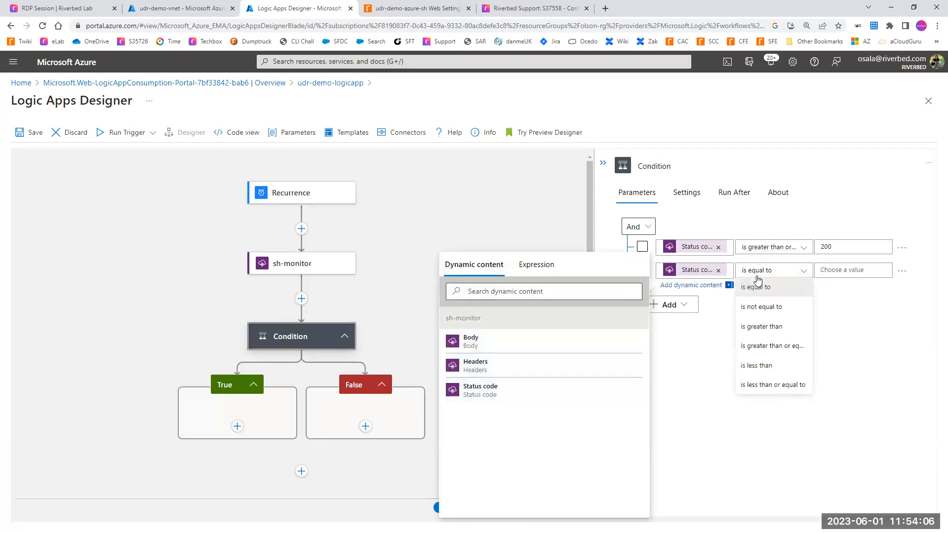
click(773, 369)
click(831, 271)
text(300)
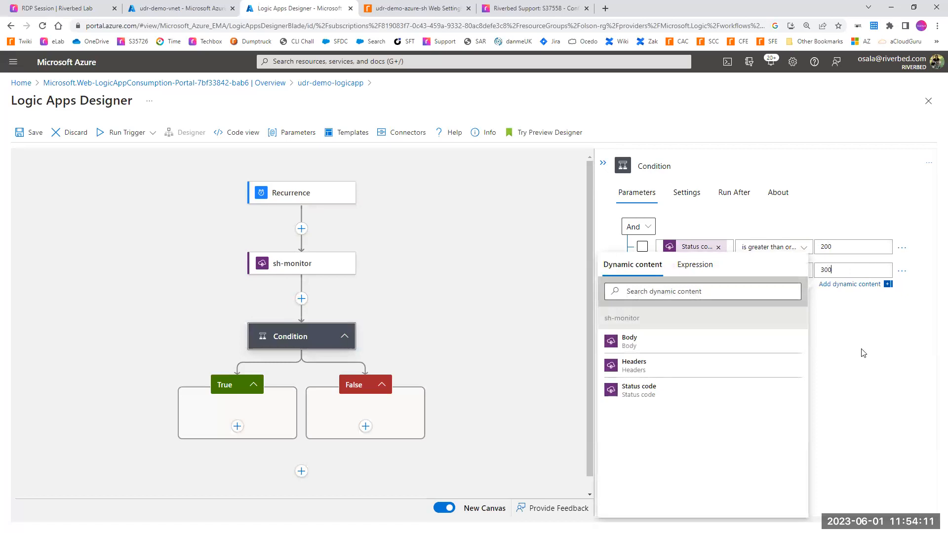
click(863, 355)
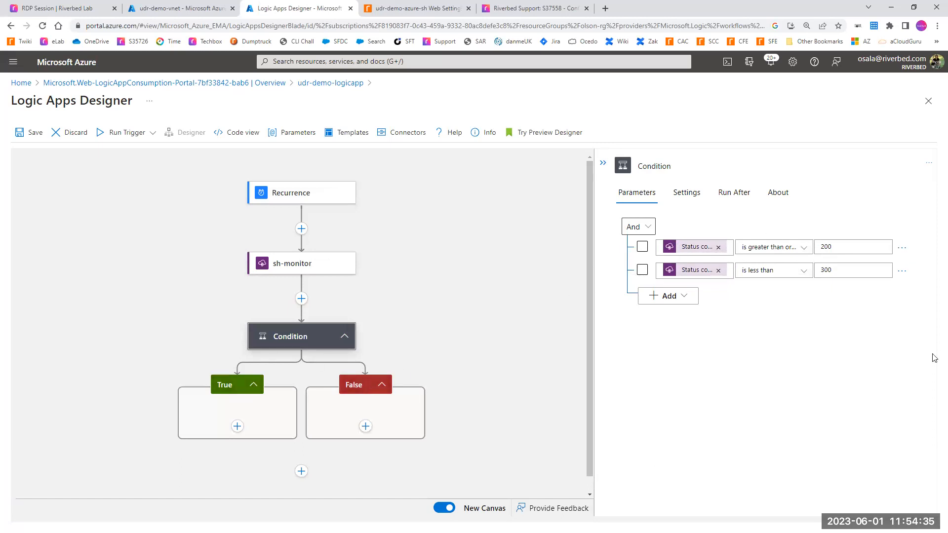
Step: Configure the Condition to run after sh-monitor is successful, has timed out, is skipped or has failed
click(734, 194)
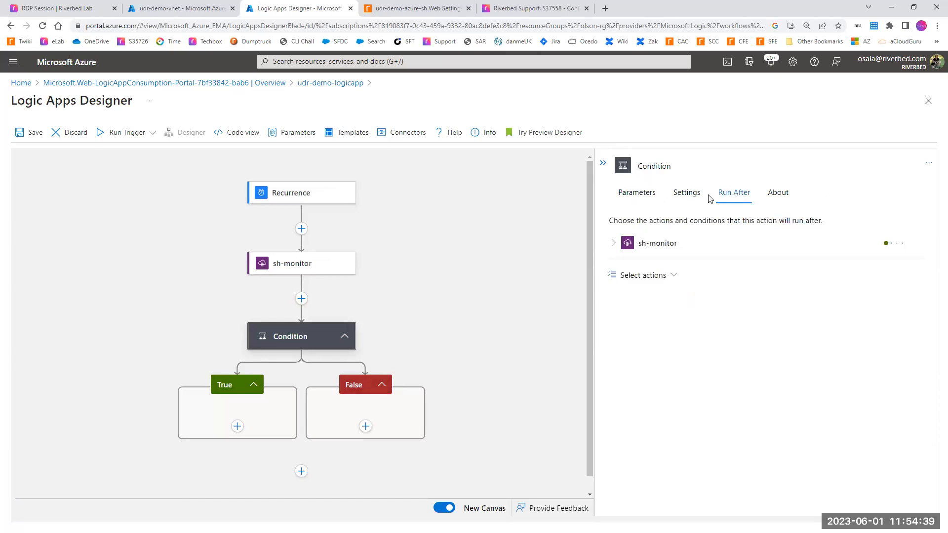
click(613, 245)
click(626, 282)
click(626, 299)
click(626, 316)
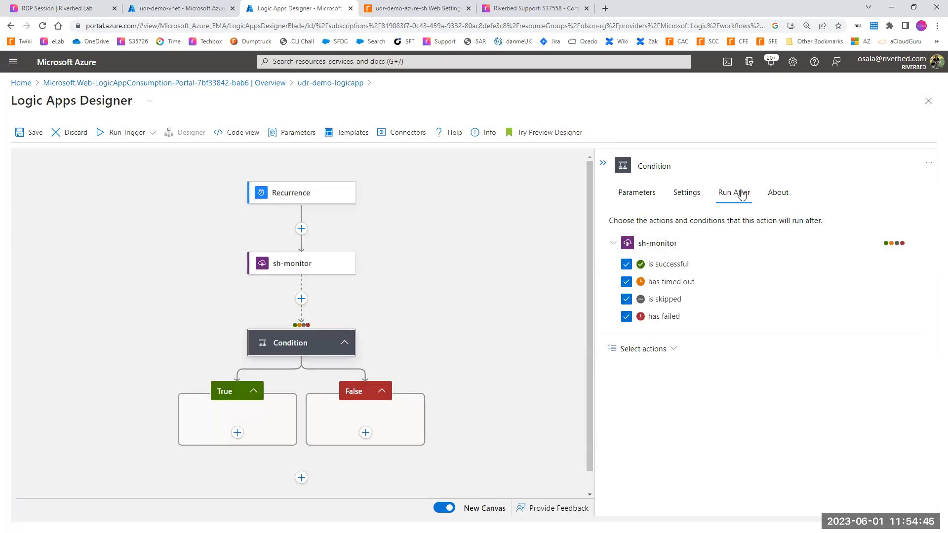
click(638, 197)
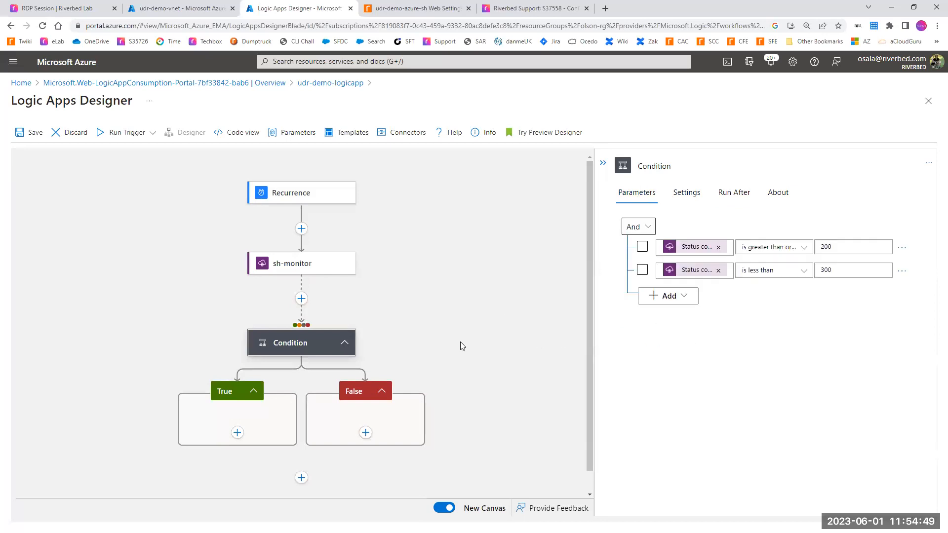
Step: Add an HTTP action to the Condition's True branch and set its method to POST
click(237, 432)
click(227, 452)
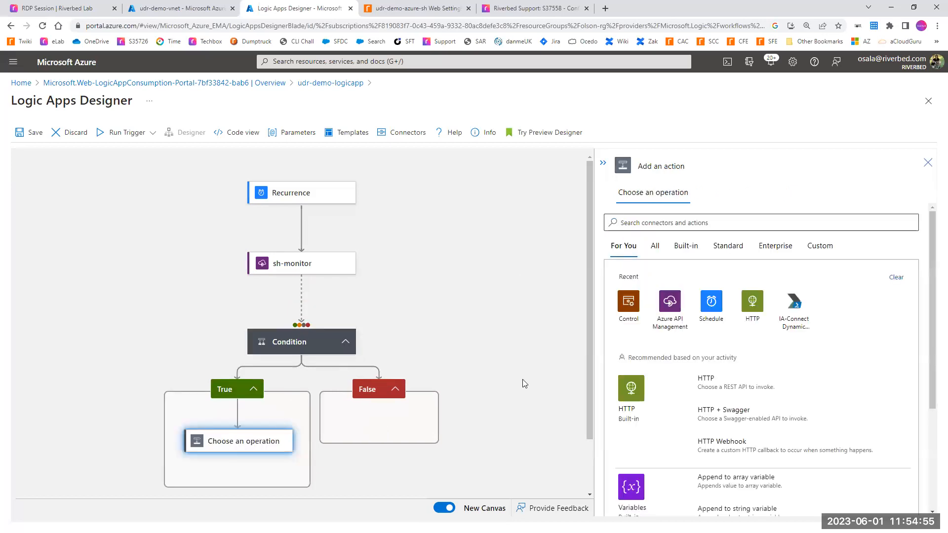
scroll(536, 377, down, 2)
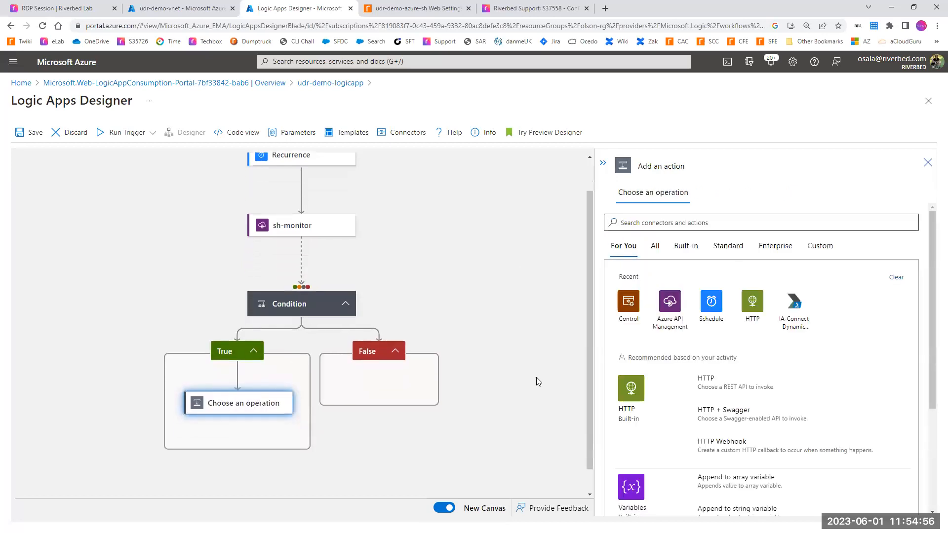
click(637, 395)
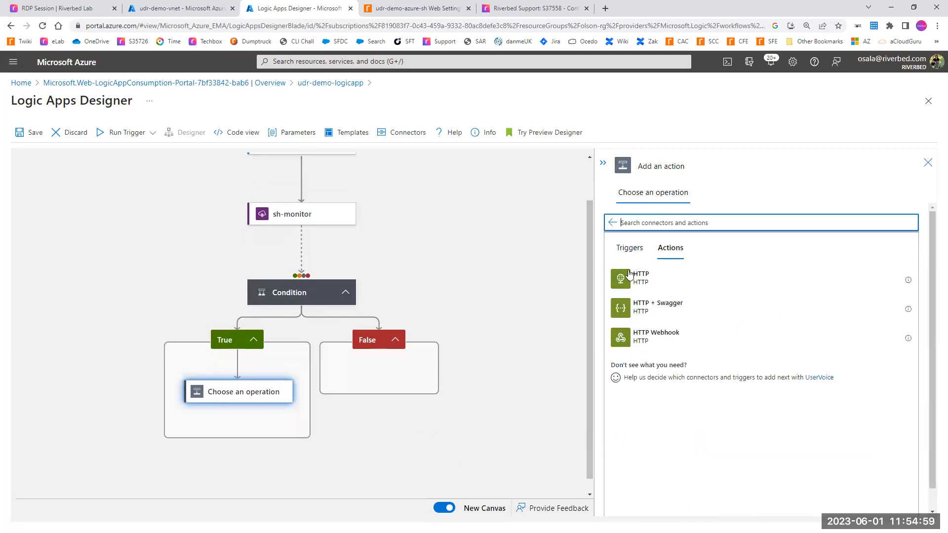
click(630, 274)
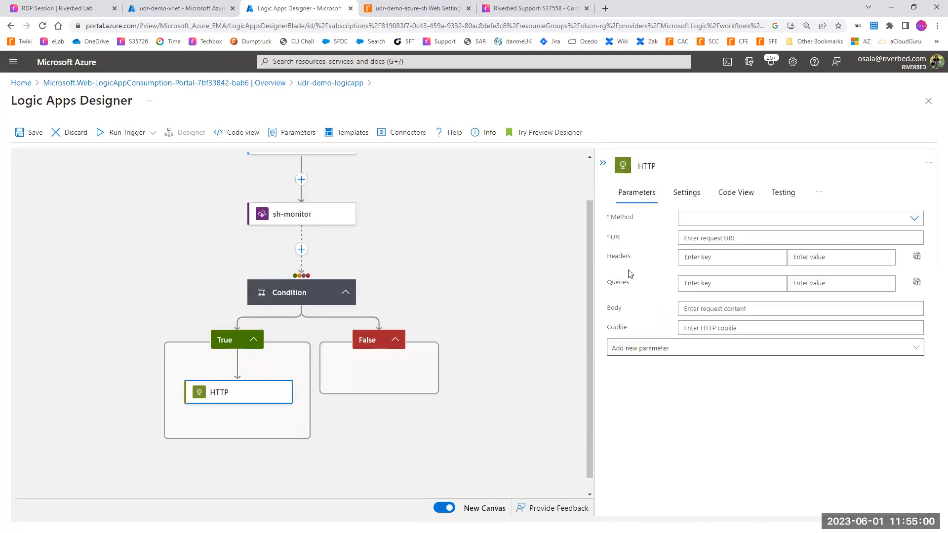
click(699, 219)
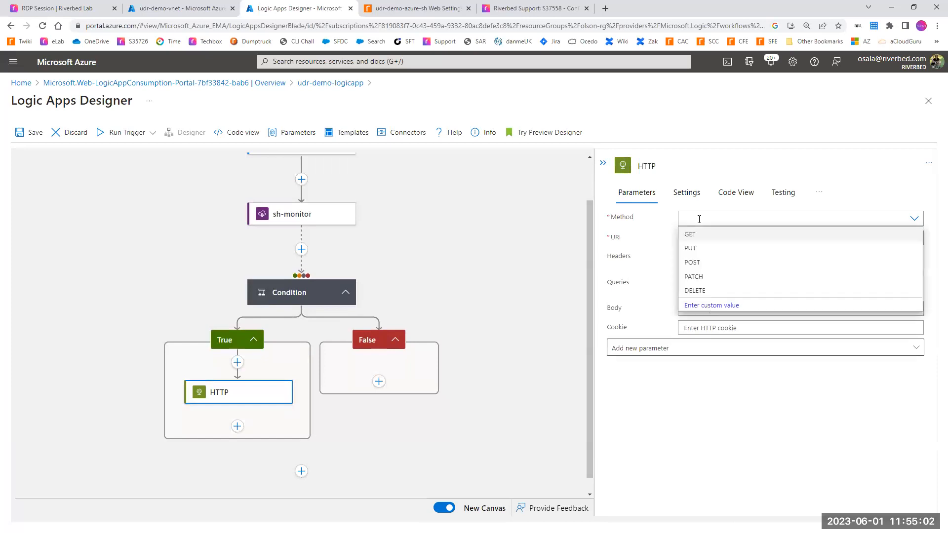
click(692, 264)
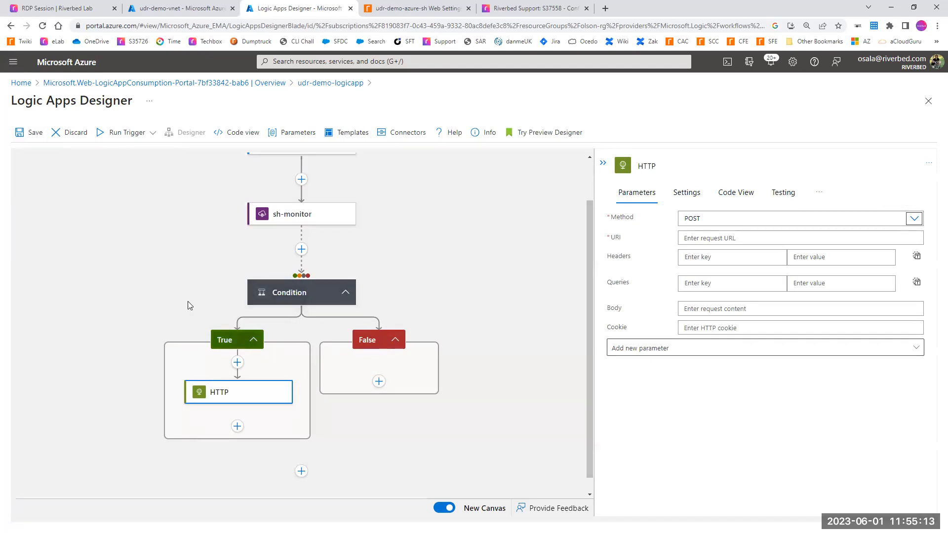
Step: Copy the optimize webhook URL, including its token, from the Notepad notes into the True branch HTTP action's URI
key(alt+Tab)
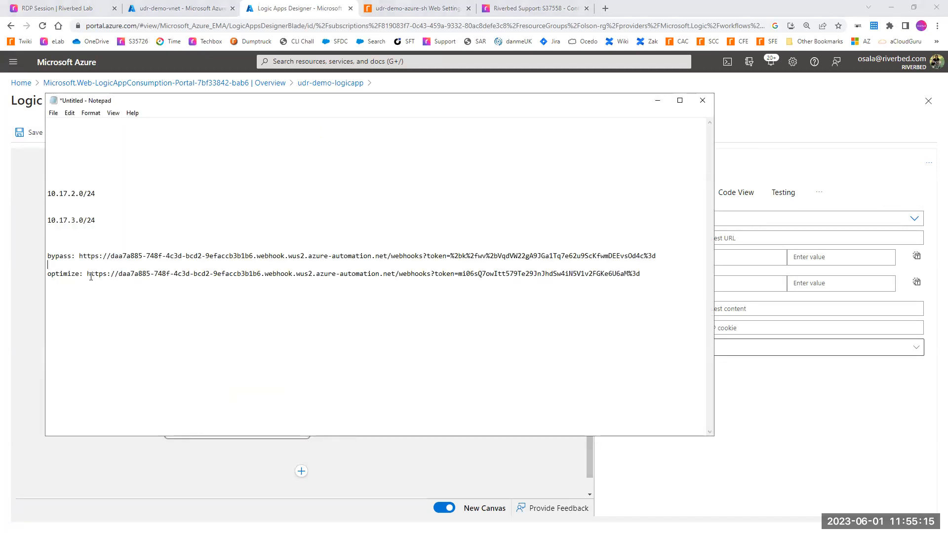
drag(88, 274, 385, 267)
drag(443, 267, 646, 273)
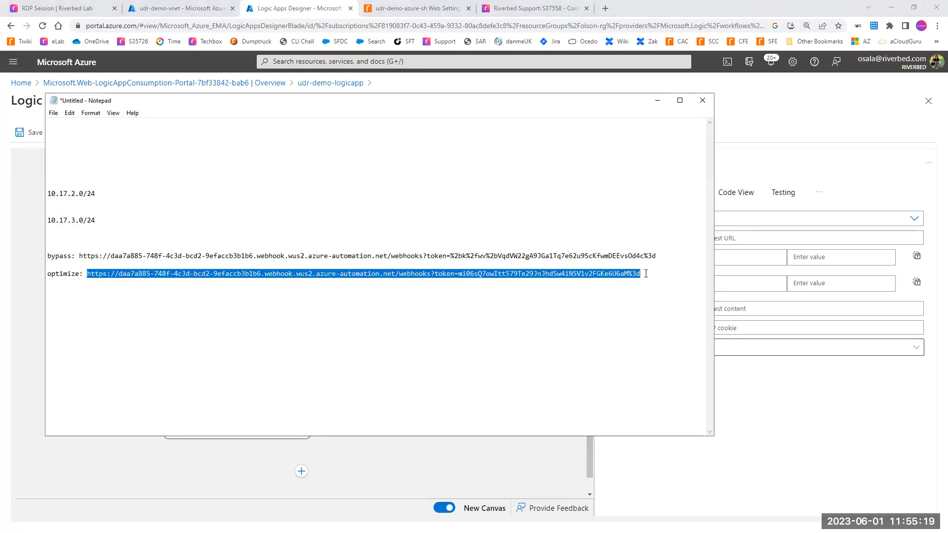
click(795, 419)
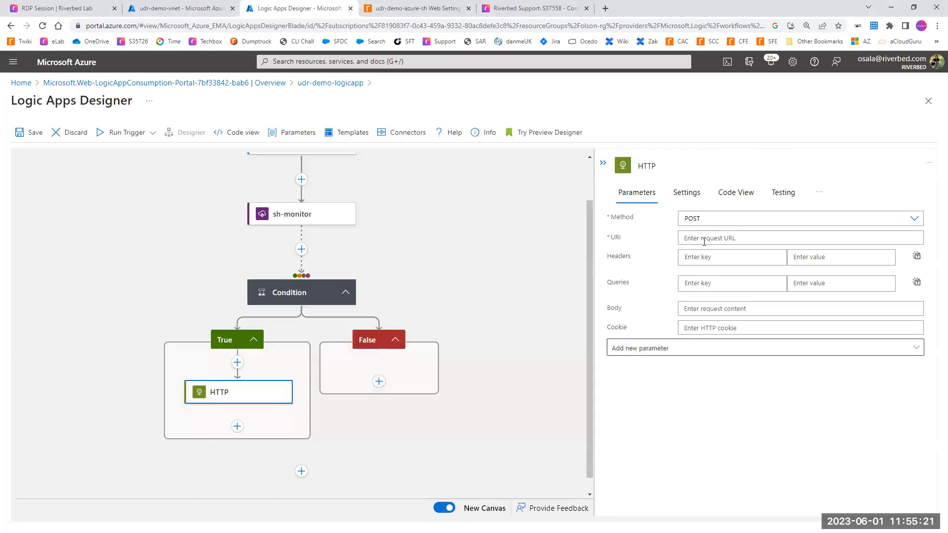
click(704, 242)
key(ctrl+v)
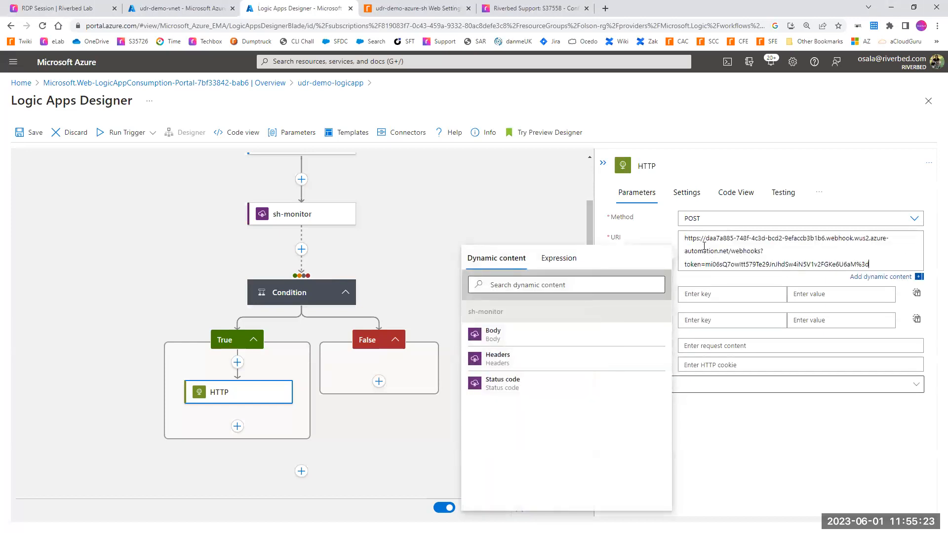
click(760, 455)
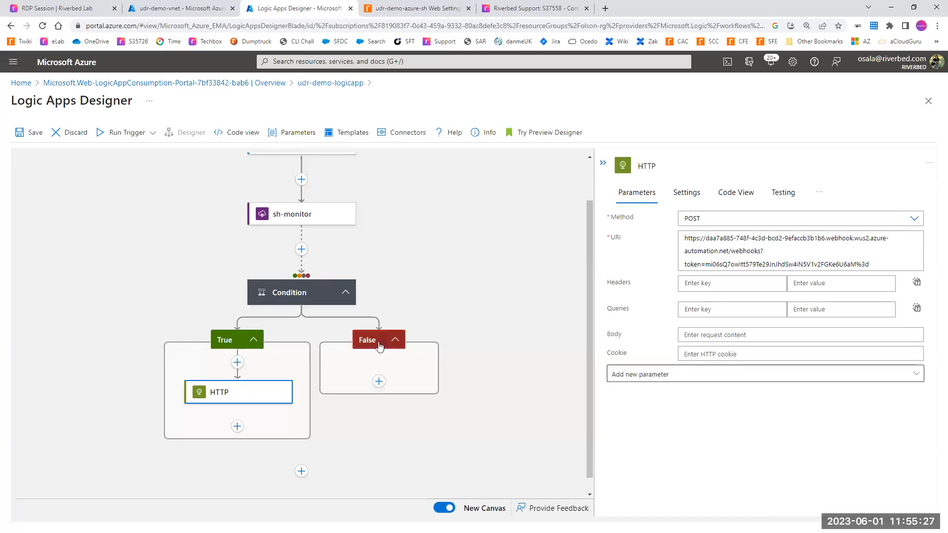
Step: Add an HTTP action to the Condition's False branch and set its method to POST
click(379, 381)
click(375, 399)
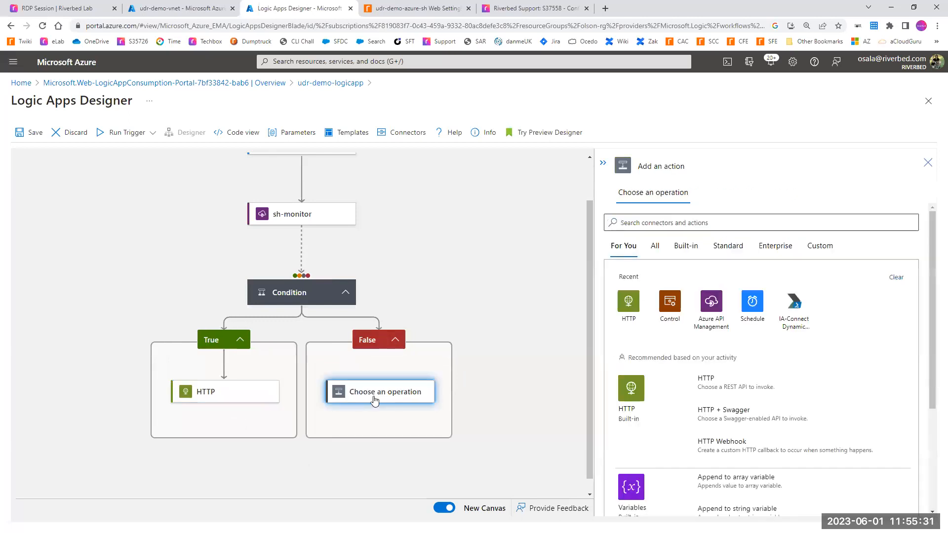
click(640, 391)
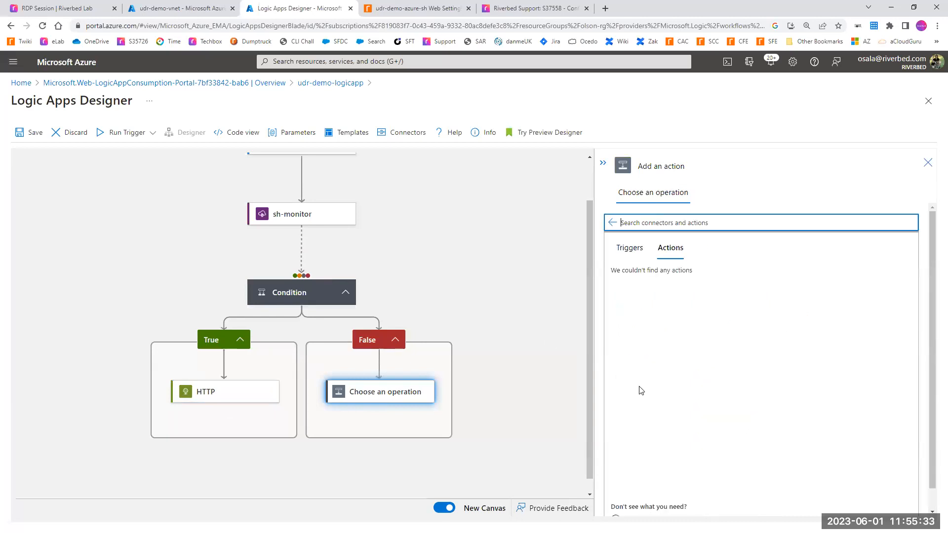
click(633, 289)
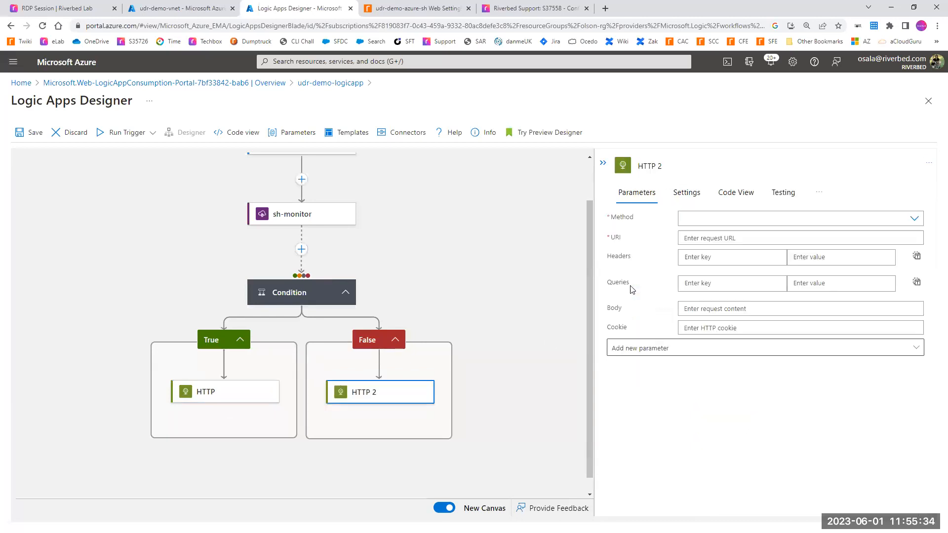
click(691, 221)
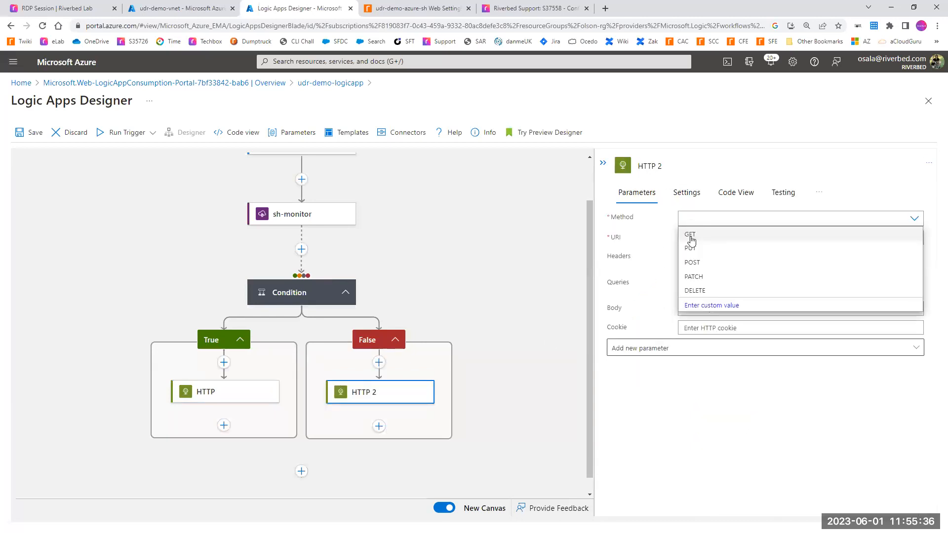
click(696, 265)
Step: Copy the bypass webhook URL, including its token, from Notepad into the False branch HTTP action's URI, and save the logic app
key(alt+Tab)
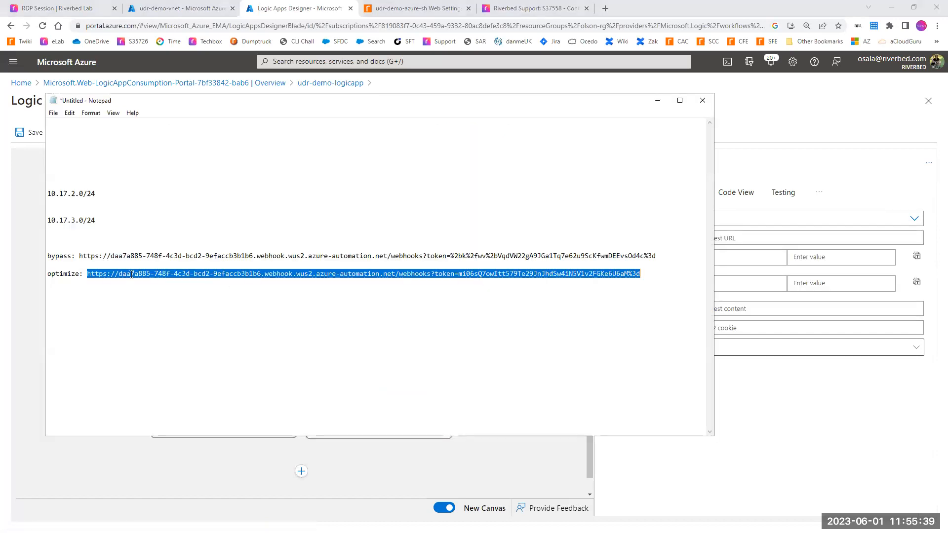
drag(79, 255, 660, 254)
key(ctrl+c)
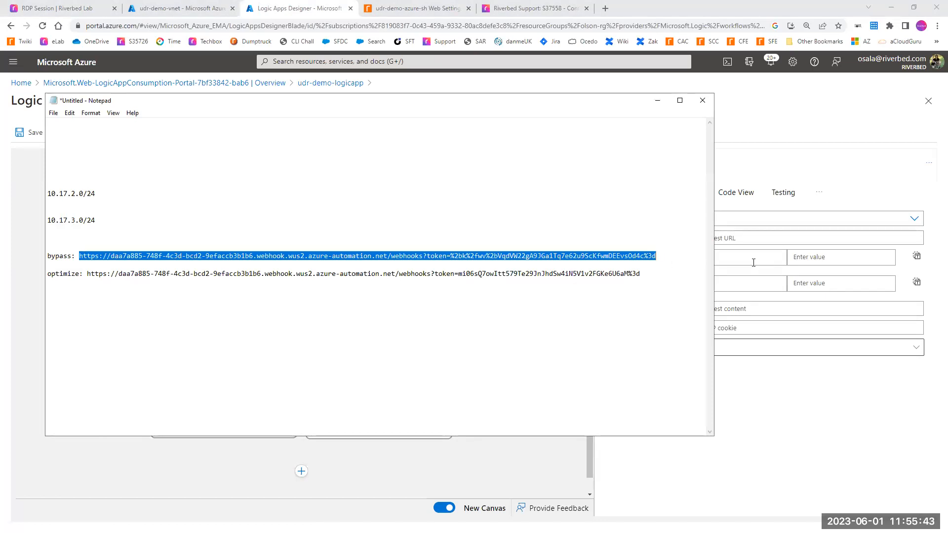
click(753, 263)
click(770, 455)
click(709, 237)
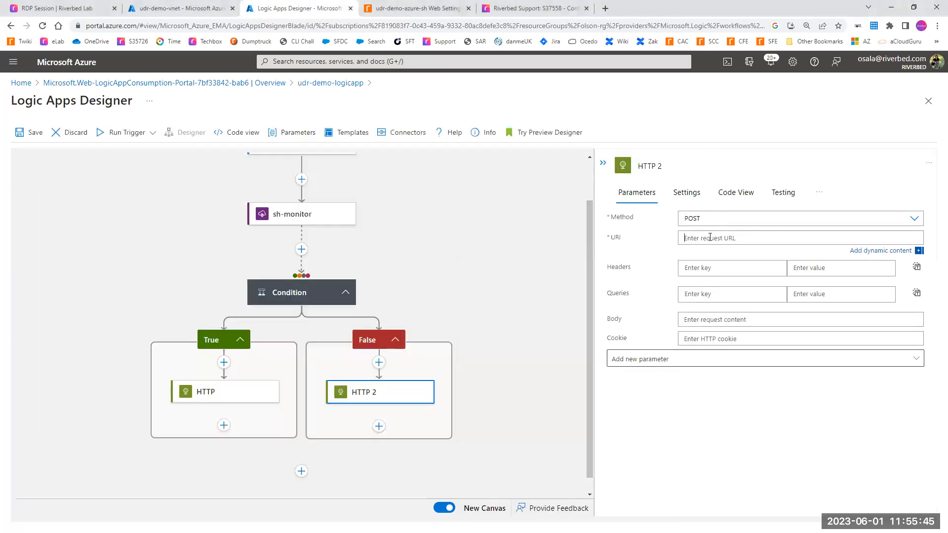
key(ctrl+v)
click(755, 469)
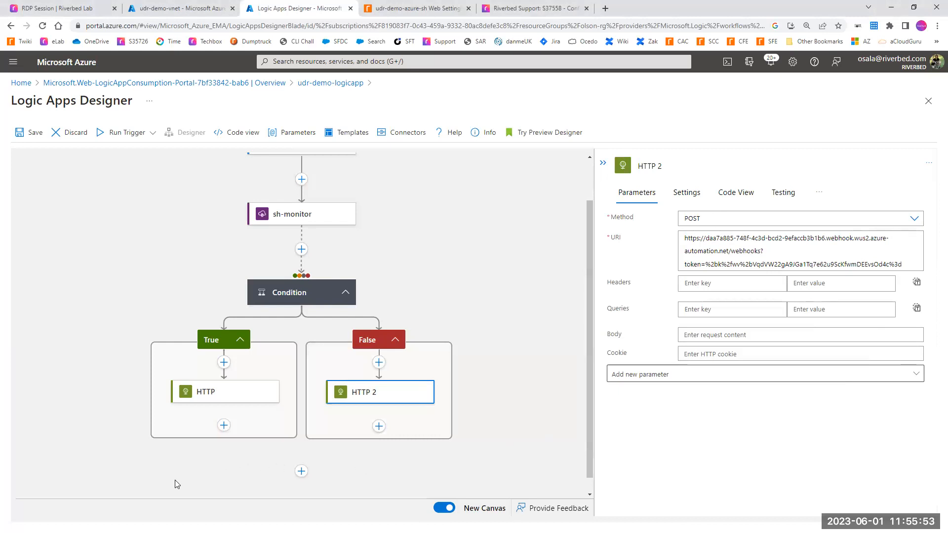
click(493, 455)
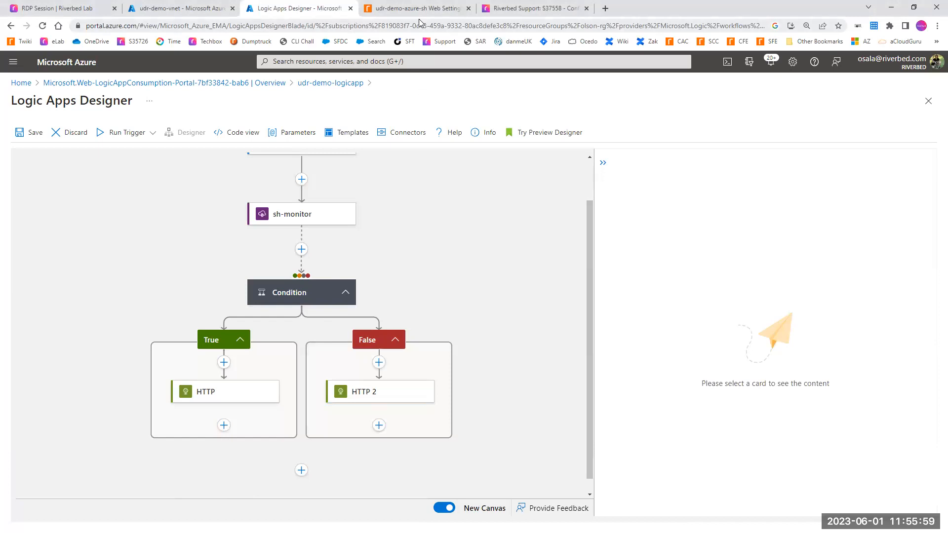
click(18, 134)
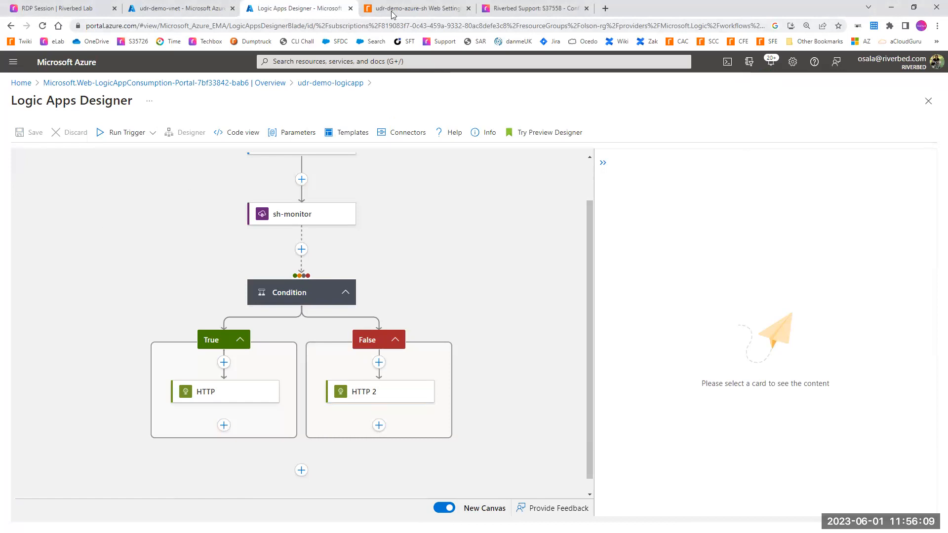
Step: Switch to the udr-demo-azure-sh SteelHead console and open the Current Connections report
key(ctrl+Tab)
mouse_move(727, 97)
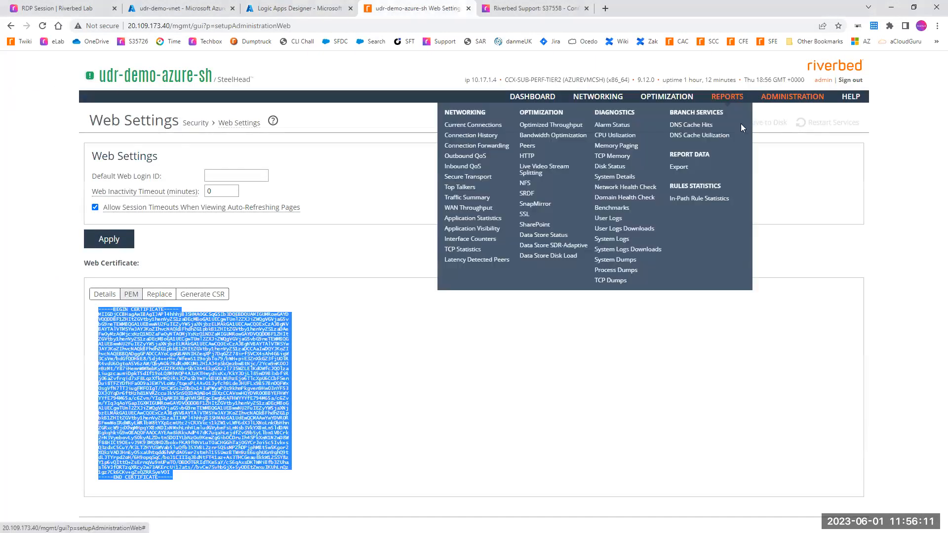
click(471, 125)
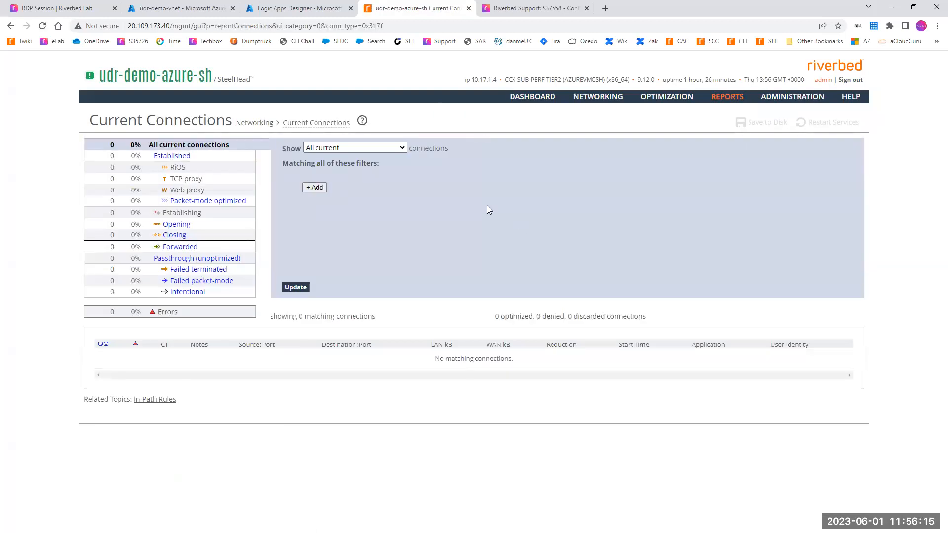
Step: Switch to the RDP session and end the Telnet session to 10.17.2.4, returning to an idle command prompt
click(64, 9)
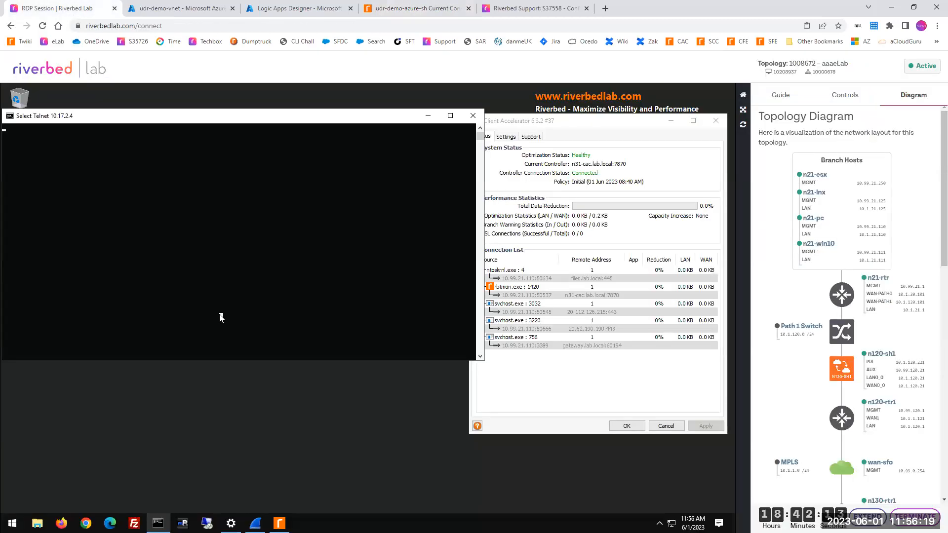
key(Return)
key(Return)
key(Return)
key(Return)
key(Return)
key(Return)
key(Return)
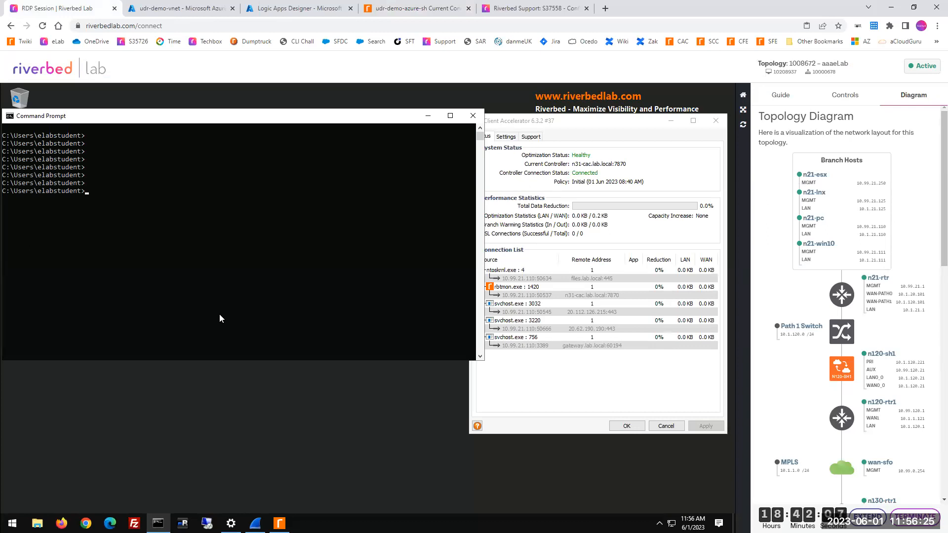
Step: Examine the path from the remote client to the ServerSubnet server in the S37558 article's network diagram
click(509, 8)
mouse_move(68, 255)
mouse_down()
mouse_move(47, 253)
mouse_move(54, 339)
mouse_move(70, 254)
mouse_up()
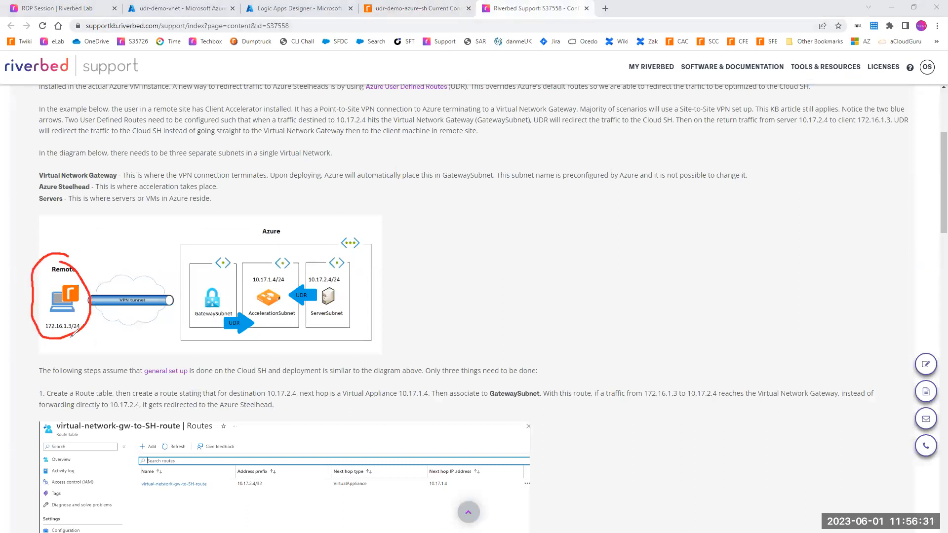
mouse_move(65, 328)
mouse_down()
mouse_move(96, 361)
mouse_move(339, 326)
mouse_move(343, 311)
mouse_move(349, 324)
mouse_up()
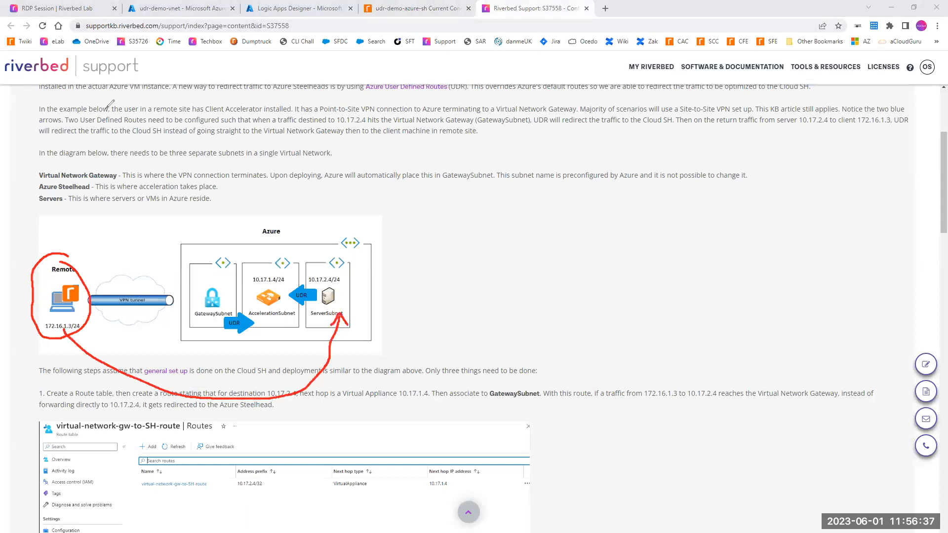
key(Escape)
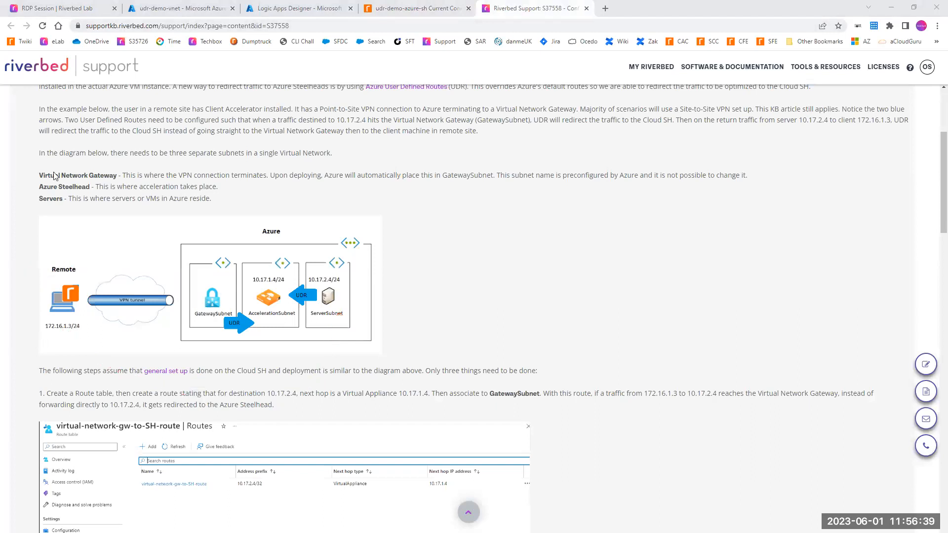
Step: Open a Telnet connection to 10.17.2.4 on port 445 from the RDP session's command prompt
click(54, 10)
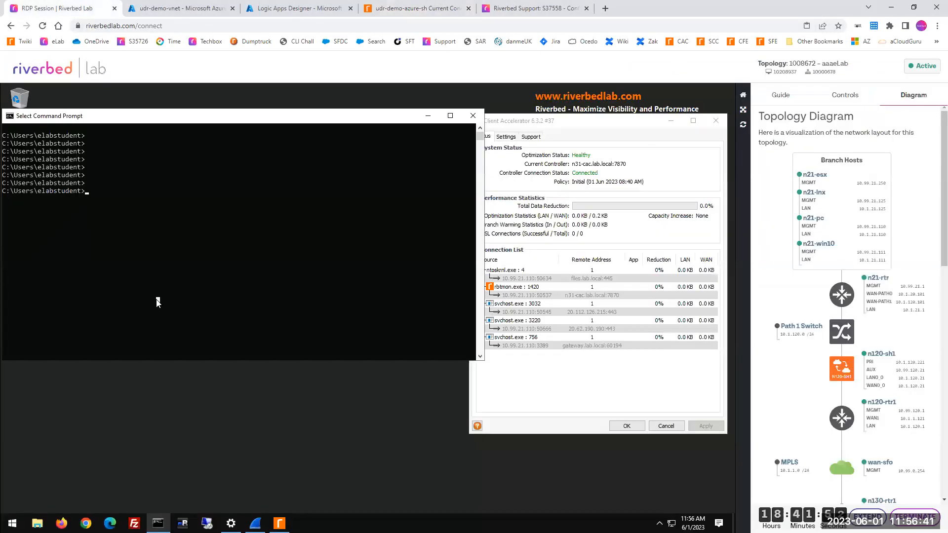
text(telnet 10.17.2.4 445)
key(Return)
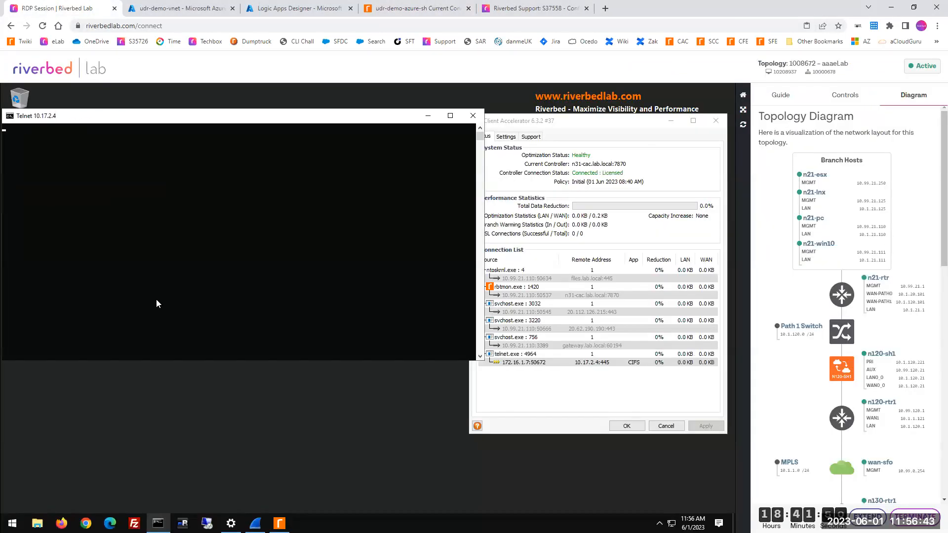
Step: Update the SteelHead's Current Connections report and expand the details of the connection to 10.17.2.4:445
click(382, 10)
click(295, 290)
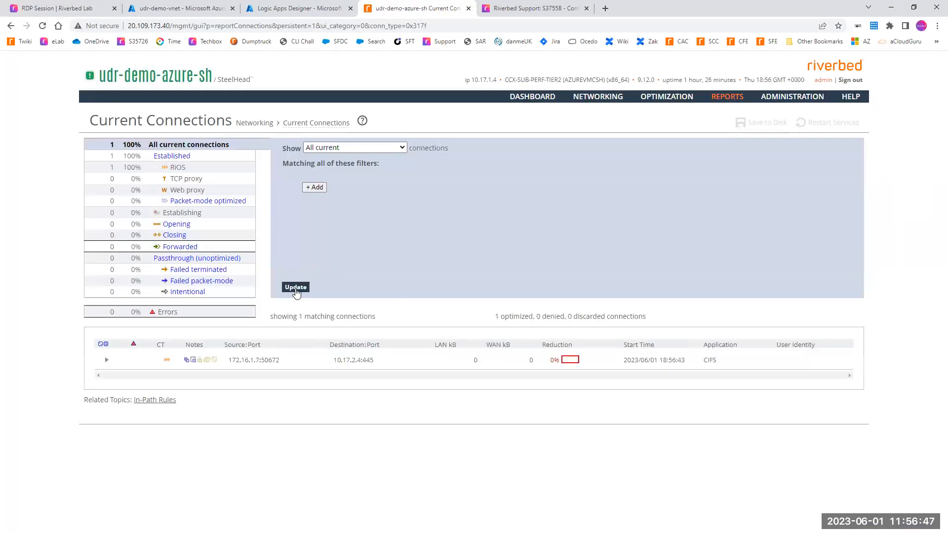
click(106, 360)
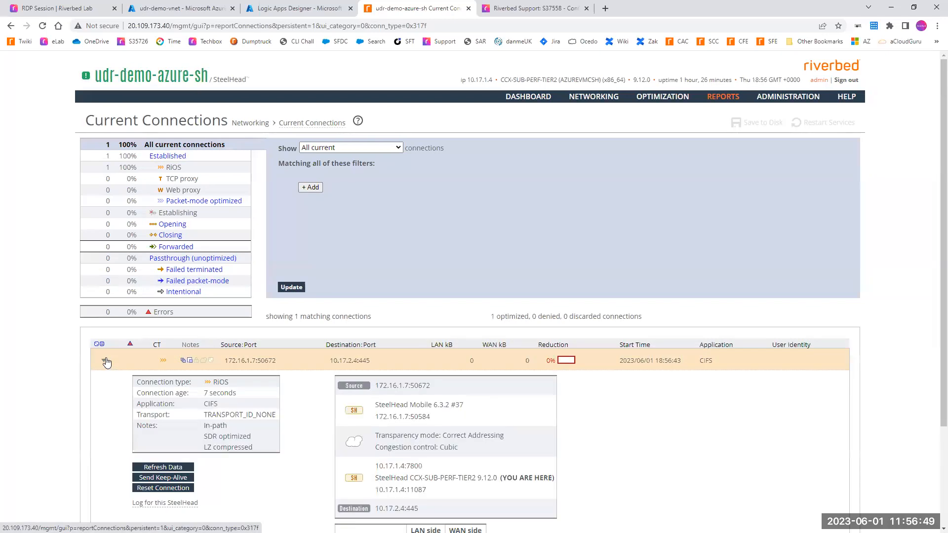
Step: Reboot the udr-demo-azure-sh SteelHead immediately, without clearing the data store
scroll(106, 358, down, 2)
click(295, 9)
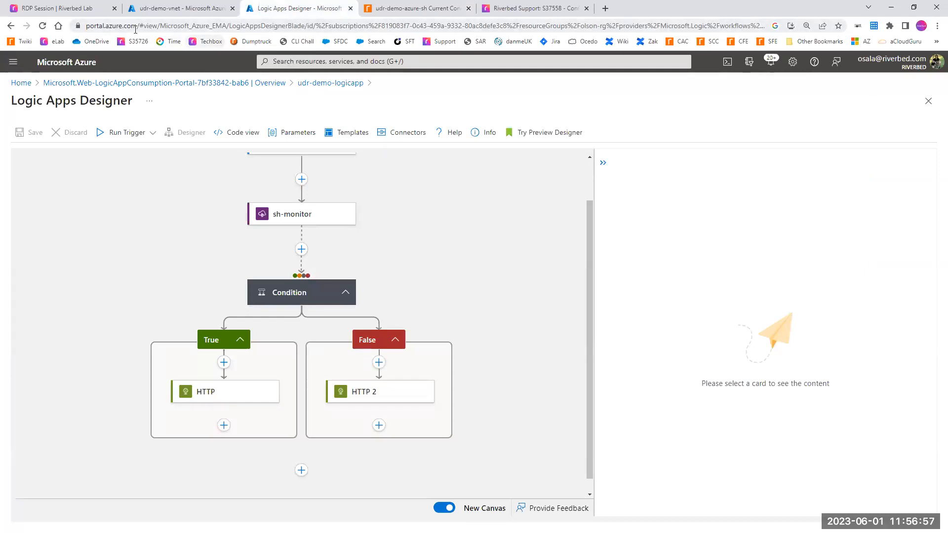
click(149, 11)
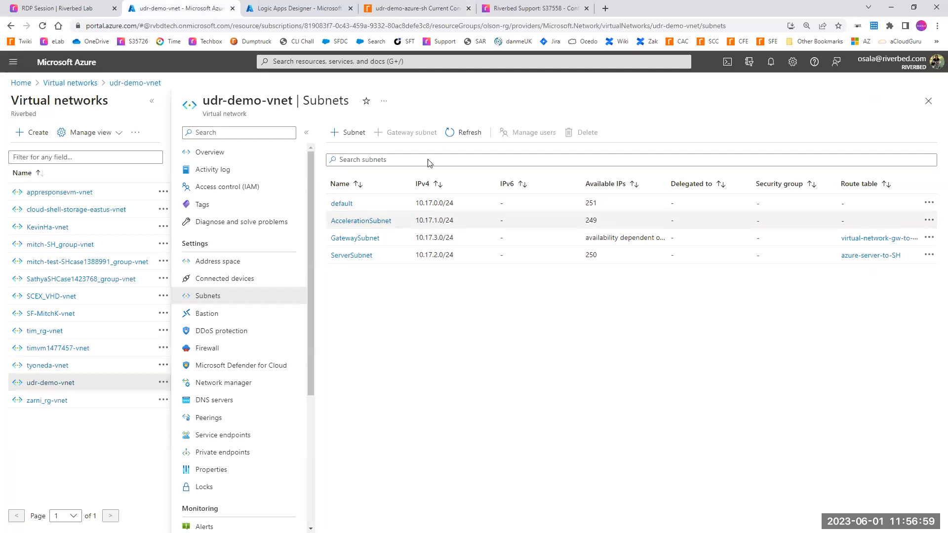
click(417, 8)
scroll(870, 231, up, 1)
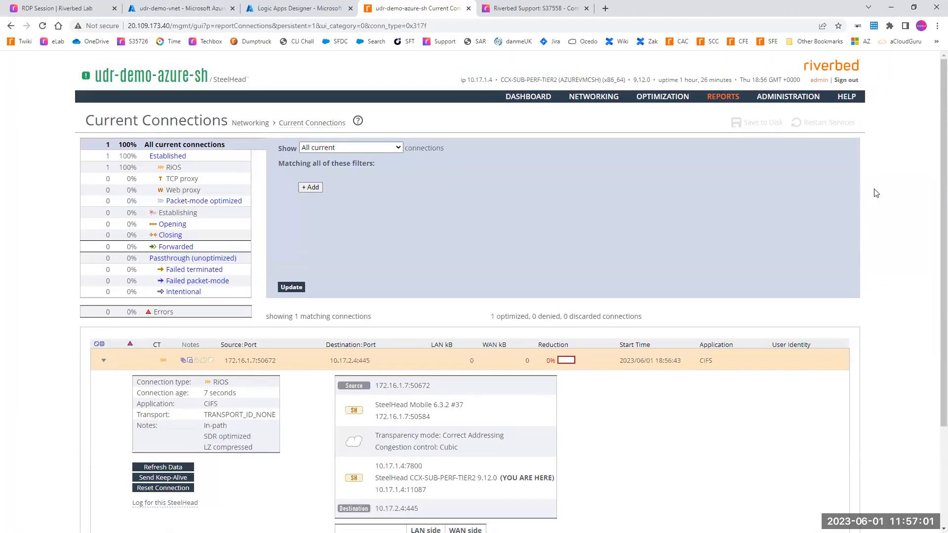
mouse_move(785, 99)
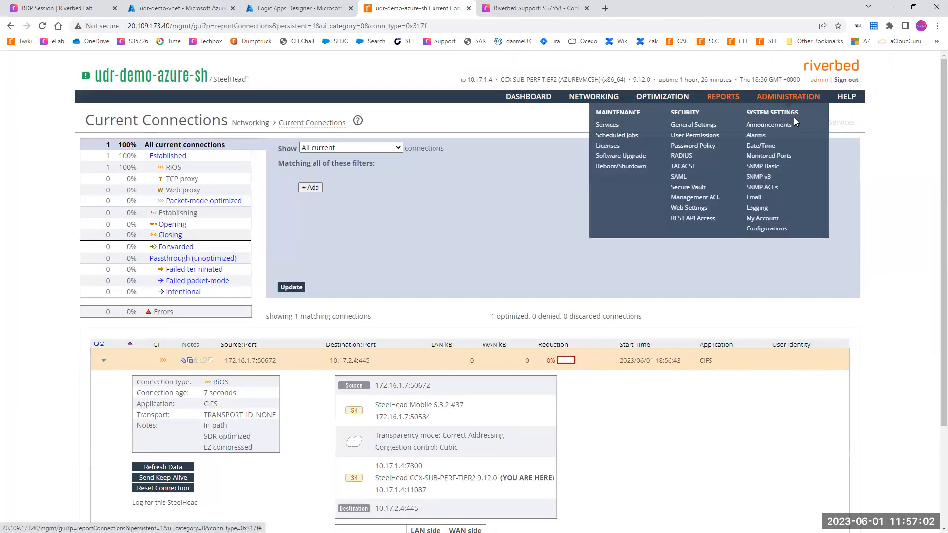
click(620, 167)
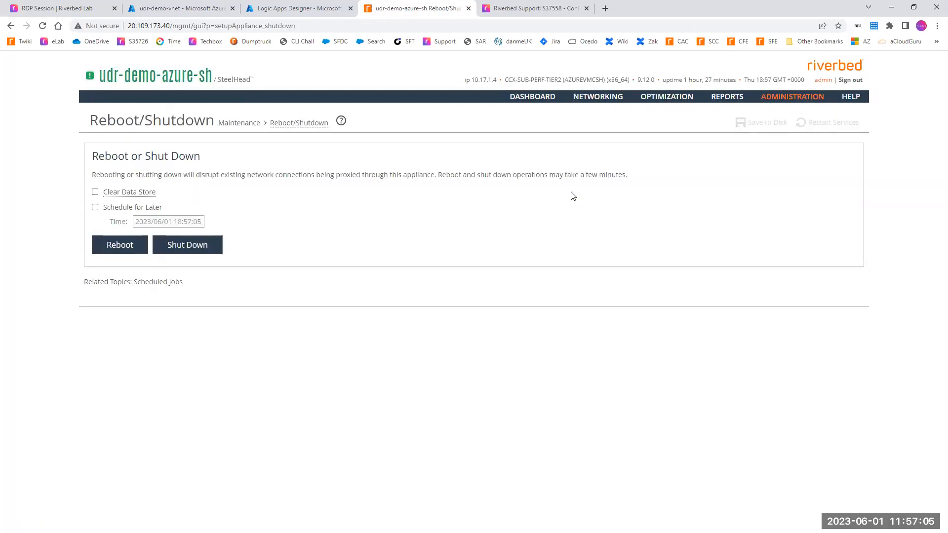
click(111, 248)
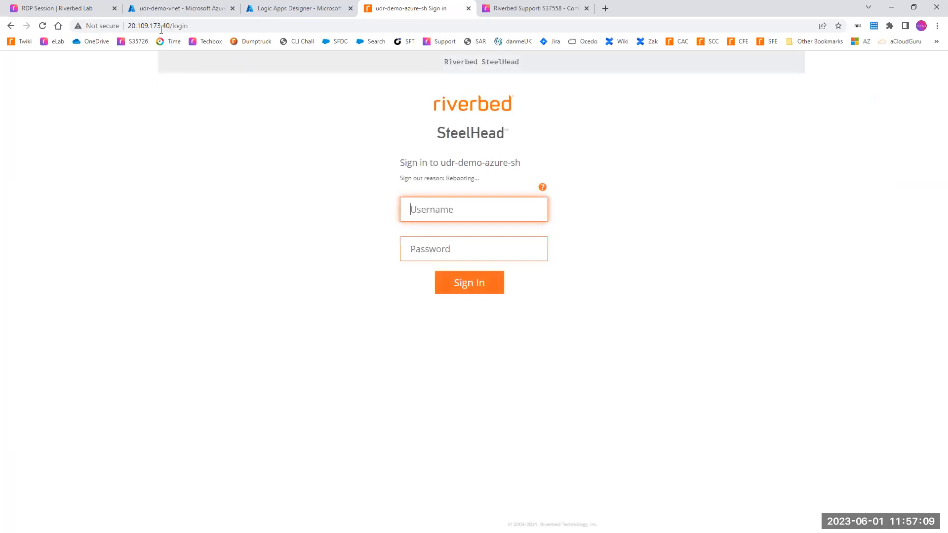
Step: Start a continuous ping to 20.109.173.40 from the local command prompt and move its window fully into view
drag(131, 26, 170, 26)
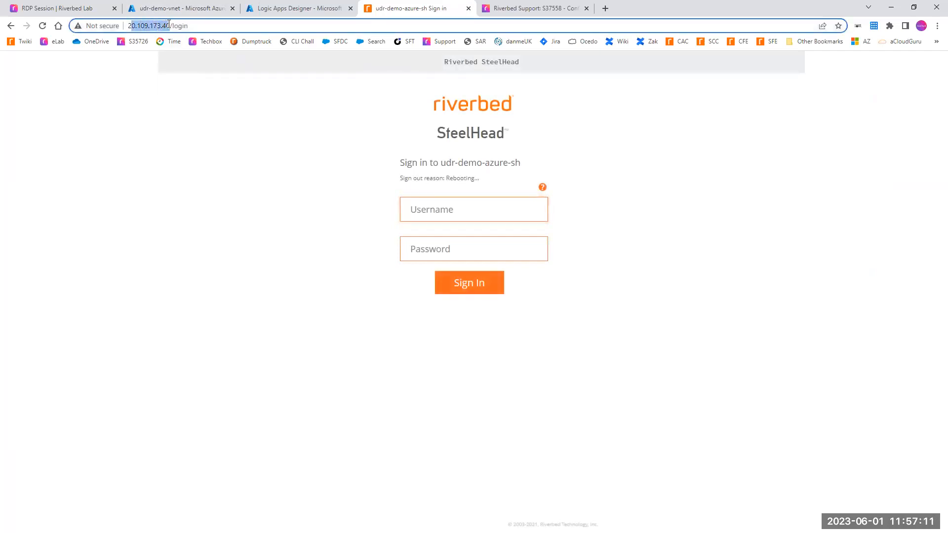
click(203, 211)
key(alt+Tab)
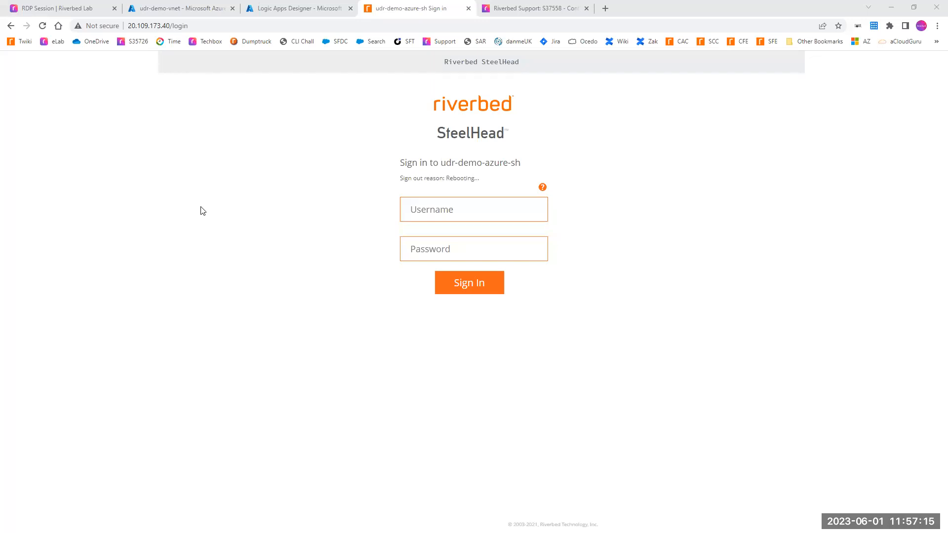
click(132, 246)
text(ping 2)
text(20.109.173.40)
text(-t)
key(Return)
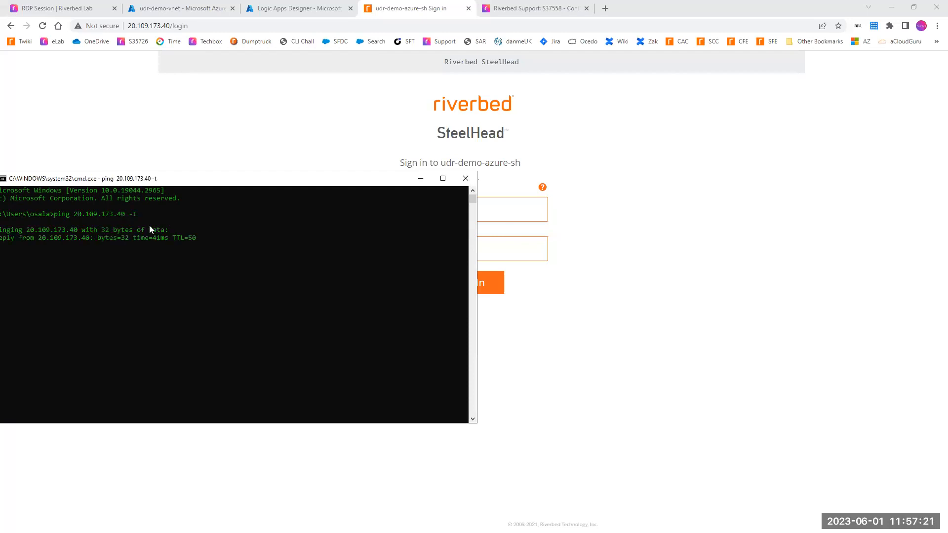
drag(178, 182, 499, 199)
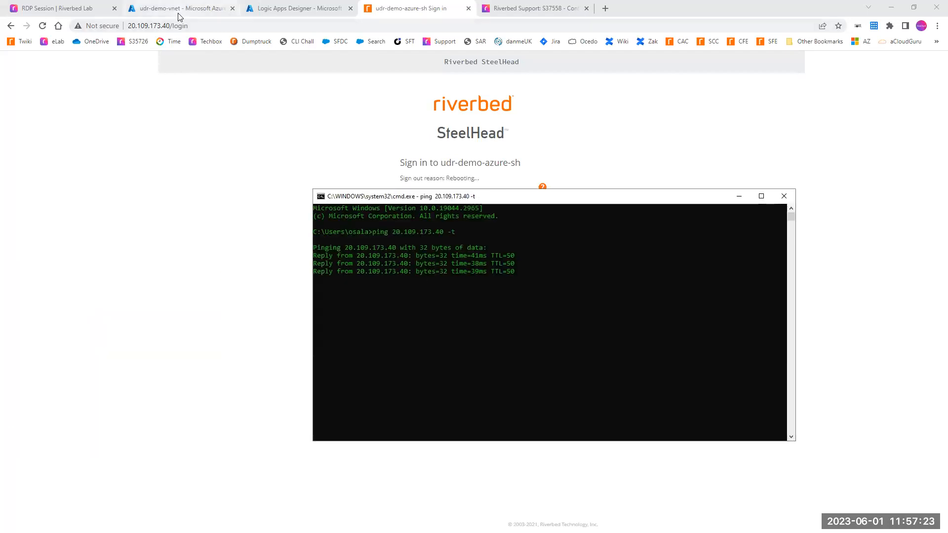
Step: Monitor the continuous ping, the SteelHead sign-in page and the route tables of udr-demo-vnet's GatewaySubnet and ServerSubnet
click(179, 9)
drag(840, 240, 902, 268)
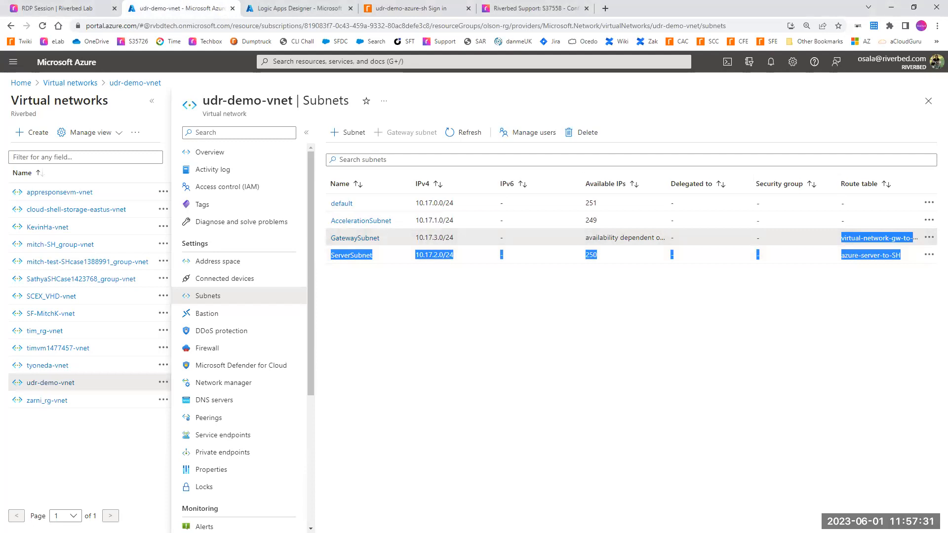
key(alt+Tab)
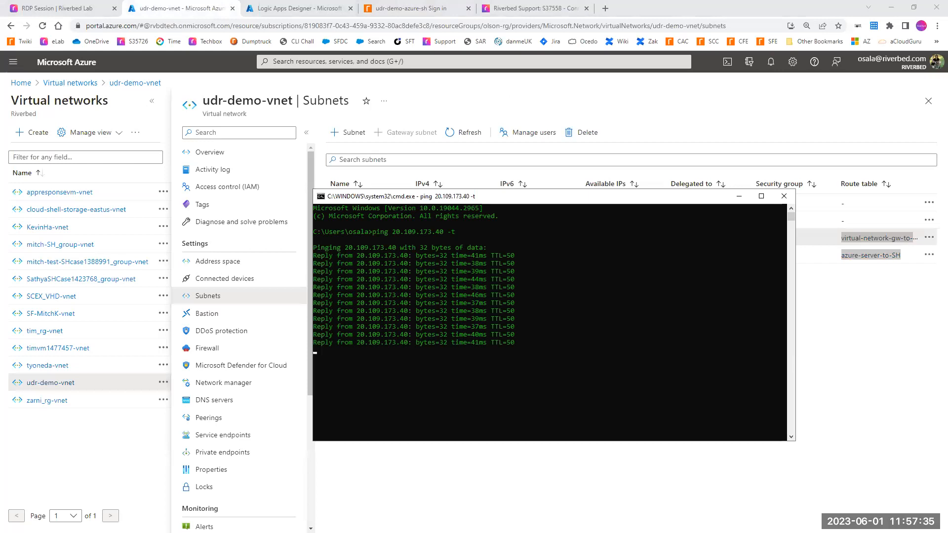
click(488, 413)
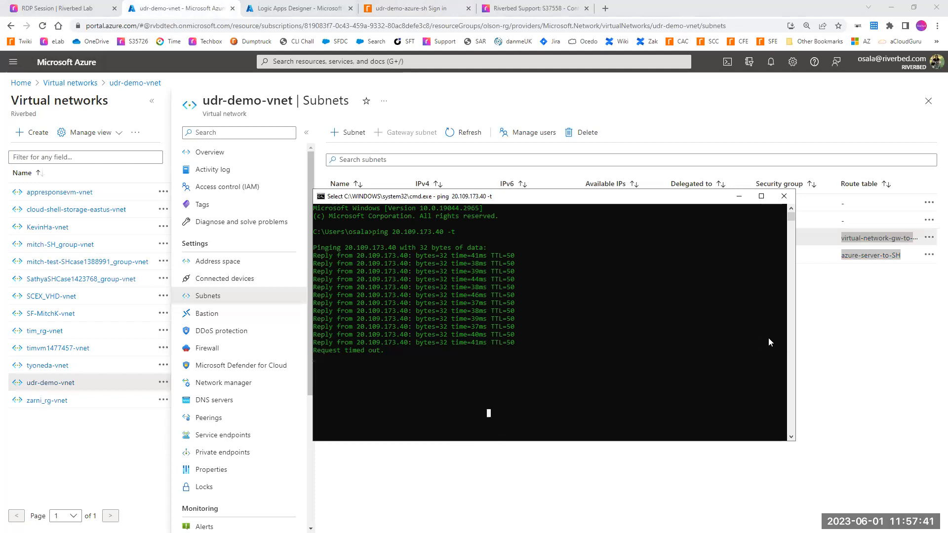
click(842, 333)
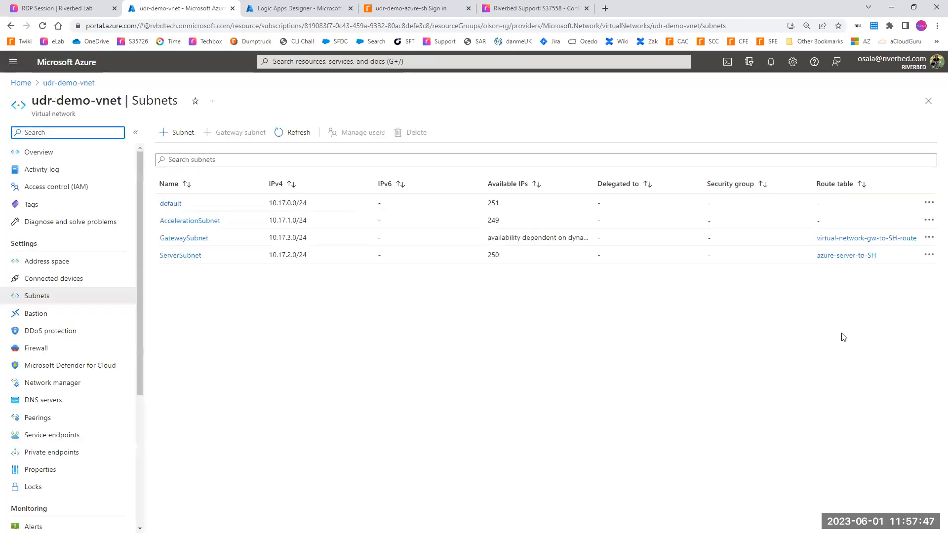
click(435, 9)
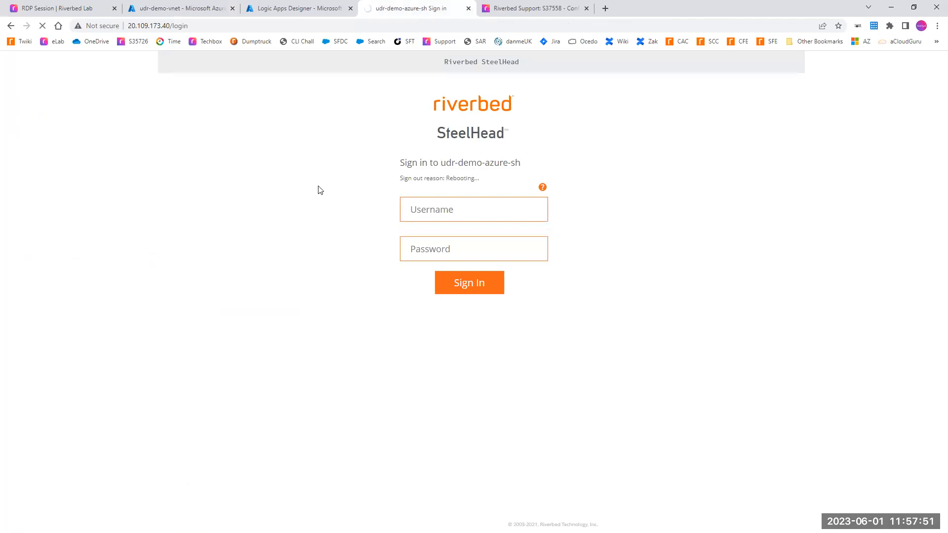
click(187, 15)
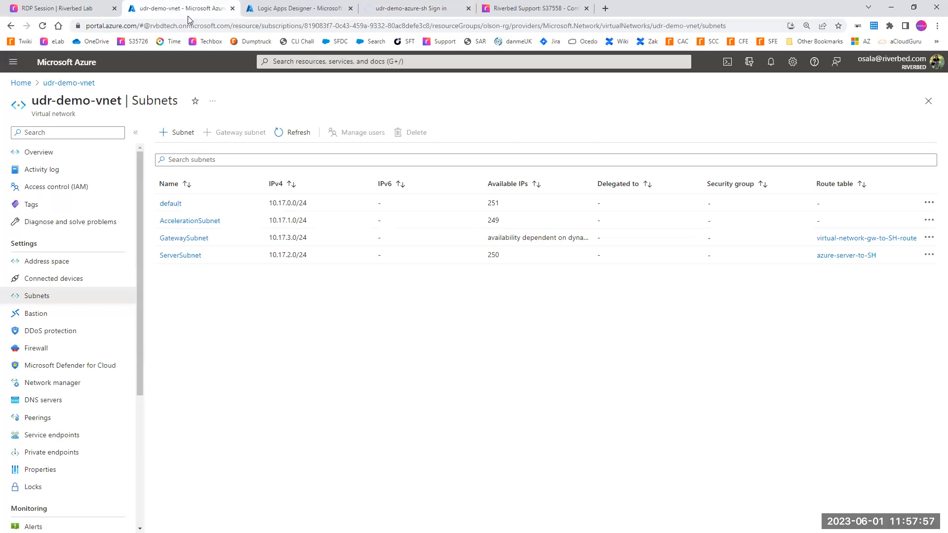
key(F5)
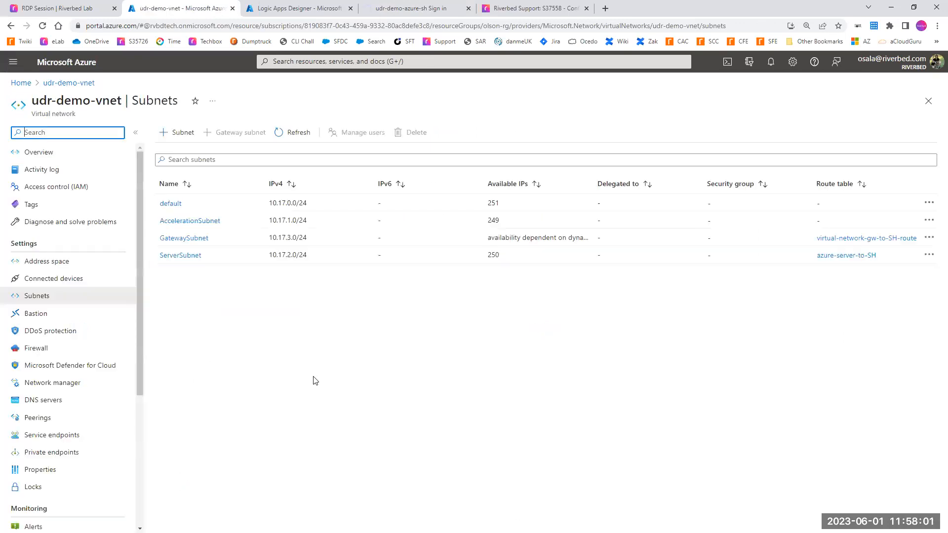
Step: Open udr-demo-runbook in the udr-demo-automation account, inspect its most recent job's input and reload the page
click(302, 8)
click(293, 61)
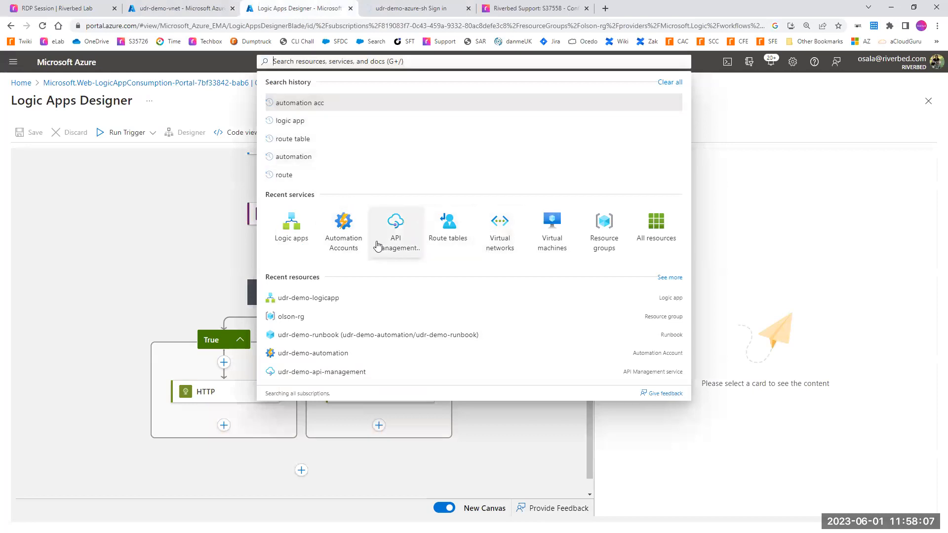
click(346, 235)
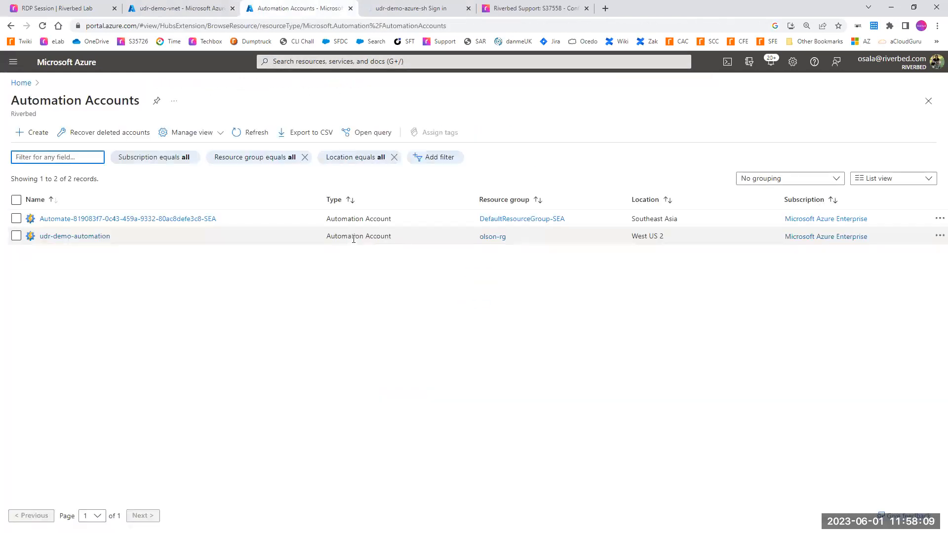
click(107, 236)
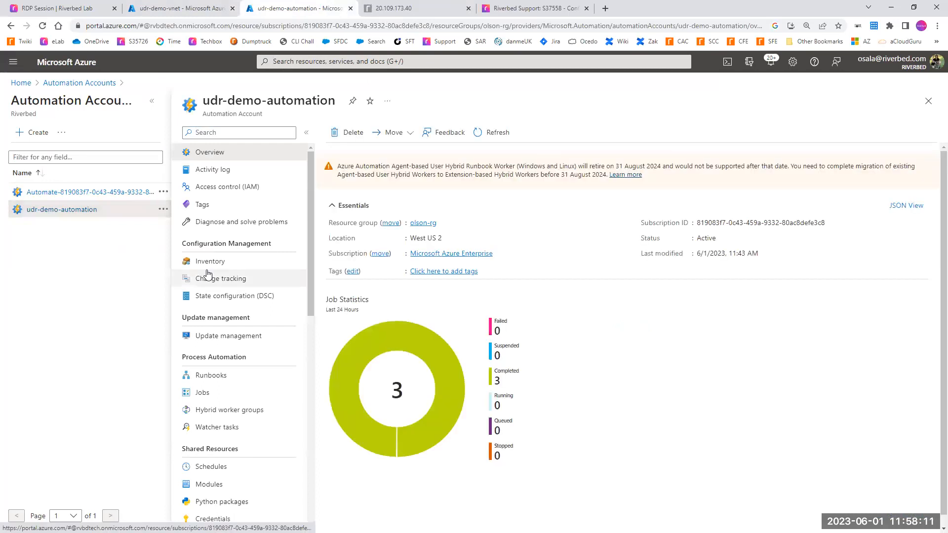
click(232, 376)
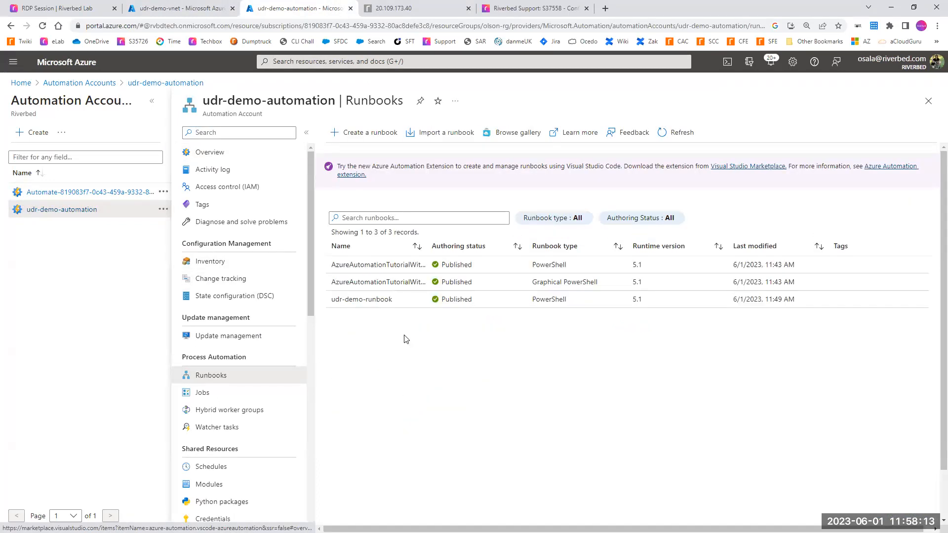
click(368, 300)
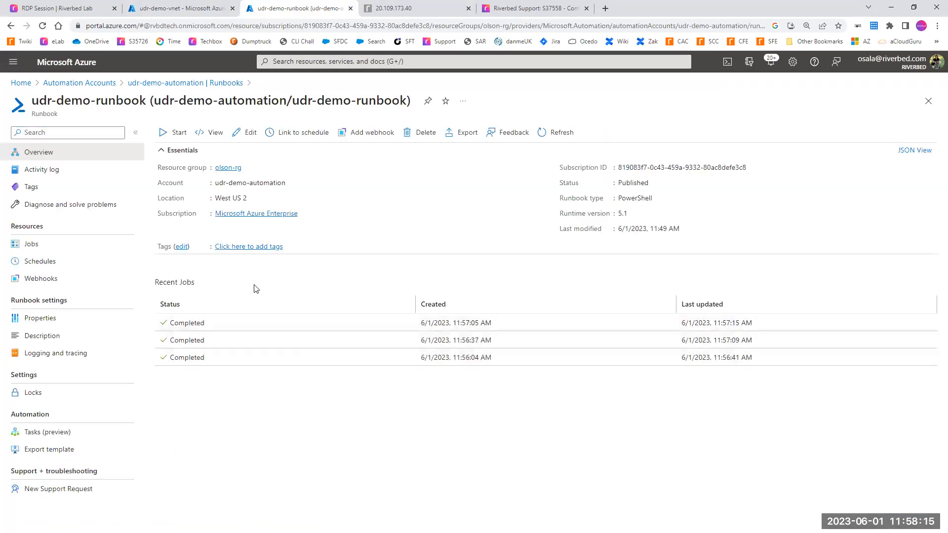
click(202, 324)
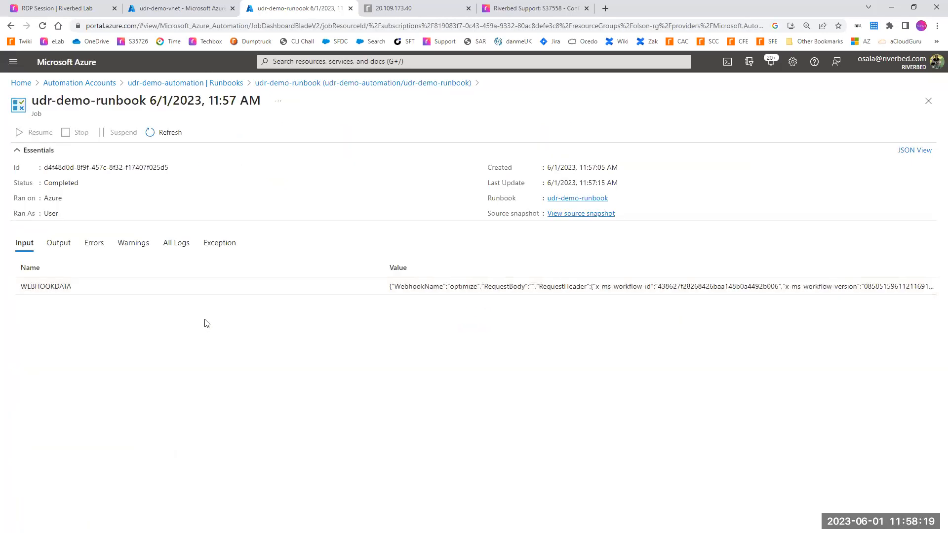
key(F5)
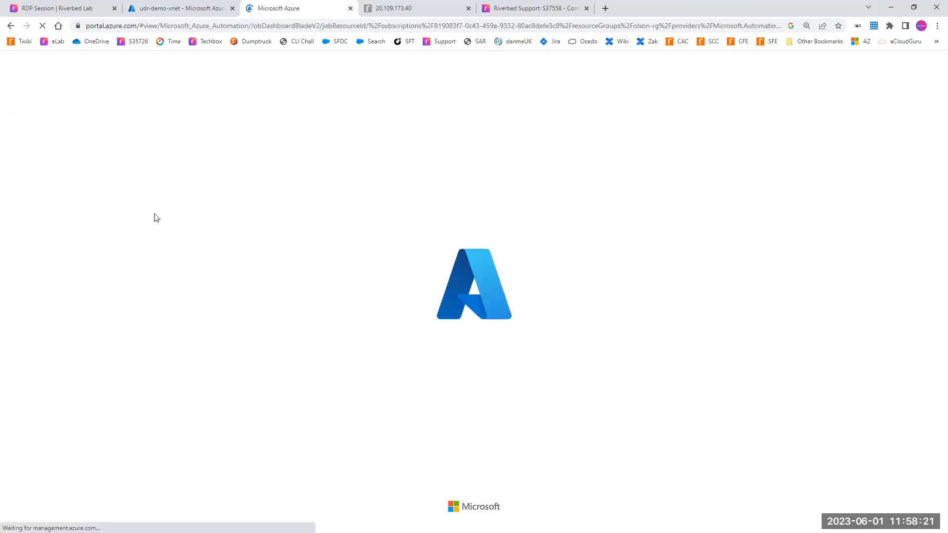
Step: Refresh the udr-demo-vnet subnet list twice and recheck whether the SteelHead page at 20.109.173.40 responds
click(143, 13)
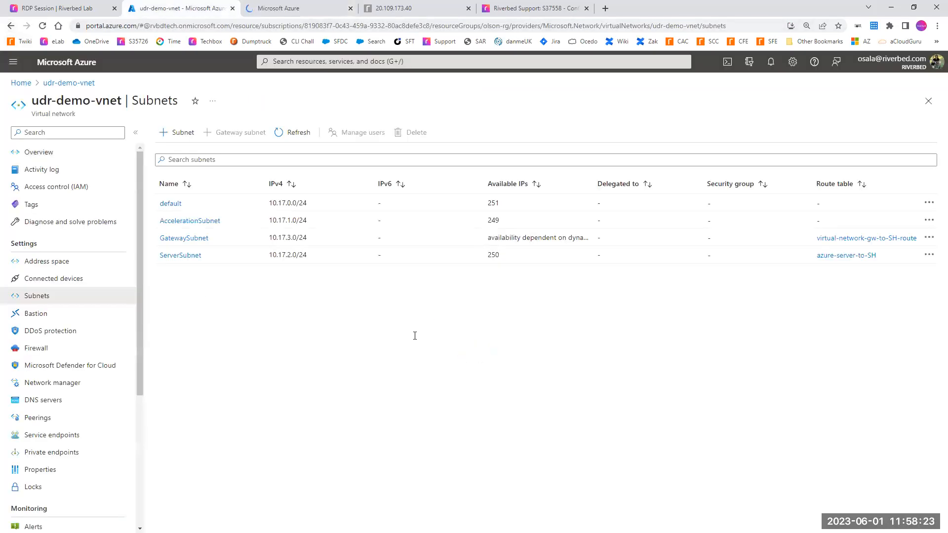
click(43, 27)
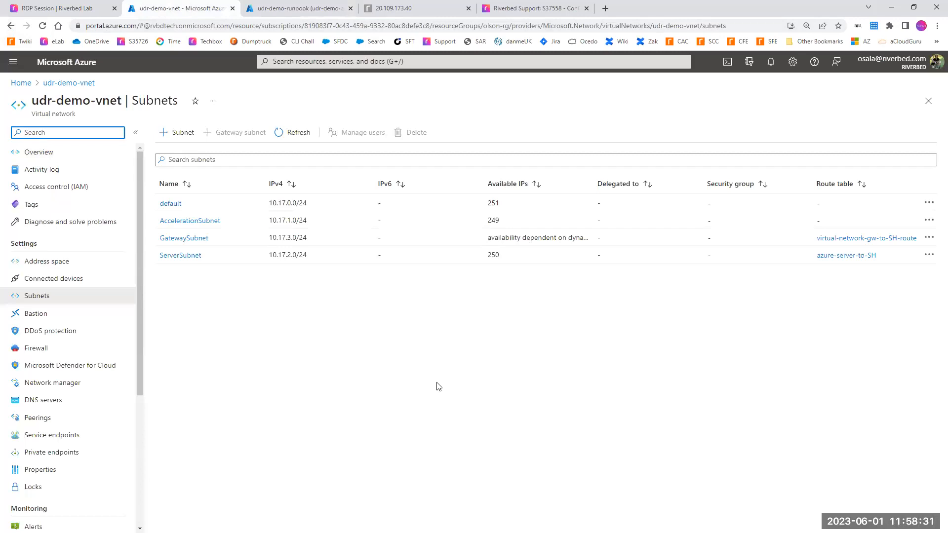
key(F5)
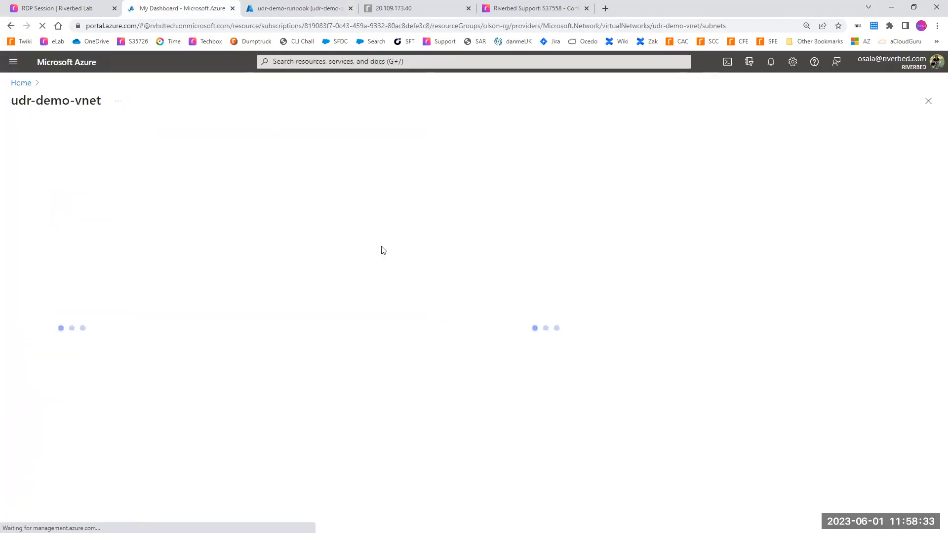
key(ctrl+4)
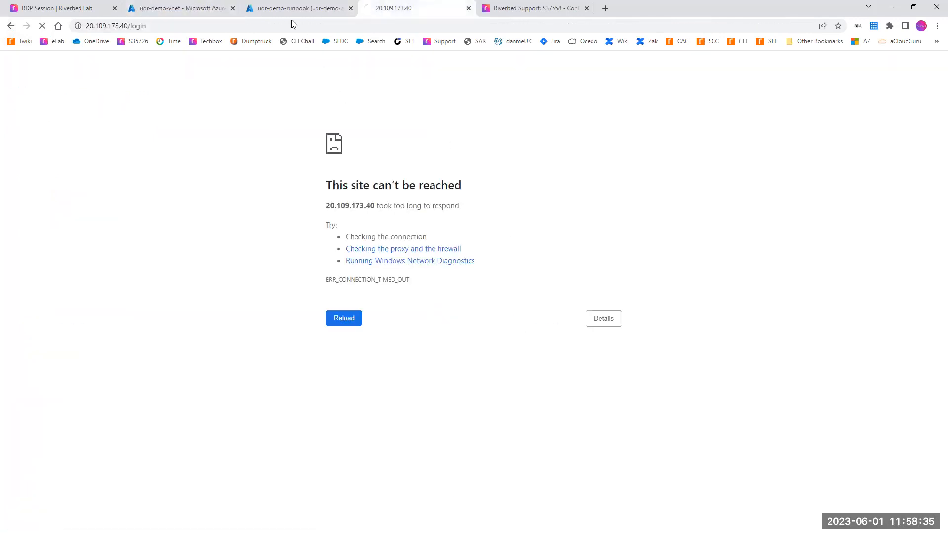
click(170, 7)
Step: Refresh udr-demo-runbook's recent jobs, examine the newest job's webhook input, and check the udr-demo-vnet subnets' route tables
click(268, 8)
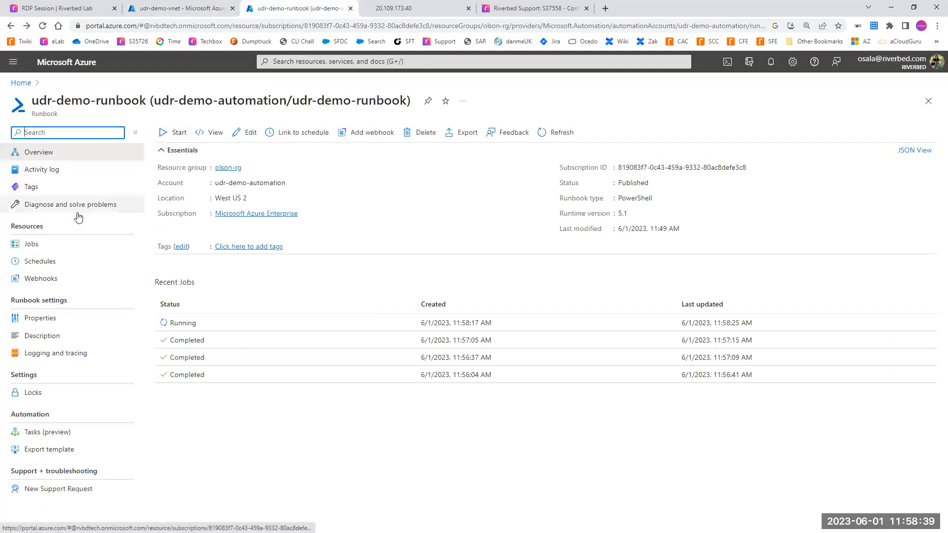
click(374, 445)
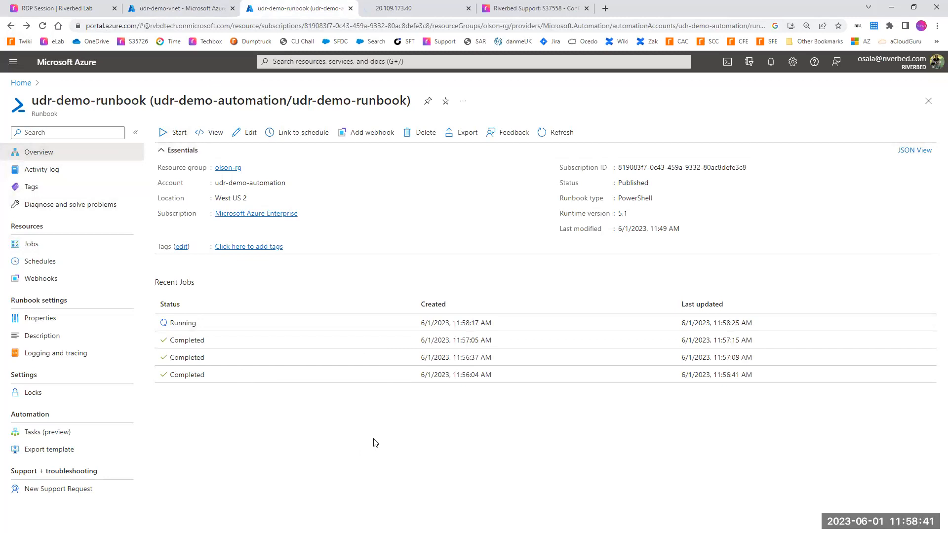
key(F5)
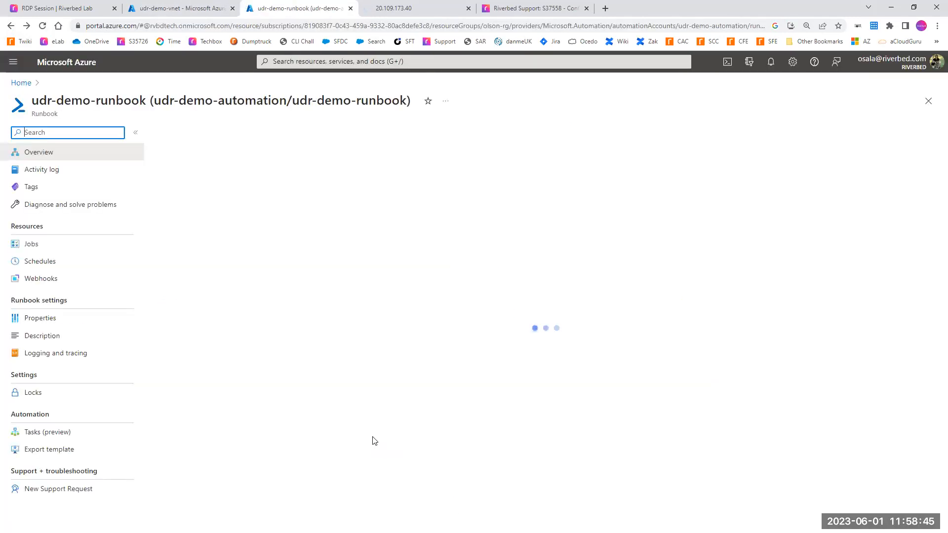
click(236, 330)
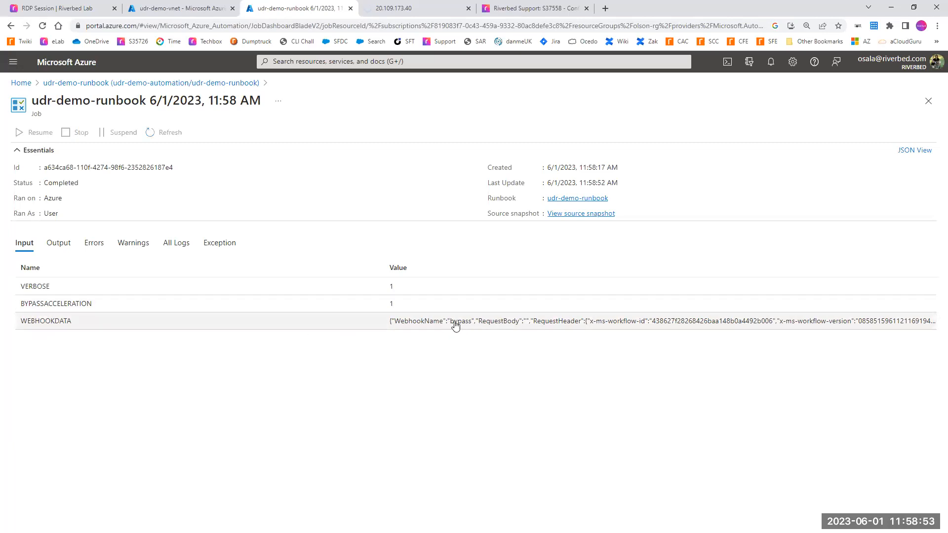
click(179, 9)
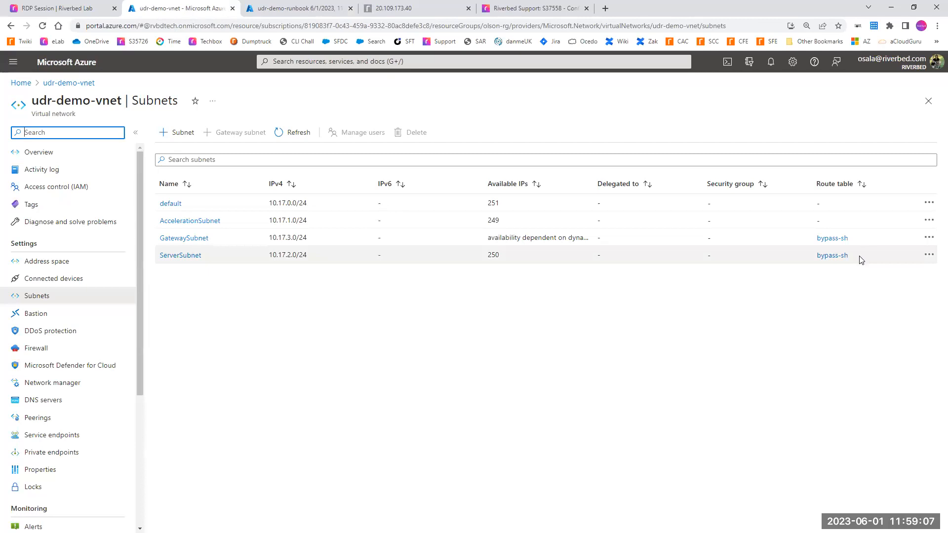
Step: Return to the RDP lab session and ping 10.17.2.4 twice from the client's Command Prompt
click(50, 12)
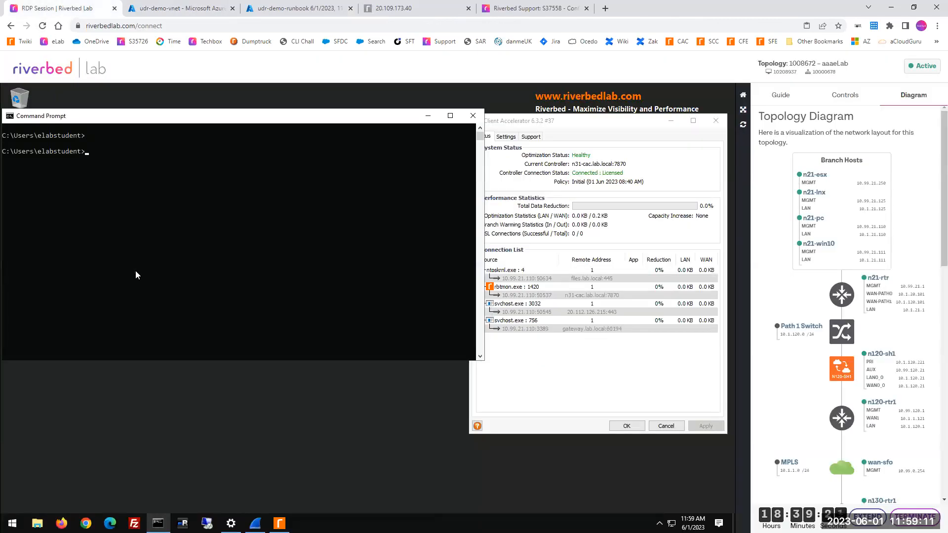
key(Return)
key(Return)
key(Return)
key(Return)
key(Return)
text(telnet 10.17.2.4 445)
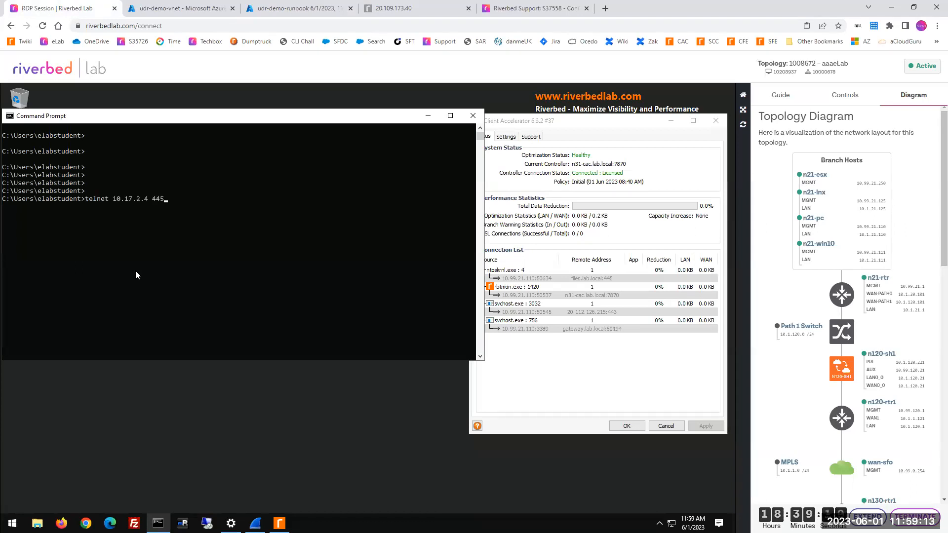
key(ctrl+c)
text(p)
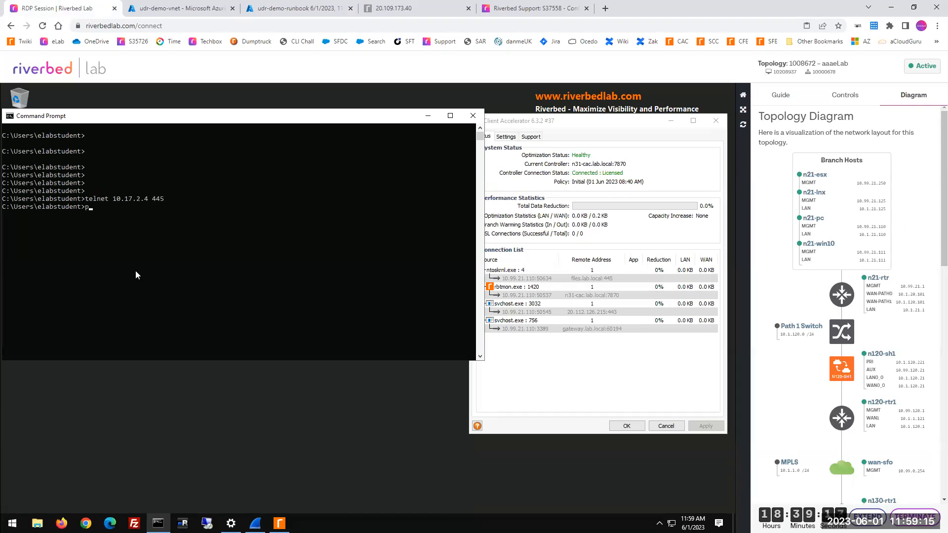
text(ing 10.17.2.4)
key(Return)
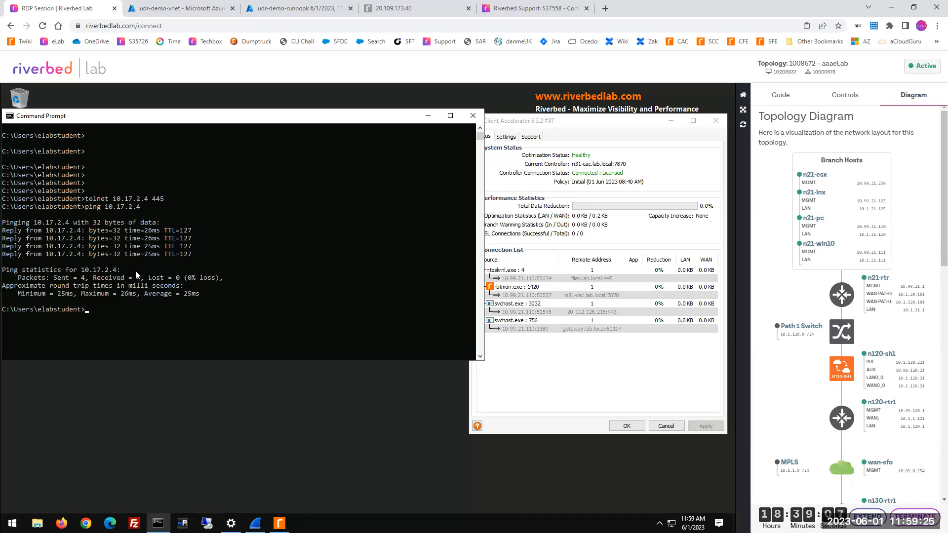
key(Up)
key(Return)
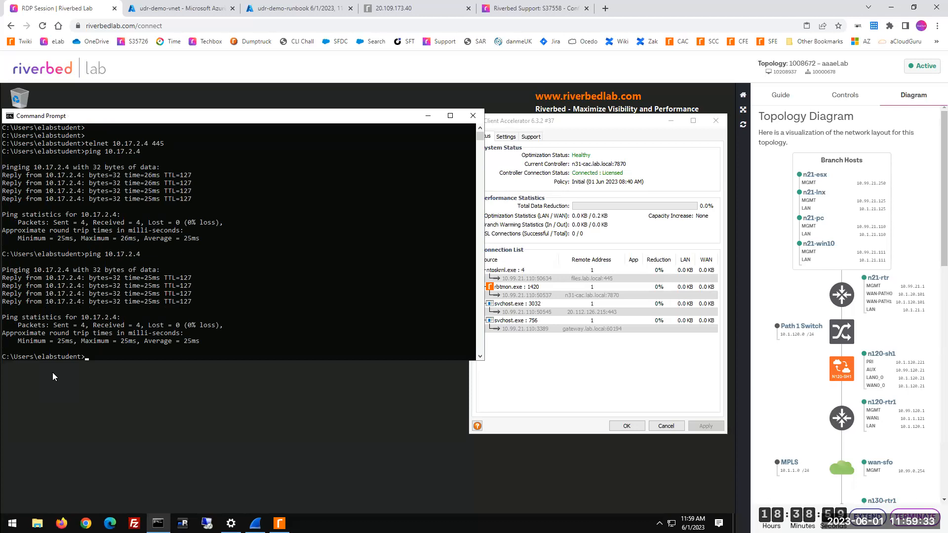
Step: Review the route tables of udr-demo-vnet's GatewaySubnet and ServerSubnet, and reload the subnet list
click(210, 6)
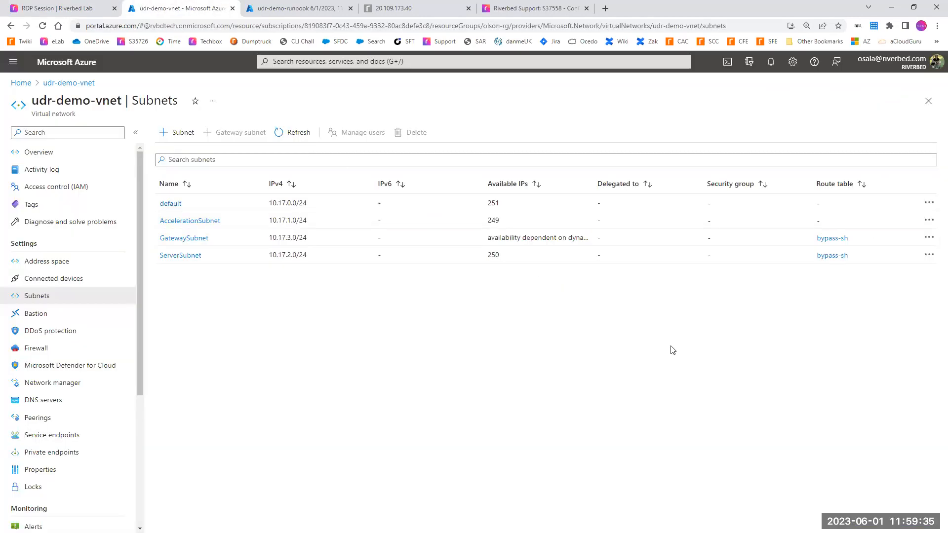
double_click(864, 258)
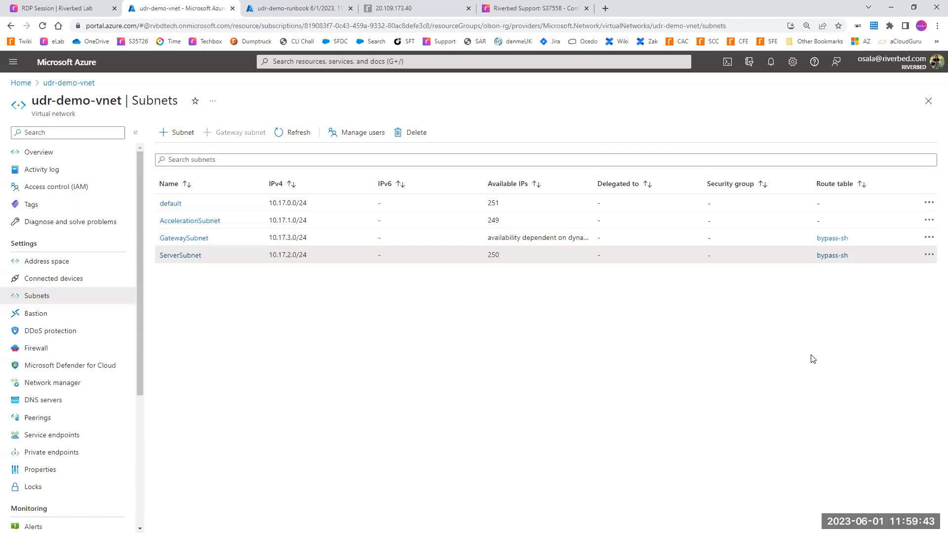
key(F5)
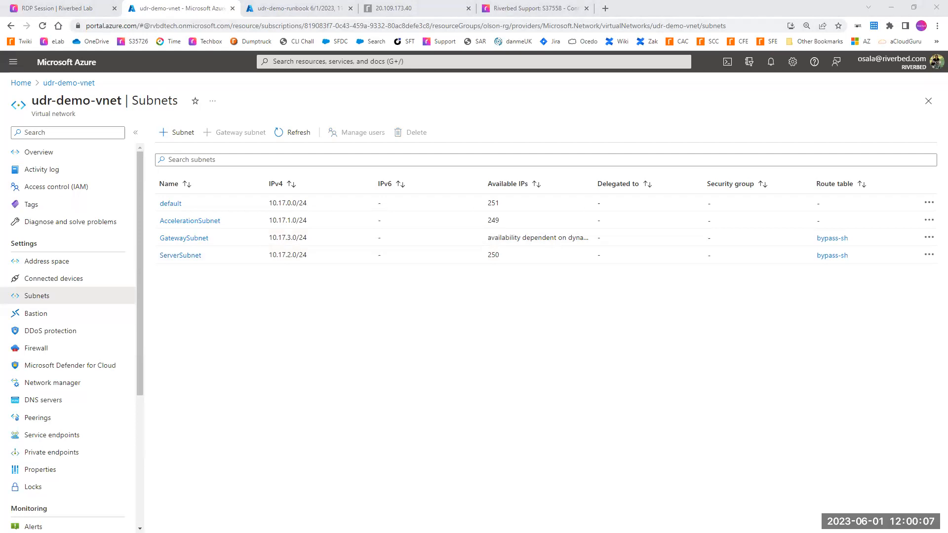
Step: Check the continuous ping to 20.109.173.40 and repeatedly reload the SteelHead login page
key(alt+Tab)
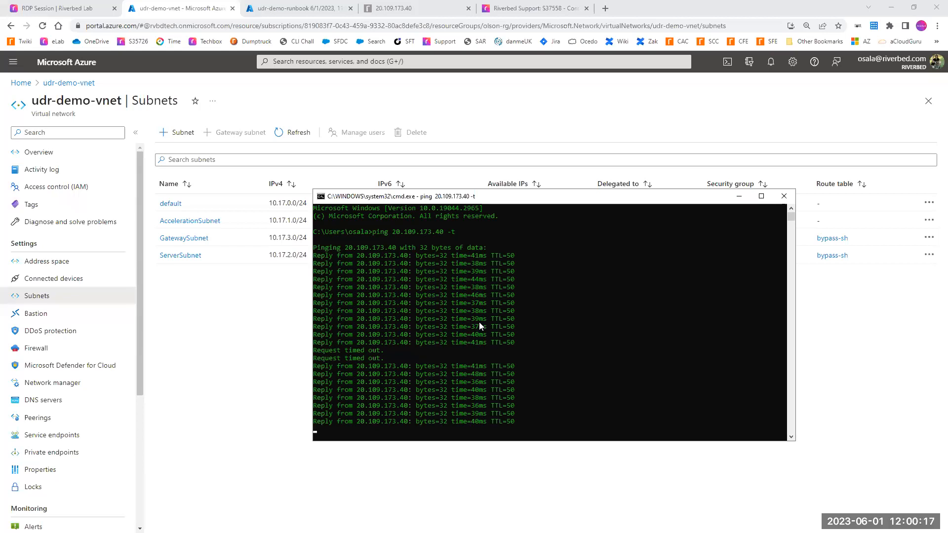
click(382, 11)
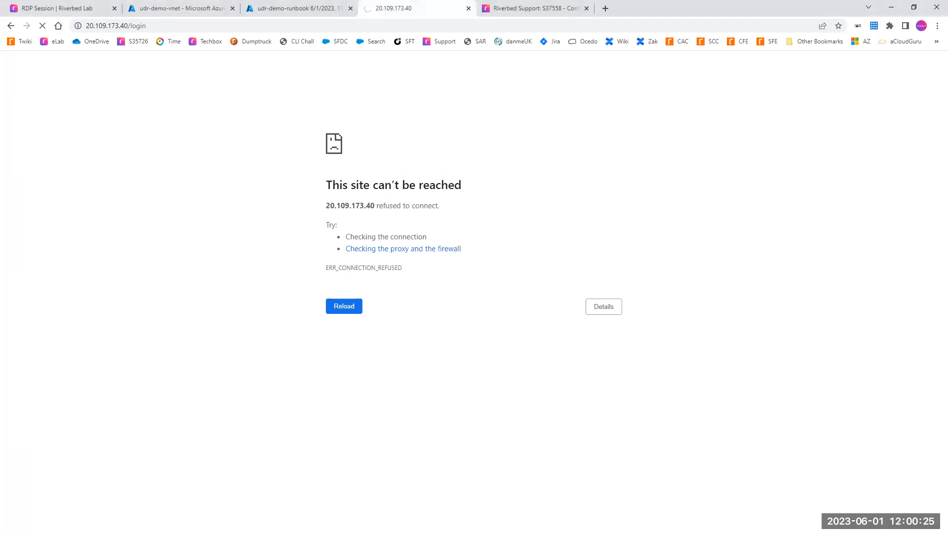
key(alt+Tab)
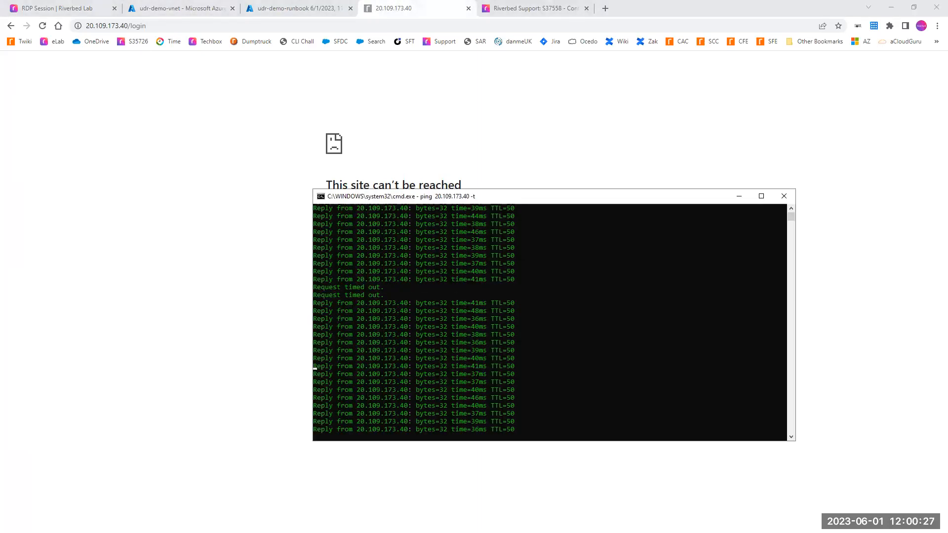
key(alt+Tab)
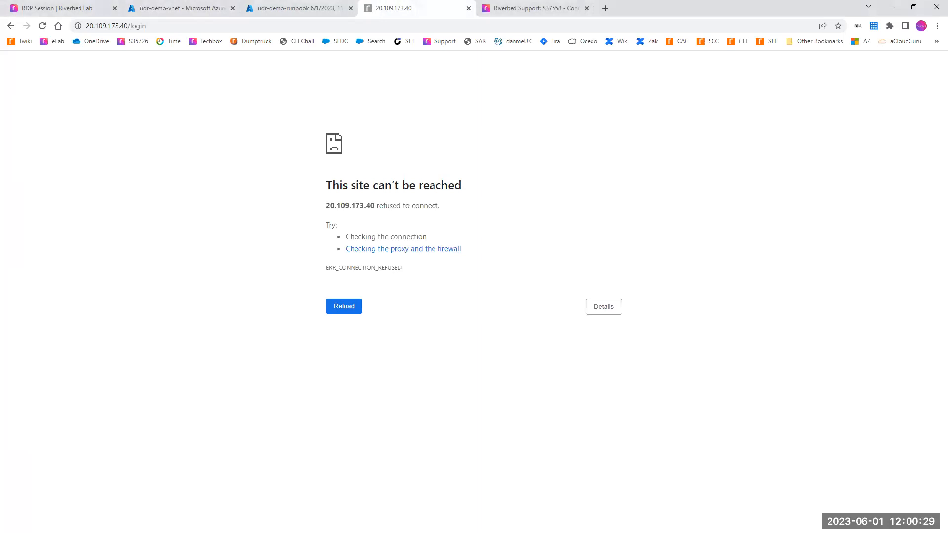
key(F5)
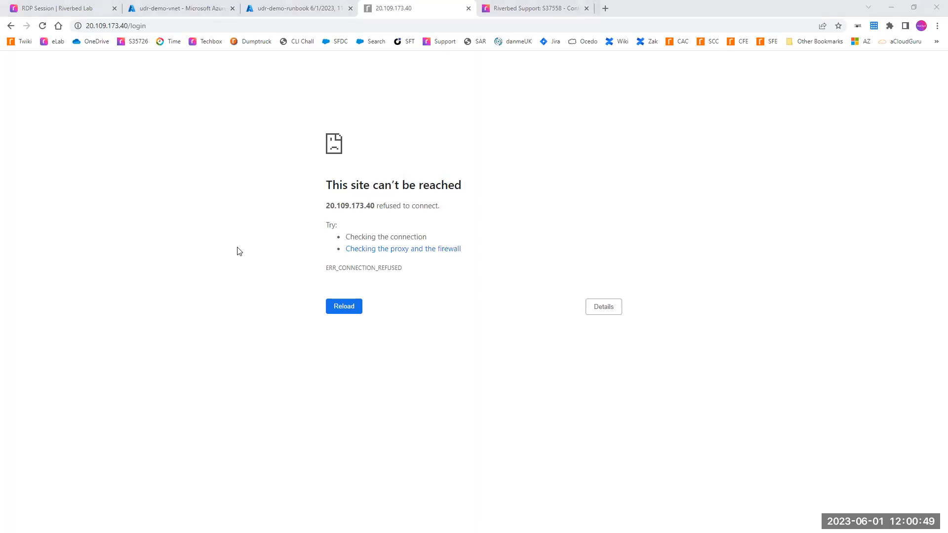
click(517, 231)
key(F5)
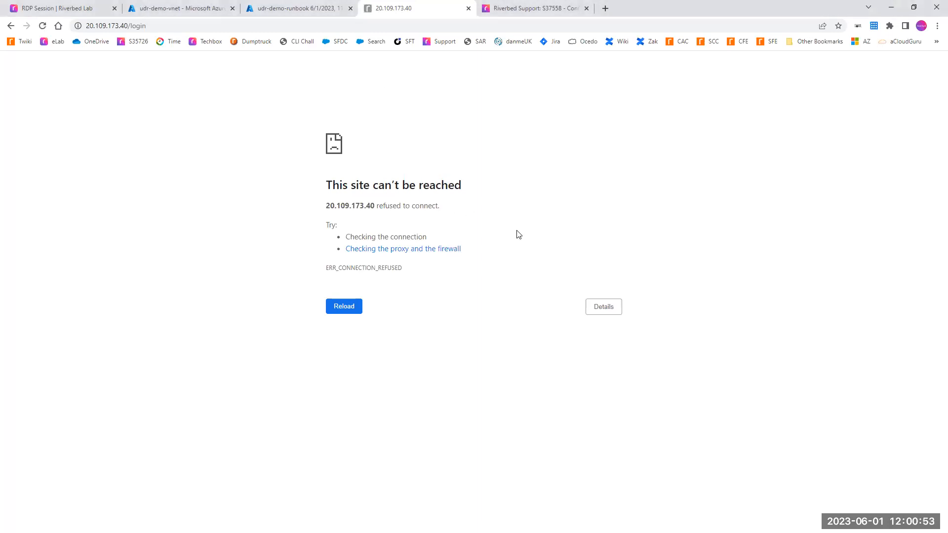
Step: Recheck the continuous ping and keep reloading 20.109.173.40/login until the SteelHead sign-in page loads
key(alt+Tab)
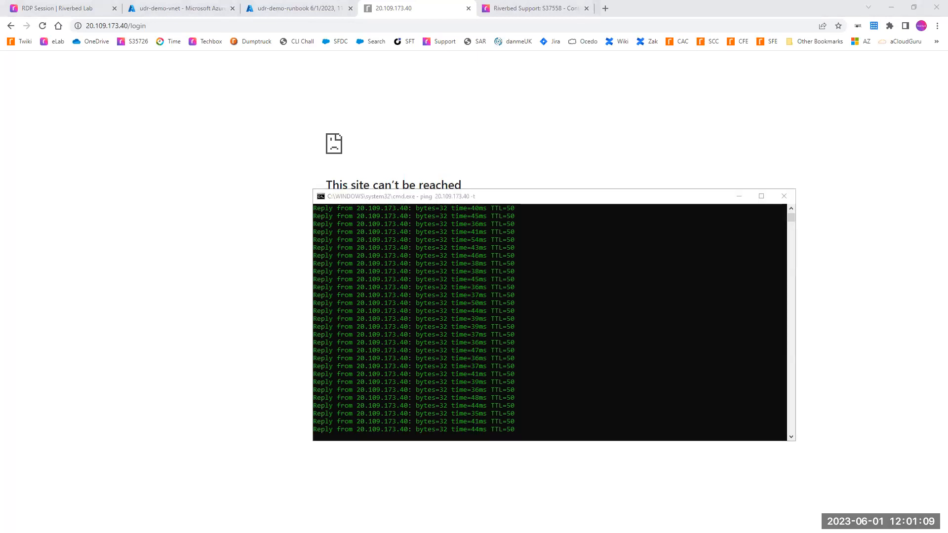
click(130, 234)
key(F5)
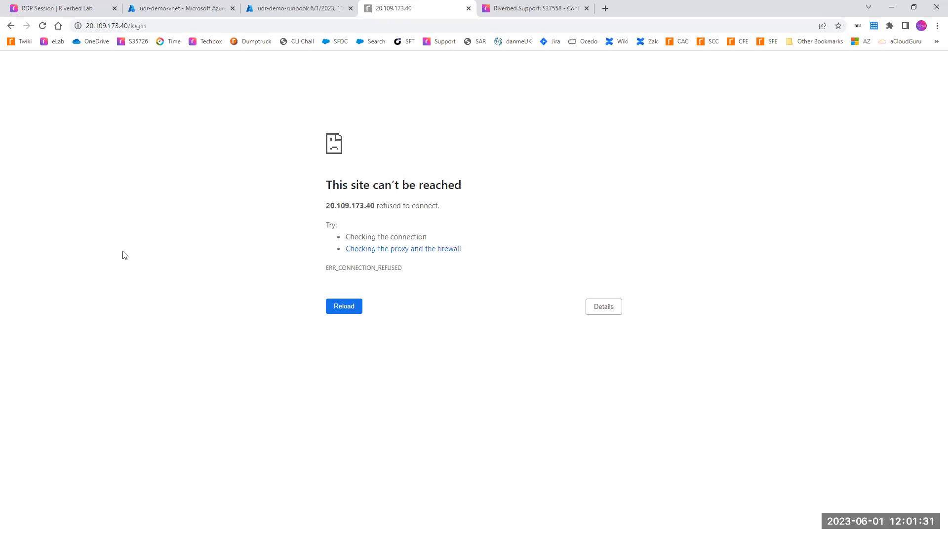
key(F5)
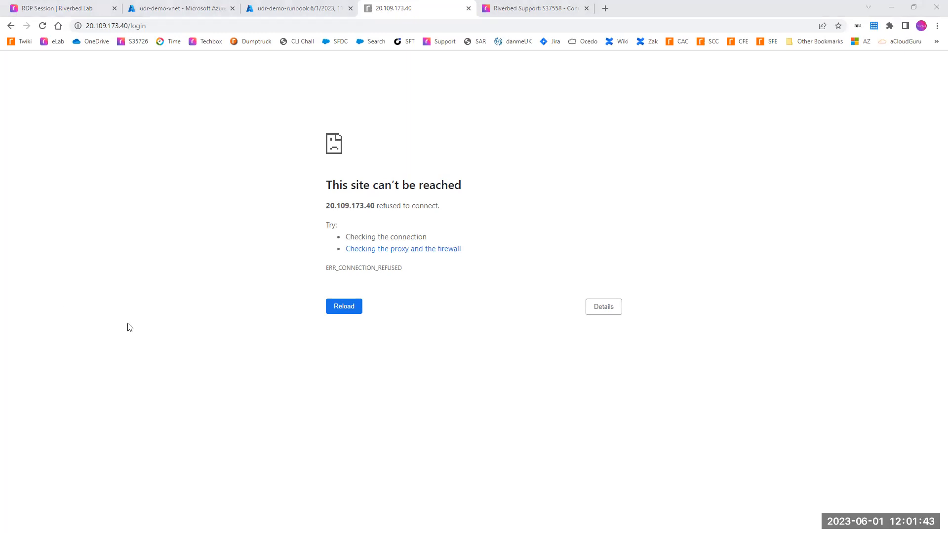
click(139, 309)
key(F5)
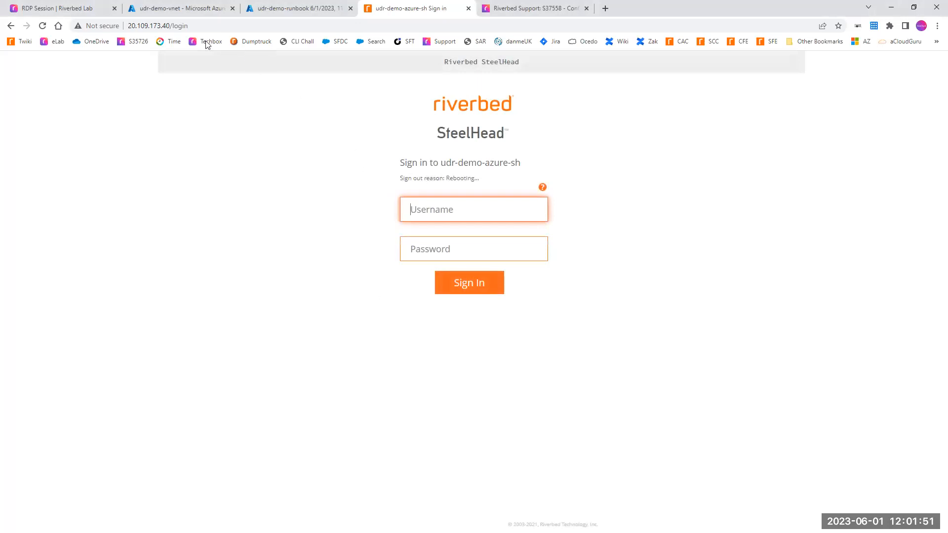
Step: Reload udr-demo-vnet's subnets and examine the route tables assigned to GatewaySubnet and ServerSubnet
click(170, 9)
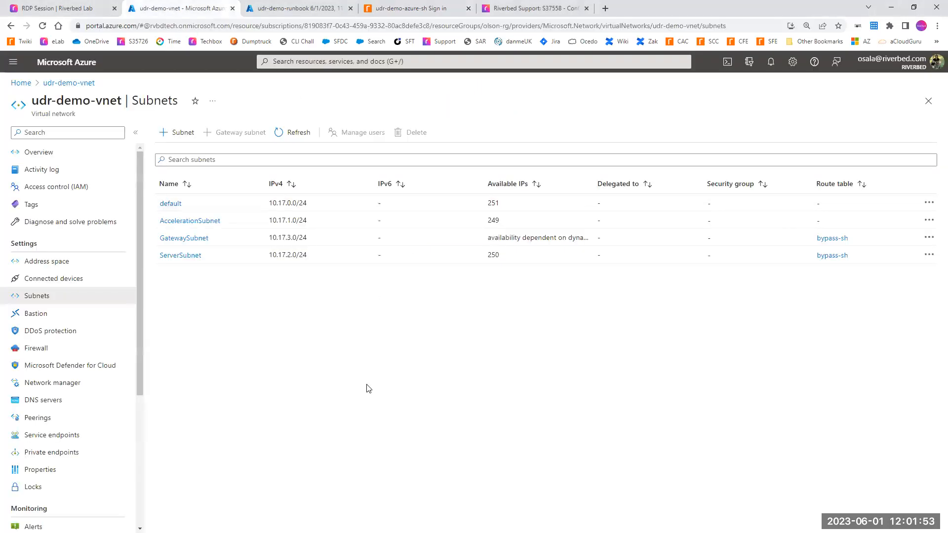
key(F5)
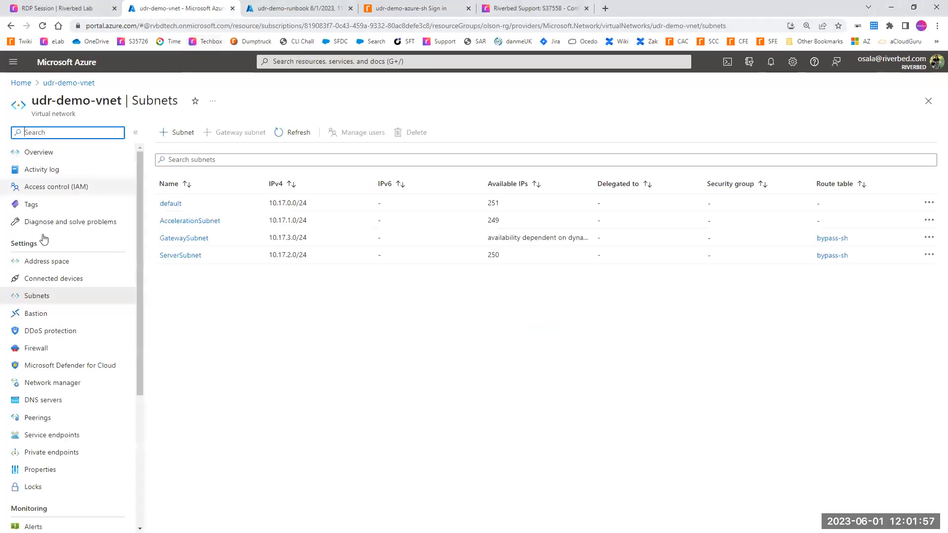
drag(851, 260, 811, 245)
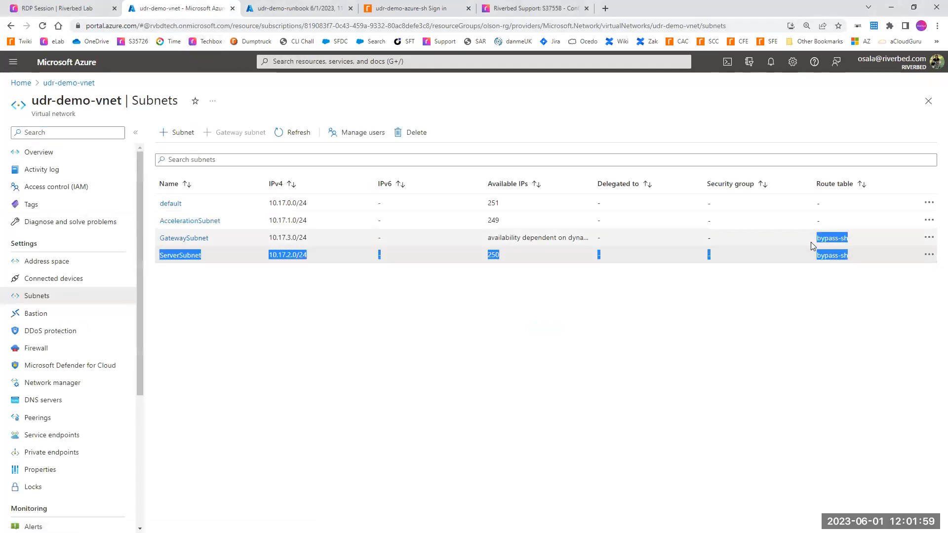
Step: Refresh udr-demo-runbook's recent jobs, inspect the running job's webhook input, and return to udr-demo-vnet's subnets
click(296, 8)
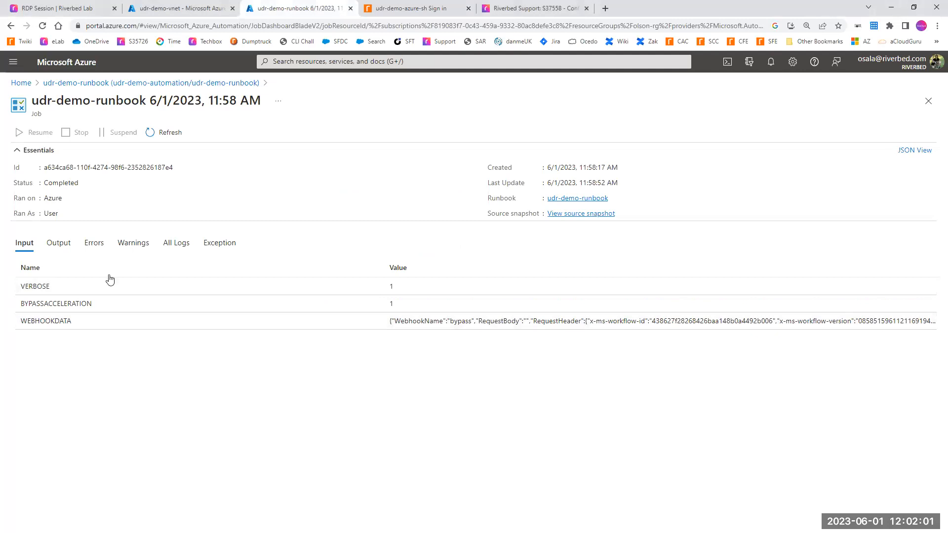
click(61, 83)
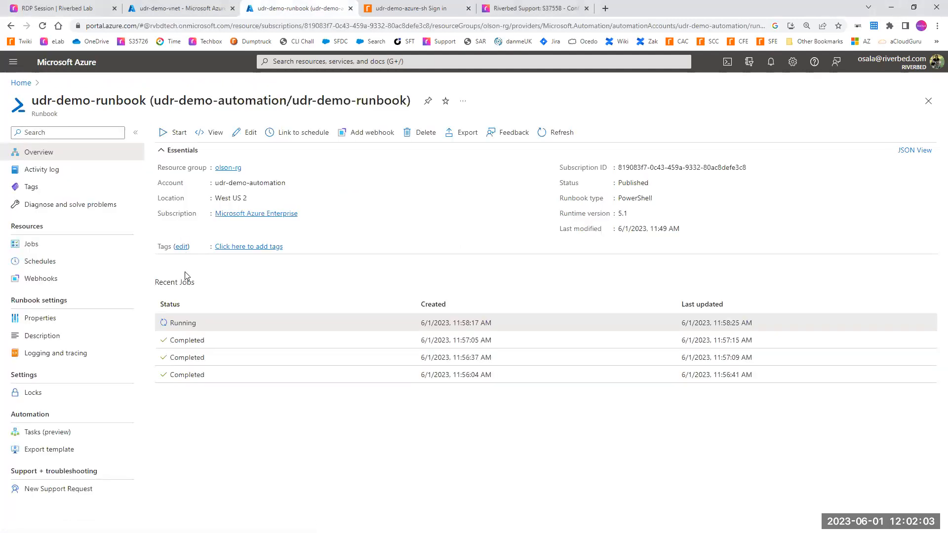
key(F5)
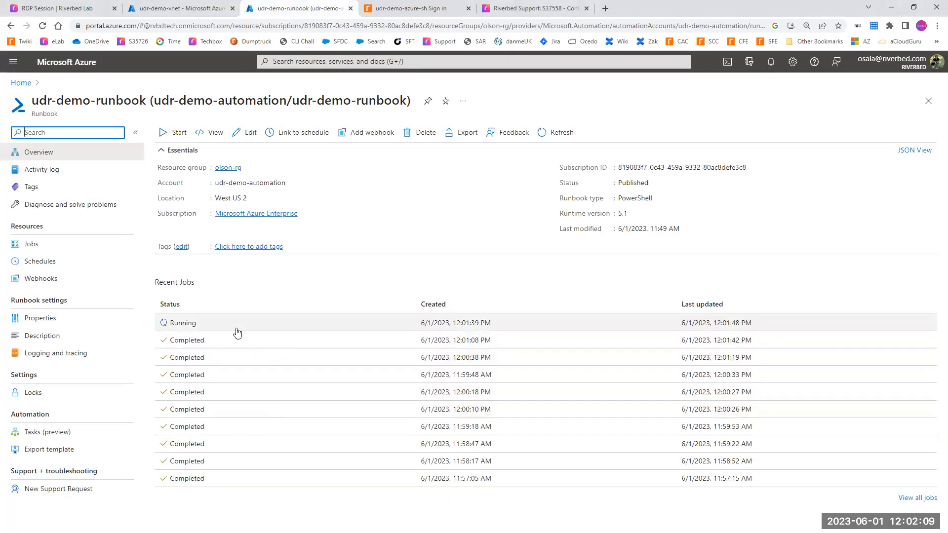
click(237, 333)
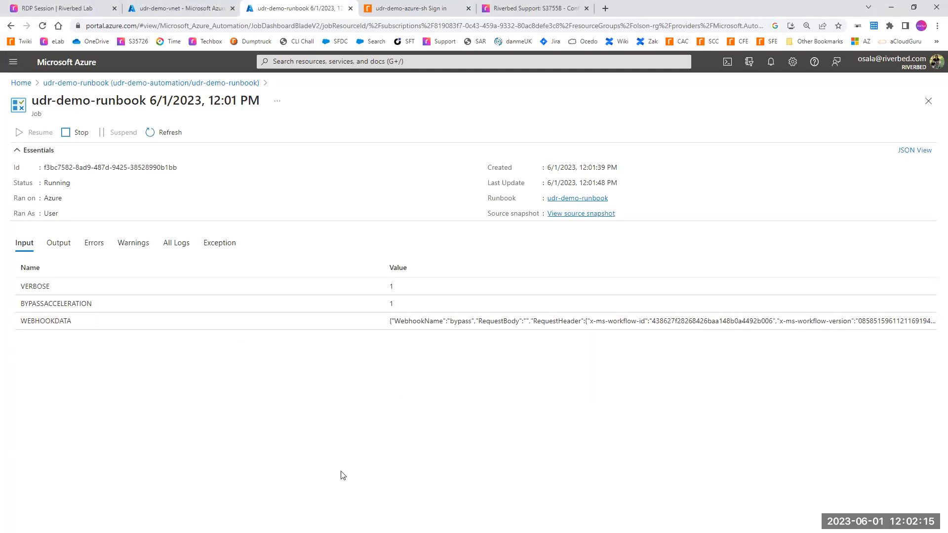
click(168, 9)
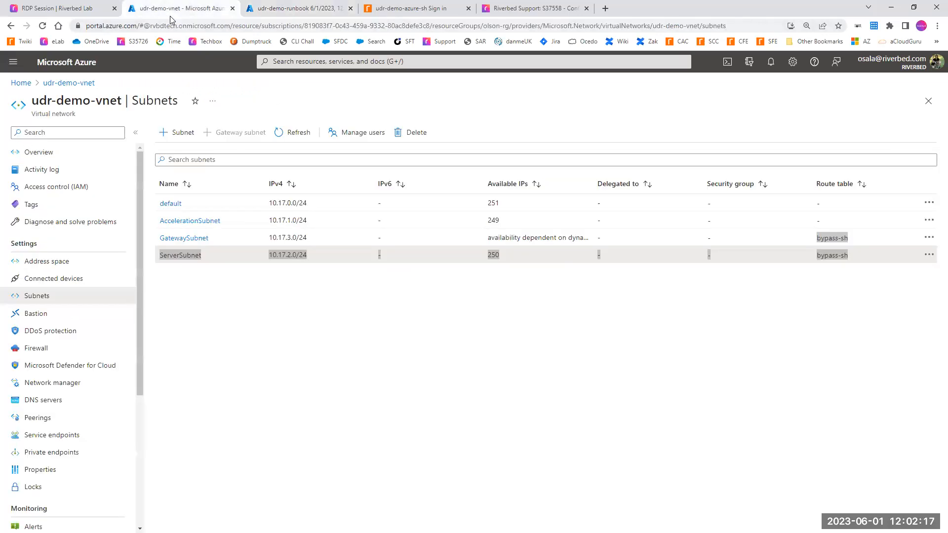
click(262, 301)
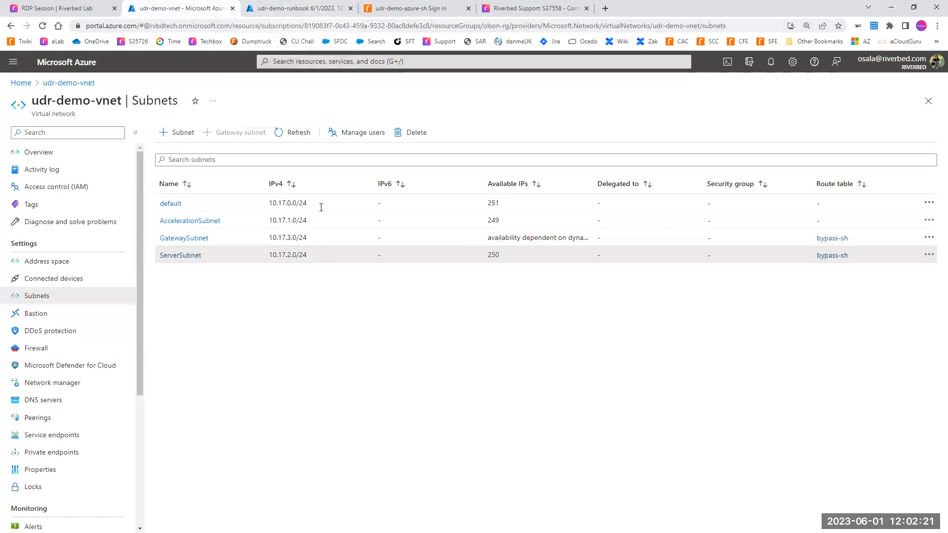
Step: Reload udr-demo-runbook, open its newest job and examine the webhook name in WEBHOOKDATA
click(289, 8)
click(242, 83)
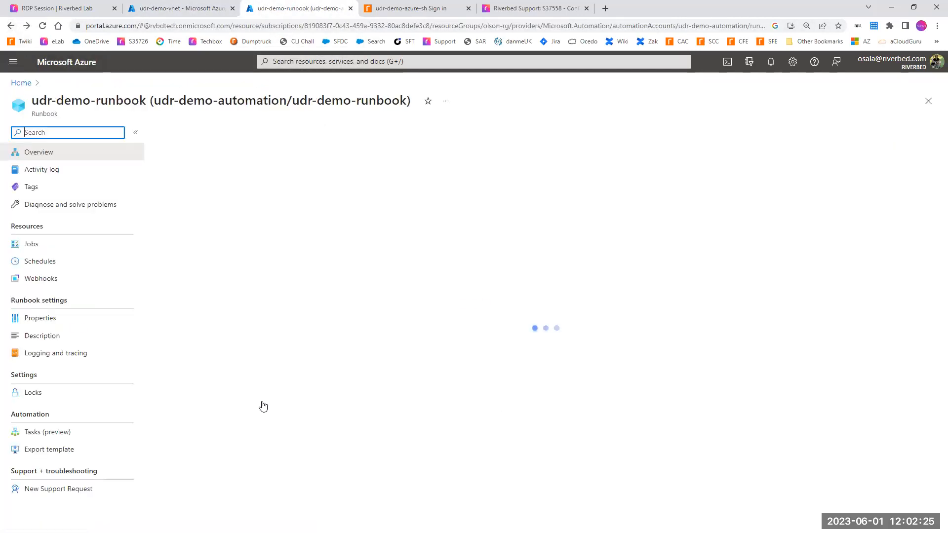
key(F5)
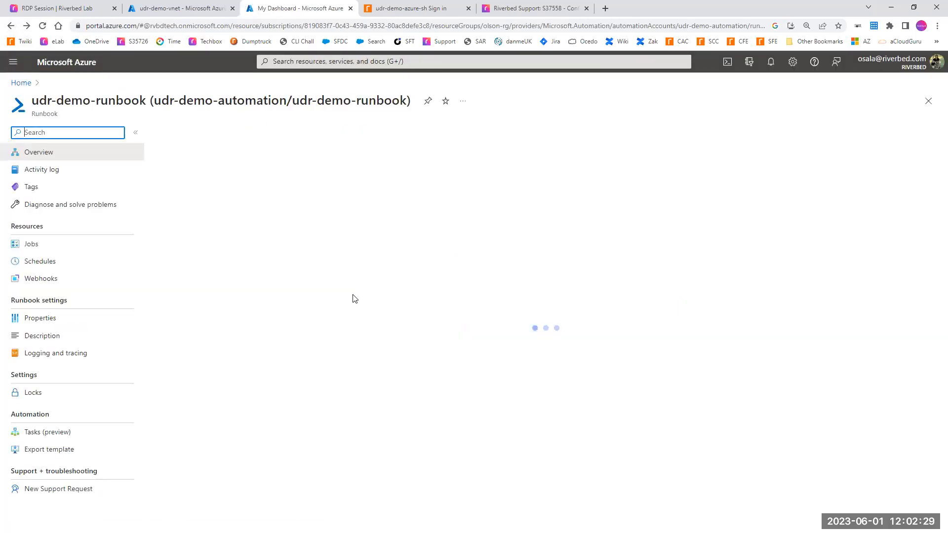
click(291, 328)
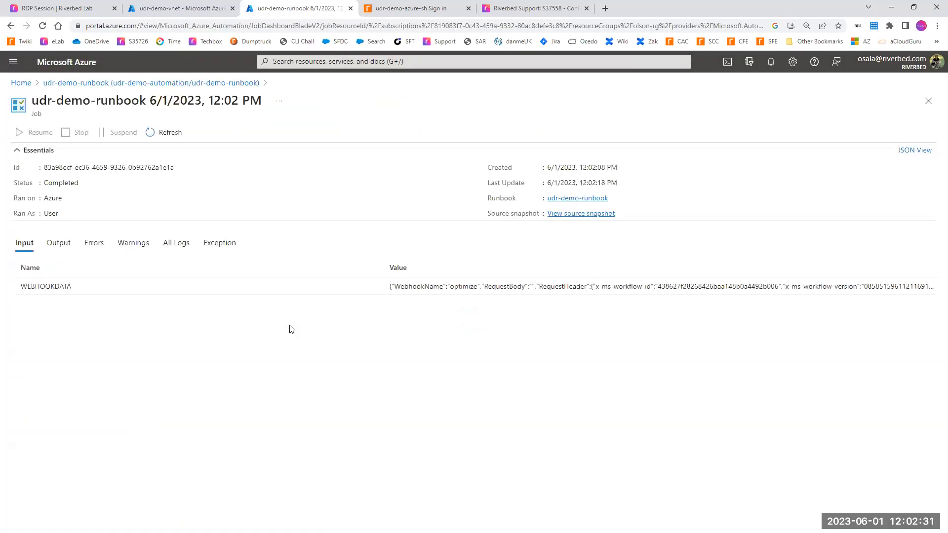
drag(450, 293, 477, 295)
Step: Reload the udr-demo-vnet subnet list and verify the GatewaySubnet and ServerSubnet route tables after the newest runbook job
click(194, 10)
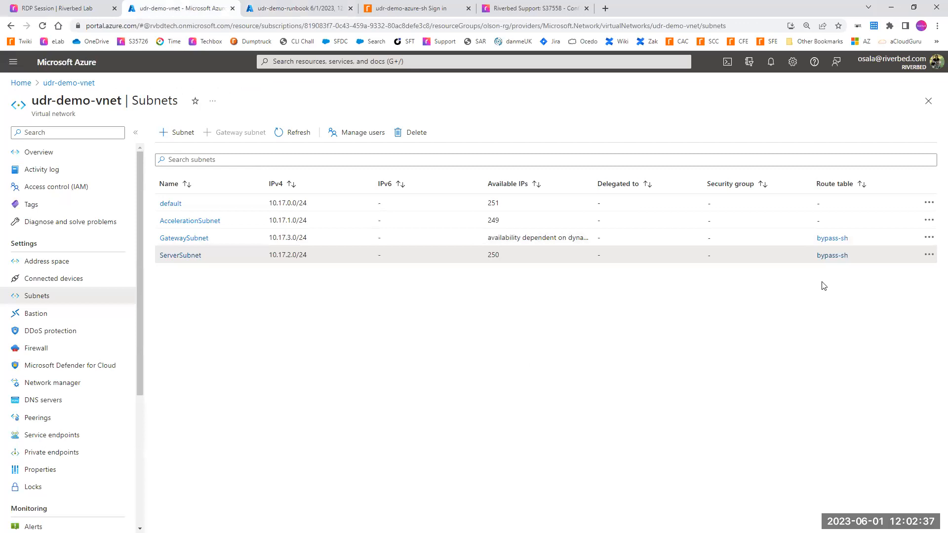
key(F5)
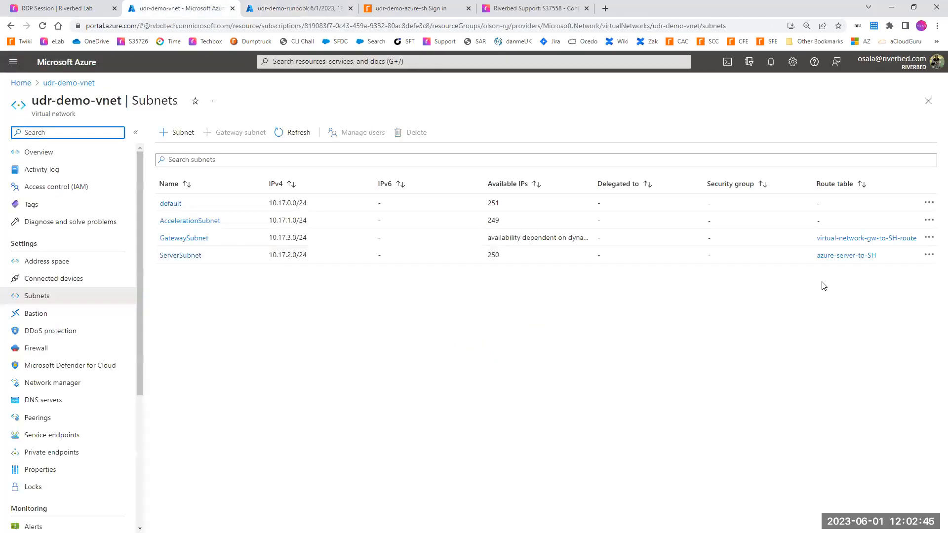
drag(883, 258, 159, 243)
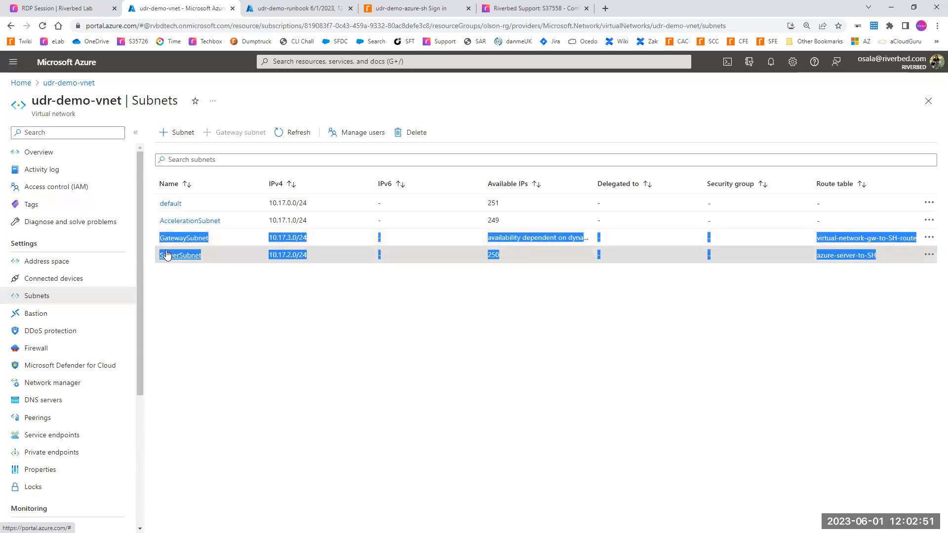
click(99, 531)
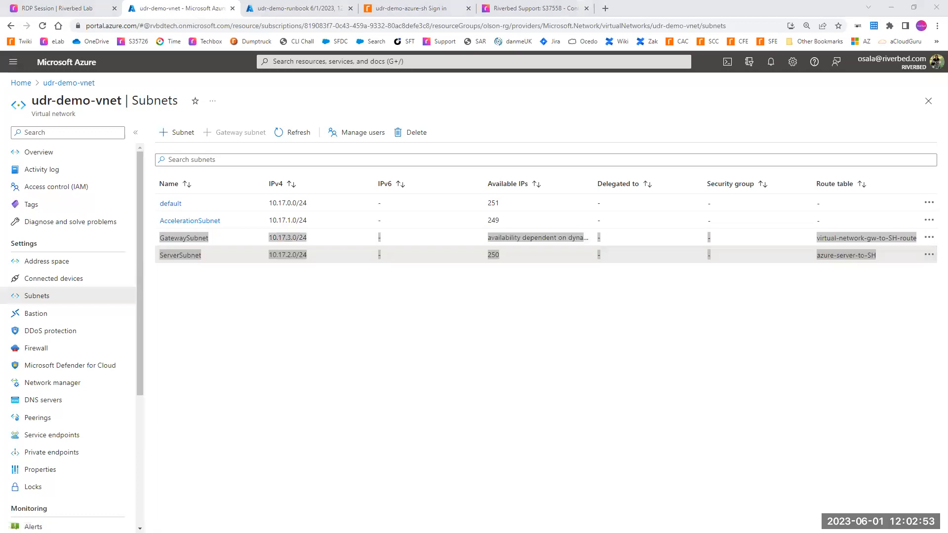